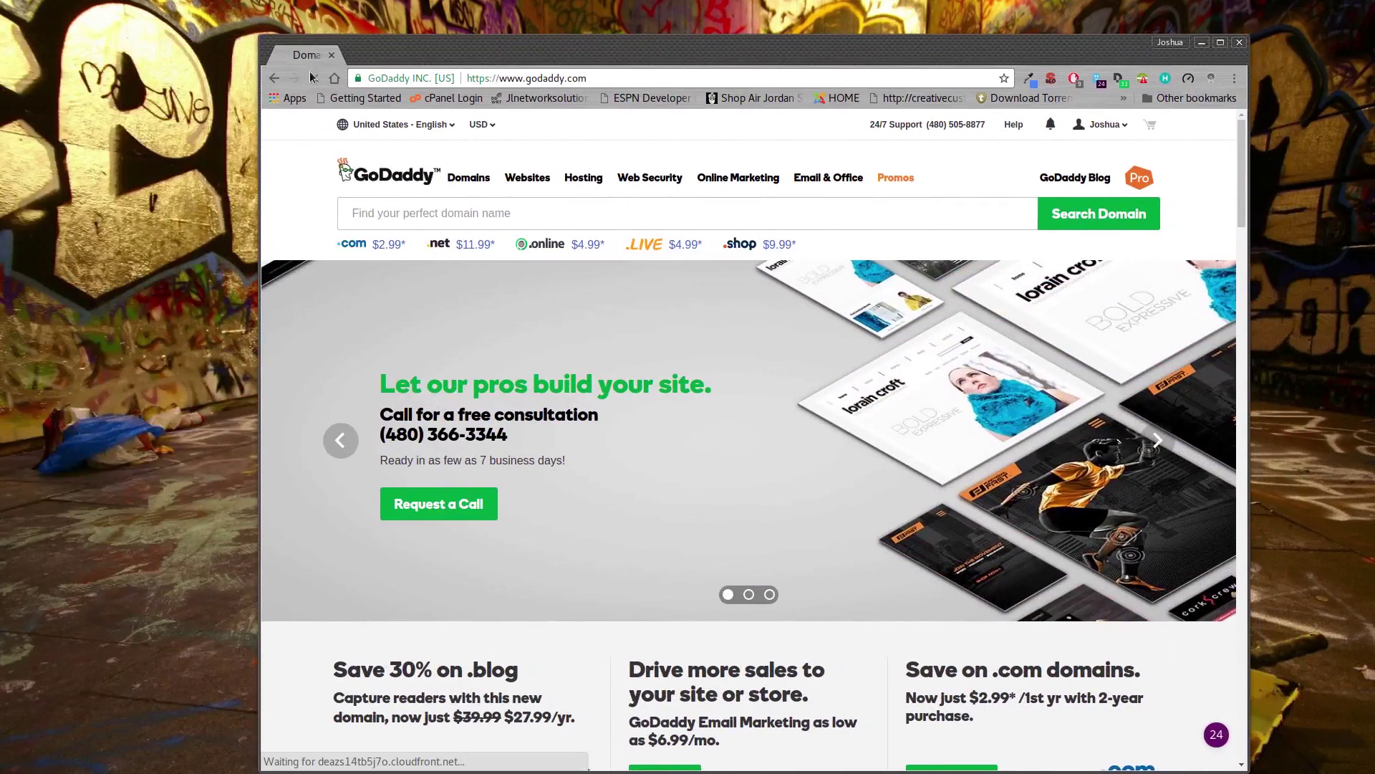
Enter 'hackssomething.com' in the GoDaddy home page domain search box without searching.
{"action": "left_click_drag", "start_coordinate": [313, 57], "coordinate": [292, 32]}
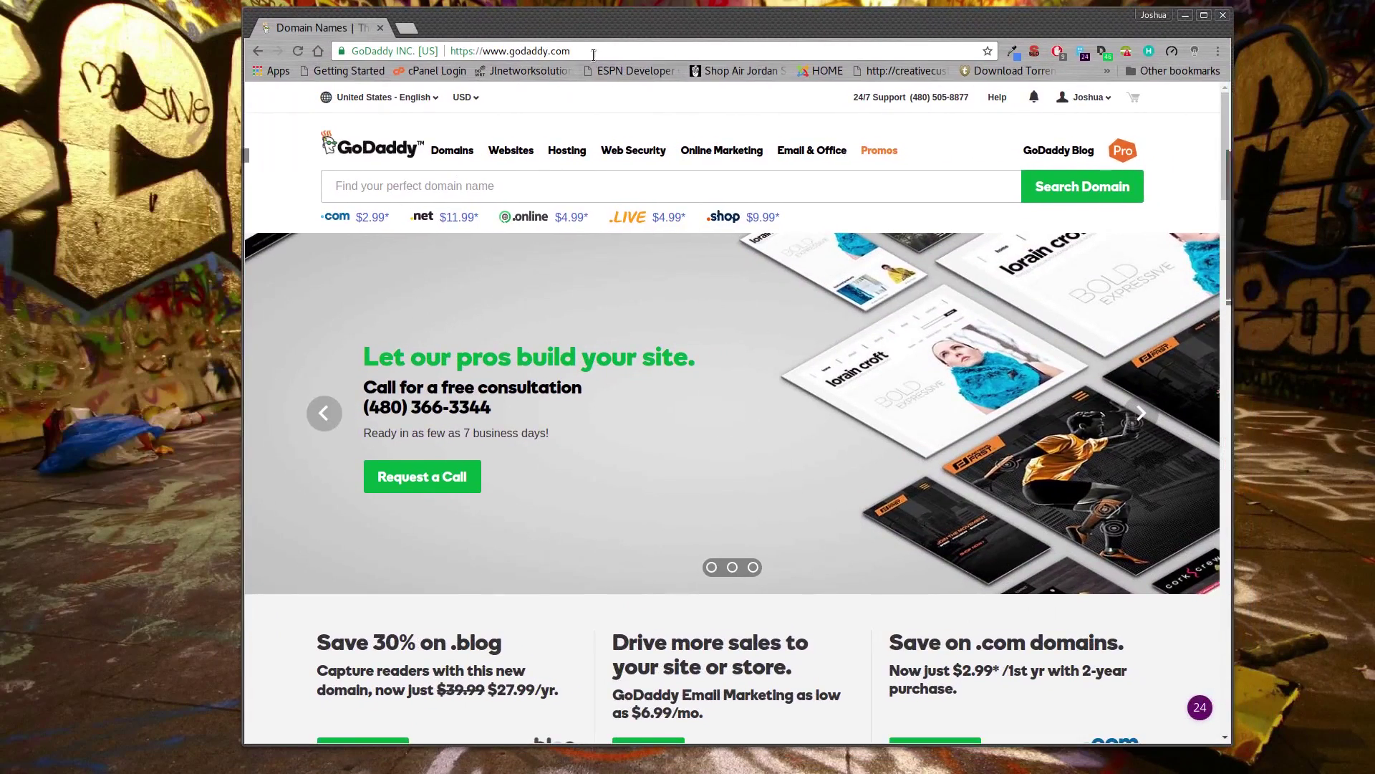
{"action": "left_click", "coordinate": [595, 48]}
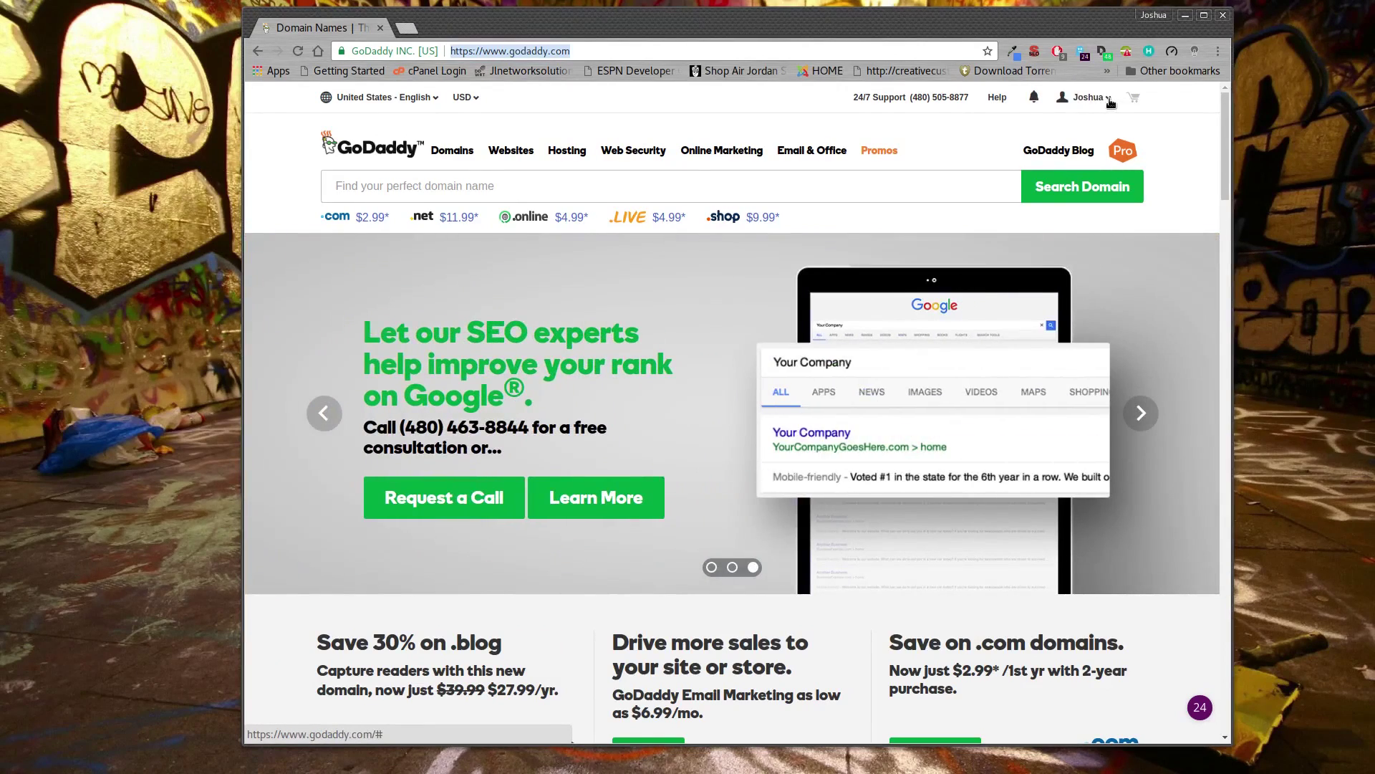
{"action": "left_click", "coordinate": [784, 189]}
{"action": "type", "text": "t"}
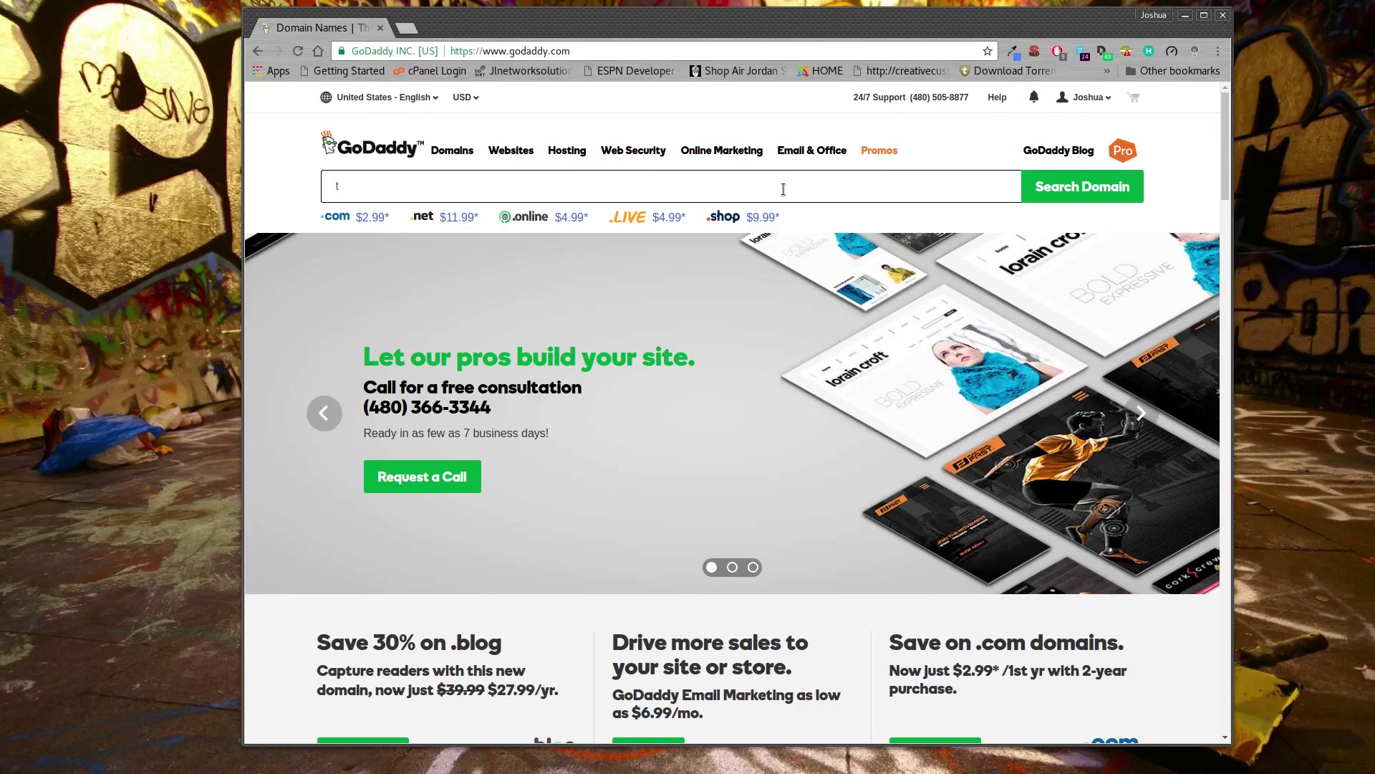
{"action": "key", "text": "BackSpace"}
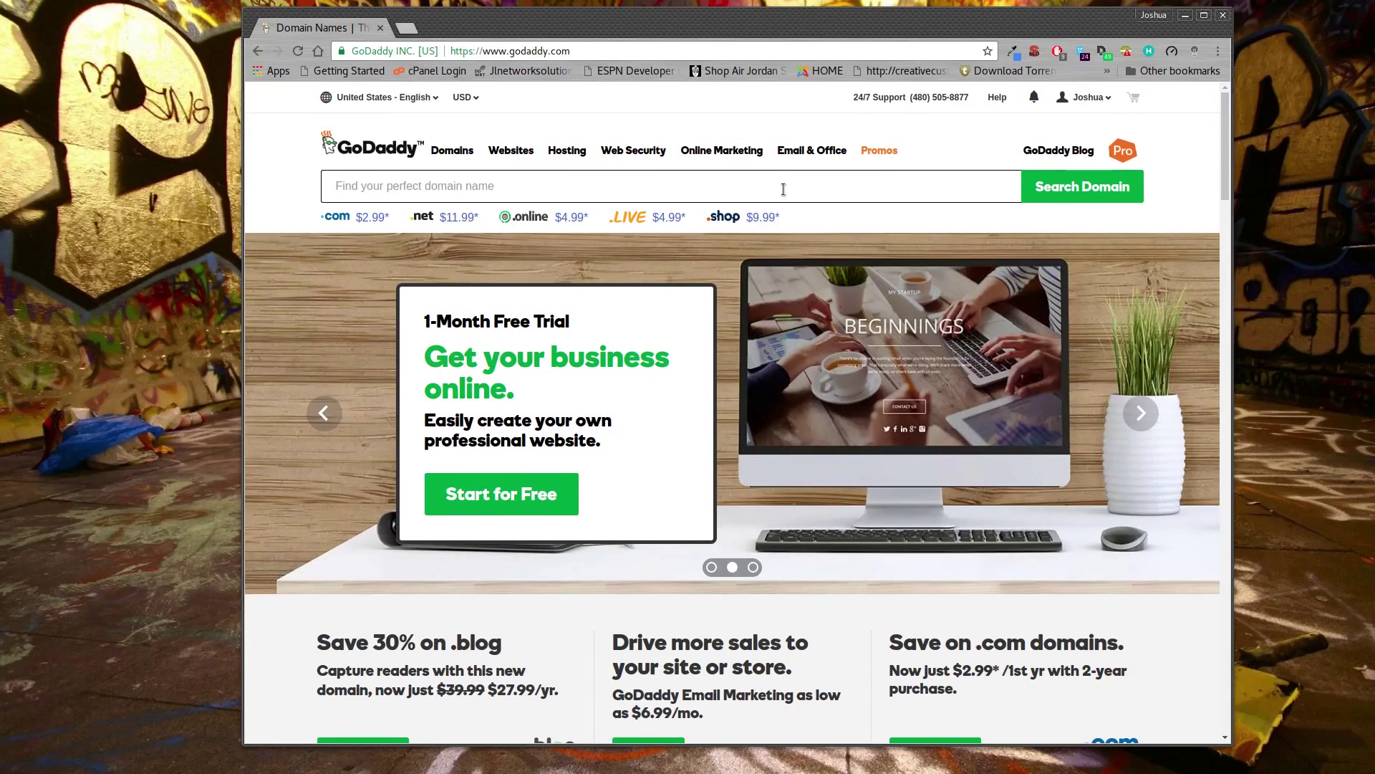
{"action": "type", "text": "hacks"}
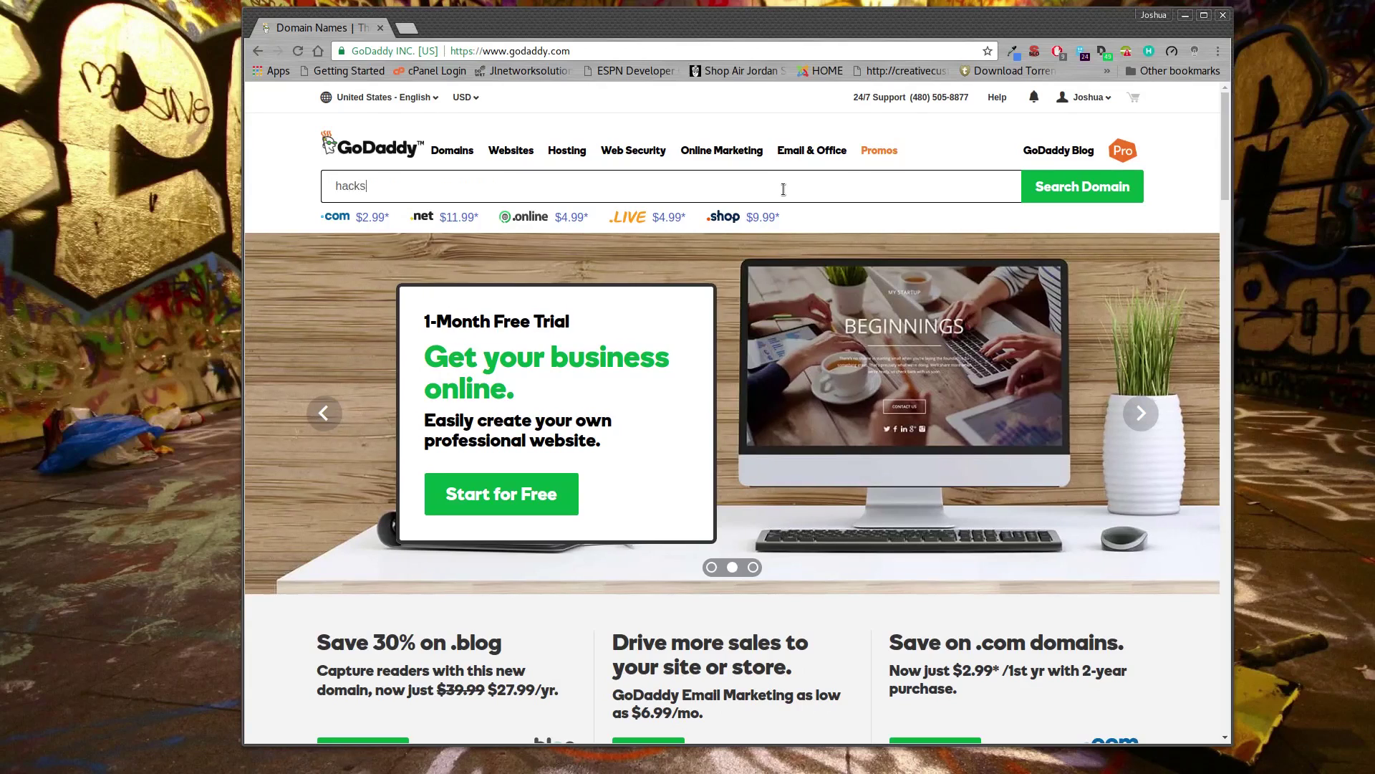
{"action": "type", "text": "something"}
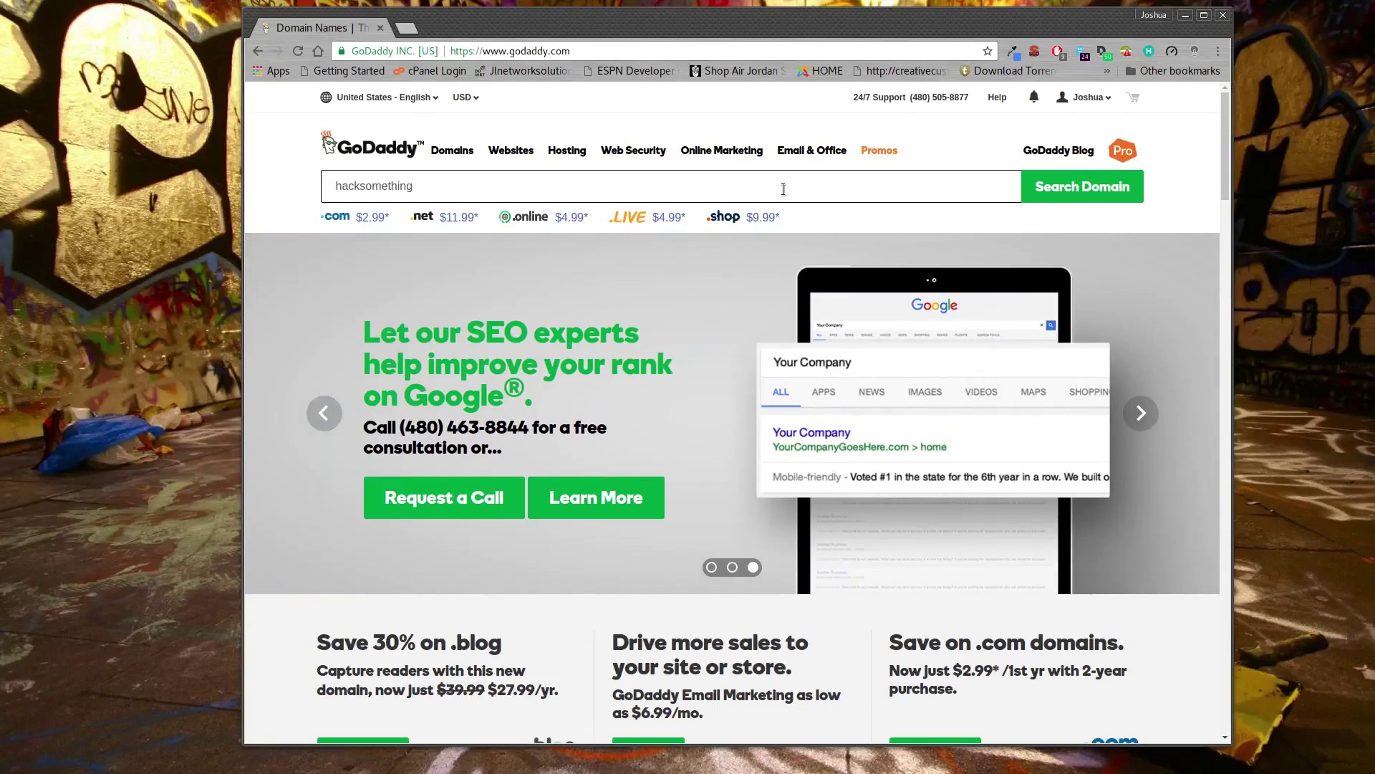
{"action": "type", "text": ".com"}
Search hacksomething.com, confirm it's taken, and review the hacksomething.net alternative.
{"action": "key", "text": "Return"}
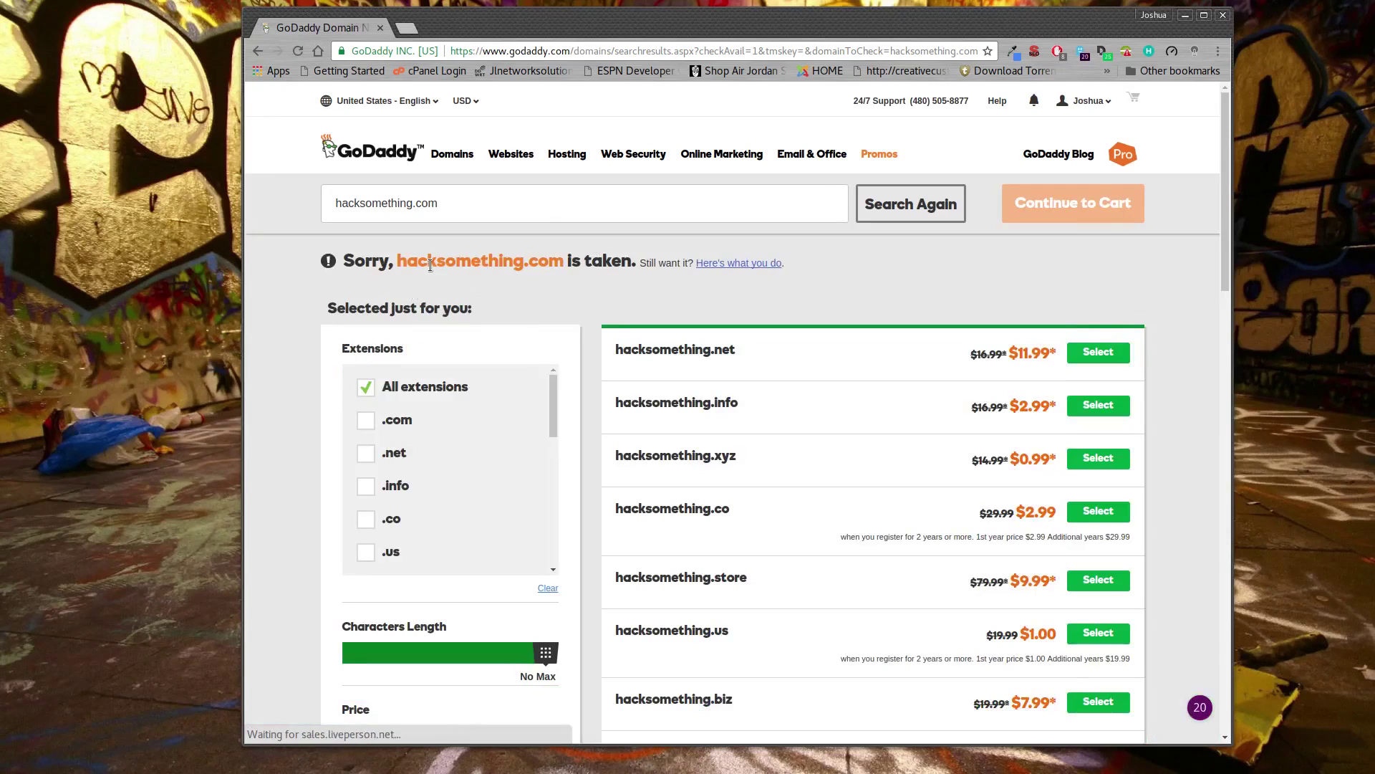
{"action": "left_click_drag", "start_coordinate": [379, 260], "coordinate": [627, 249]}
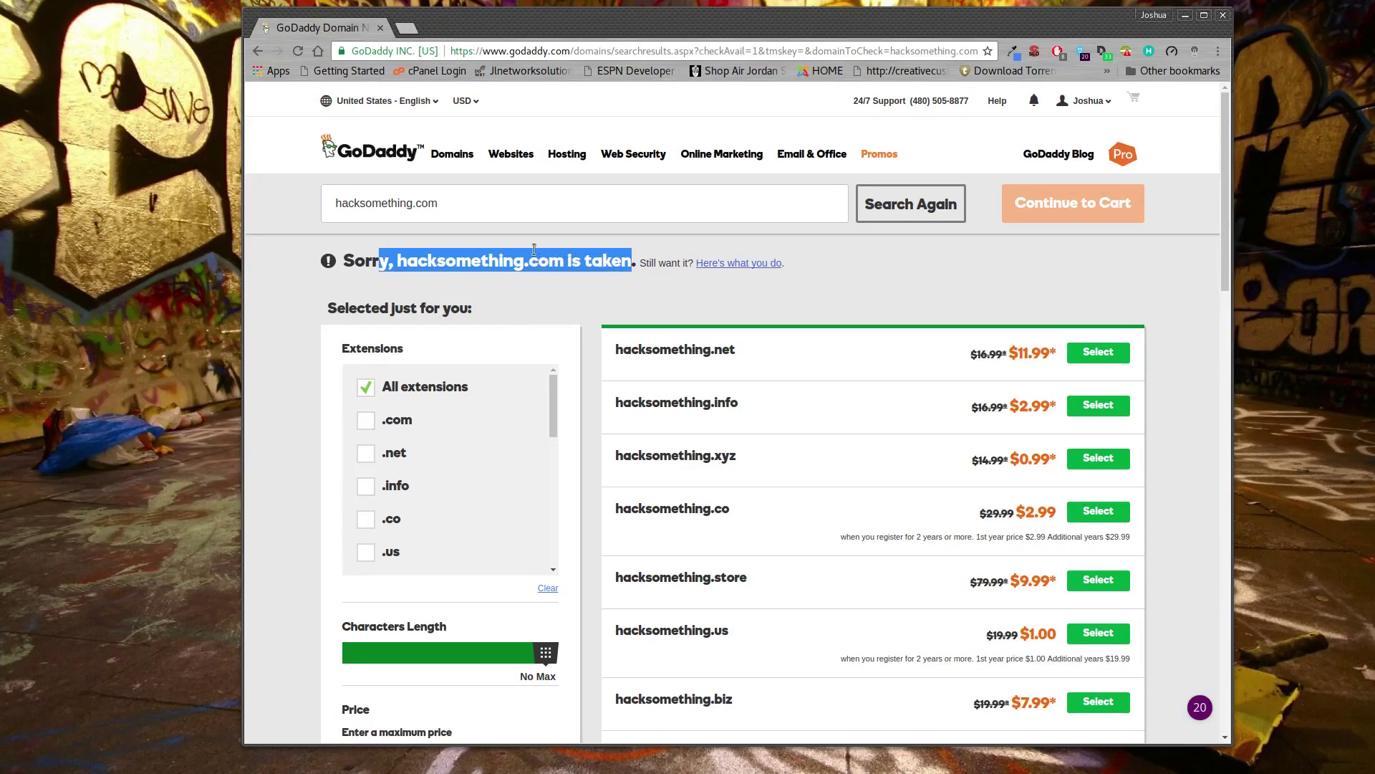
{"action": "left_click", "coordinate": [463, 204]}
{"action": "double_click", "coordinate": [331, 208]}
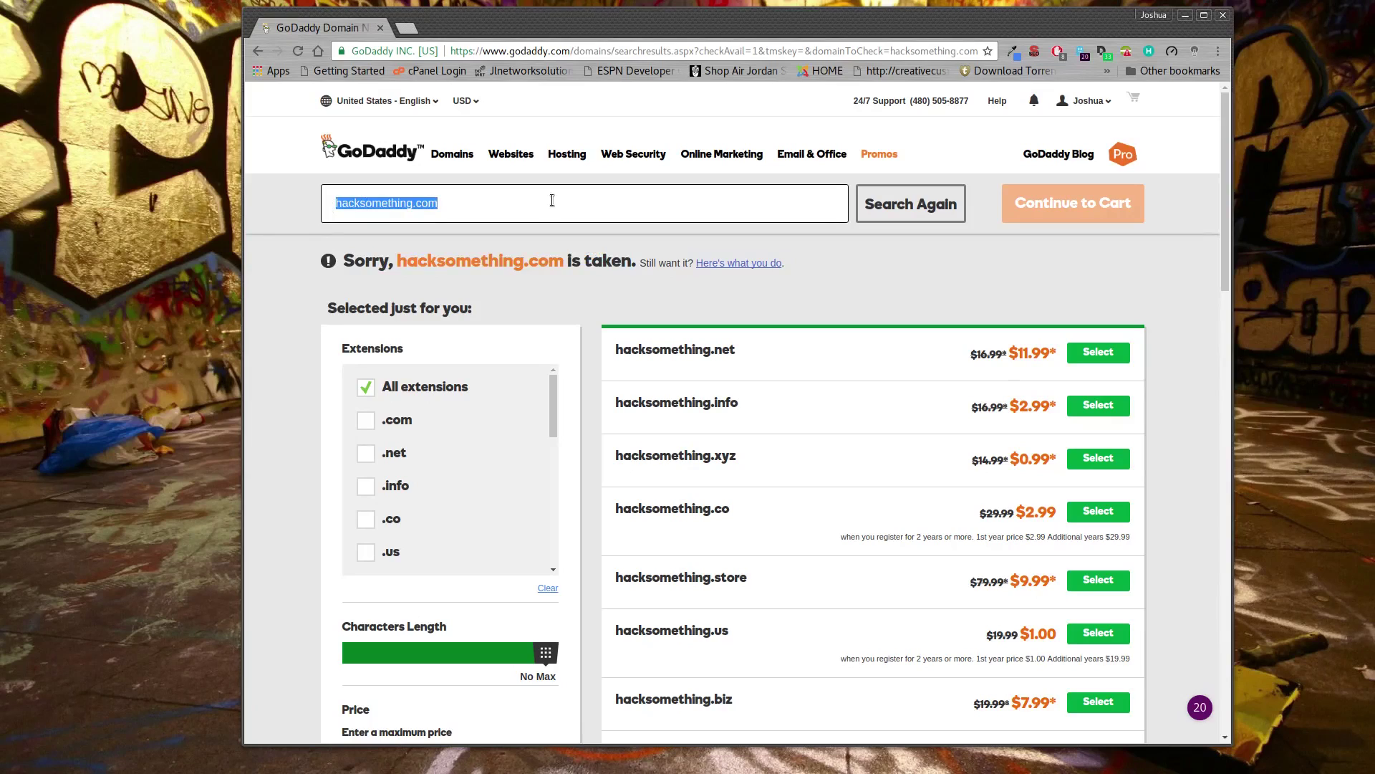
{"action": "left_click", "coordinate": [745, 351]}
{"action": "left_click_drag", "start_coordinate": [740, 351], "coordinate": [618, 346]}
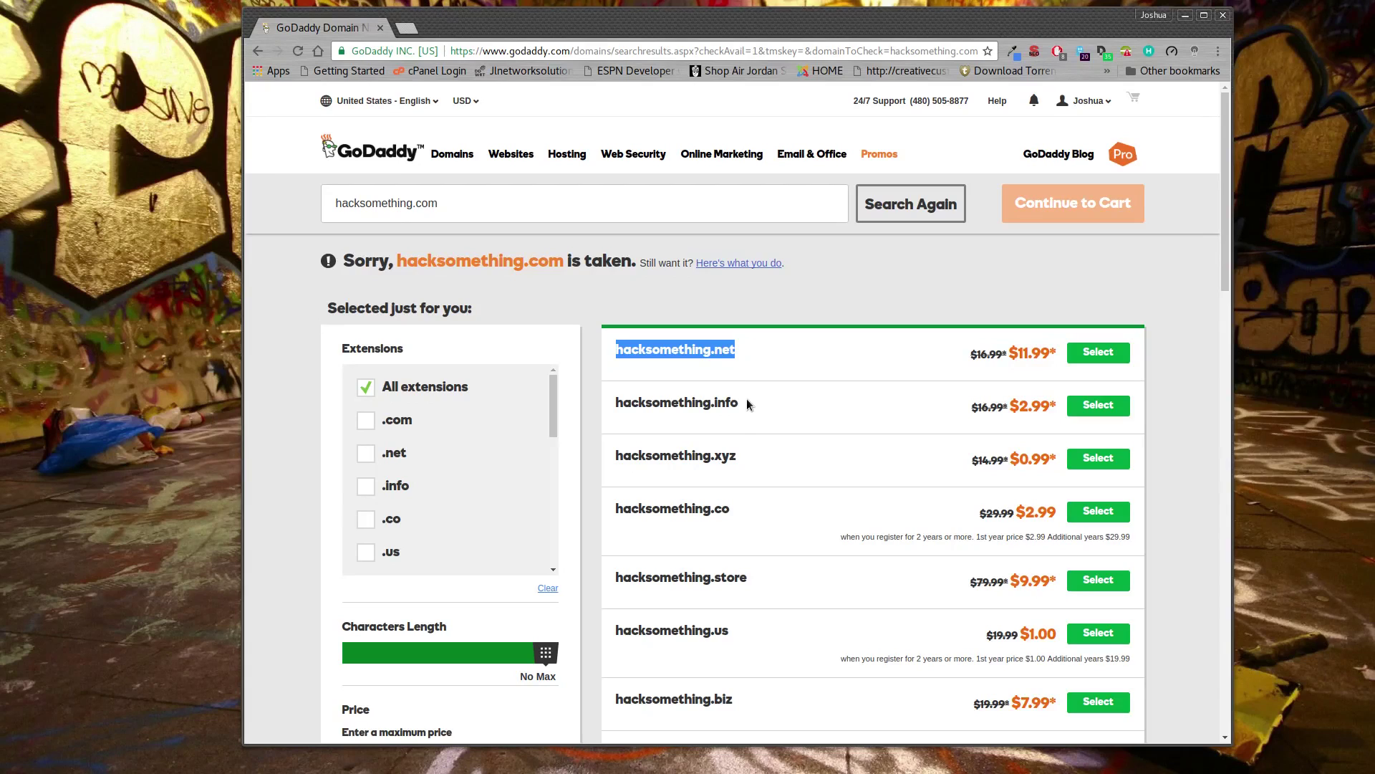
{"action": "left_click", "coordinate": [461, 206]}
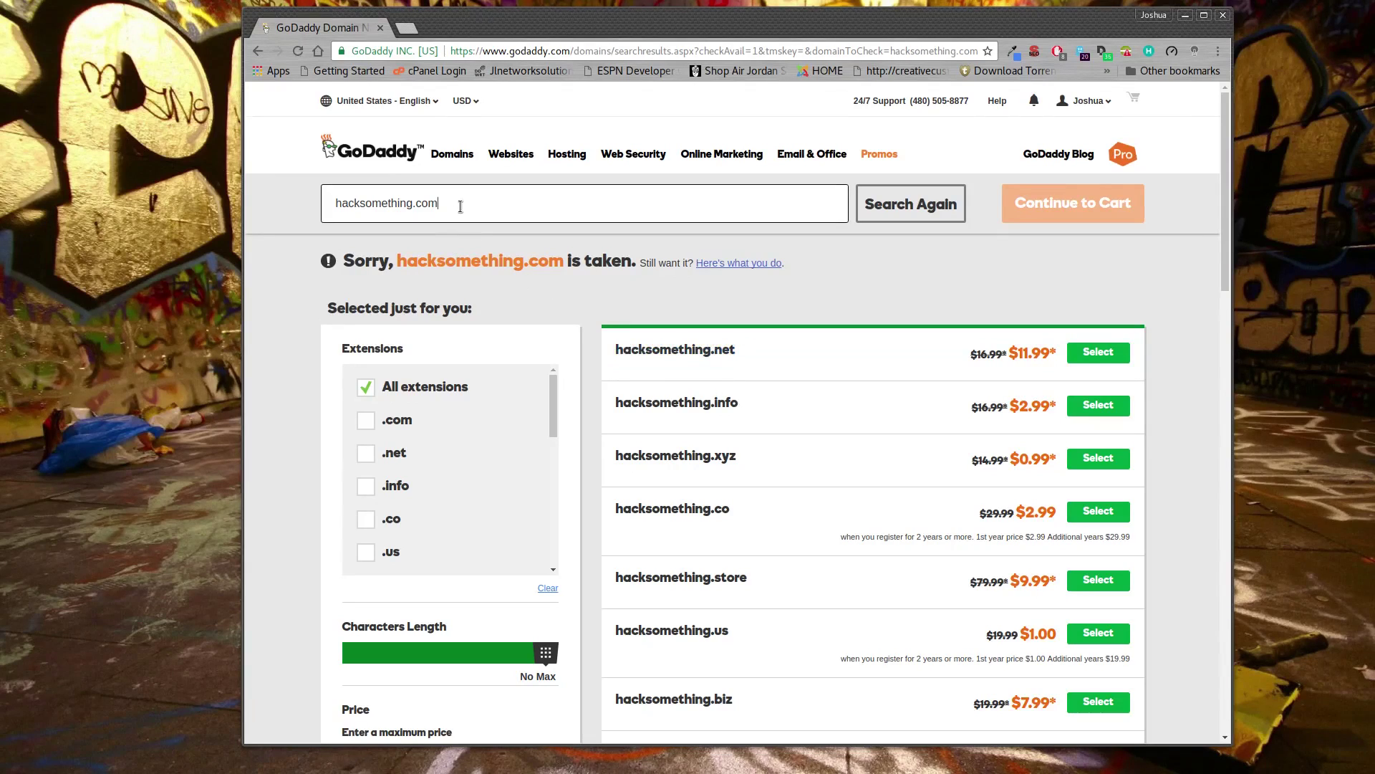
{"action": "left_click_drag", "start_coordinate": [461, 207], "coordinate": [329, 201]}
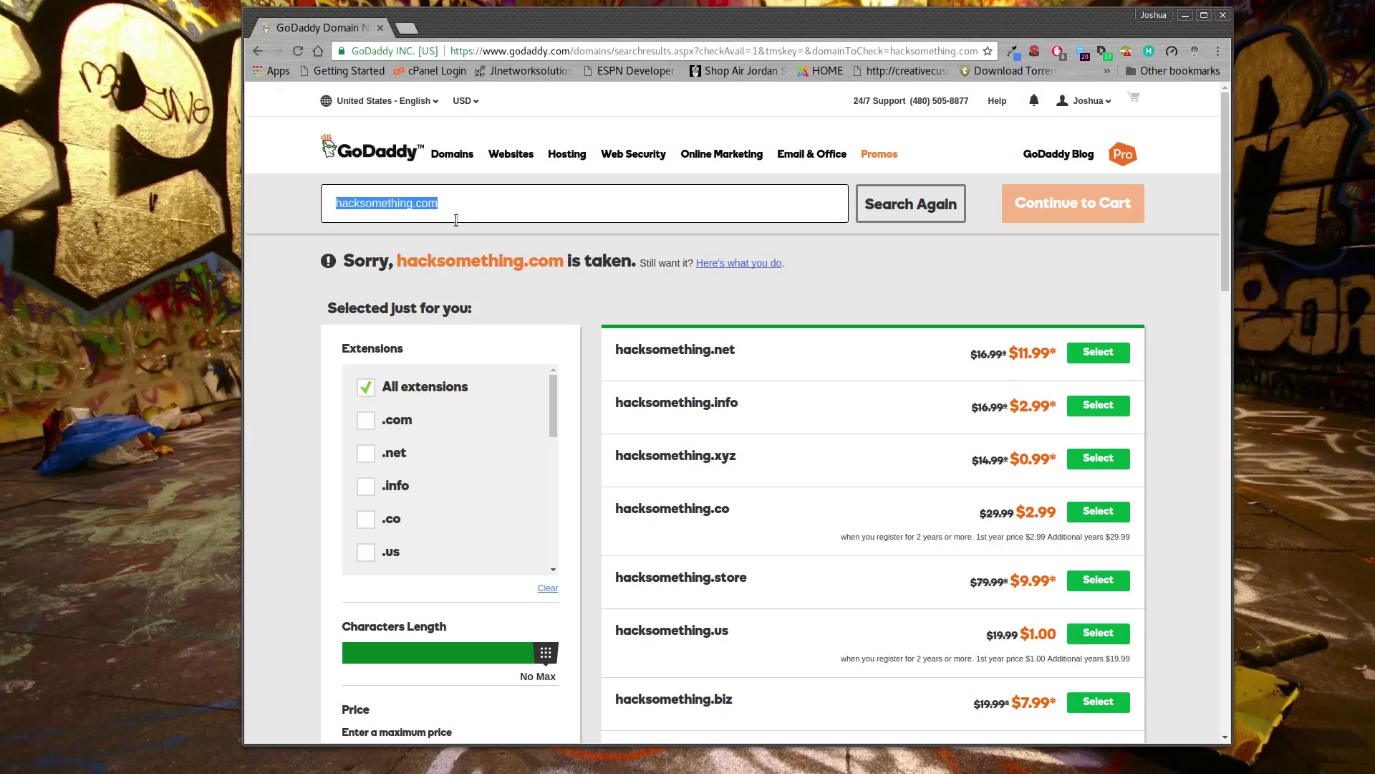
Replace the search text with 'han' and leave it selected, not yet searched.
{"action": "left_click", "coordinate": [487, 206]}
{"action": "triple_click", "coordinate": [402, 197]}
{"action": "type", "text": "t"}
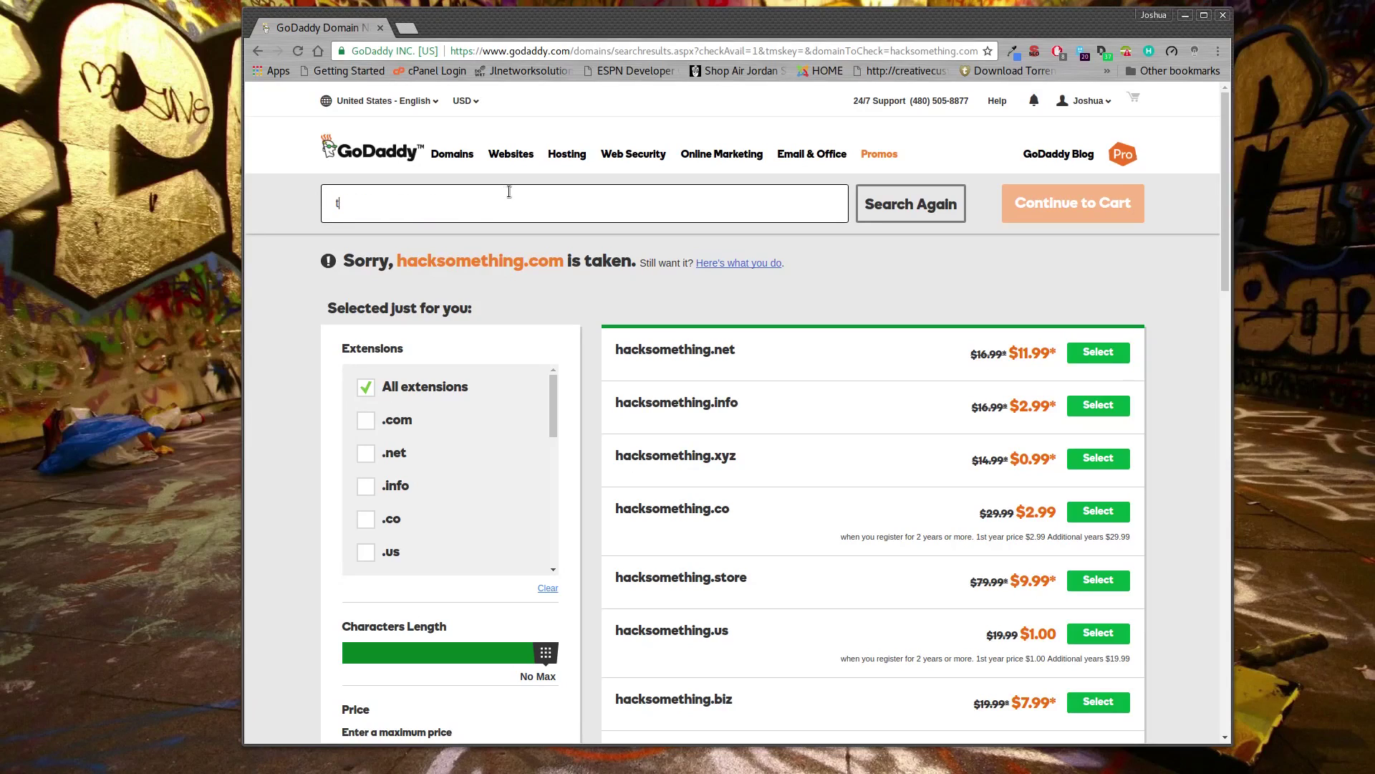
{"action": "key", "text": "BackSpace"}
{"action": "type", "text": "han"}
{"action": "left_click_drag", "start_coordinate": [380, 203], "coordinate": [338, 203]}
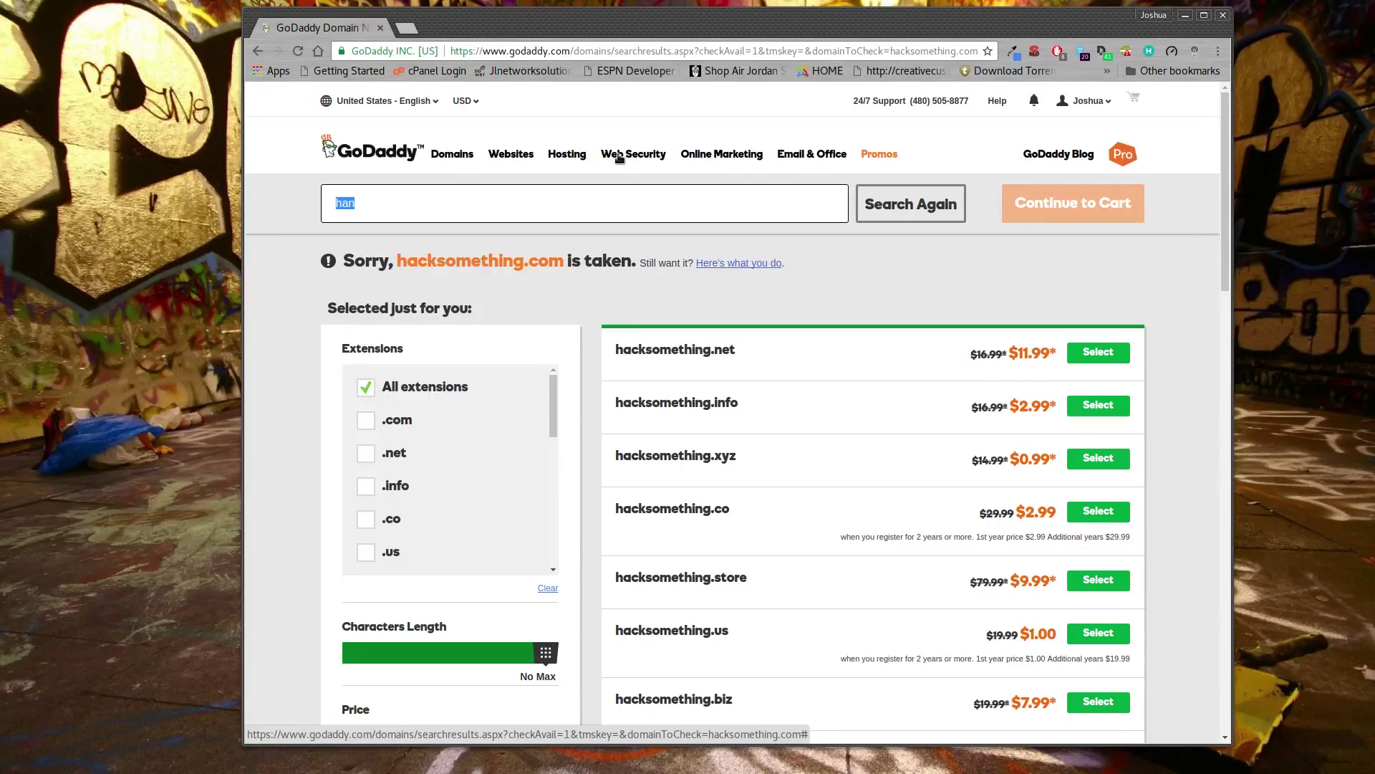
{"action": "left_click", "coordinate": [634, 158]}
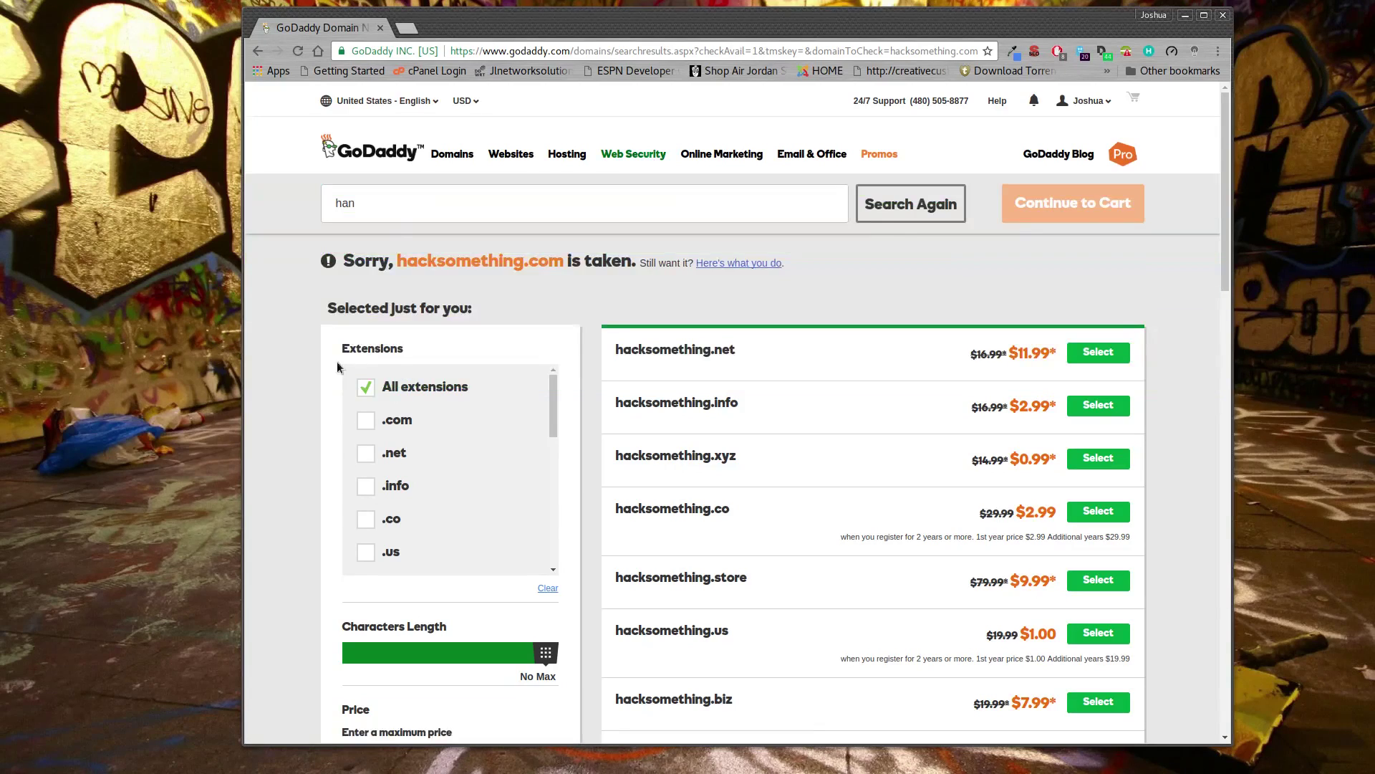
{"action": "left_click_drag", "start_coordinate": [358, 203], "coordinate": [310, 204]}
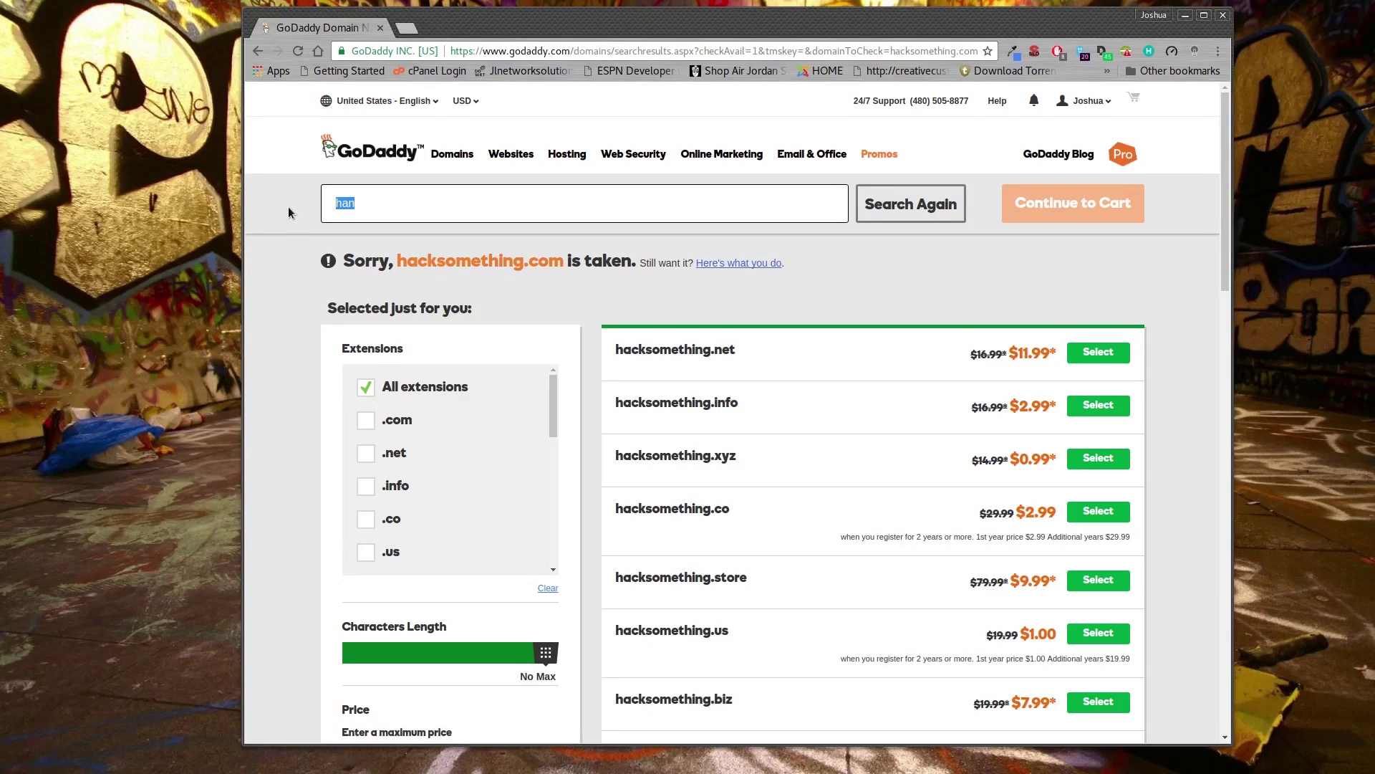
Go to Manage My Domains and open the KEEPITTECHIE.COM domain's details.
{"action": "left_click", "coordinate": [1108, 103]}
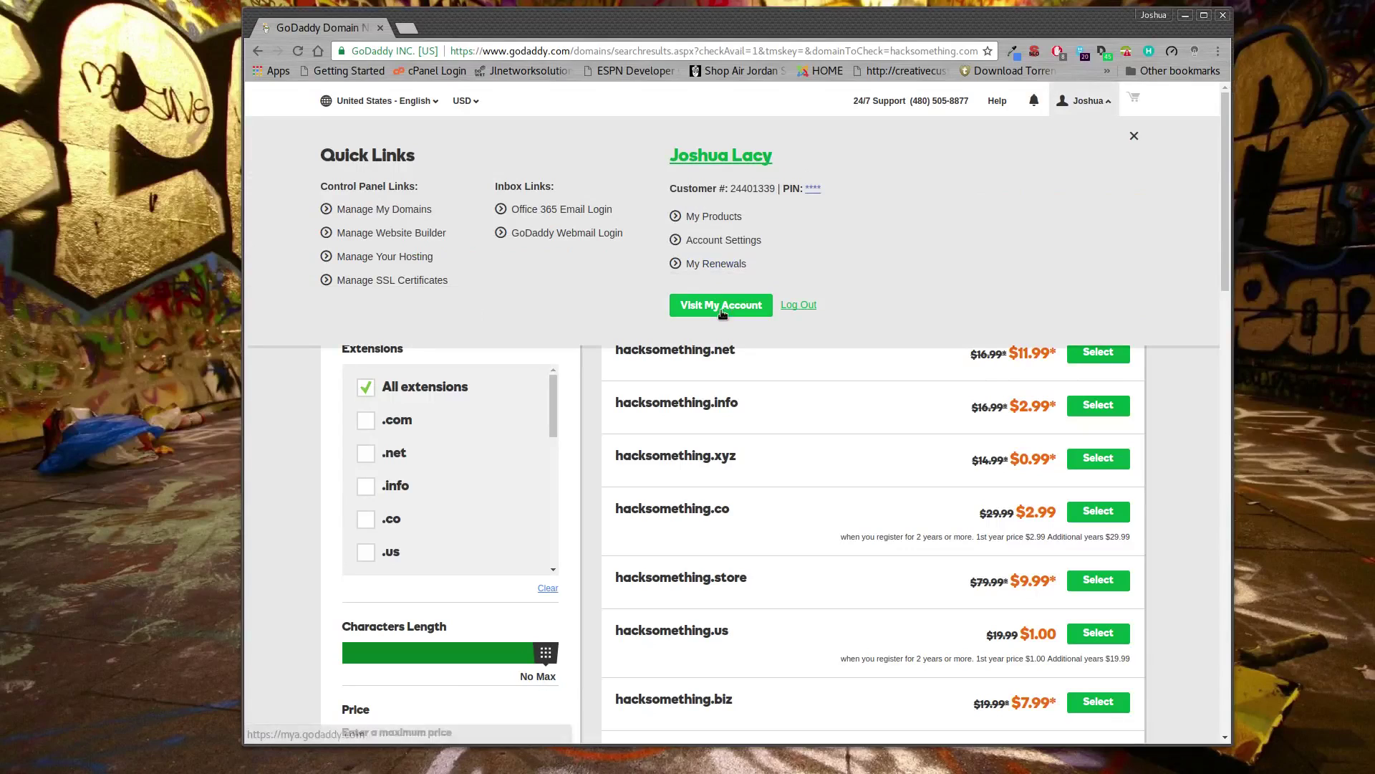
{"action": "left_click", "coordinate": [374, 210]}
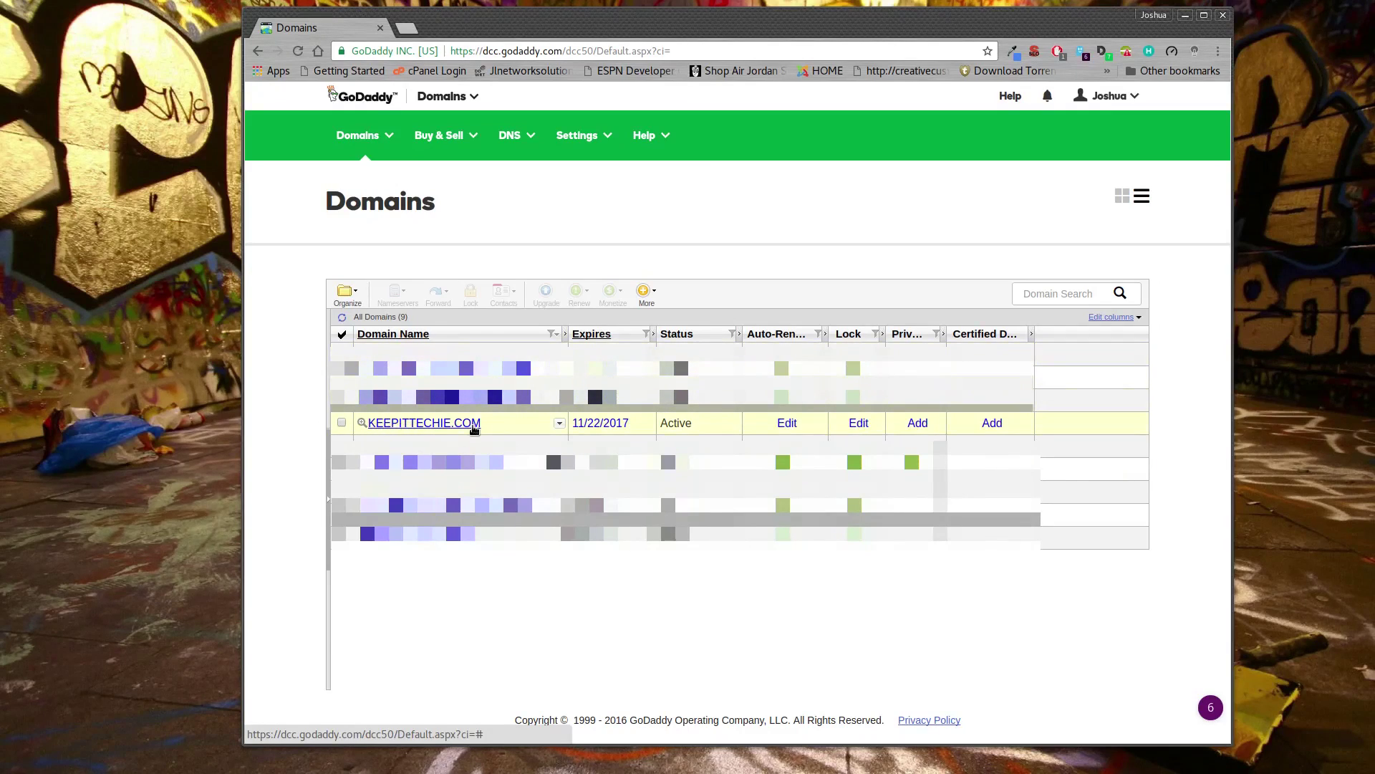
{"action": "left_click", "coordinate": [419, 429]}
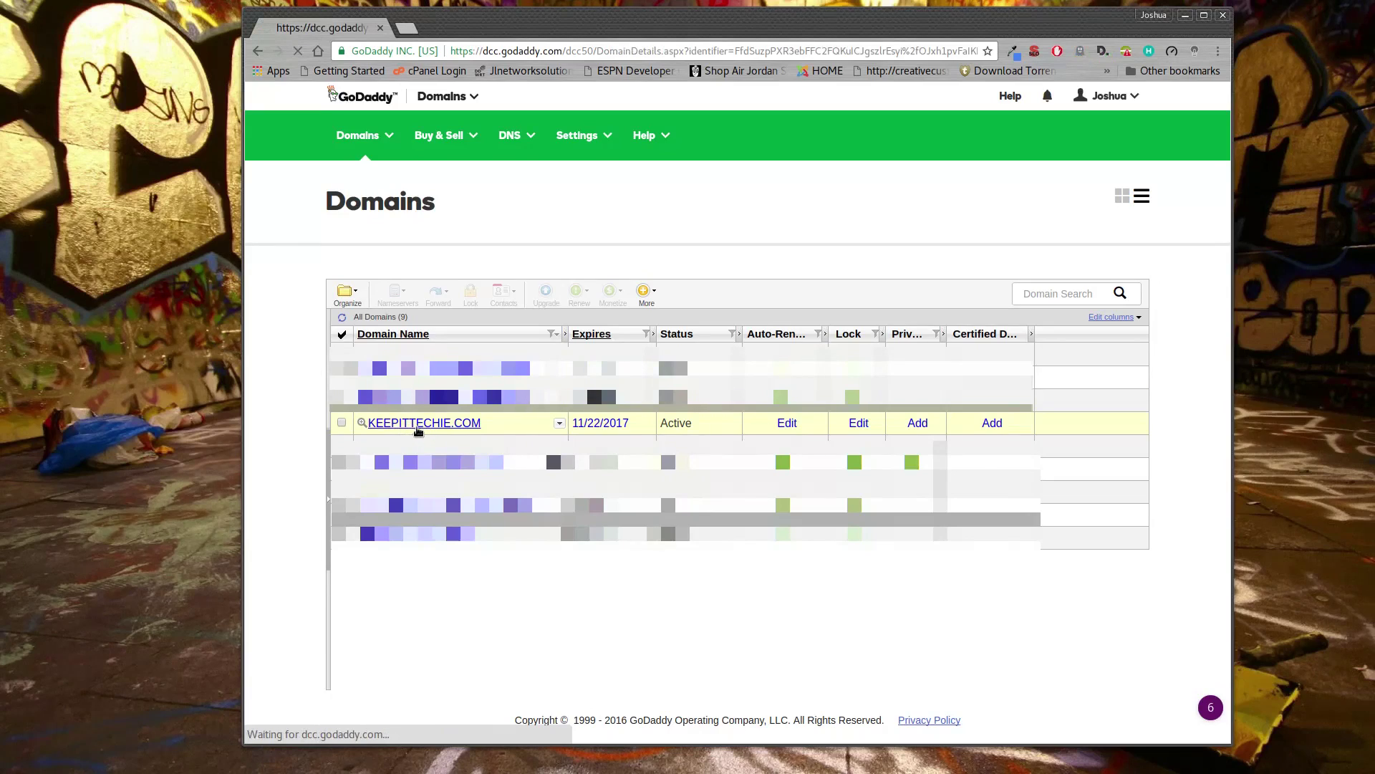
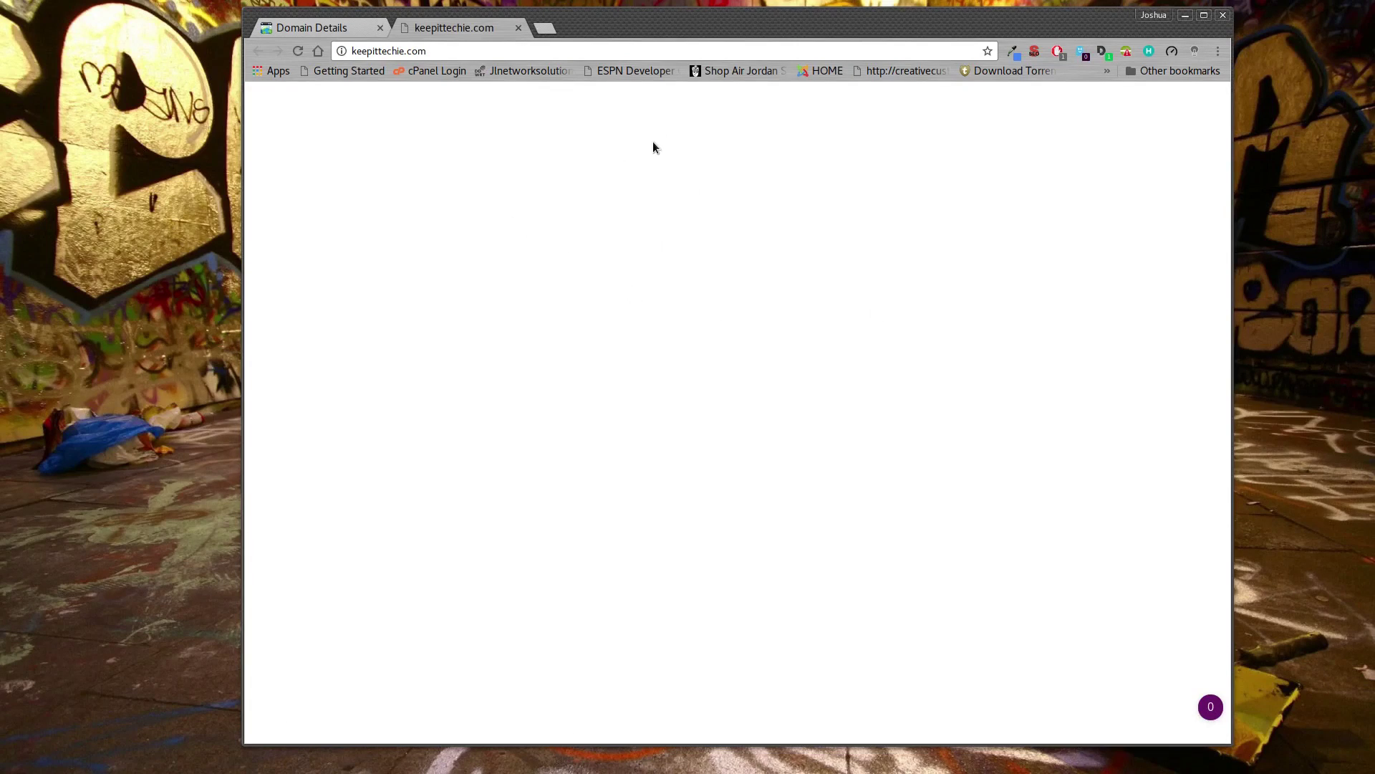
Bring up the tab menu on the keepittechie.com tab to reload the blank site.
{"action": "right_click", "coordinate": [467, 29]}
Reload keepittechie.com, then go back to the Domain Details tab showing the 50.63.202.41 A record.
{"action": "left_click", "coordinate": [528, 74]}
{"action": "left_click", "coordinate": [302, 30]}
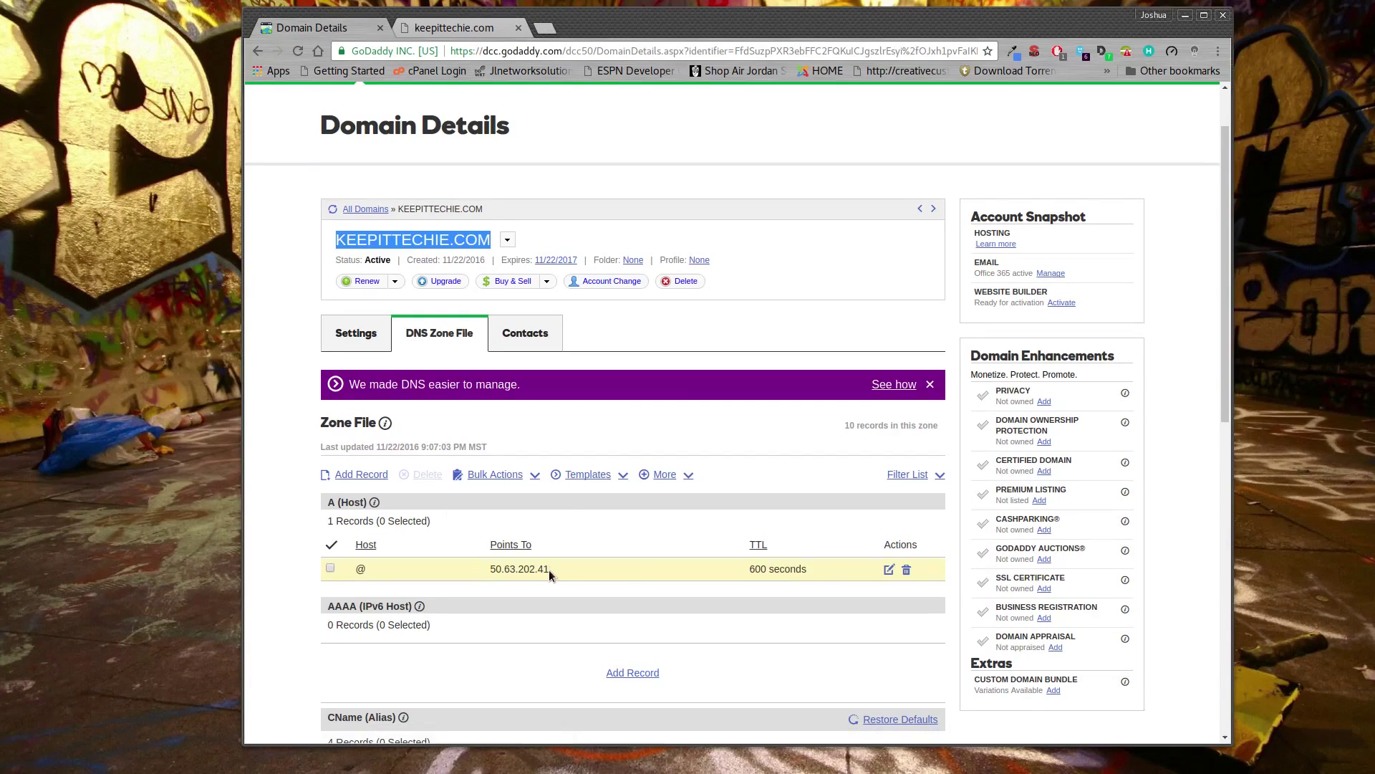
Inspect KEEPITTECHIE.COM's @ A record, cancel editing it, and switch to another domain.
{"action": "left_click", "coordinate": [382, 570]}
{"action": "left_click", "coordinate": [889, 571]}
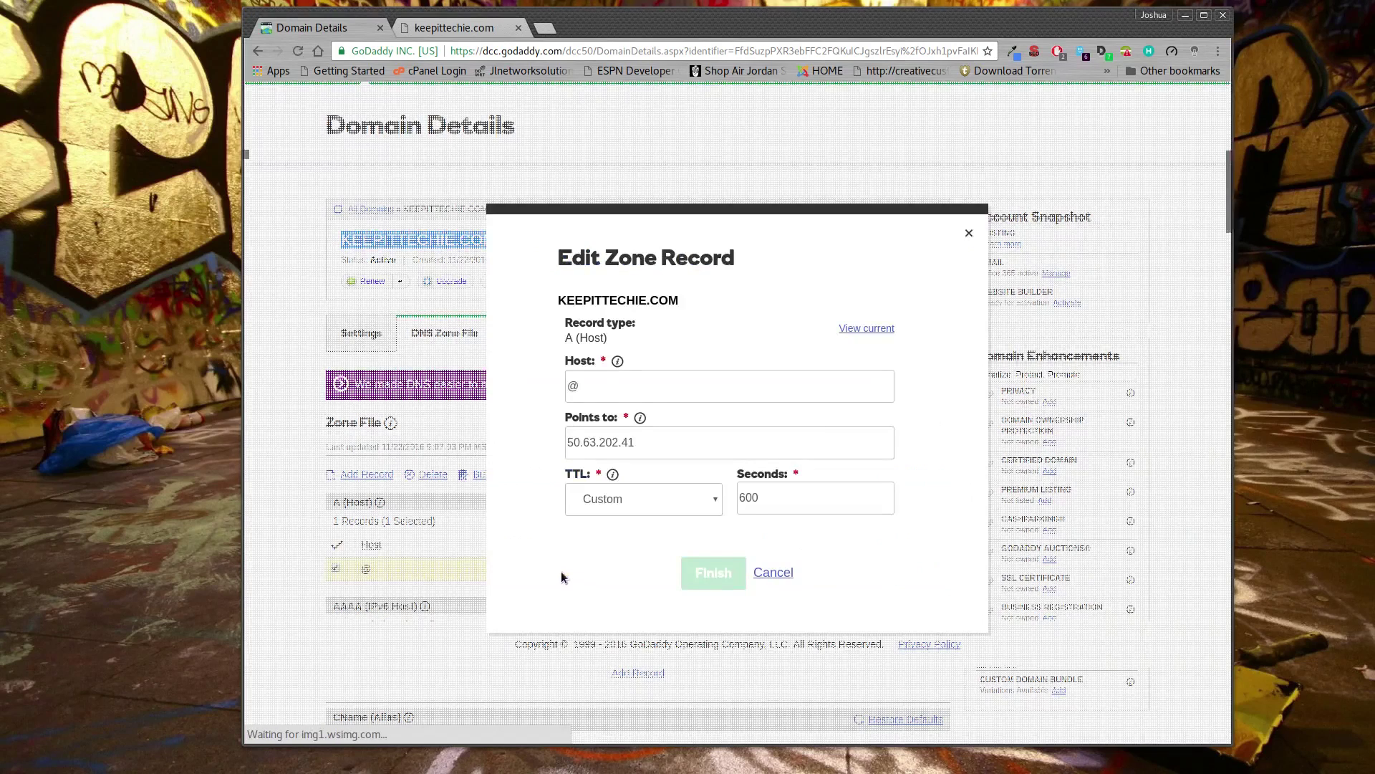
{"action": "left_click", "coordinate": [765, 567]}
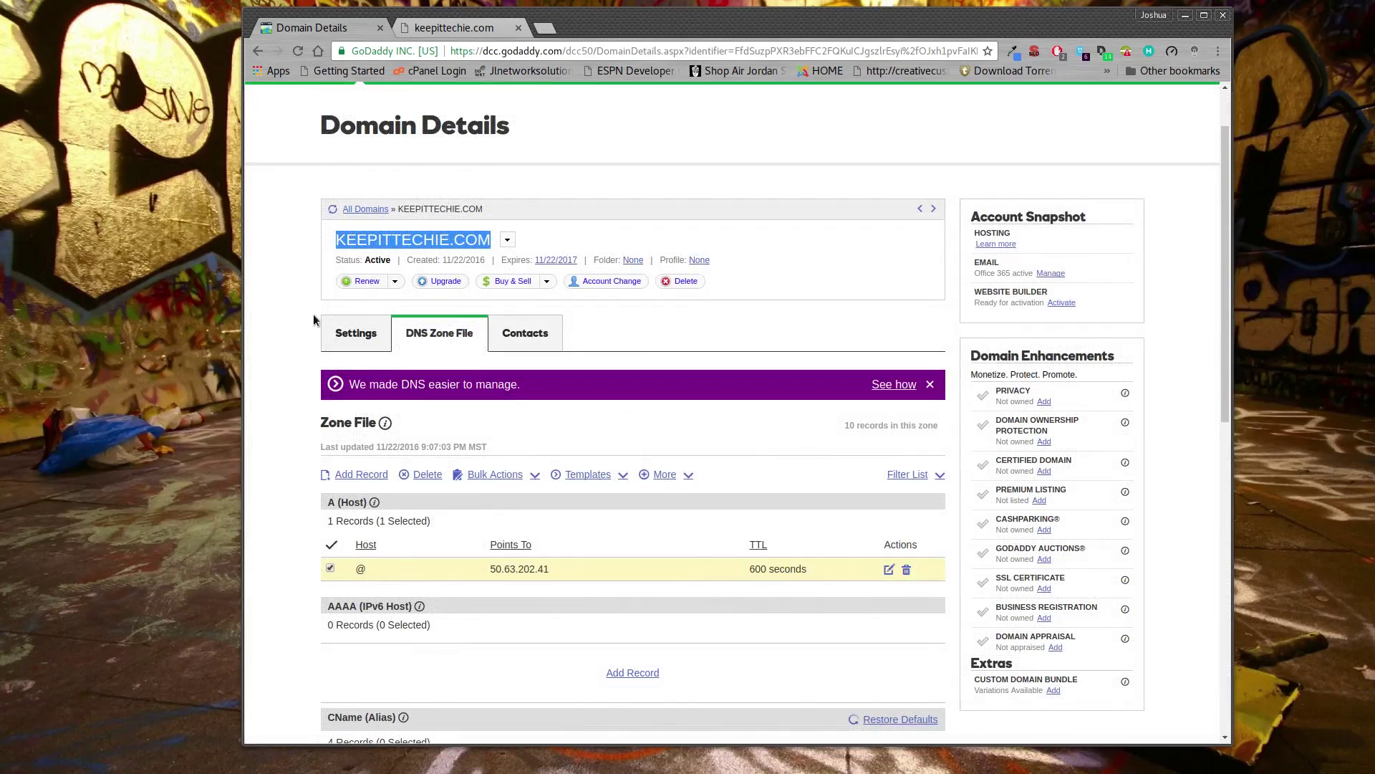
{"action": "left_click", "coordinate": [509, 239]}
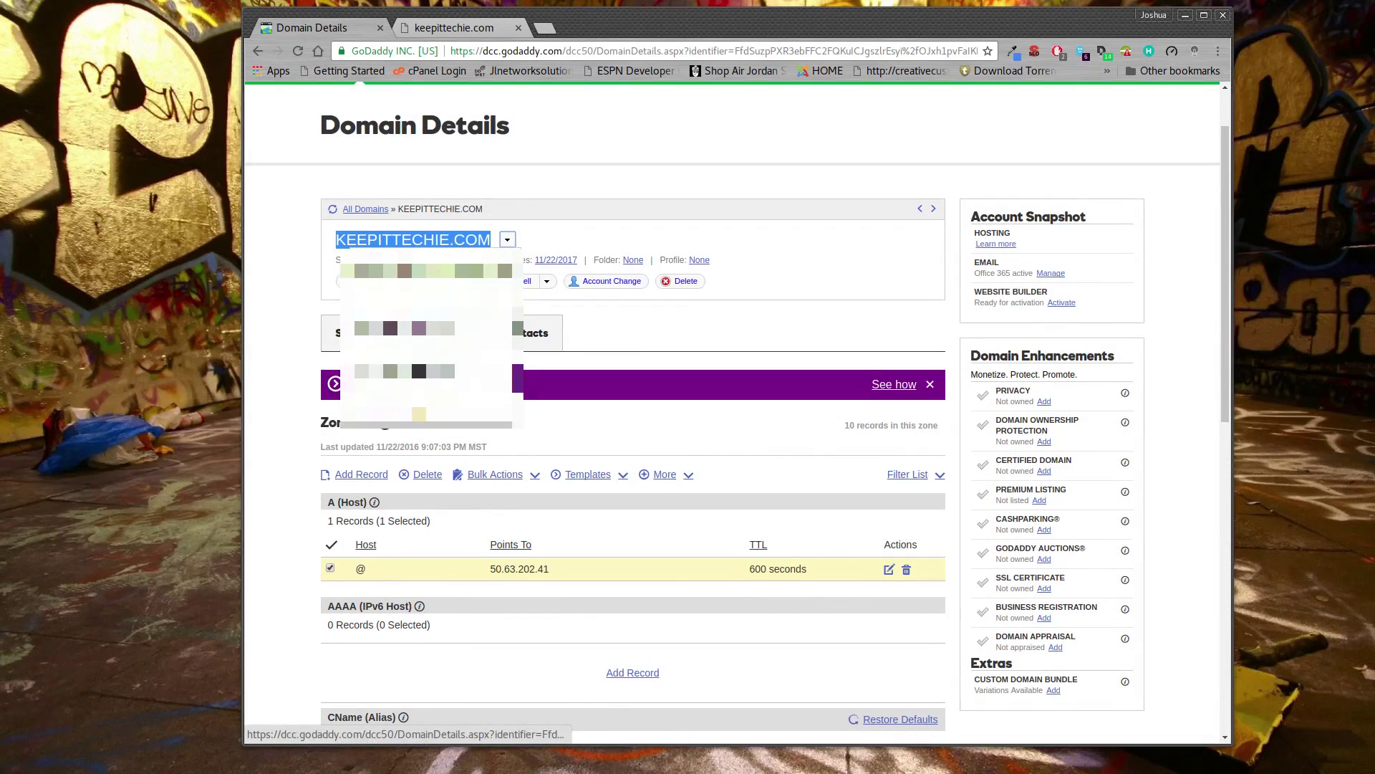
{"action": "left_click", "coordinate": [426, 313]}
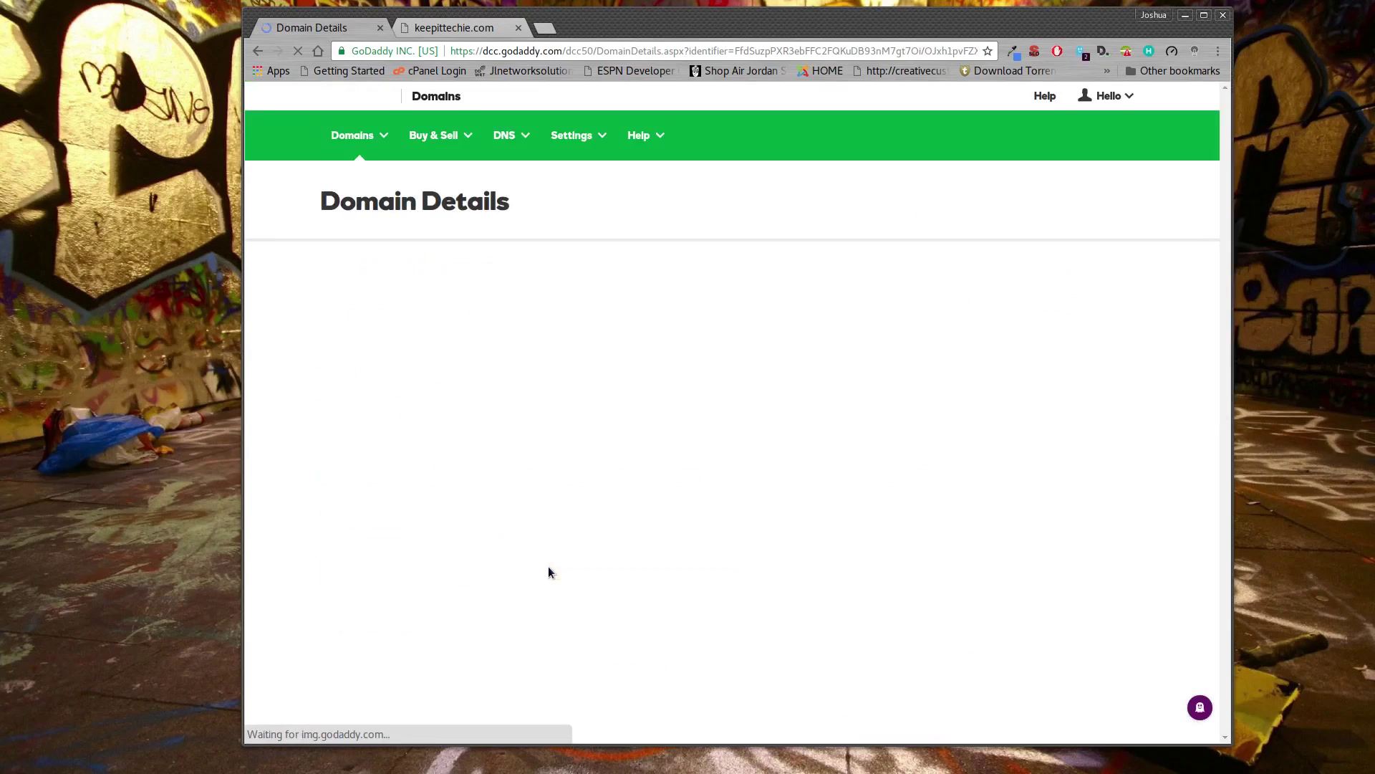
View two other domains' DNS zone files and their @ A records, then reselect KEEPITTECHIE.COM.
{"action": "left_click", "coordinate": [430, 414]}
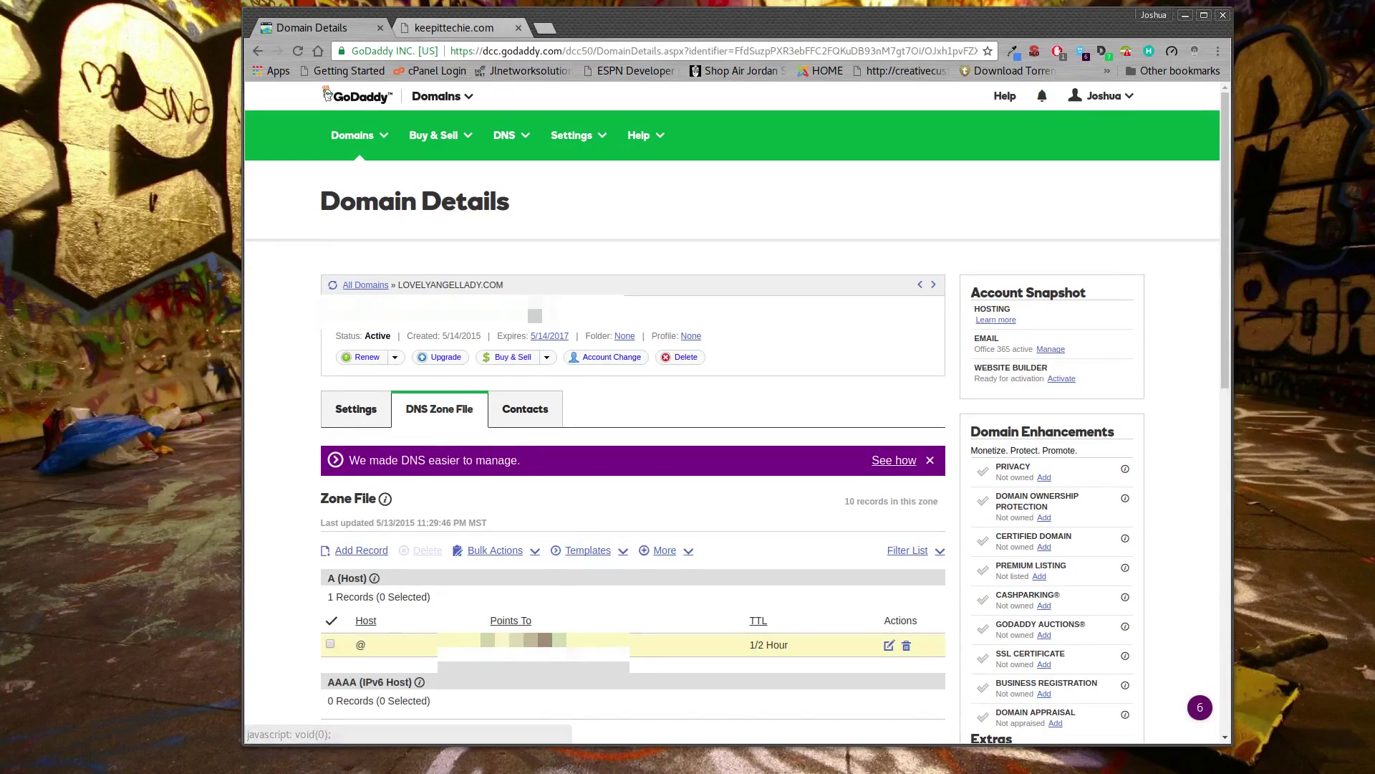
{"action": "left_click_drag", "start_coordinate": [562, 642], "coordinate": [496, 642]}
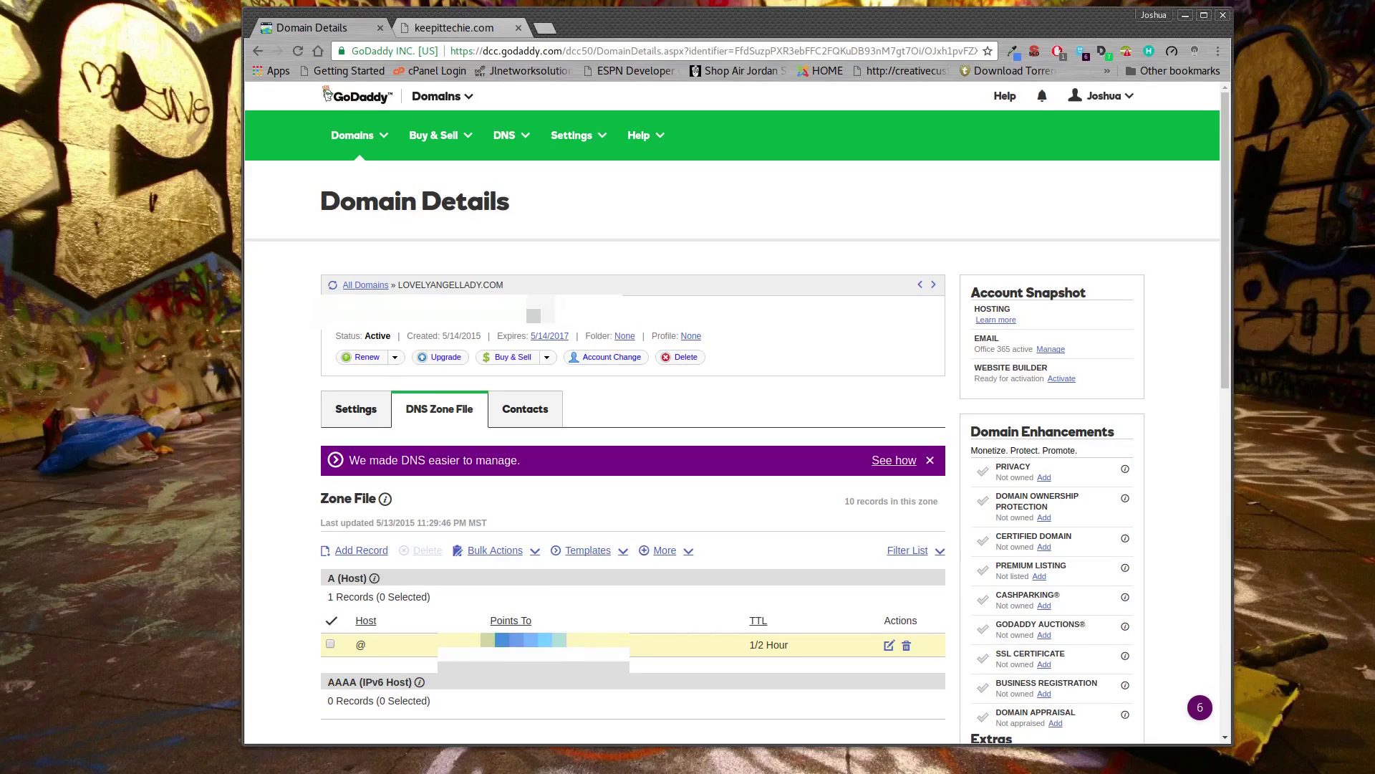
{"action": "left_click", "coordinate": [330, 643]}
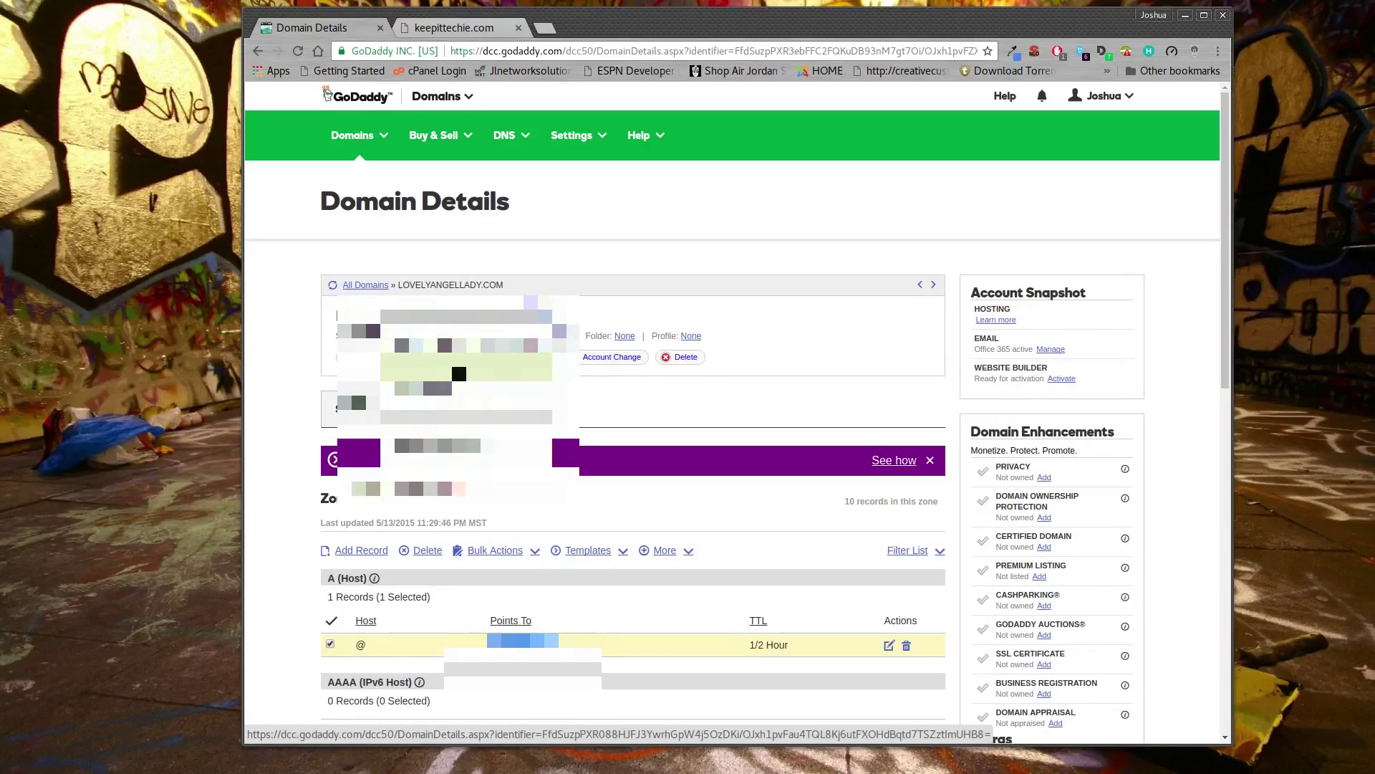
{"action": "left_click", "coordinate": [459, 373]}
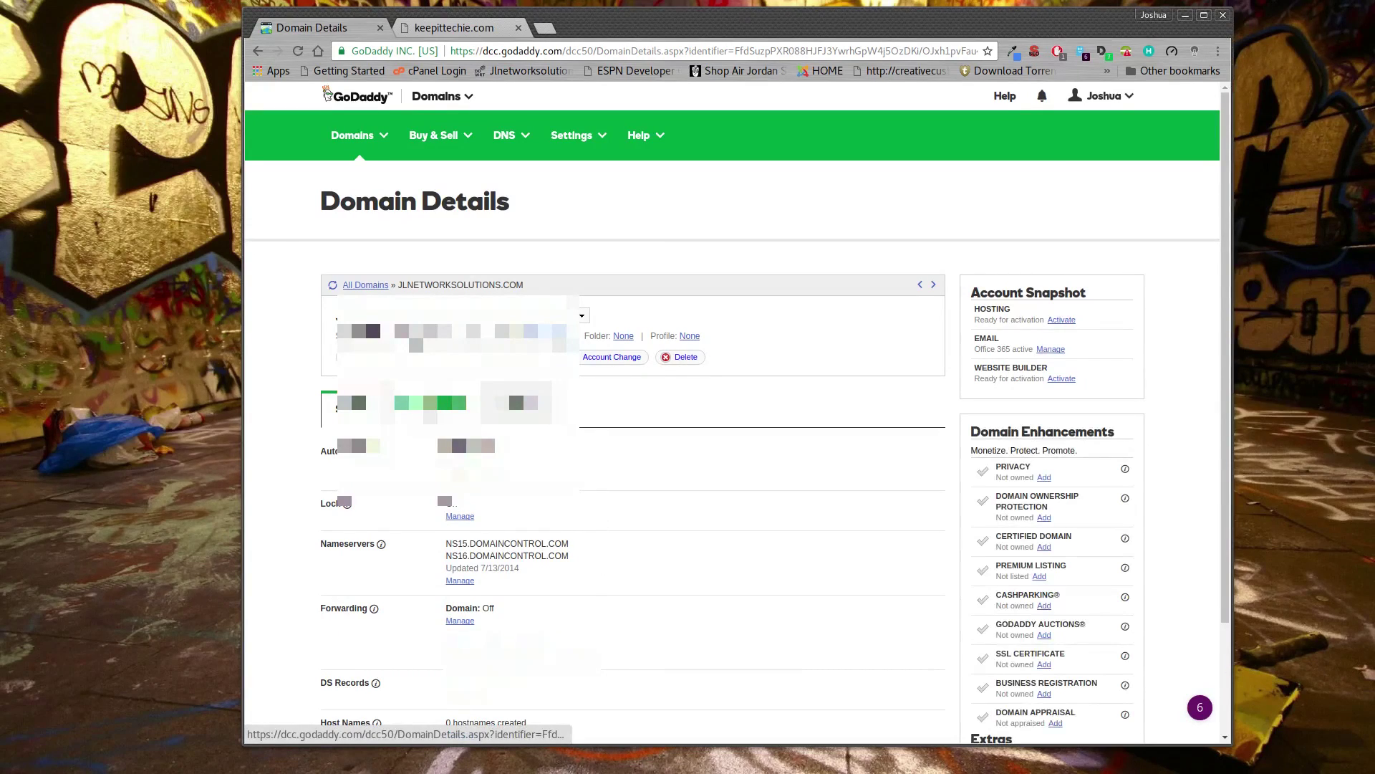
{"action": "left_click", "coordinate": [430, 402]}
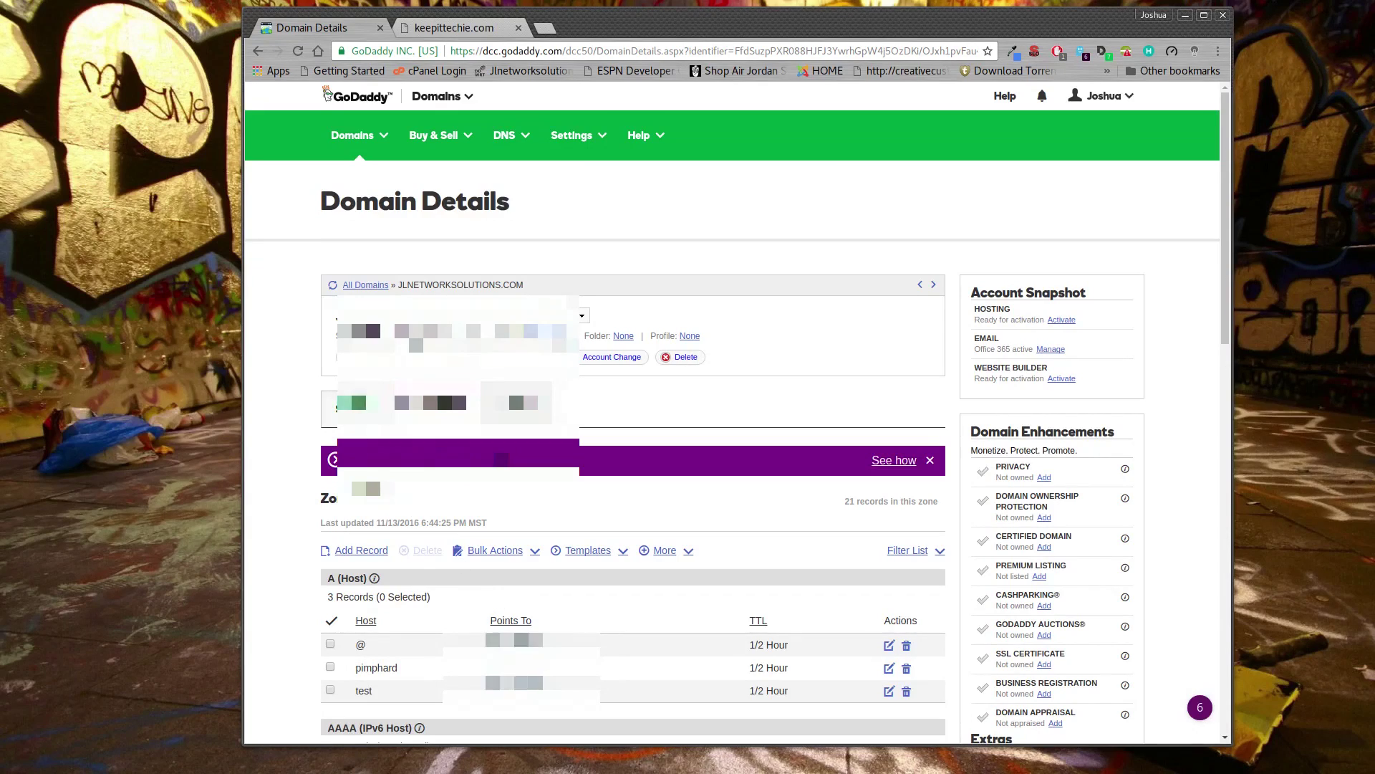
{"action": "left_click", "coordinate": [582, 318]}
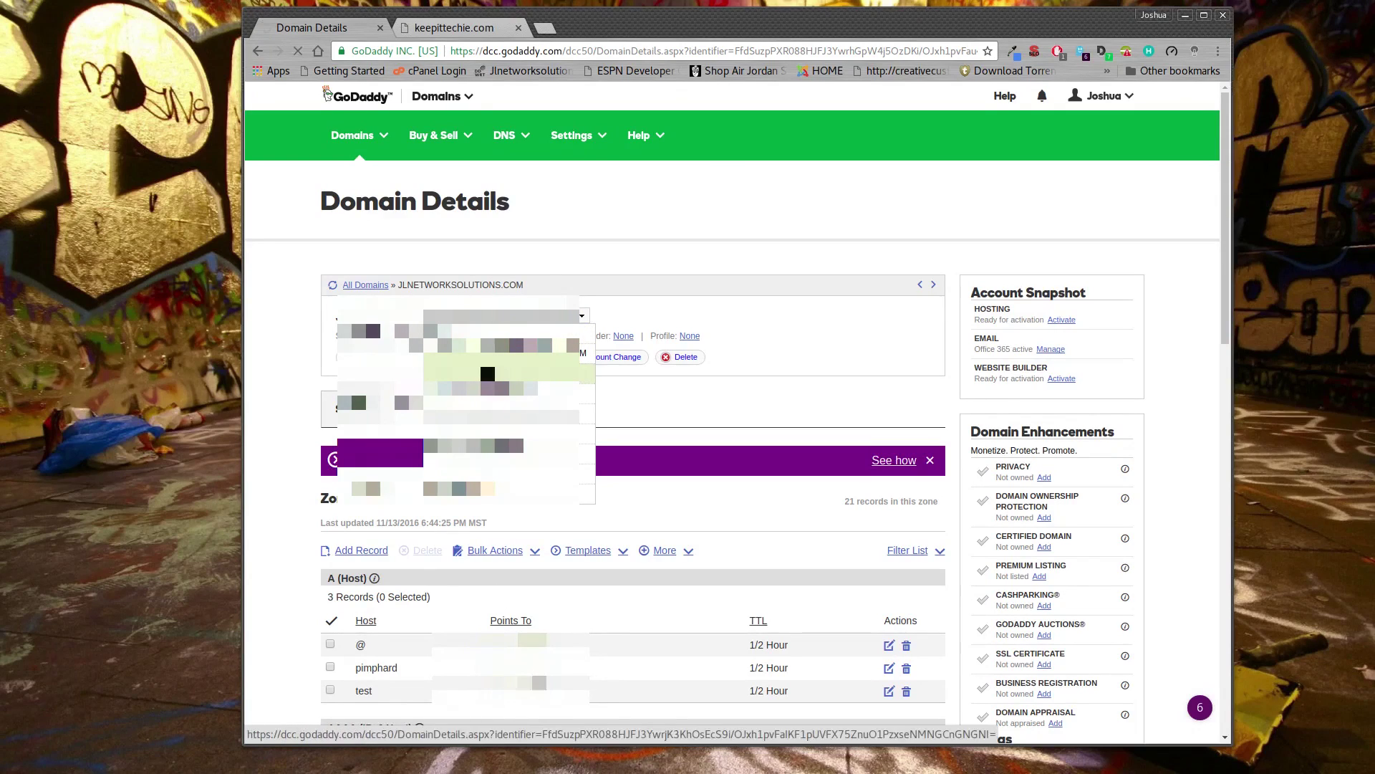
{"action": "left_click", "coordinate": [508, 373]}
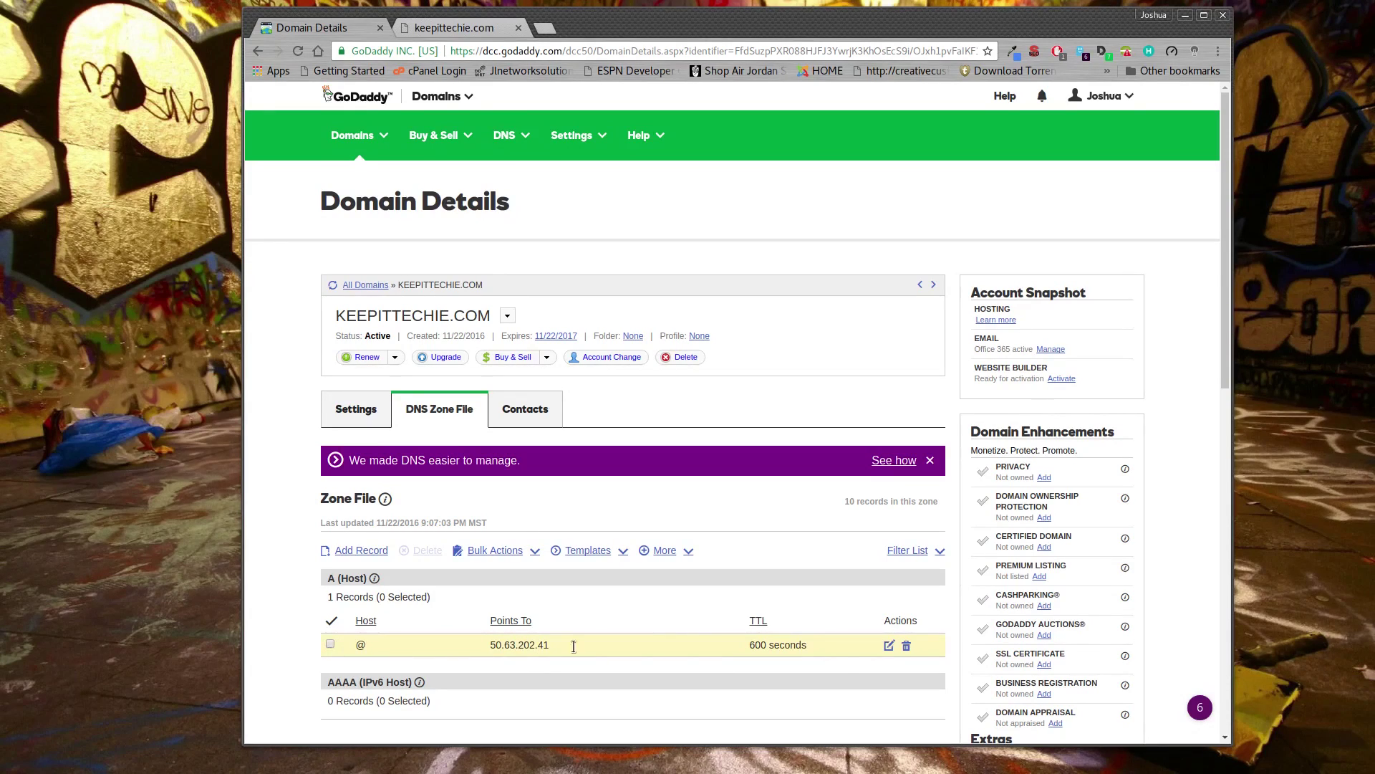
Replace the @ A record's Points to address with 192.185.226.148 and finish the edit.
{"action": "left_click", "coordinate": [889, 647]}
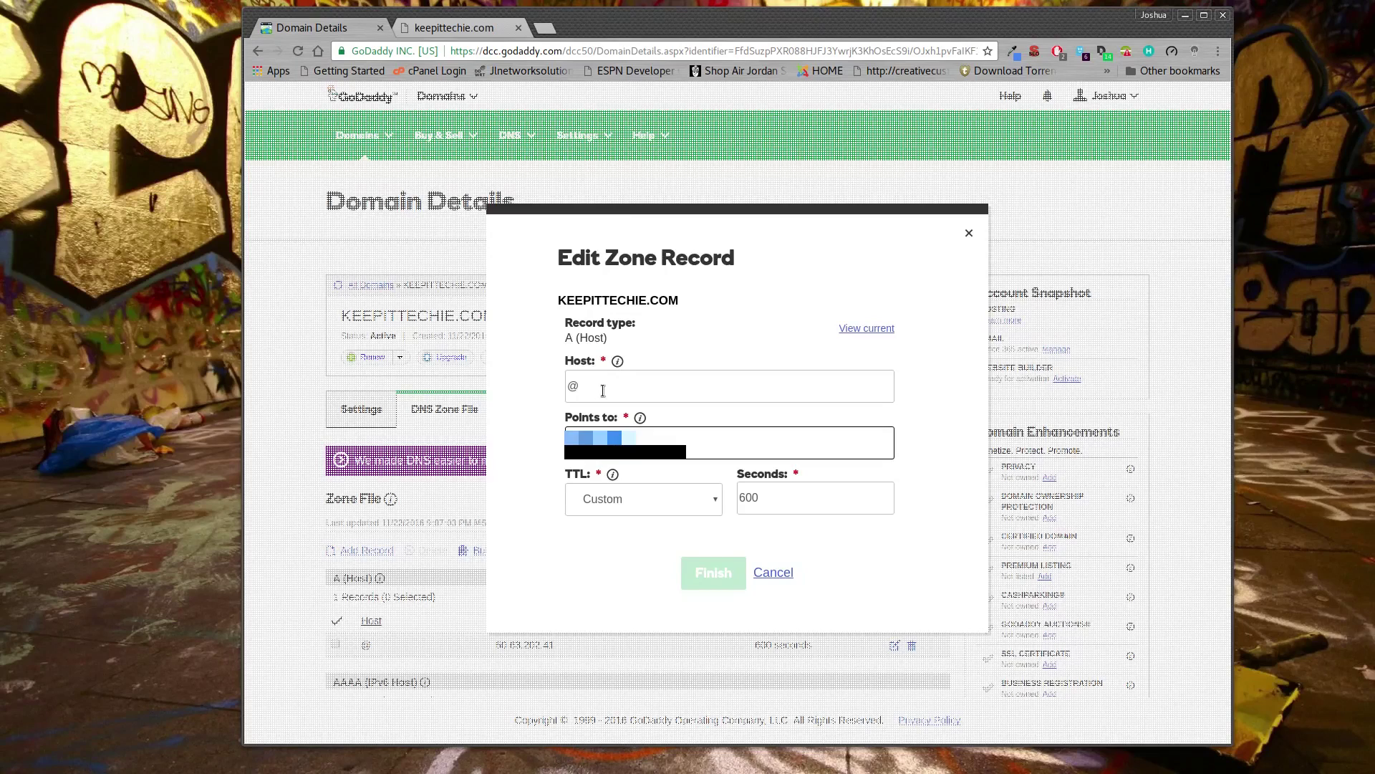
{"action": "key", "text": "ctrl+a"}
{"action": "key", "text": "ctrl+v"}
{"action": "key", "text": "ctrl+v"}
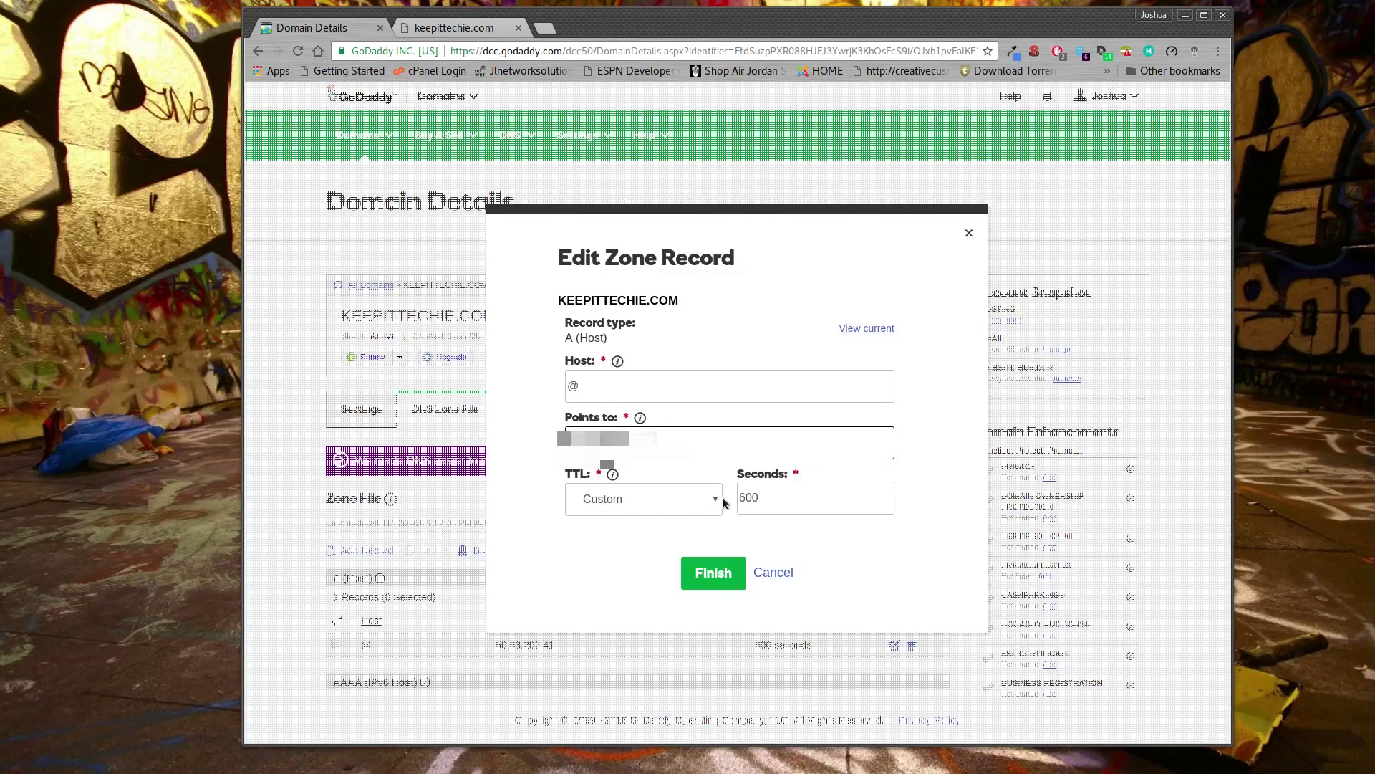
{"action": "left_click", "coordinate": [717, 574]}
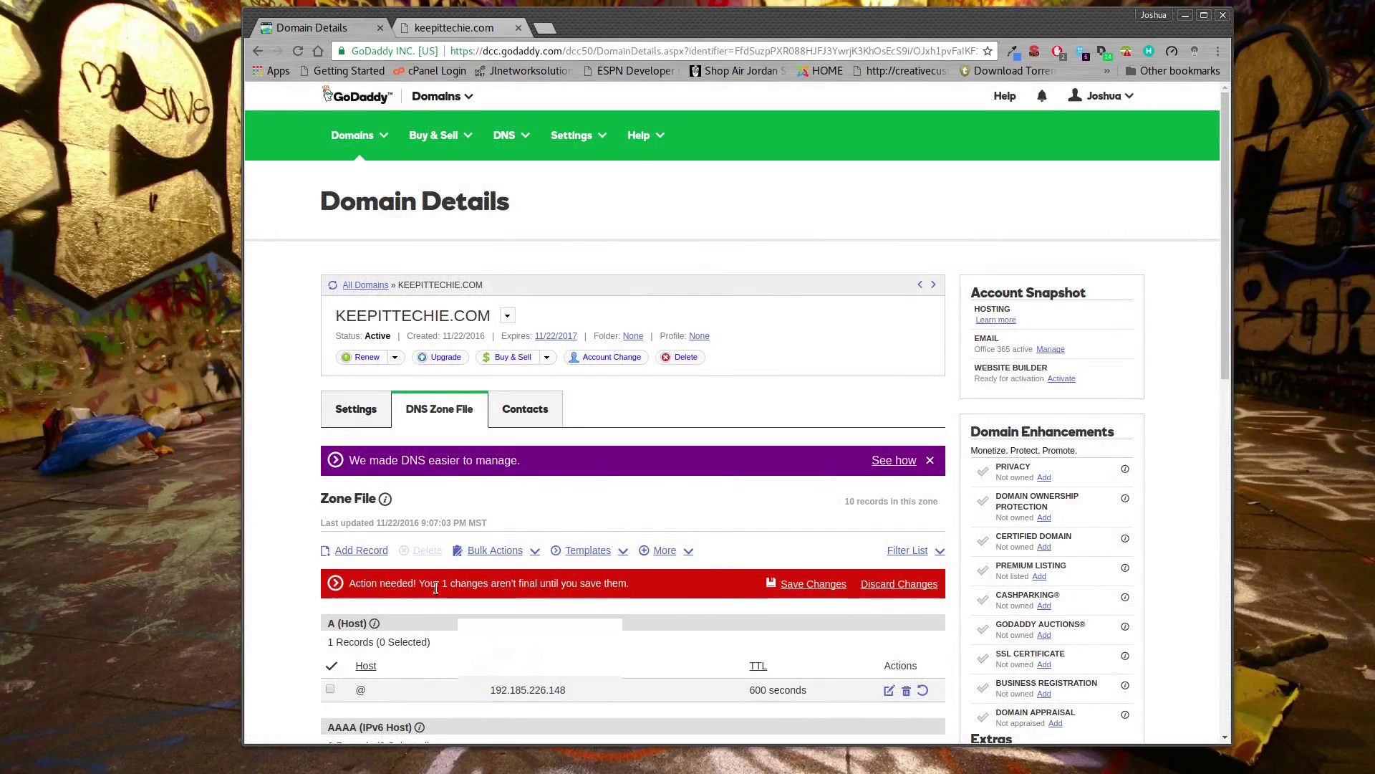
Save the A record change and reload the keepittechie.com tab to check it.
{"action": "left_click", "coordinate": [813, 585]}
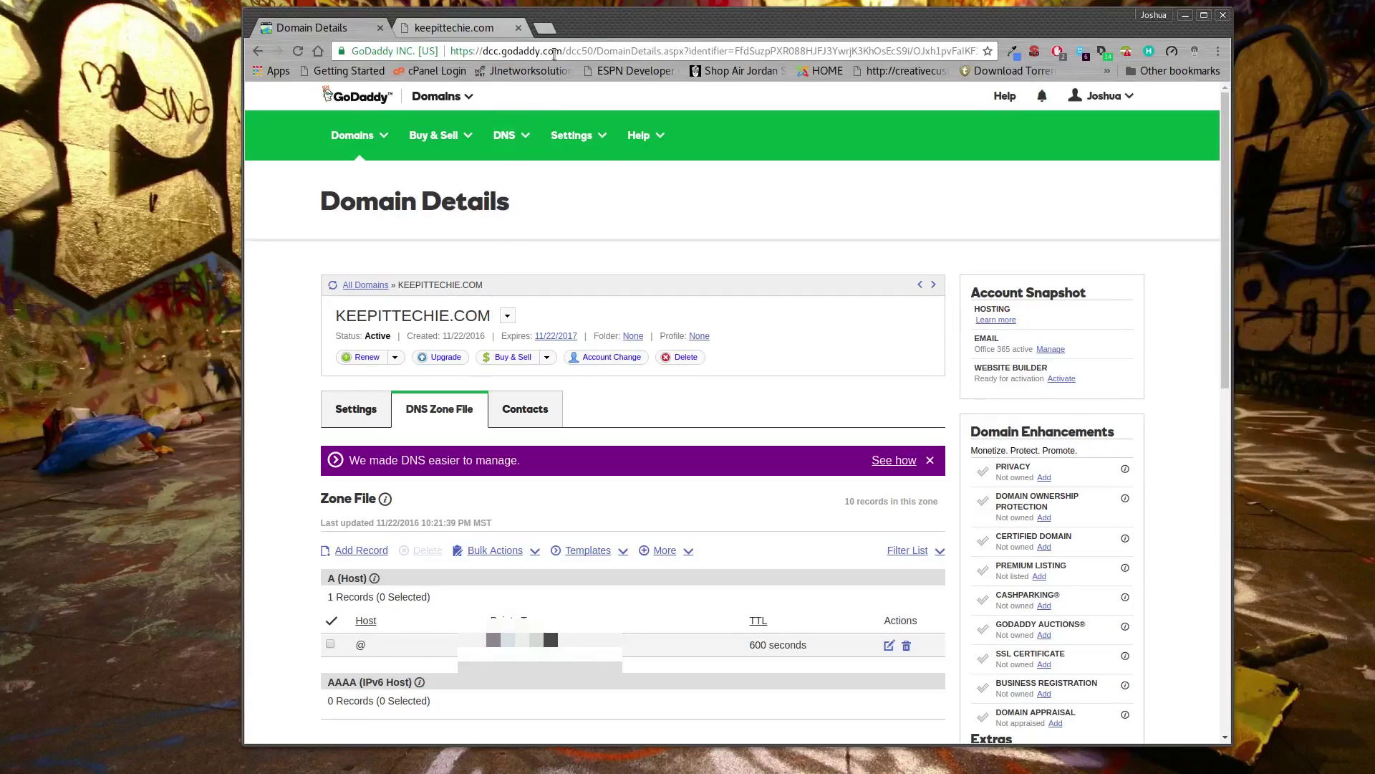
{"action": "left_click", "coordinate": [464, 29]}
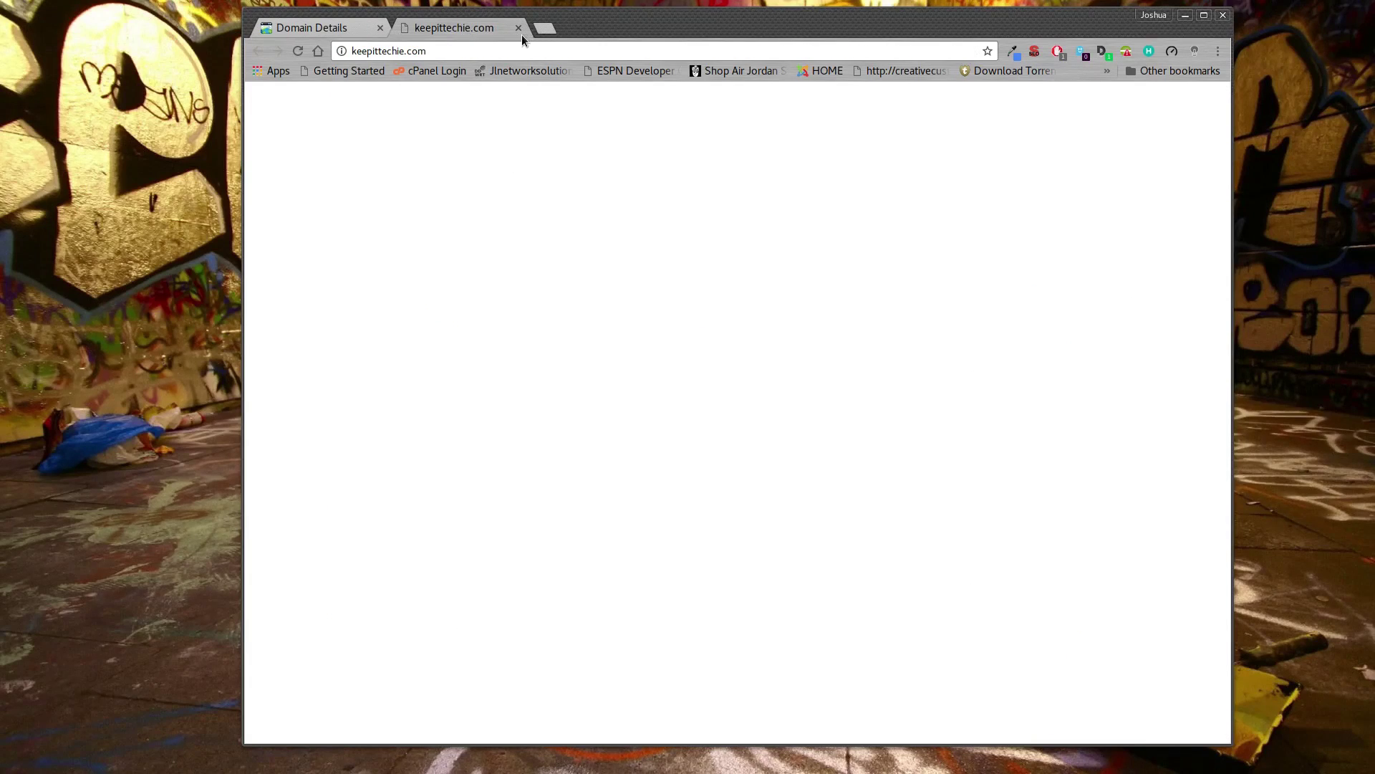
{"action": "right_click", "coordinate": [467, 32]}
{"action": "left_click", "coordinate": [506, 74]}
Return to Domain Details and sign out of the GoDaddy account.
{"action": "left_click", "coordinate": [333, 28]}
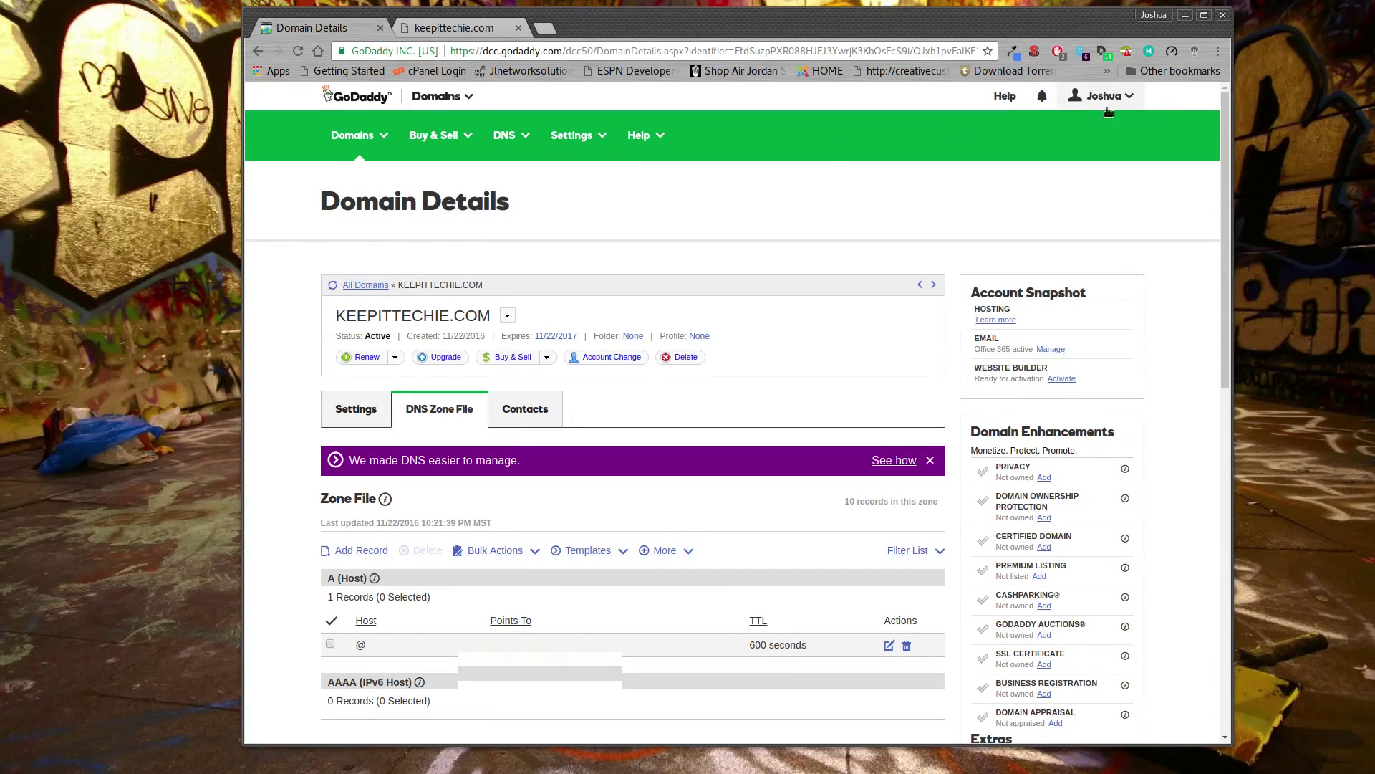
{"action": "left_click", "coordinate": [1128, 96]}
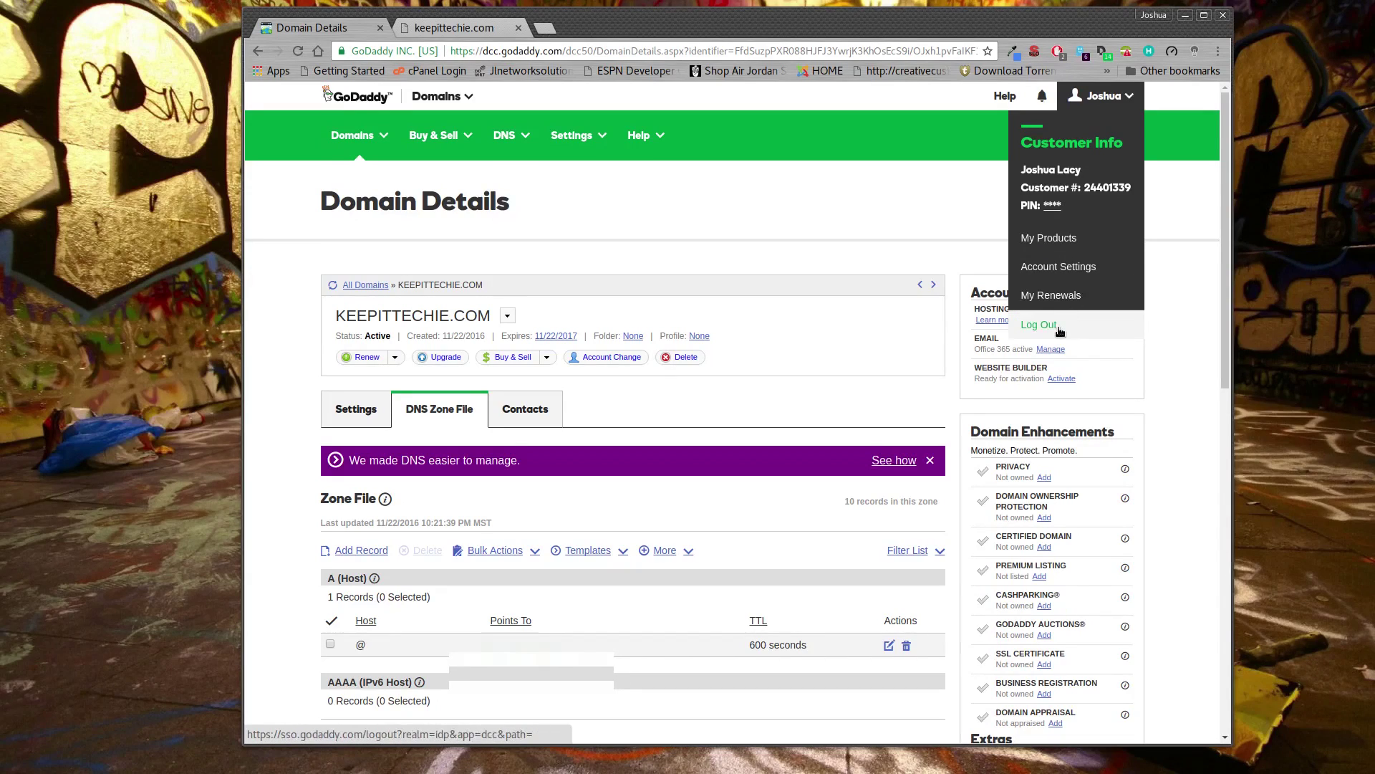
{"action": "left_click", "coordinate": [1059, 331]}
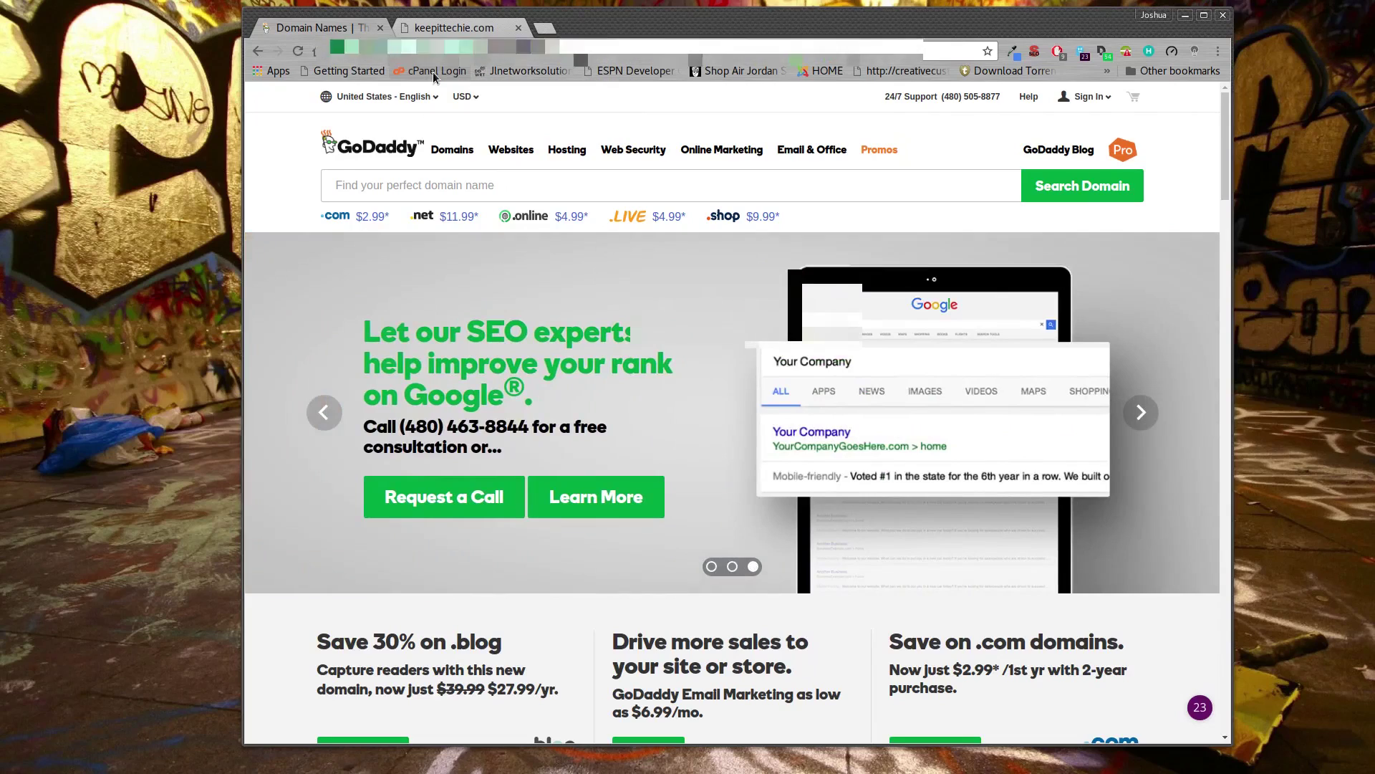
Log in through the cPanel Login bookmark and dismiss the Introducing Paper Lantern notice.
{"action": "left_click", "coordinate": [433, 71]}
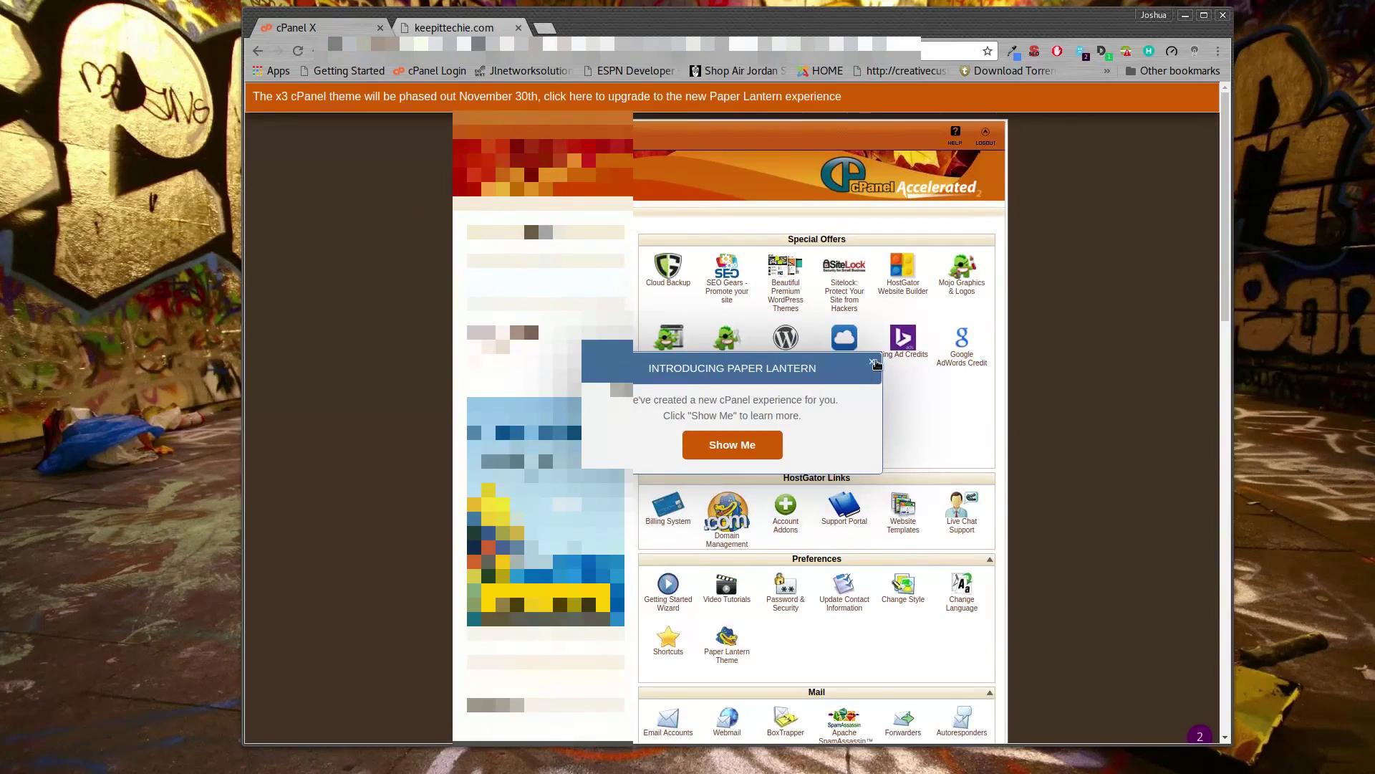
{"action": "left_click", "coordinate": [875, 361]}
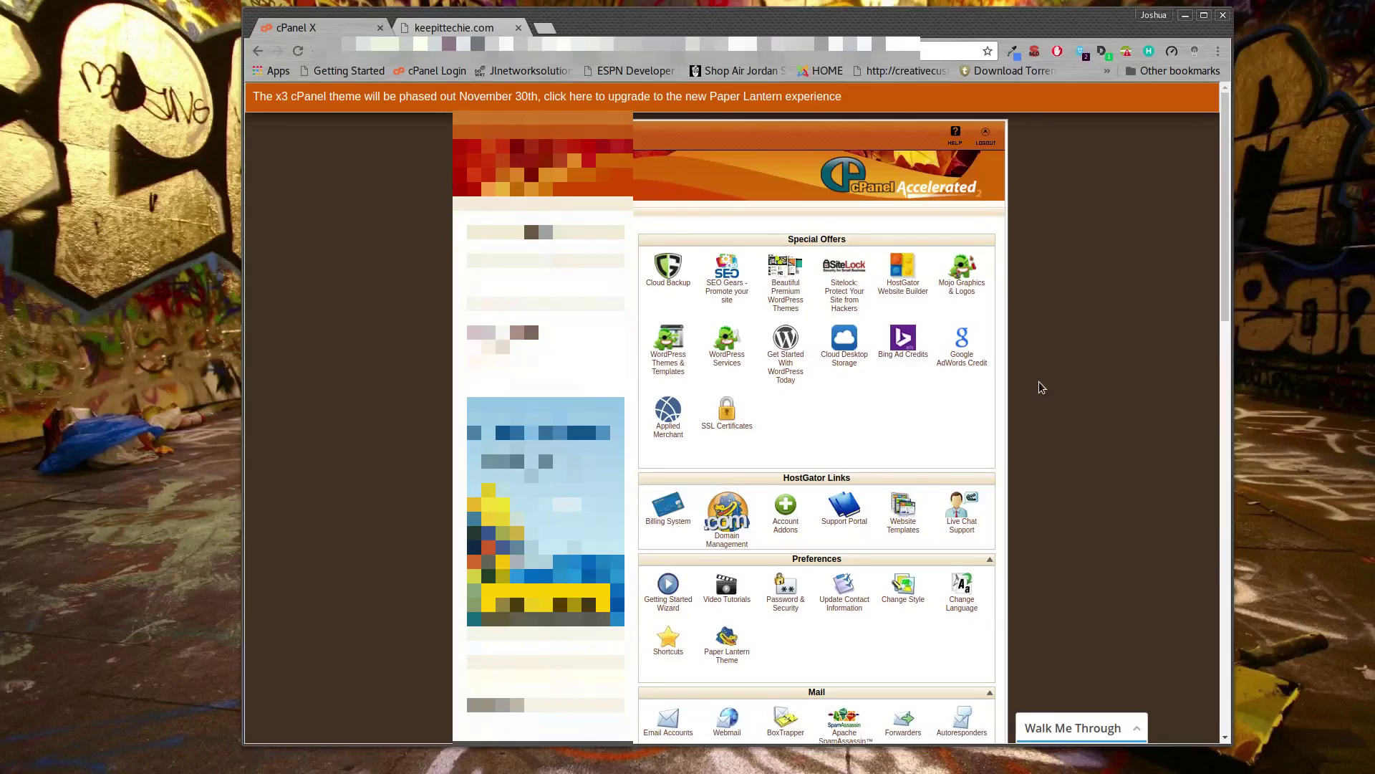
{"action": "scroll", "coordinate": [1039, 384], "scroll_direction": "down", "scroll_amount": 5}
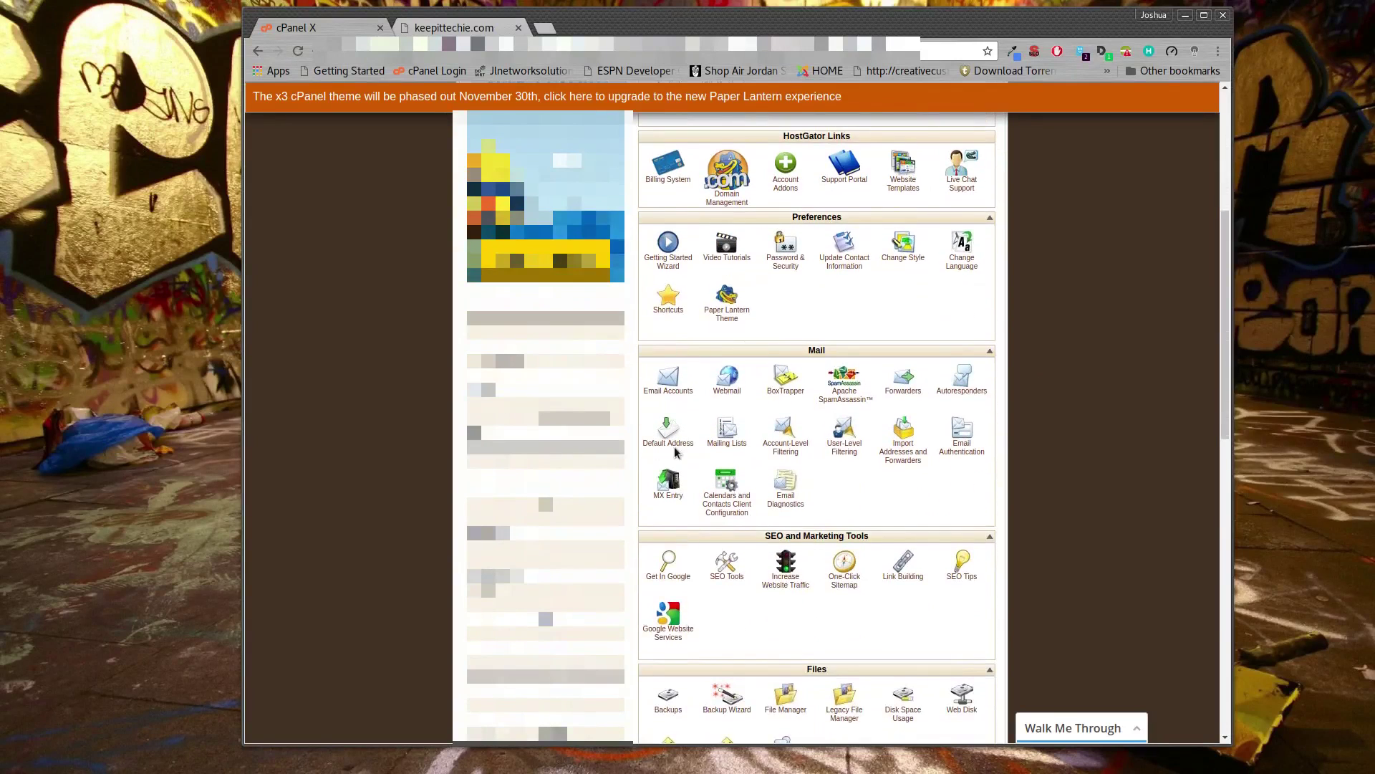
{"action": "scroll", "coordinate": [1038, 430], "scroll_direction": "up", "scroll_amount": 3}
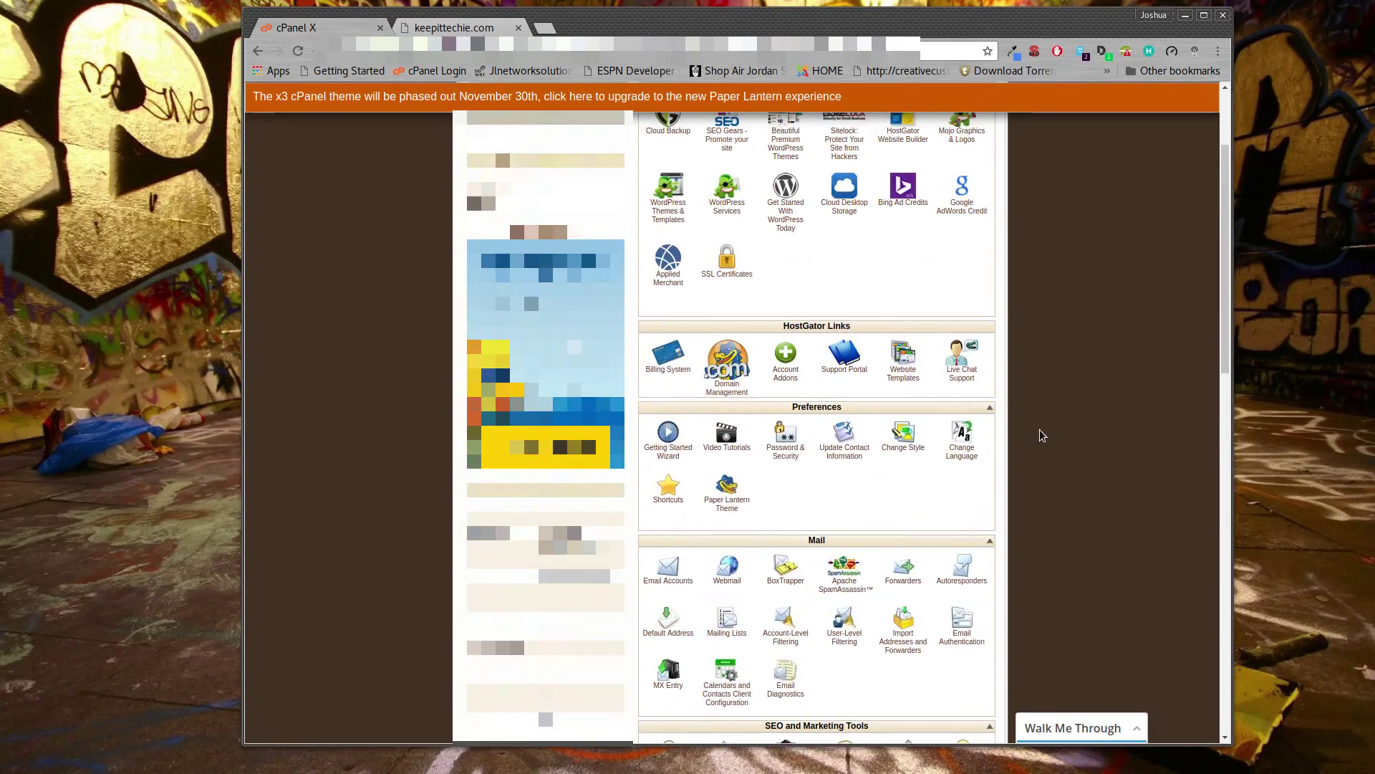
{"action": "scroll", "coordinate": [1039, 429], "scroll_direction": "up", "scroll_amount": 2}
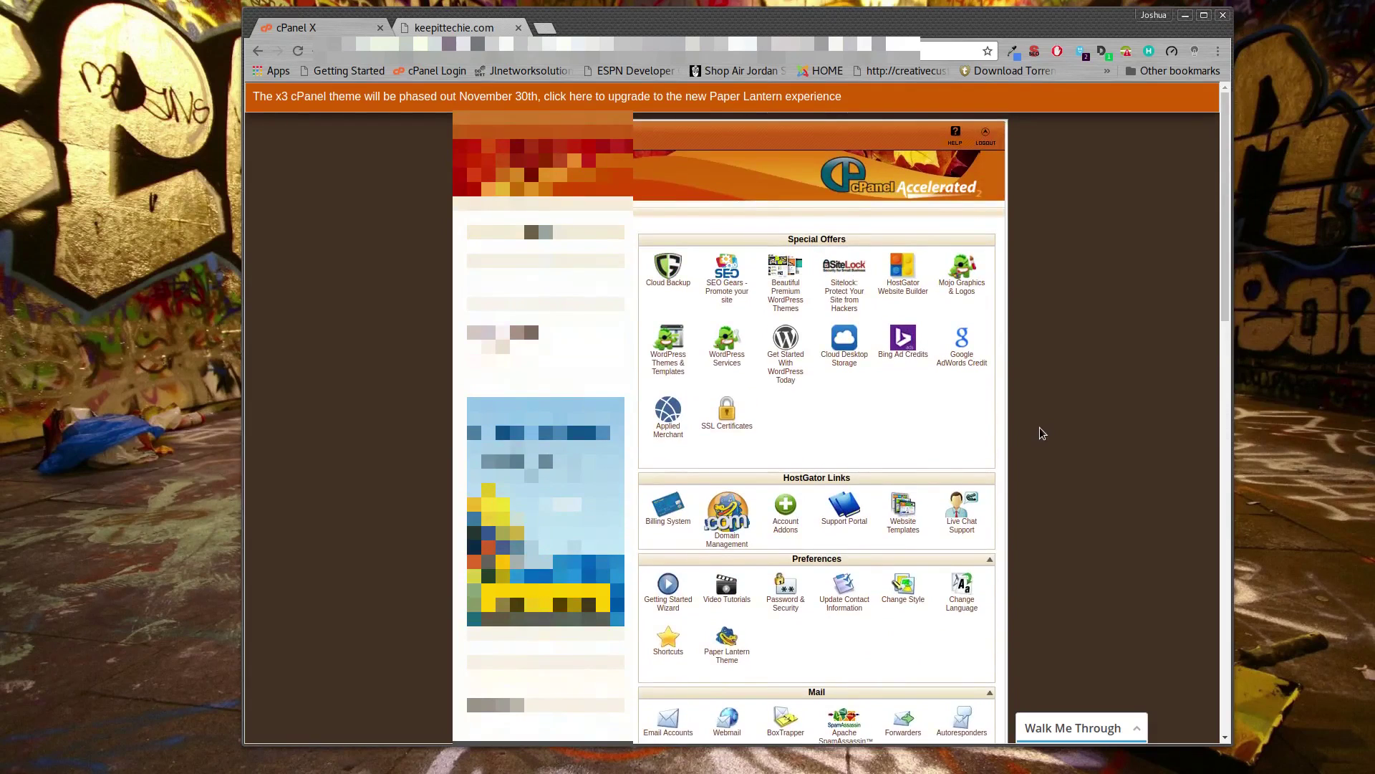
{"action": "scroll", "coordinate": [1040, 428], "scroll_direction": "down", "scroll_amount": 2}
{"action": "scroll", "coordinate": [1040, 426], "scroll_direction": "up", "scroll_amount": 2}
{"action": "scroll", "coordinate": [1138, 401], "scroll_direction": "down", "scroll_amount": 2}
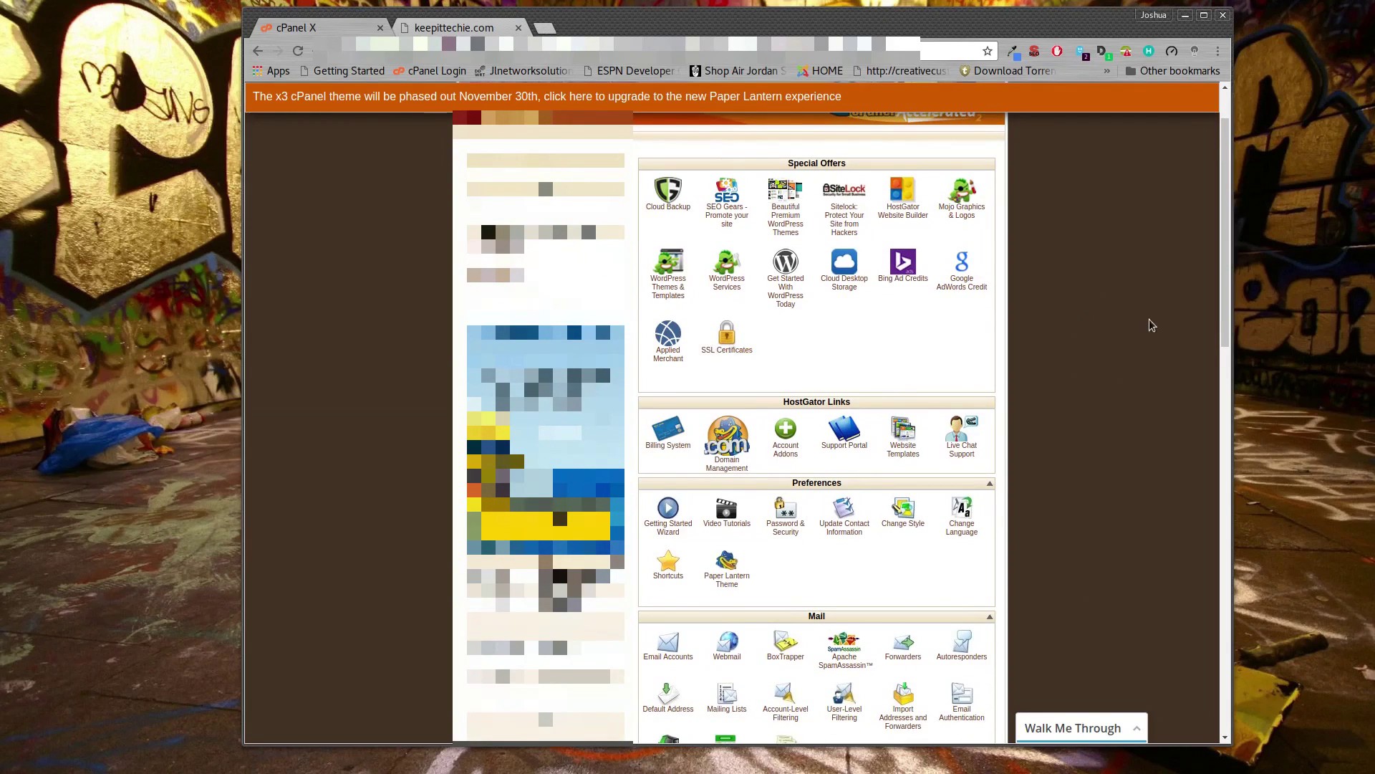
{"action": "scroll", "coordinate": [1070, 321], "scroll_direction": "down", "scroll_amount": 3}
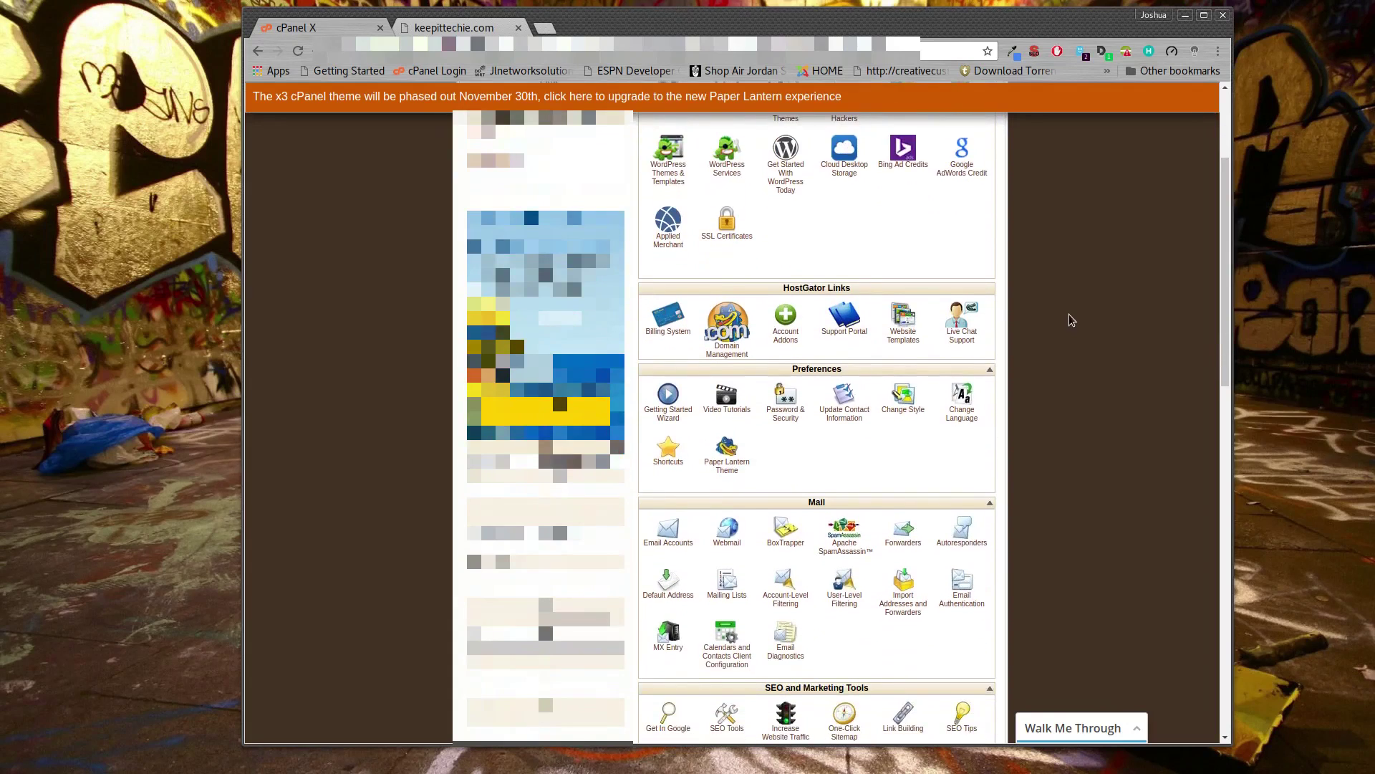
{"action": "scroll", "coordinate": [1070, 320], "scroll_direction": "down", "scroll_amount": 3}
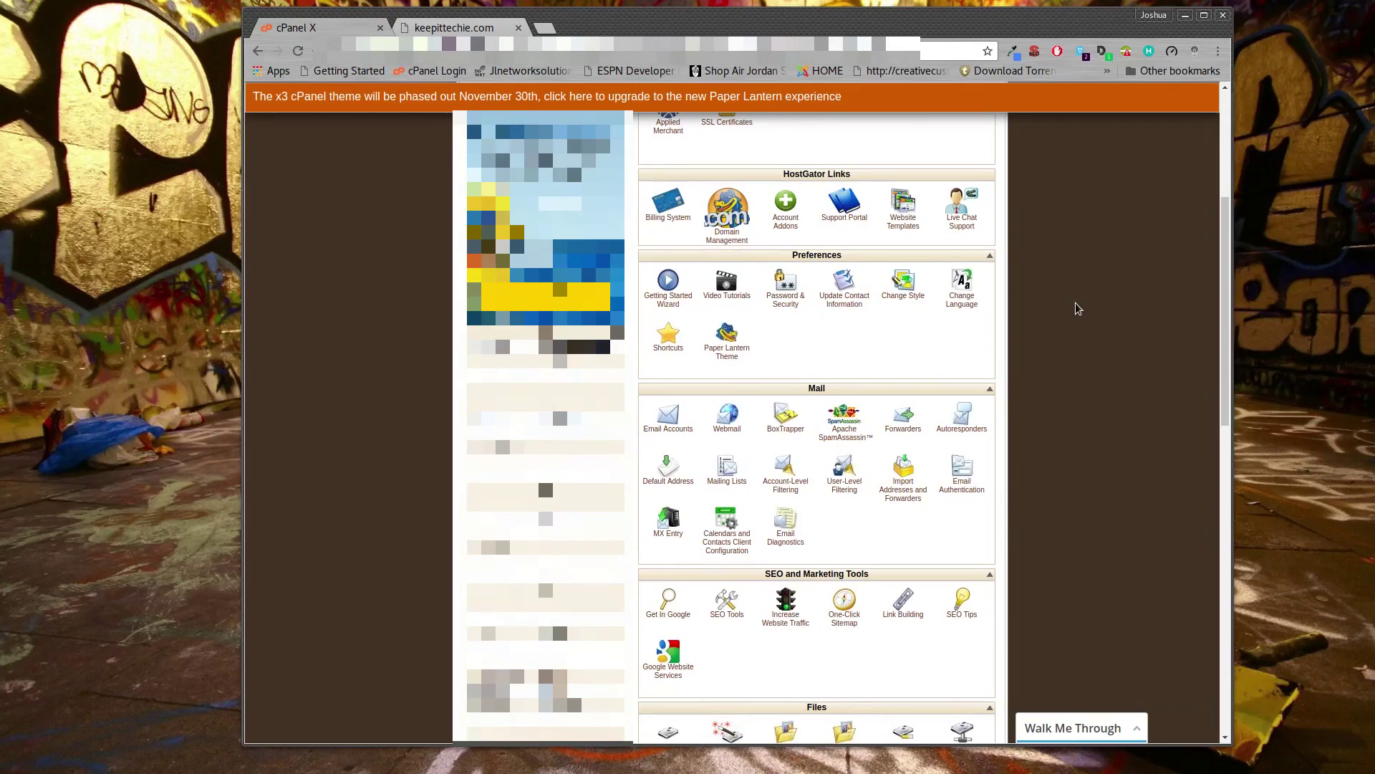
{"action": "scroll", "coordinate": [1074, 306], "scroll_direction": "down", "scroll_amount": 2}
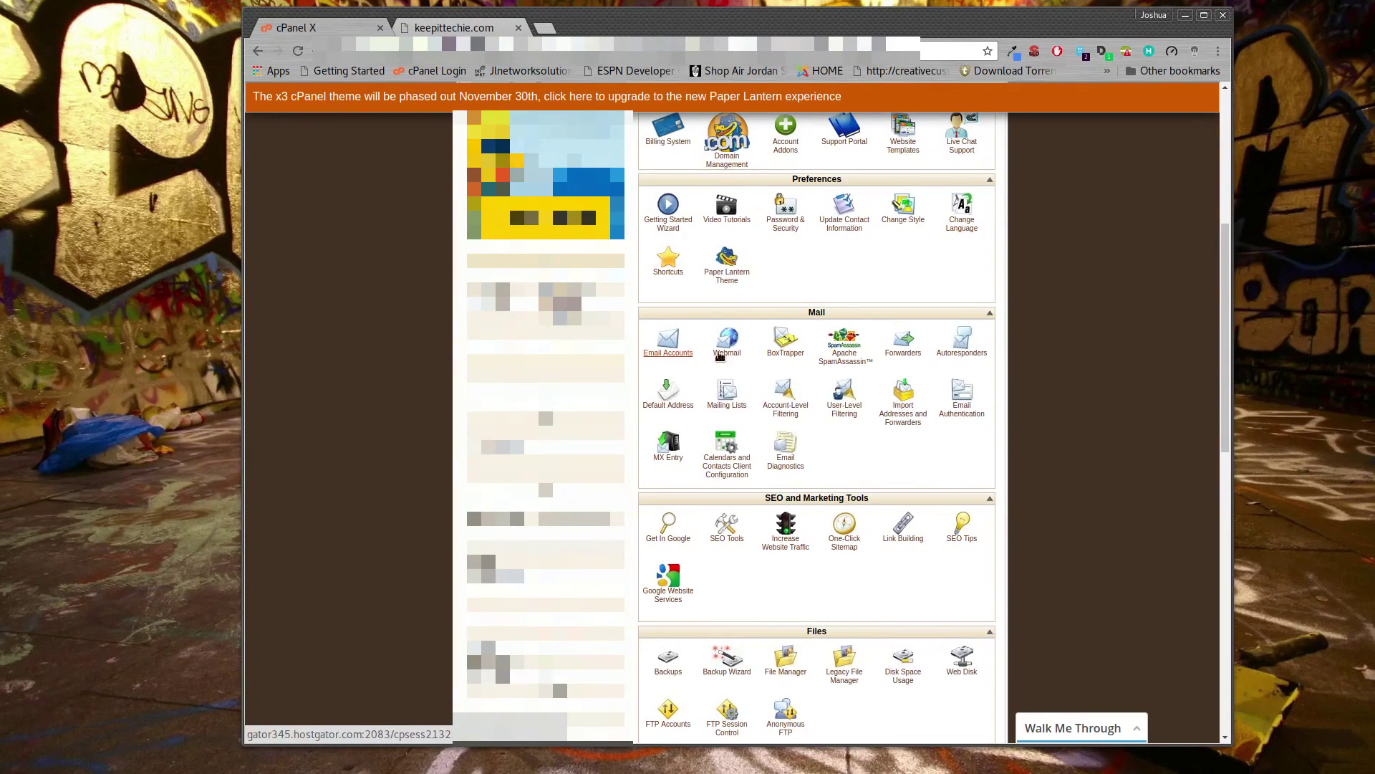
{"action": "scroll", "coordinate": [1042, 362], "scroll_direction": "down", "scroll_amount": 2}
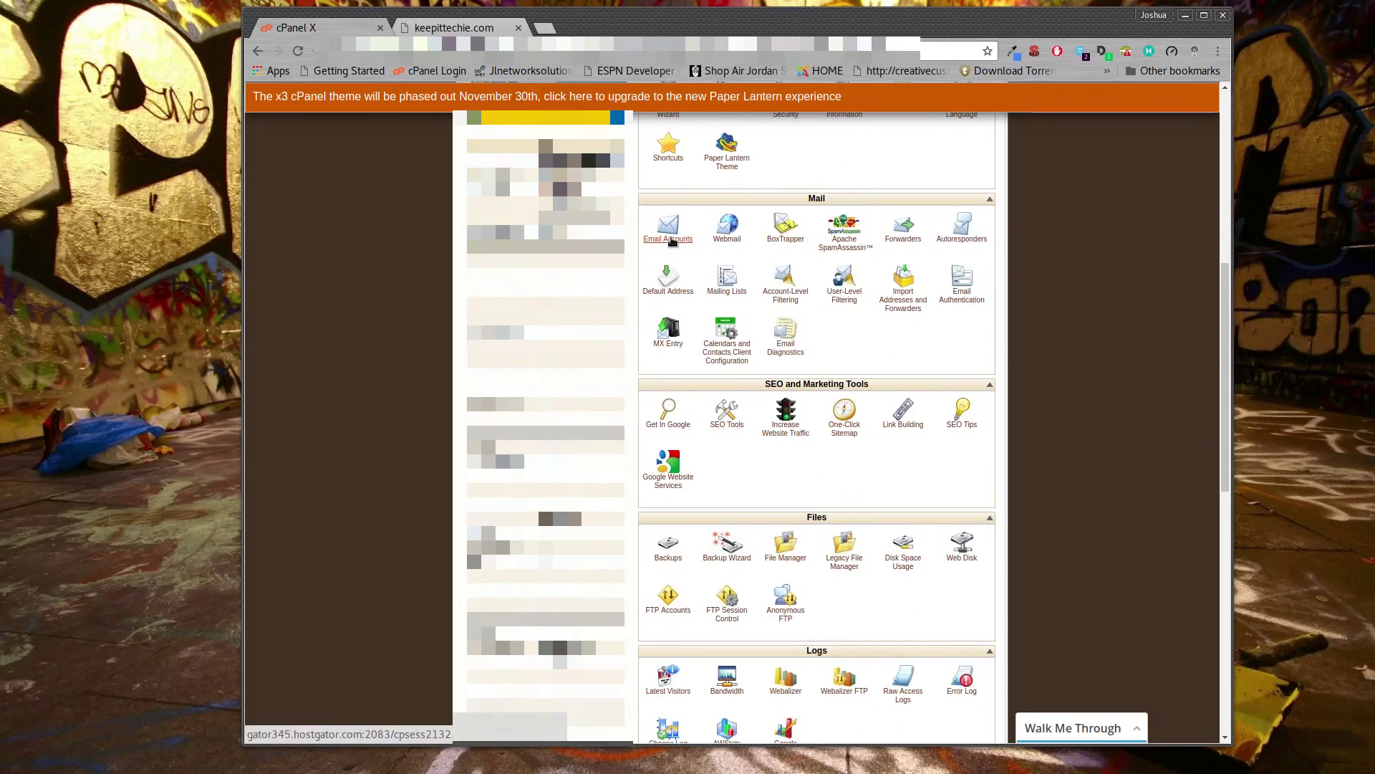
{"action": "scroll", "coordinate": [1053, 342], "scroll_direction": "down", "scroll_amount": 1}
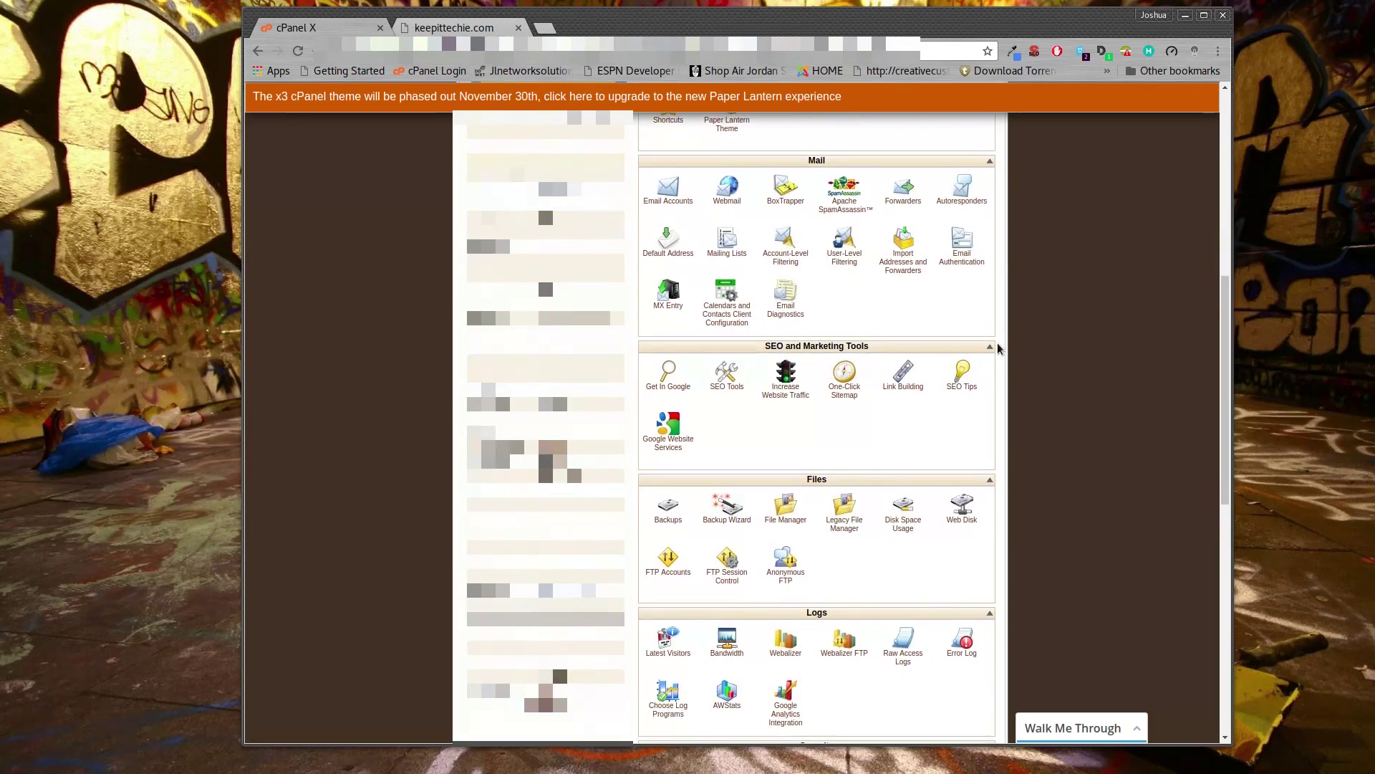
{"action": "scroll", "coordinate": [1007, 343], "scroll_direction": "down", "scroll_amount": 2}
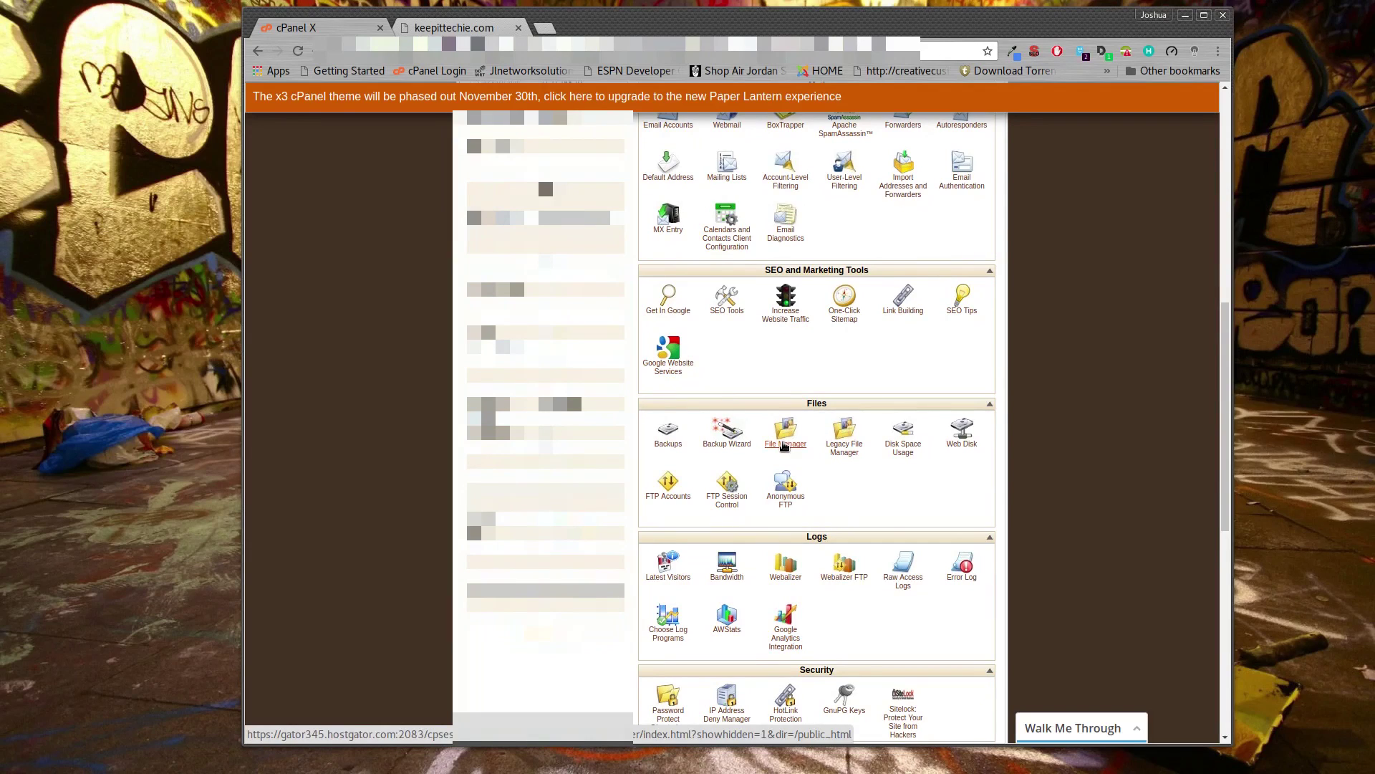
Launch File Manager with Home Directory selected in Directory Selection.
{"action": "left_click", "coordinate": [783, 443]}
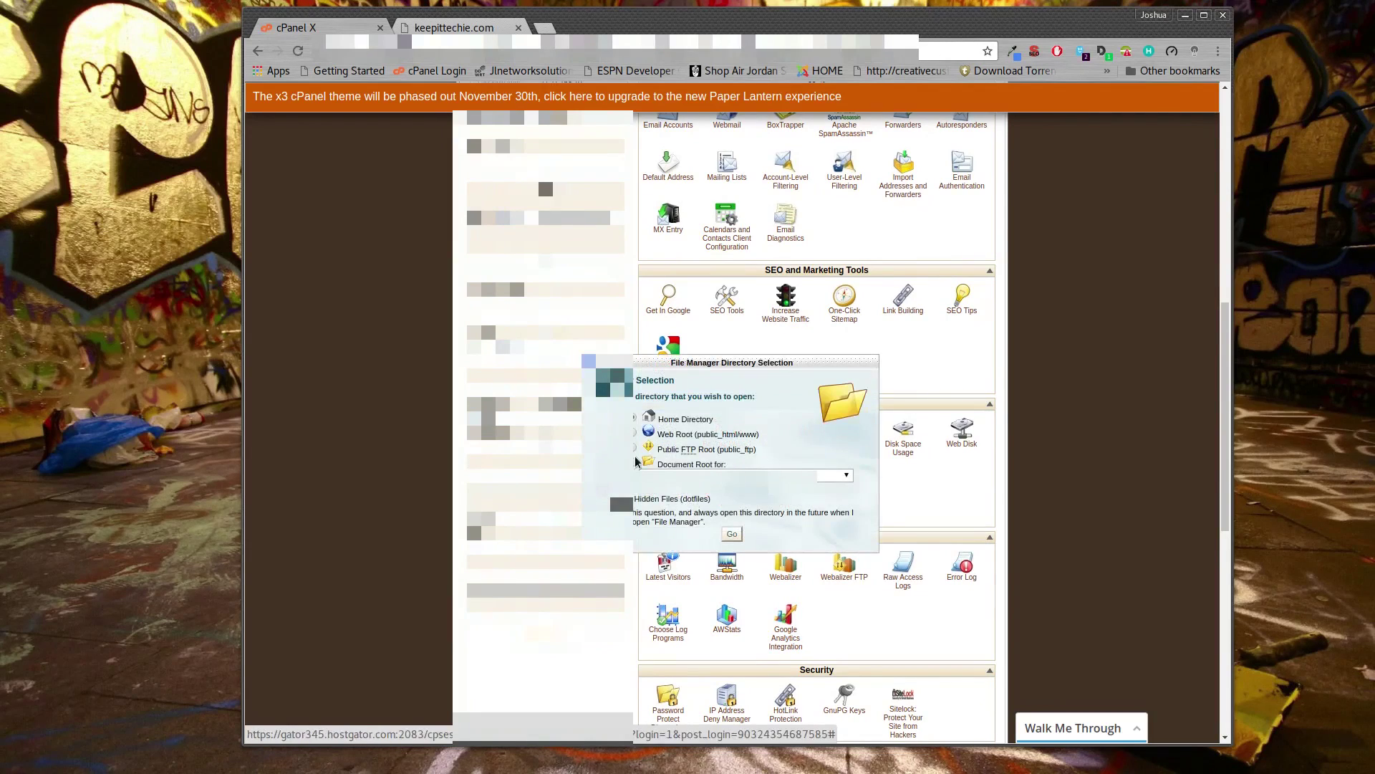
{"action": "left_click", "coordinate": [731, 534]}
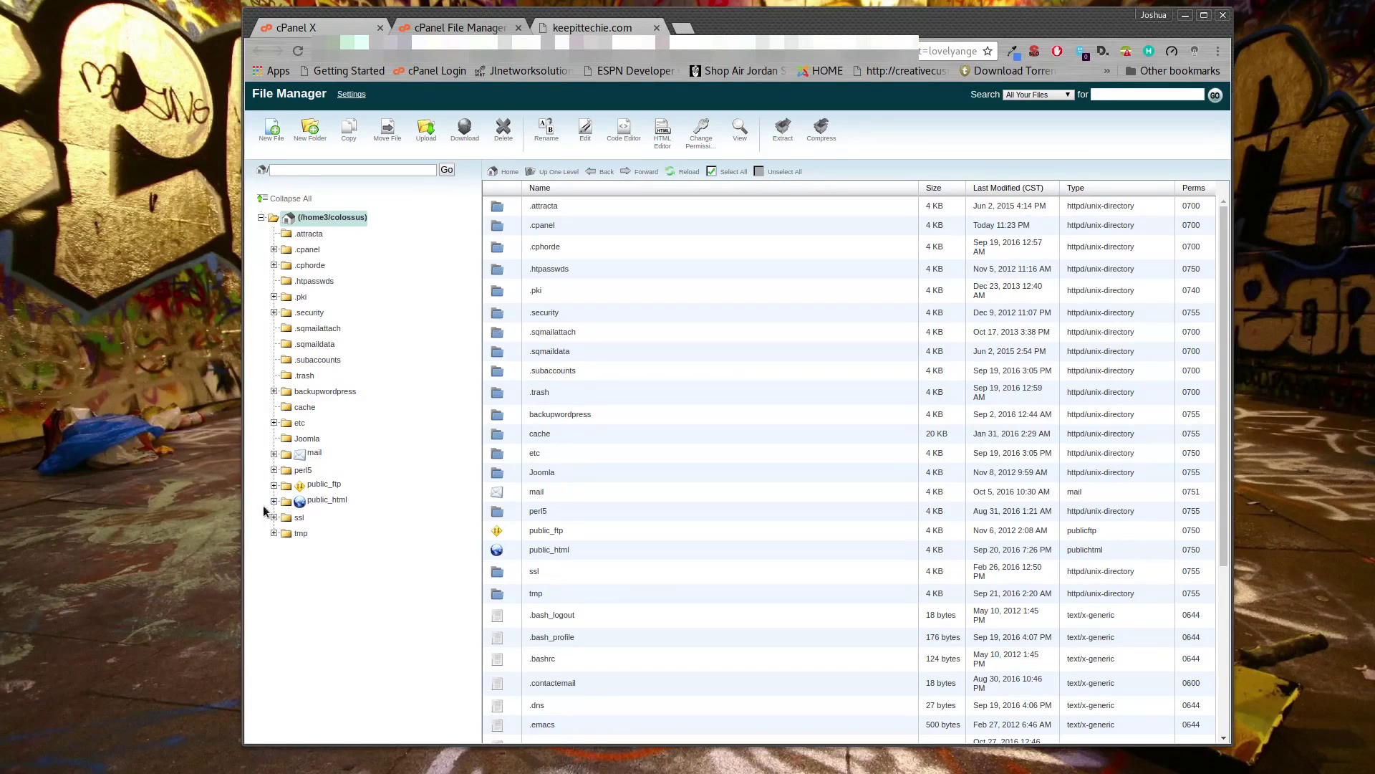
Expand and list public_html's site folders, including hmacdelta, then close the File Manager tab.
{"action": "left_click", "coordinate": [273, 500]}
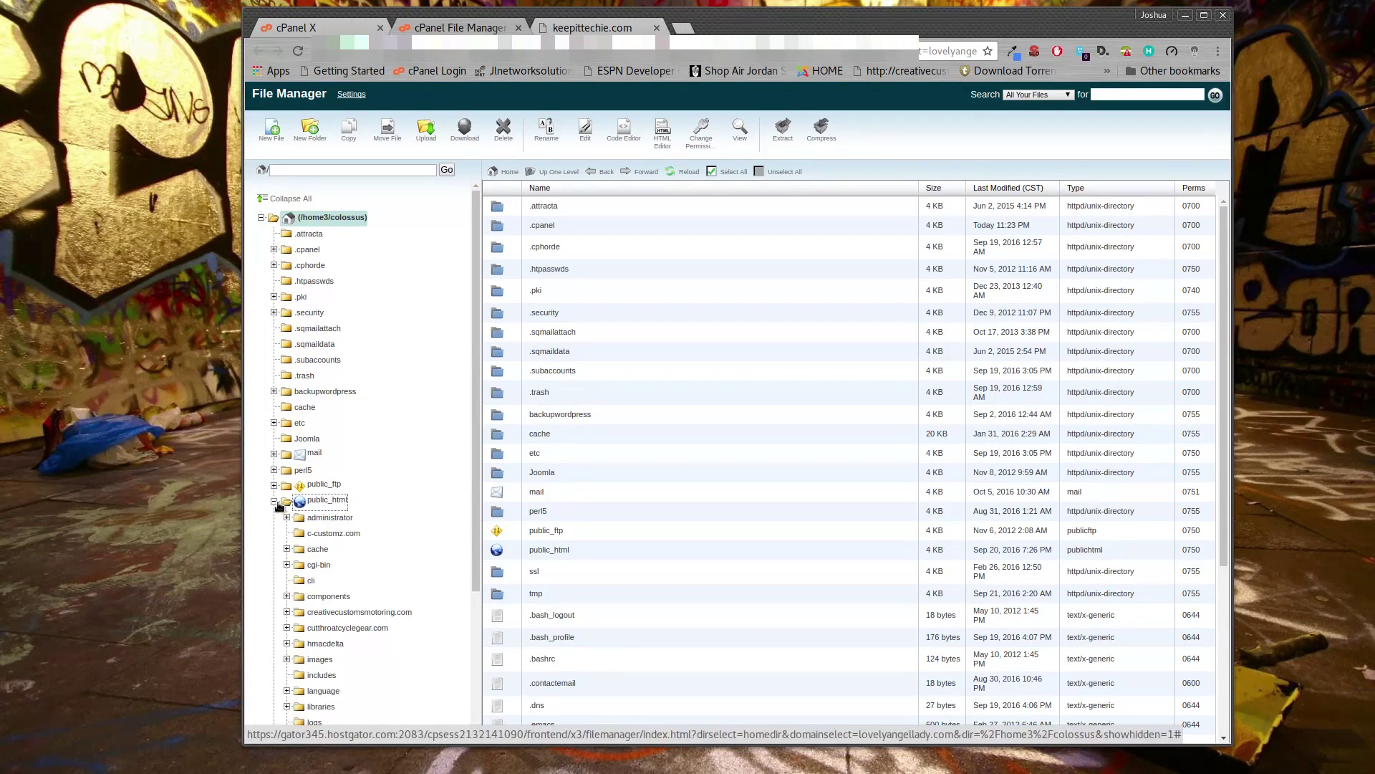
{"action": "left_click", "coordinate": [334, 504]}
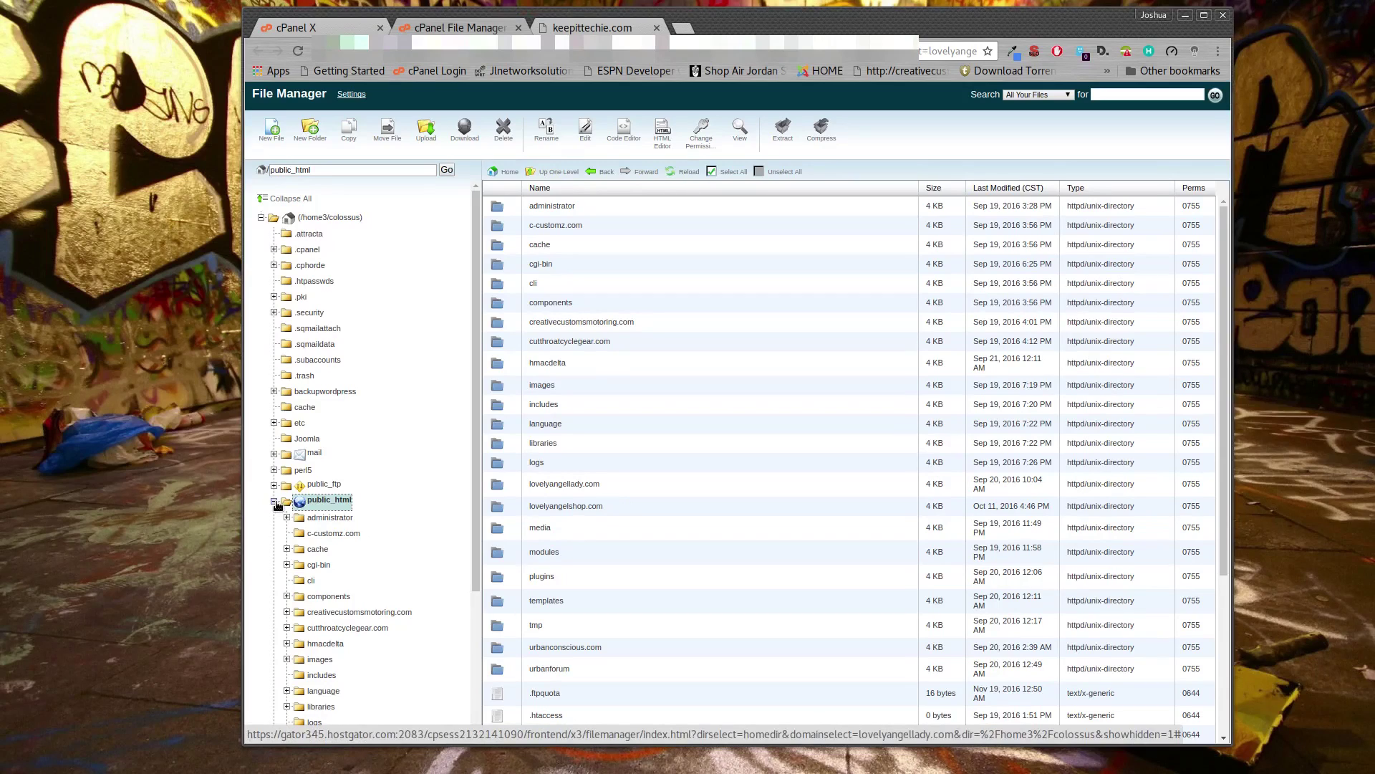
{"action": "left_click", "coordinate": [518, 27]}
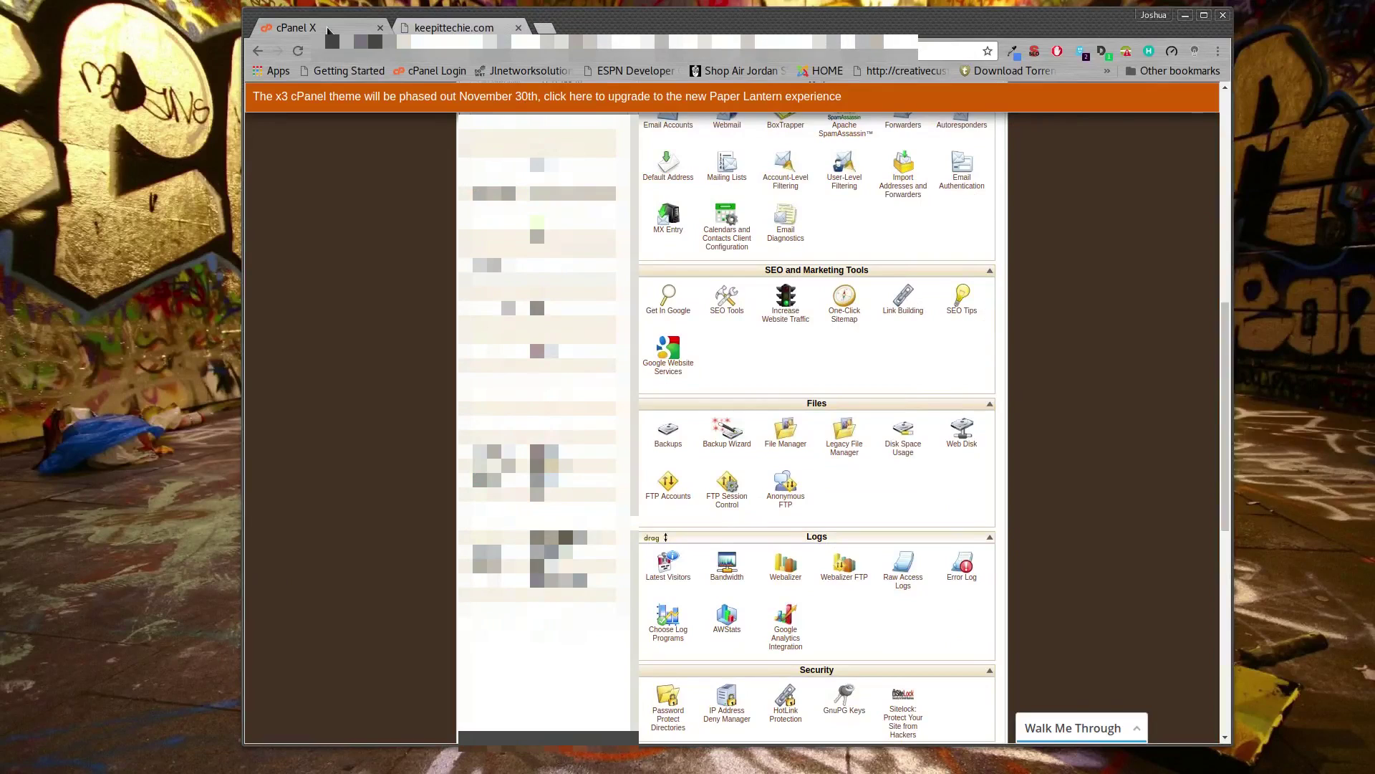
{"action": "scroll", "coordinate": [1068, 421], "scroll_direction": "down", "scroll_amount": 3}
{"action": "scroll", "coordinate": [1063, 422], "scroll_direction": "down", "scroll_amount": 5}
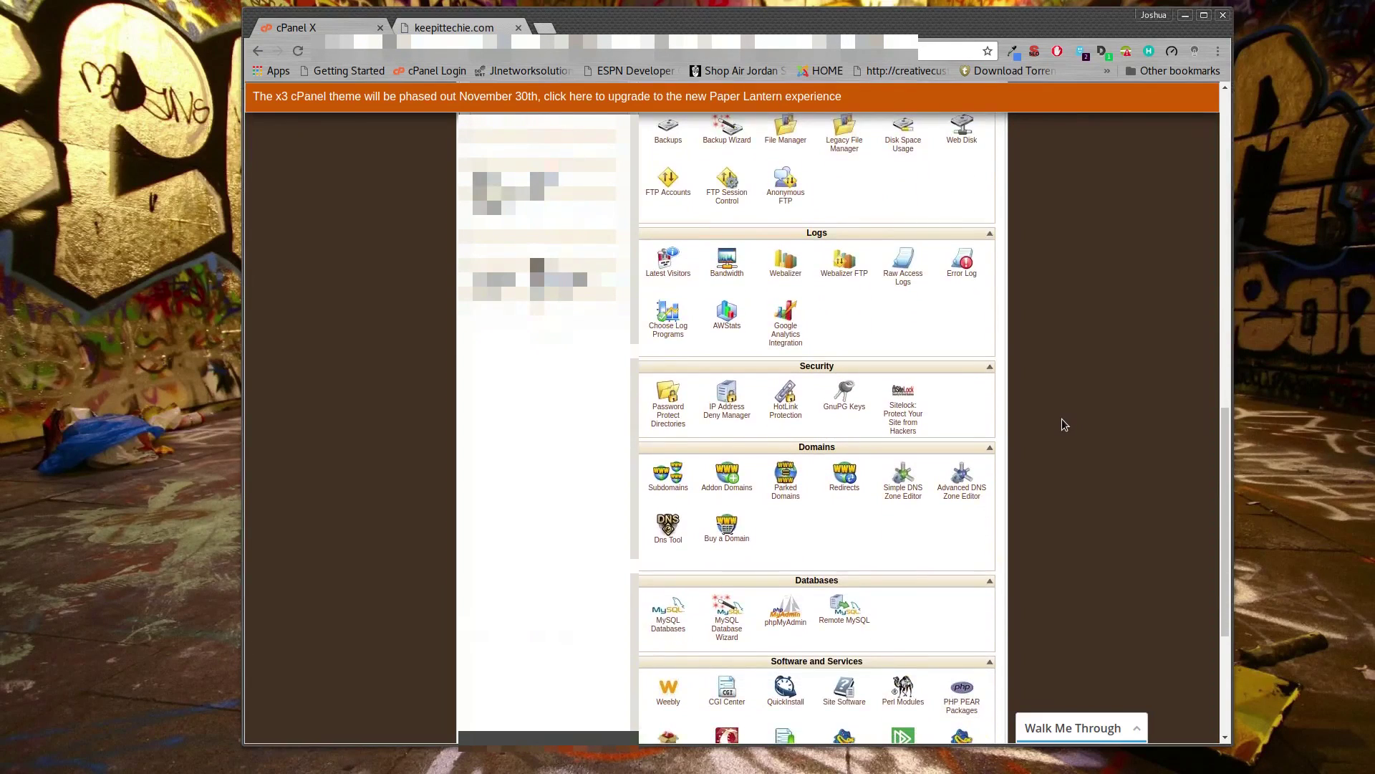
{"action": "scroll", "coordinate": [1063, 423], "scroll_direction": "down", "scroll_amount": 5}
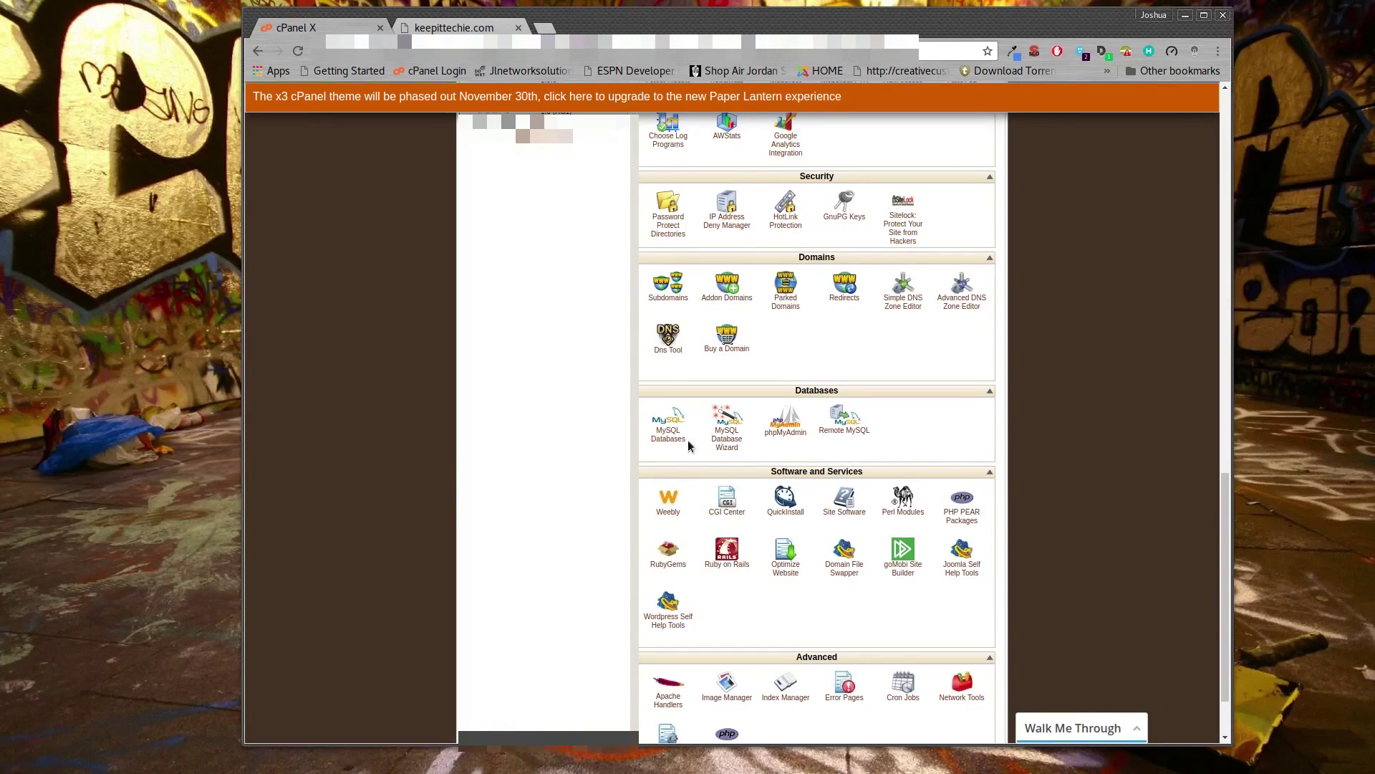
{"action": "scroll", "coordinate": [1058, 450], "scroll_direction": "down", "scroll_amount": 1}
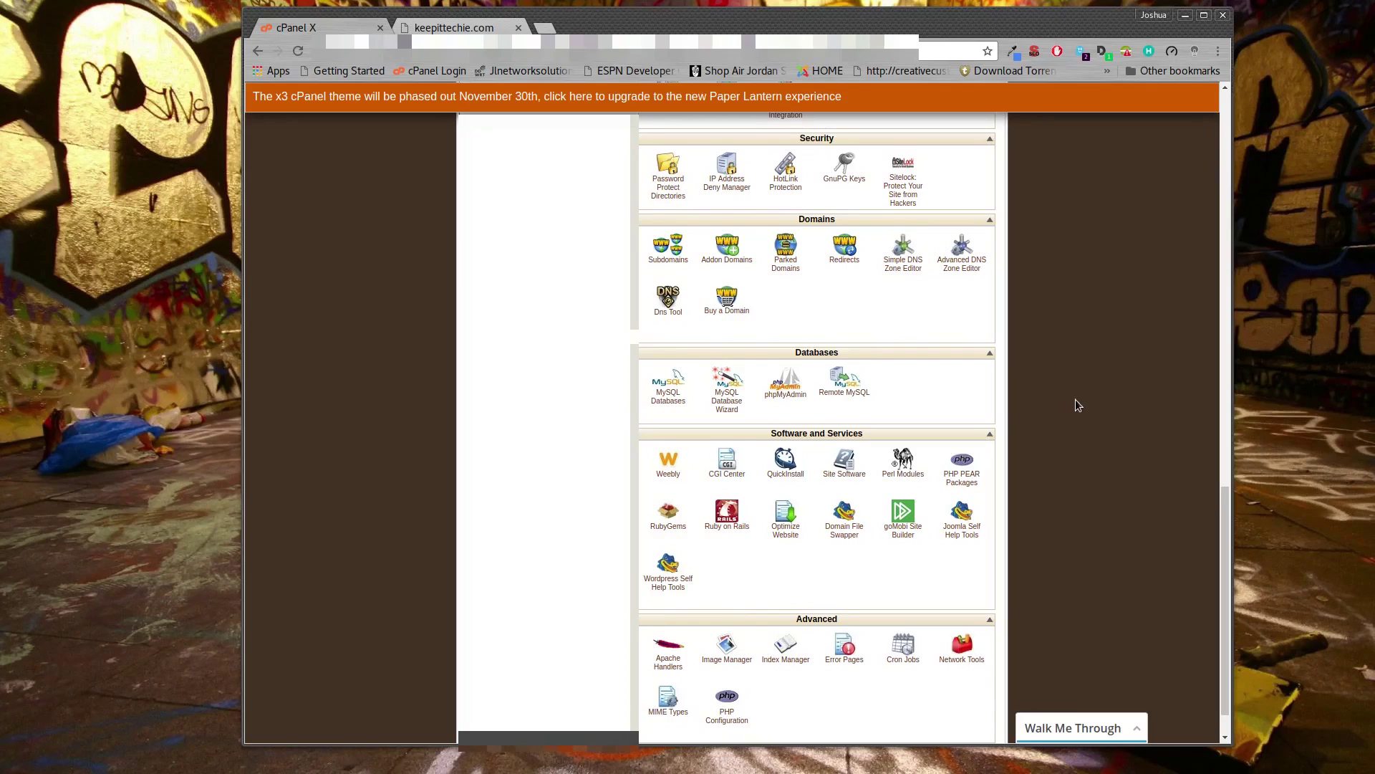
{"action": "scroll", "coordinate": [1081, 425], "scroll_direction": "down", "scroll_amount": 1}
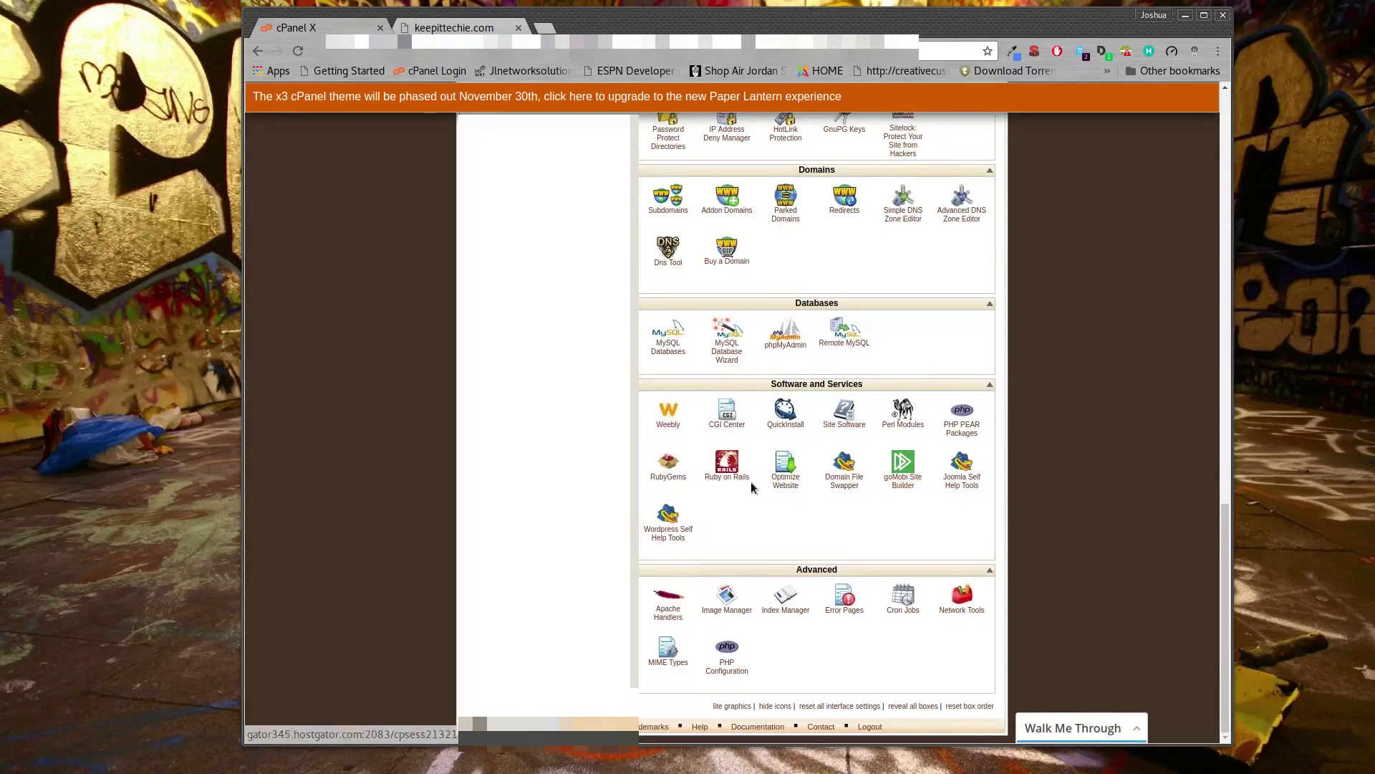
{"action": "scroll", "coordinate": [684, 414], "scroll_direction": "up", "scroll_amount": 1}
{"action": "scroll", "coordinate": [683, 414], "scroll_direction": "up", "scroll_amount": 1}
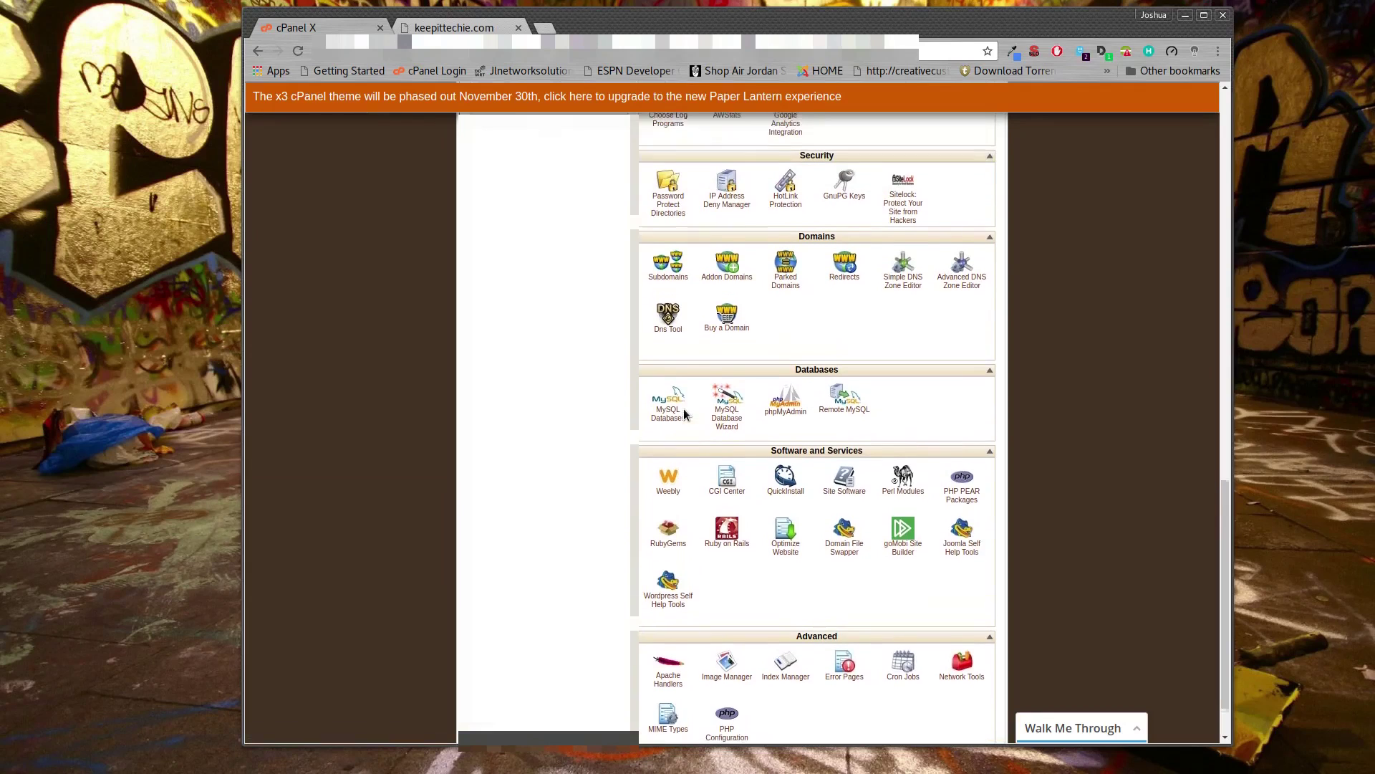
{"action": "scroll", "coordinate": [802, 638], "scroll_direction": "down", "scroll_amount": 2}
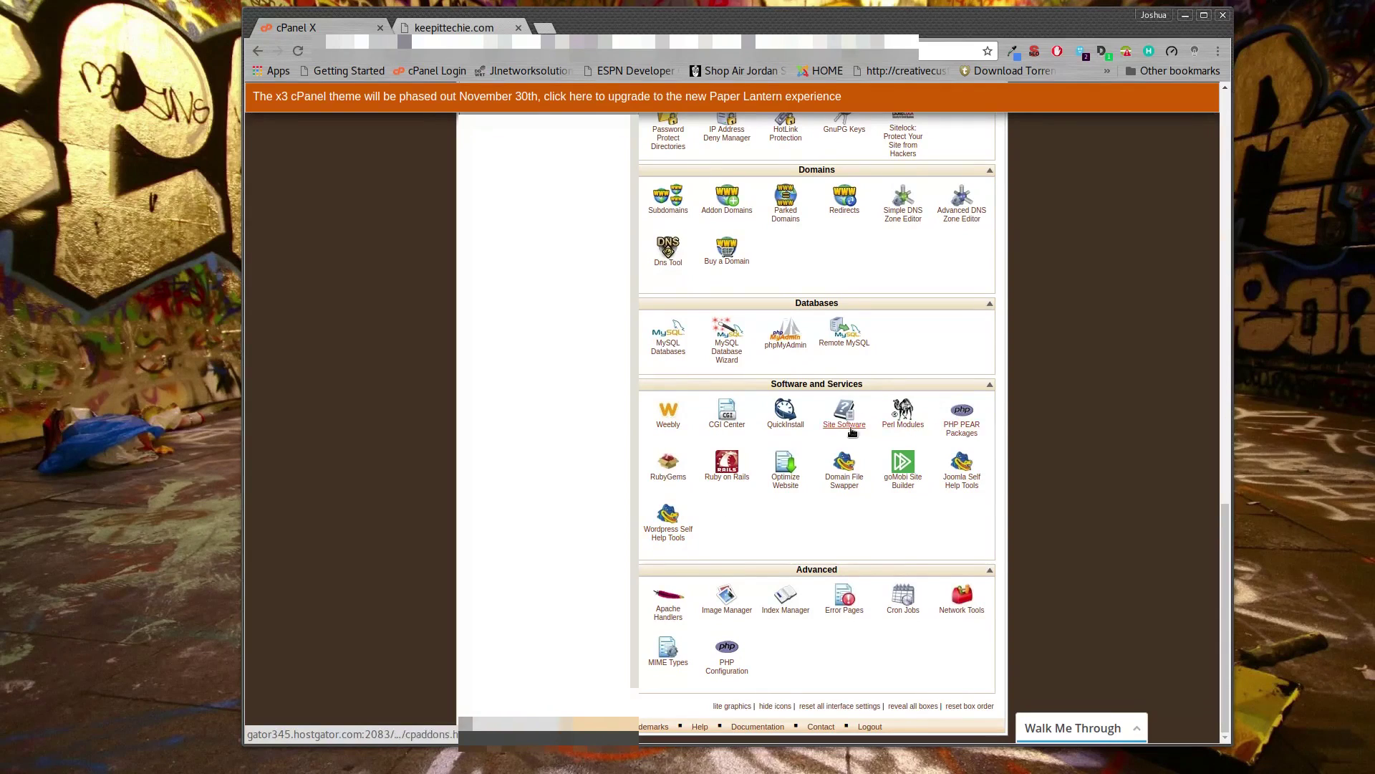
Launch QuickInstall in its own tab, glance at the cPanel home, then return to One Click Installs.
{"action": "left_click", "coordinate": [786, 426]}
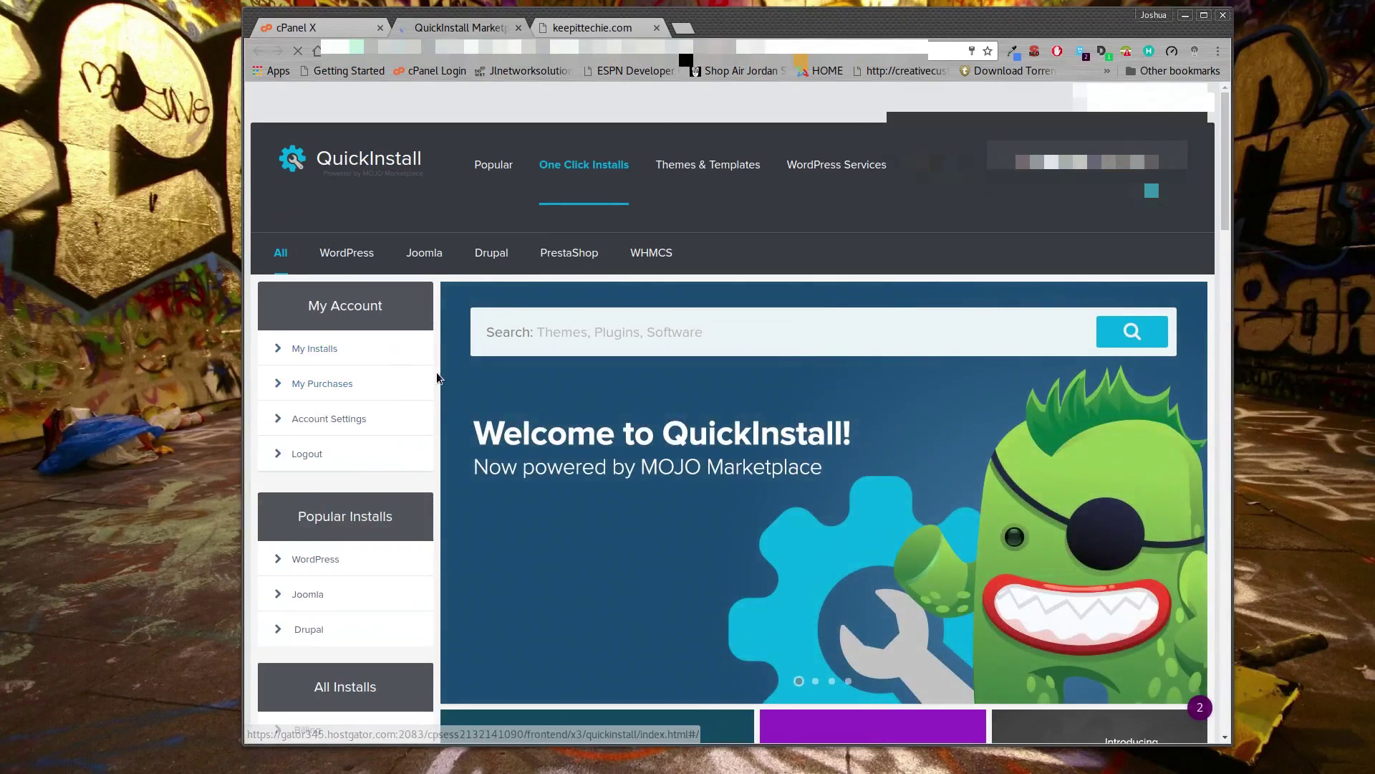
{"action": "left_click", "coordinate": [332, 33]}
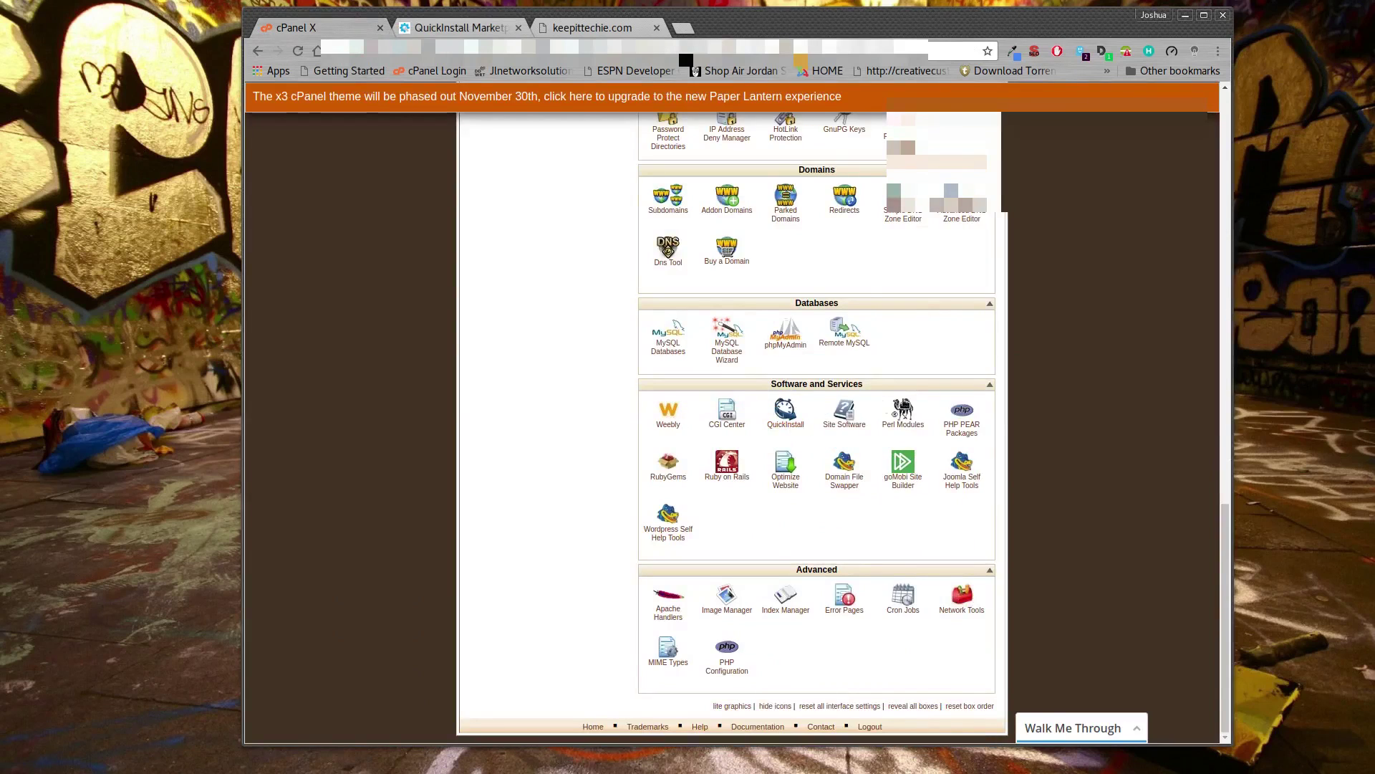
{"action": "scroll", "coordinate": [1013, 402], "scroll_direction": "up", "scroll_amount": 5}
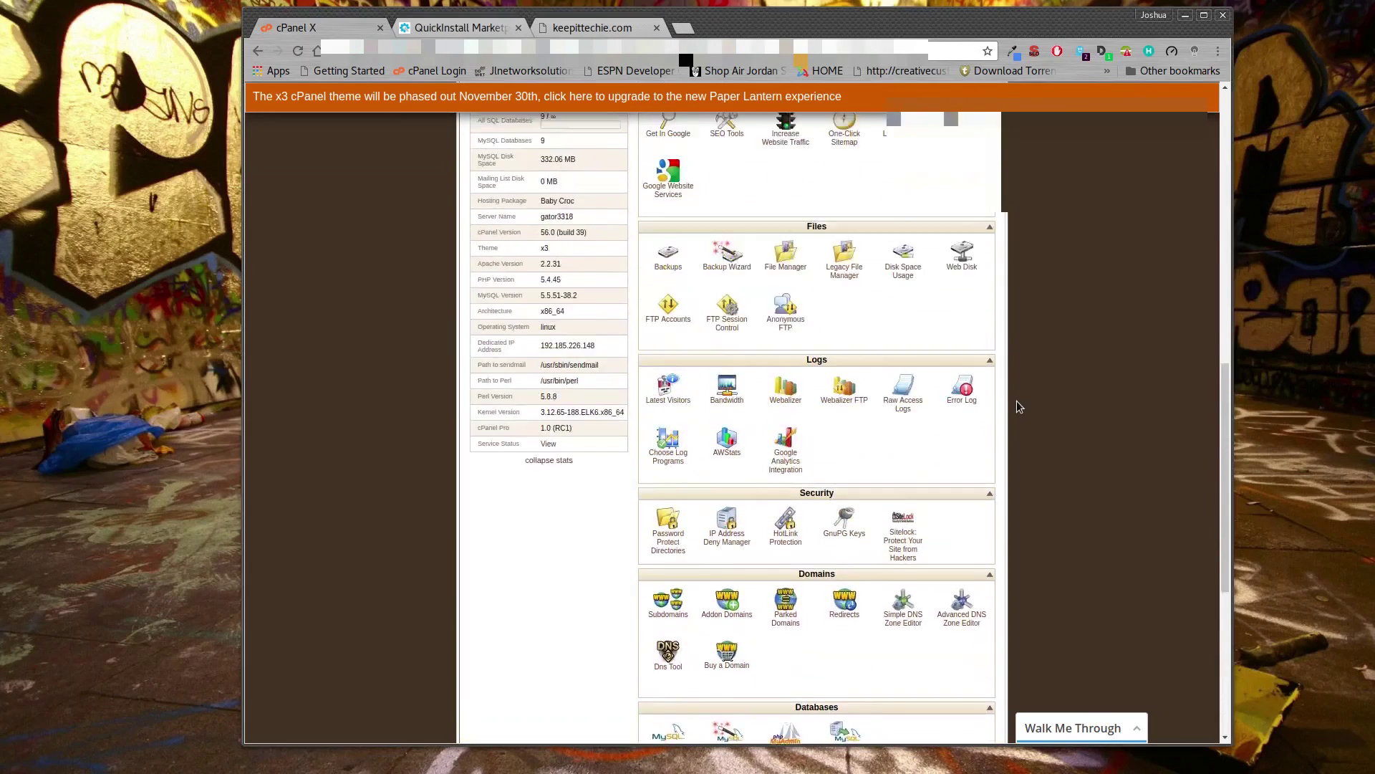
{"action": "scroll", "coordinate": [1016, 401], "scroll_direction": "up", "scroll_amount": 7}
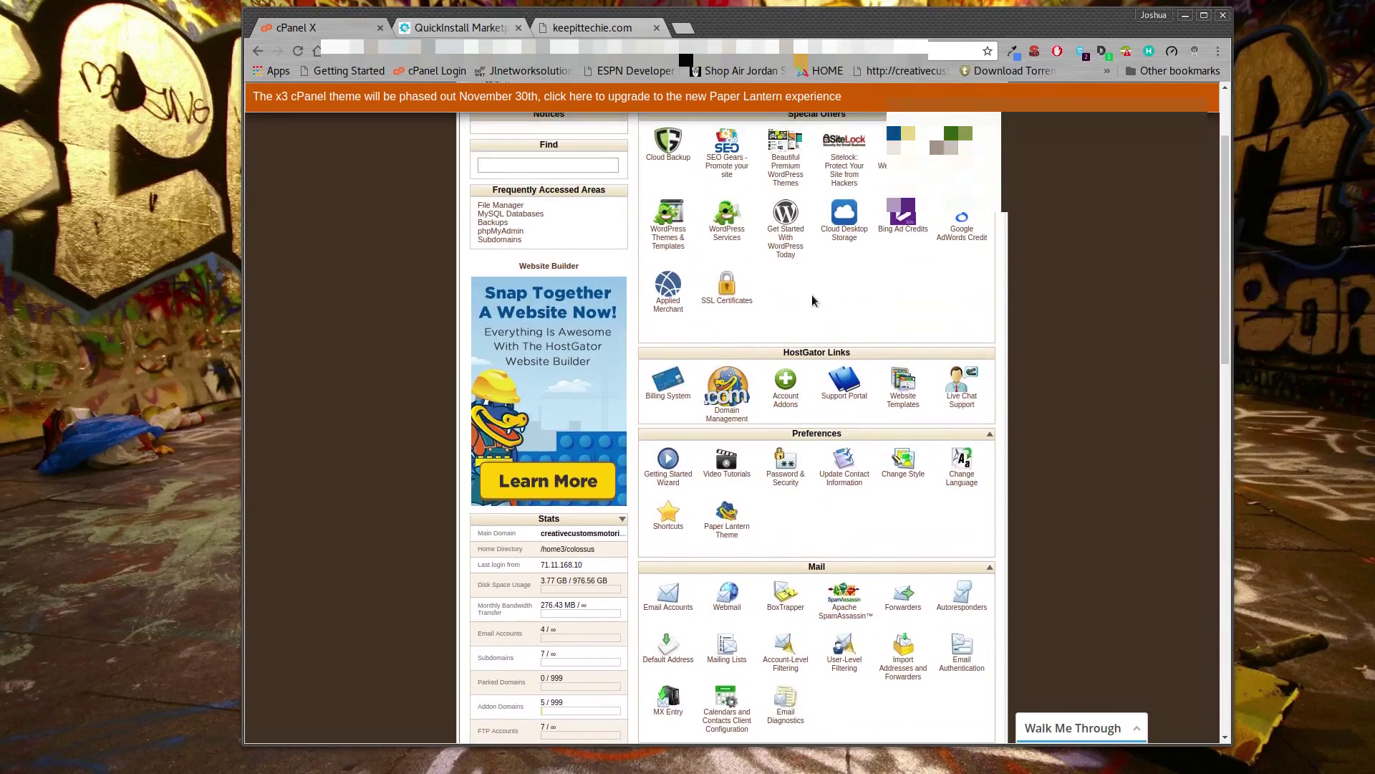
{"action": "scroll", "coordinate": [812, 300], "scroll_direction": "down", "scroll_amount": 10}
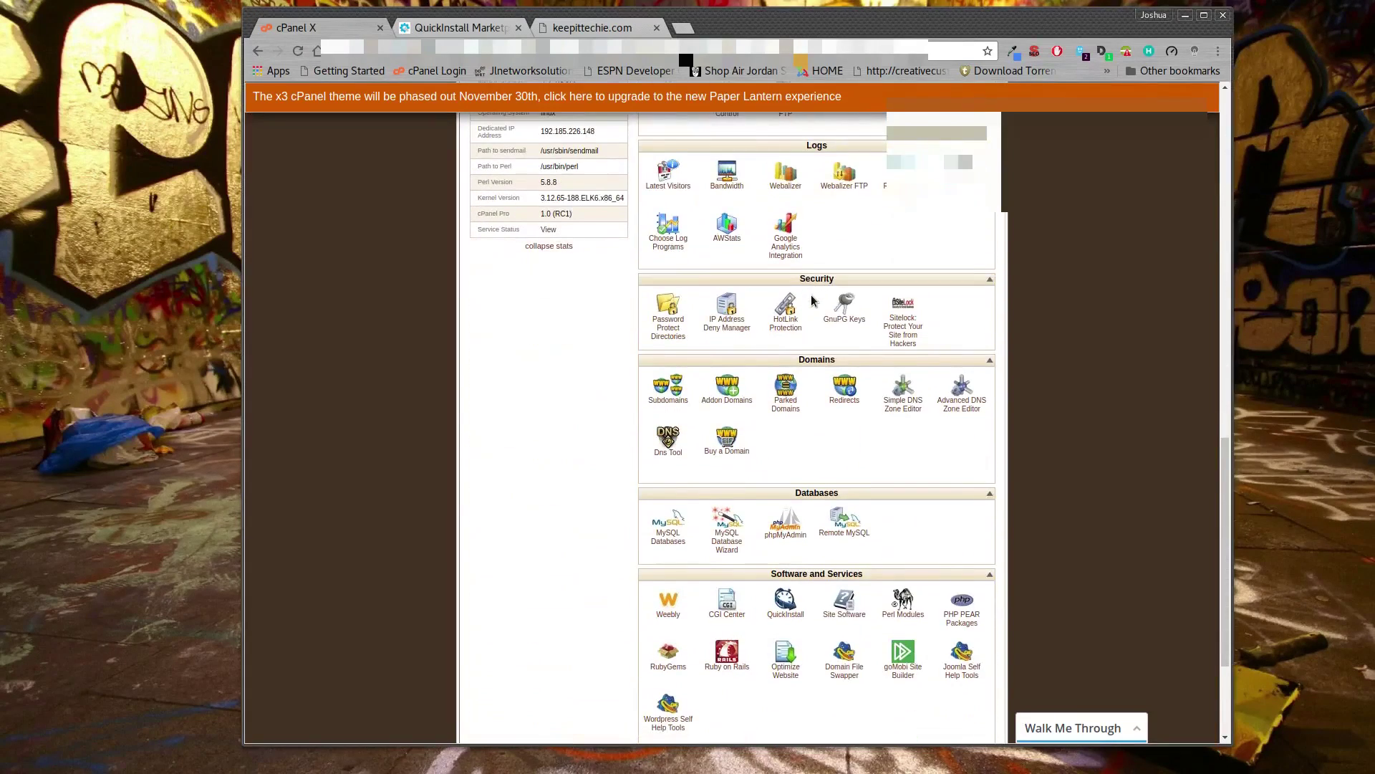
{"action": "scroll", "coordinate": [812, 299], "scroll_direction": "down", "scroll_amount": 3}
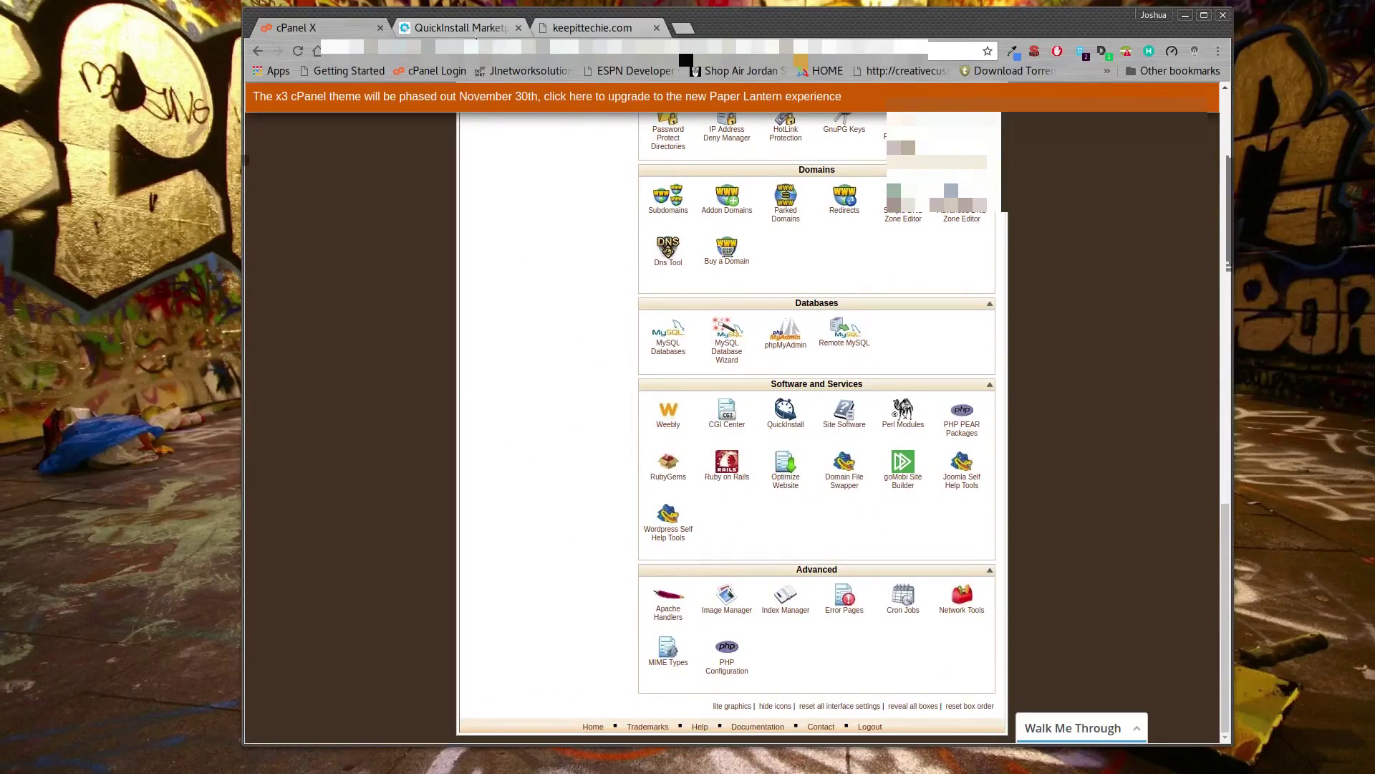
{"action": "left_click", "coordinate": [457, 29]}
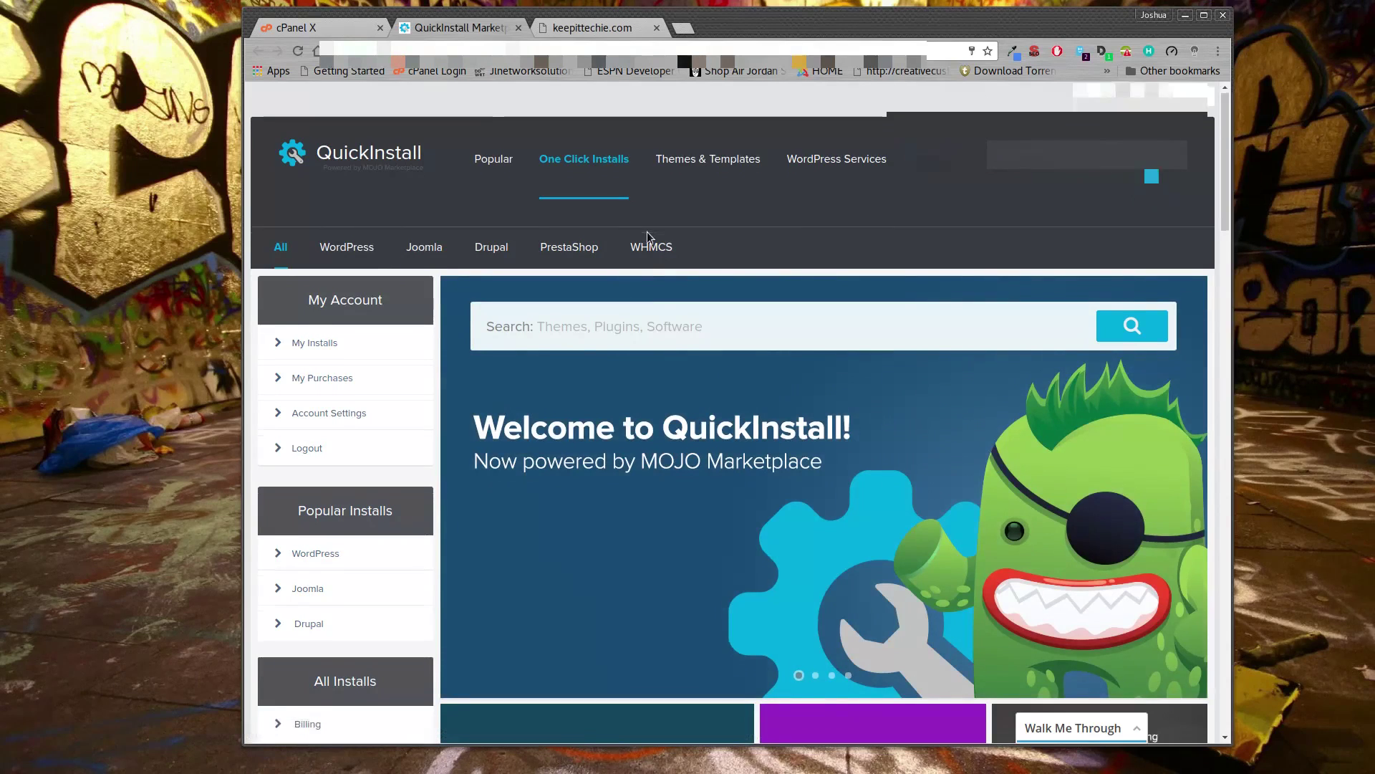
Browse QuickInstall's installed apps, settings and popular items, ending on the One Click Installs catalogue.
{"action": "scroll", "coordinate": [453, 351], "scroll_direction": "down", "scroll_amount": 2}
{"action": "scroll", "coordinate": [287, 359], "scroll_direction": "down", "scroll_amount": 2}
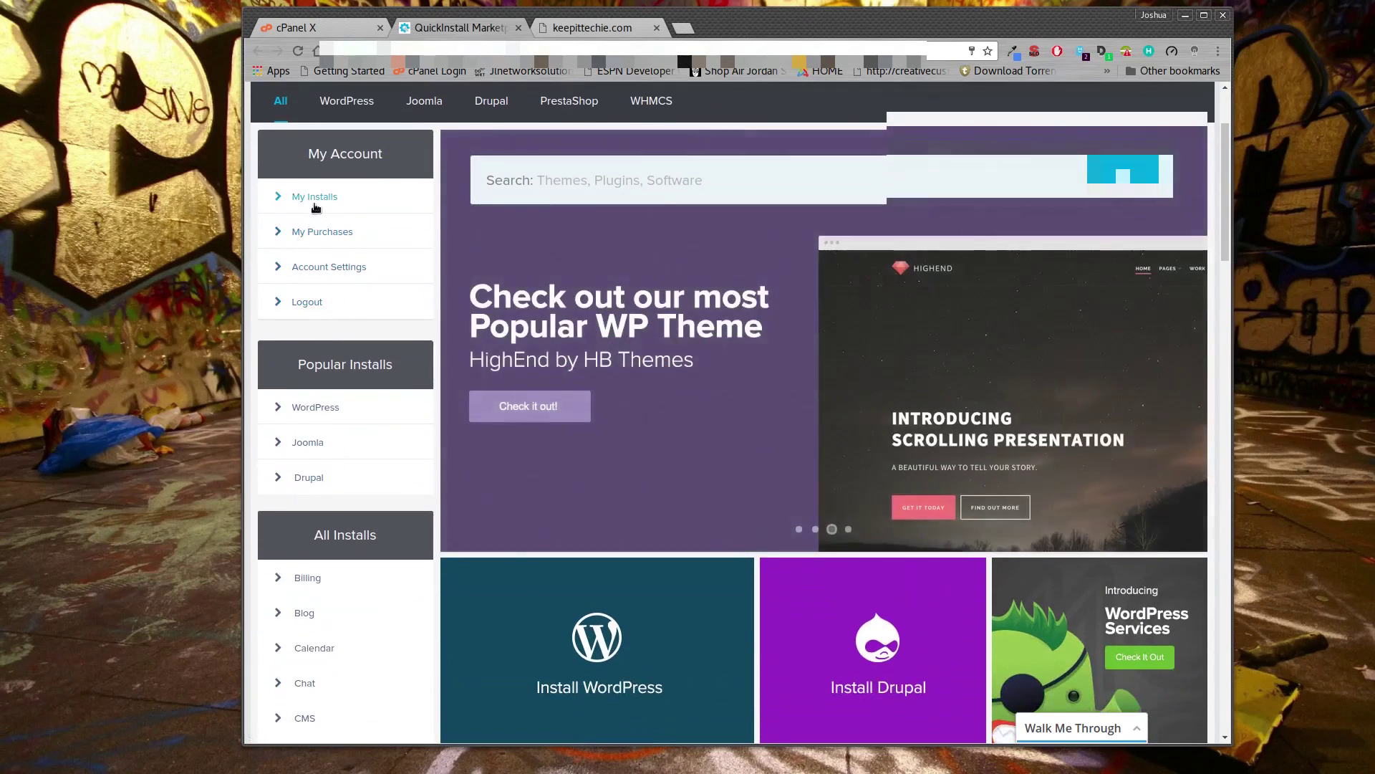
{"action": "left_click", "coordinate": [315, 199]}
{"action": "scroll", "coordinate": [603, 367], "scroll_direction": "down", "scroll_amount": 3}
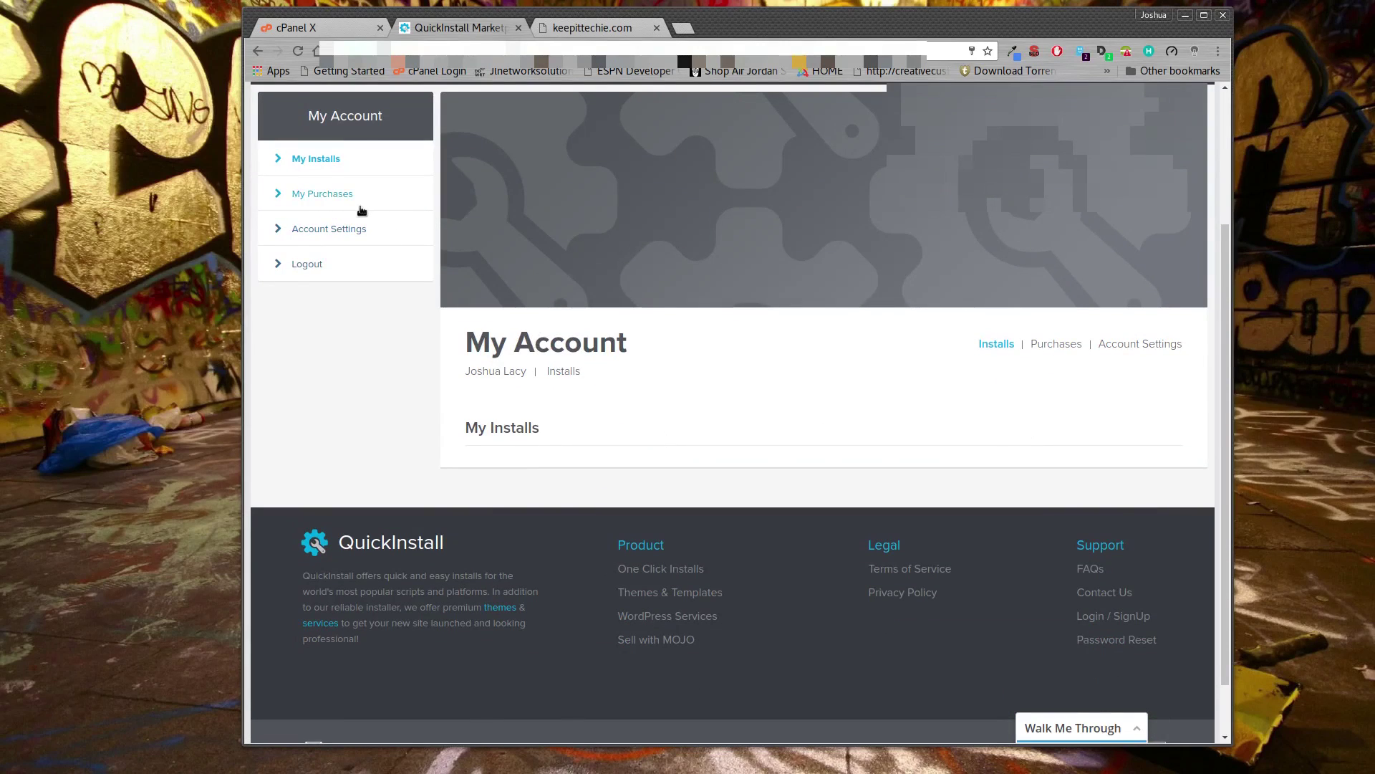
{"action": "left_click", "coordinate": [320, 236]}
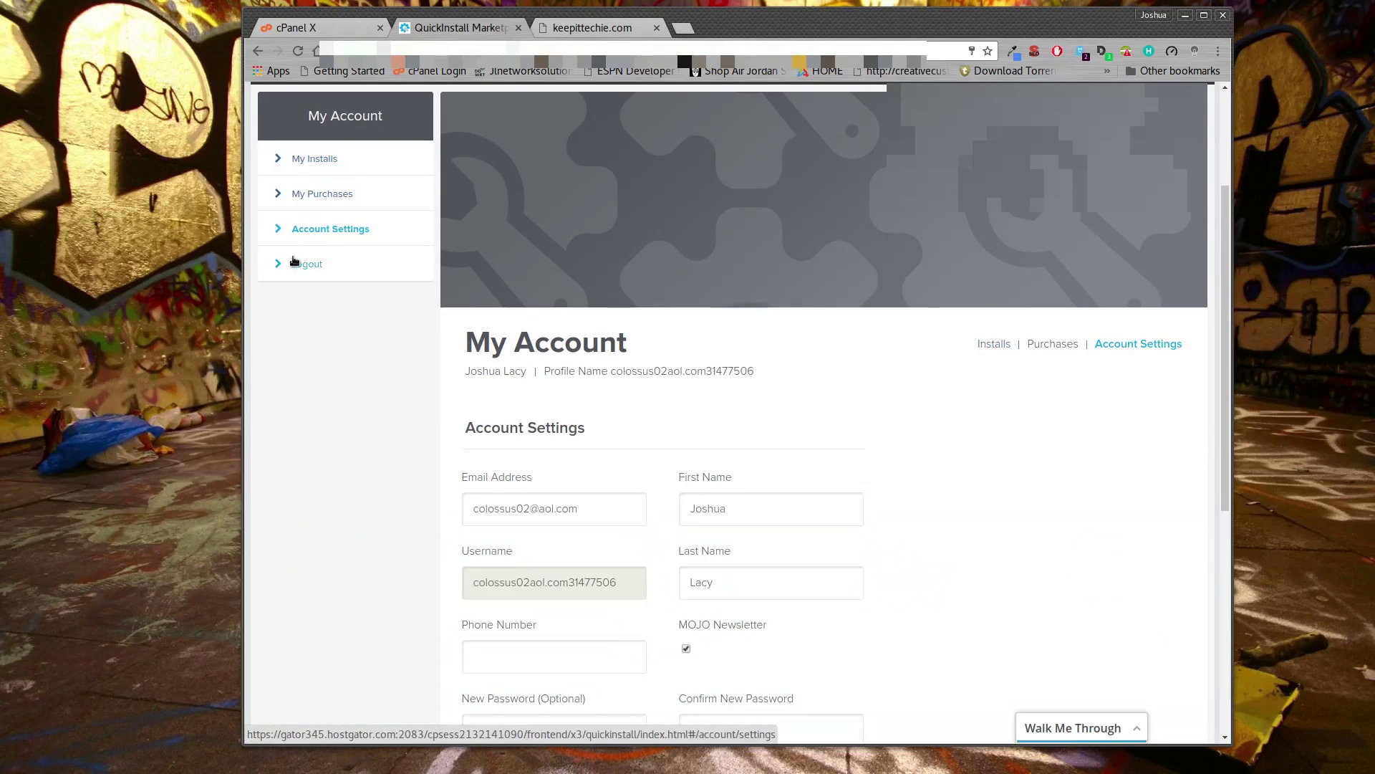
{"action": "scroll", "coordinate": [308, 243], "scroll_direction": "up", "scroll_amount": 3}
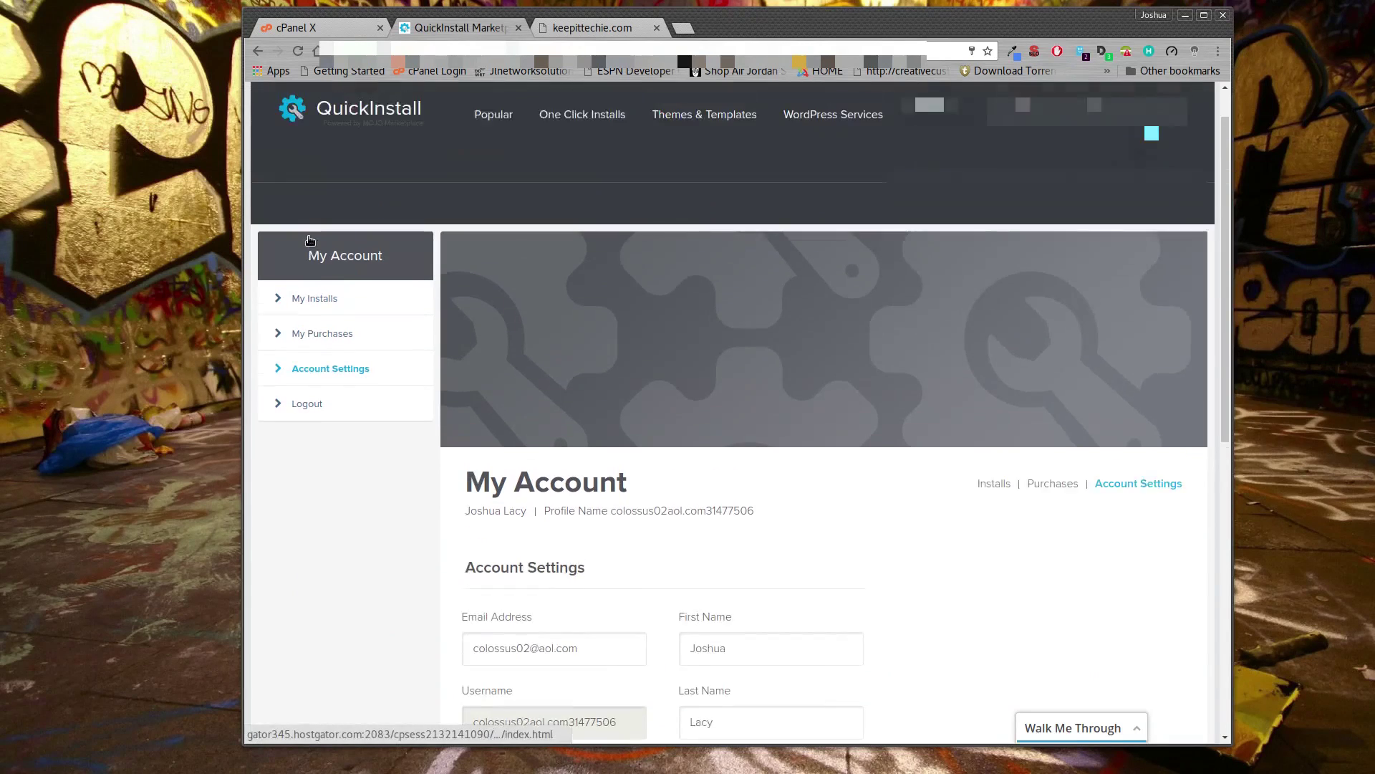
{"action": "left_click", "coordinate": [501, 169]}
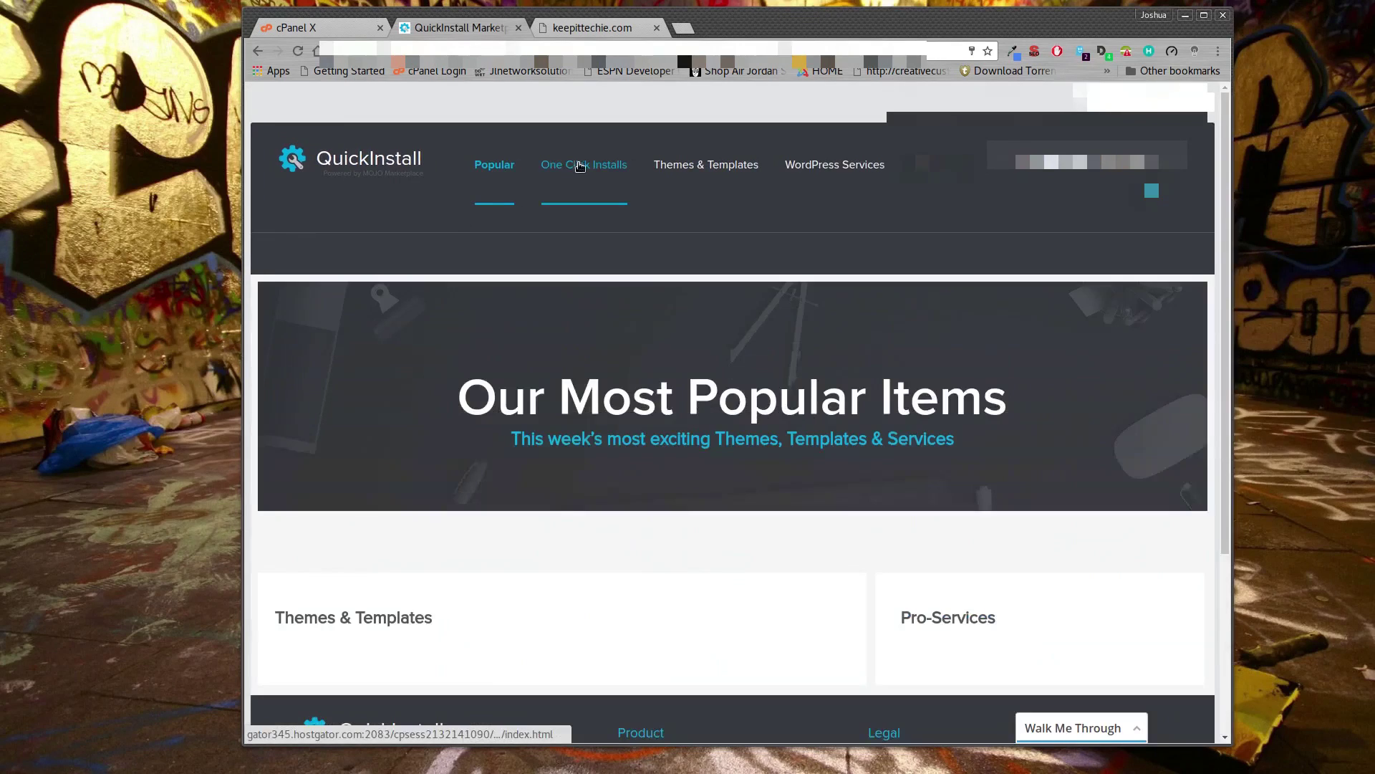
{"action": "left_click", "coordinate": [584, 167]}
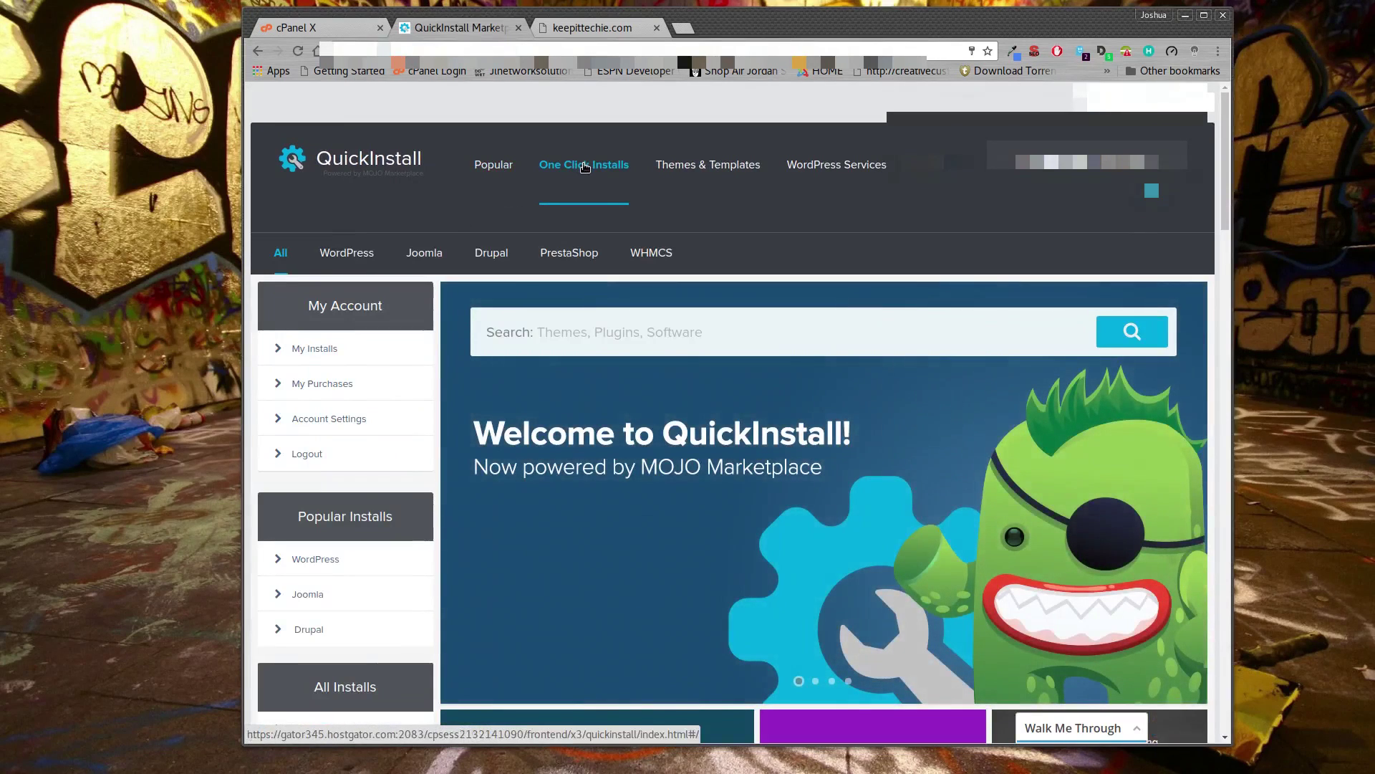
{"action": "scroll", "coordinate": [980, 349], "scroll_direction": "down", "scroll_amount": 5}
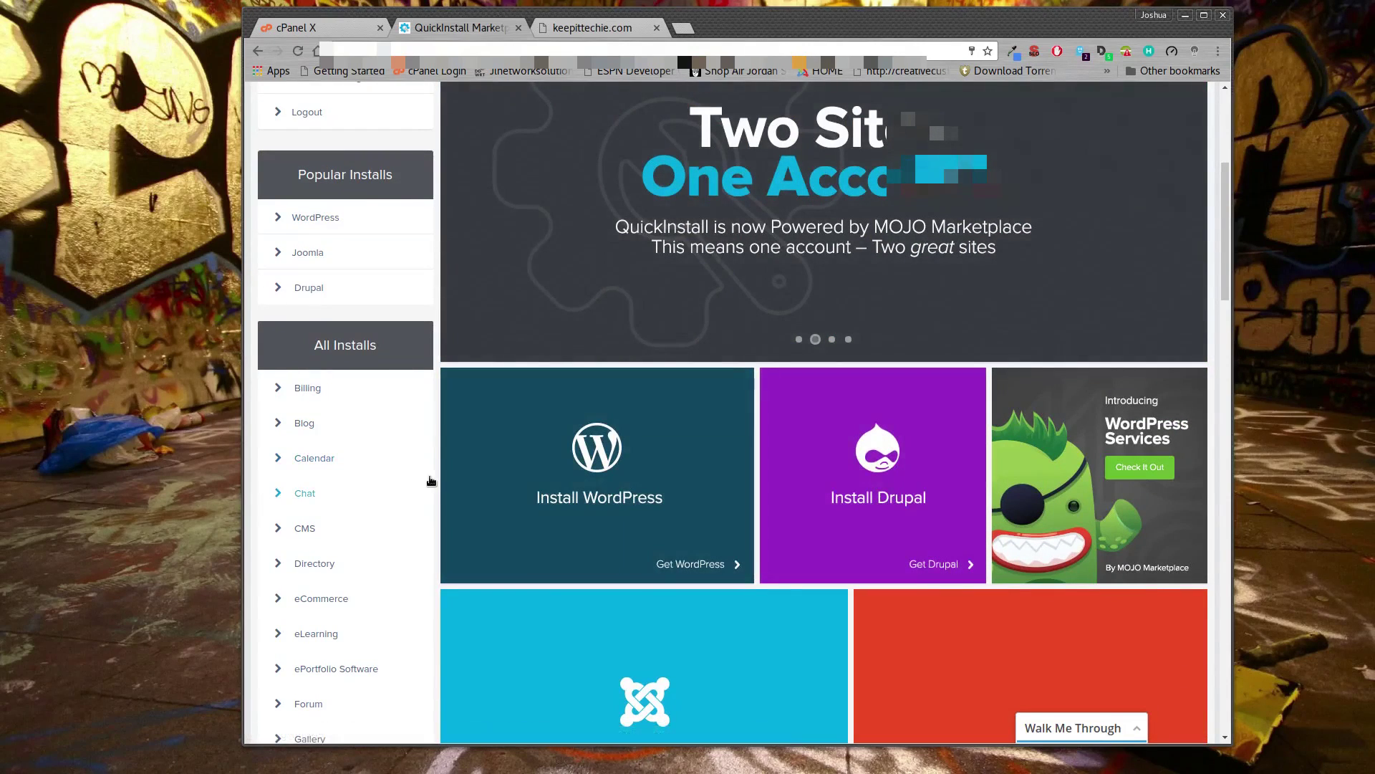
{"action": "scroll", "coordinate": [444, 467], "scroll_direction": "down", "scroll_amount": 3}
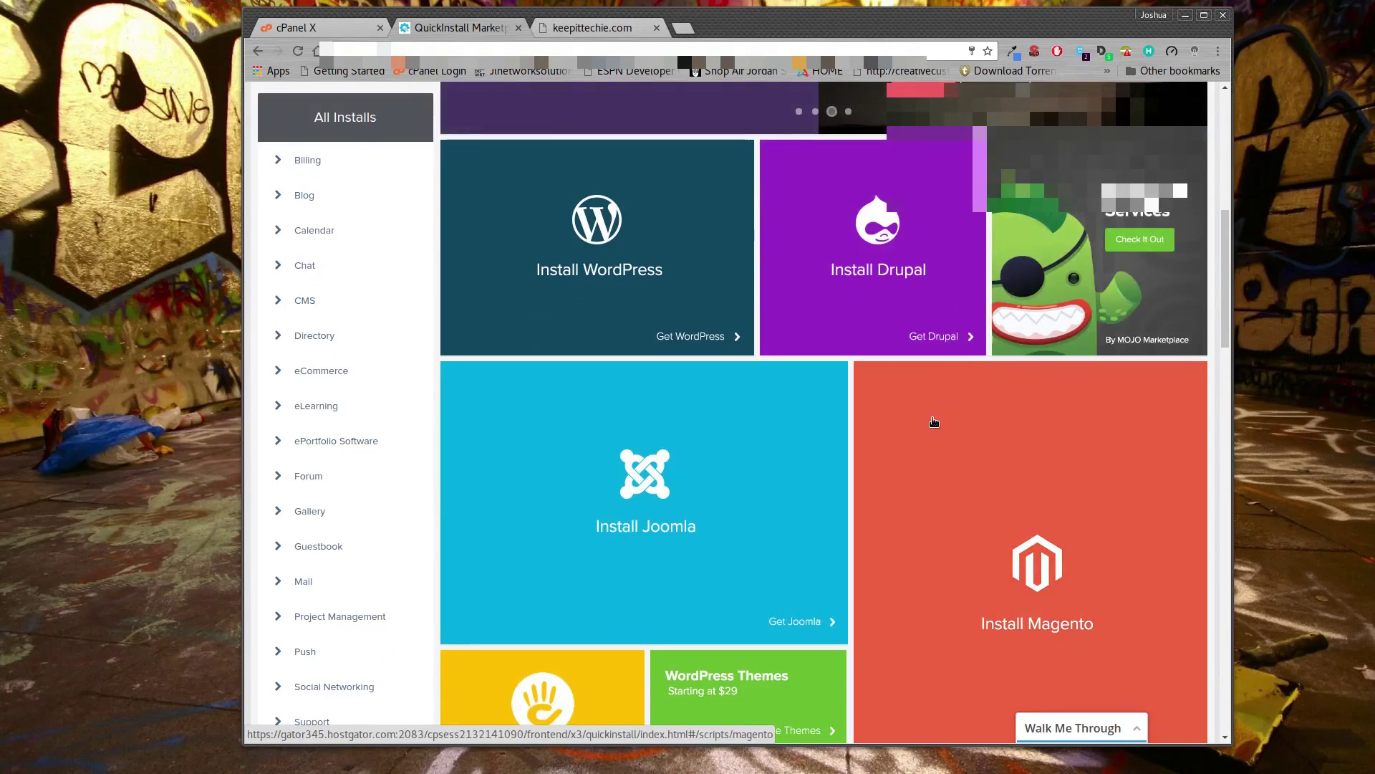
{"action": "scroll", "coordinate": [938, 419], "scroll_direction": "down", "scroll_amount": 2}
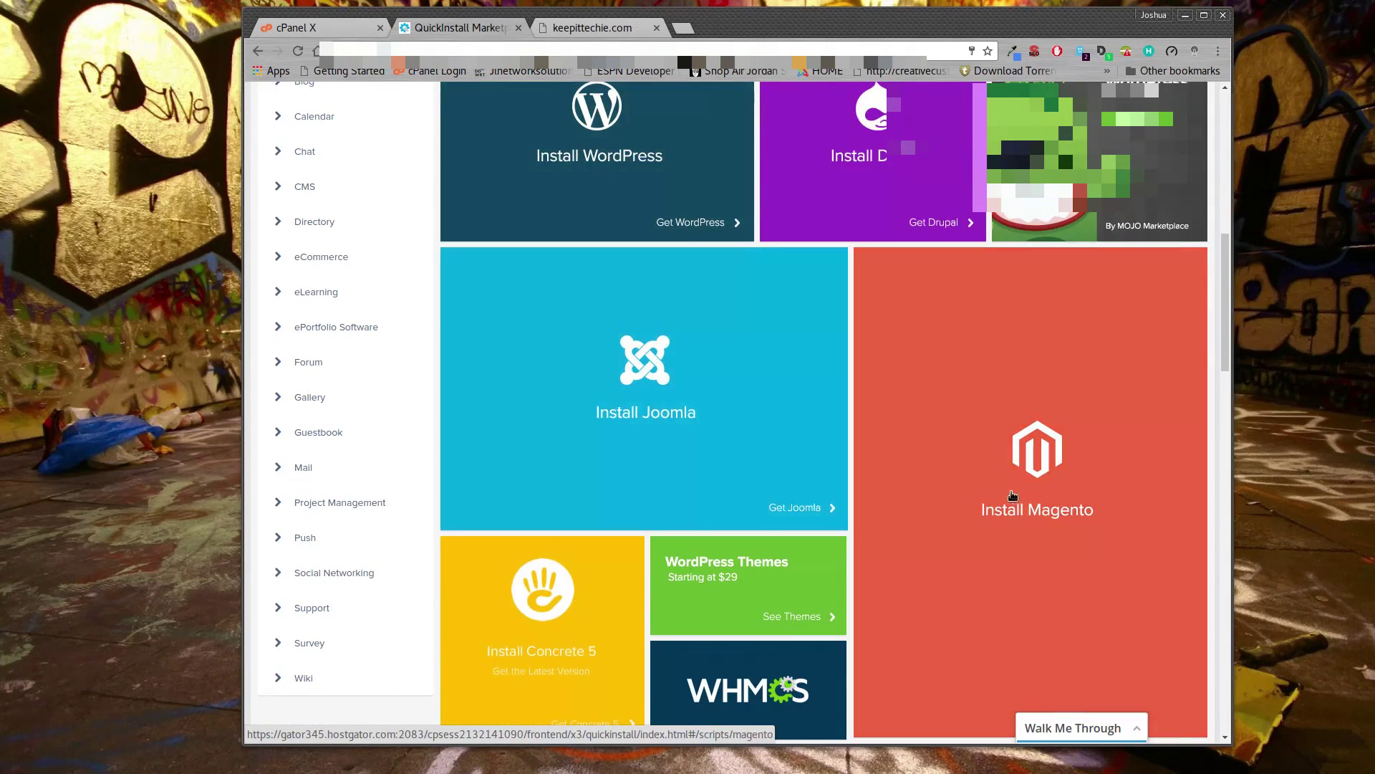
{"action": "scroll", "coordinate": [1032, 482], "scroll_direction": "down", "scroll_amount": 2}
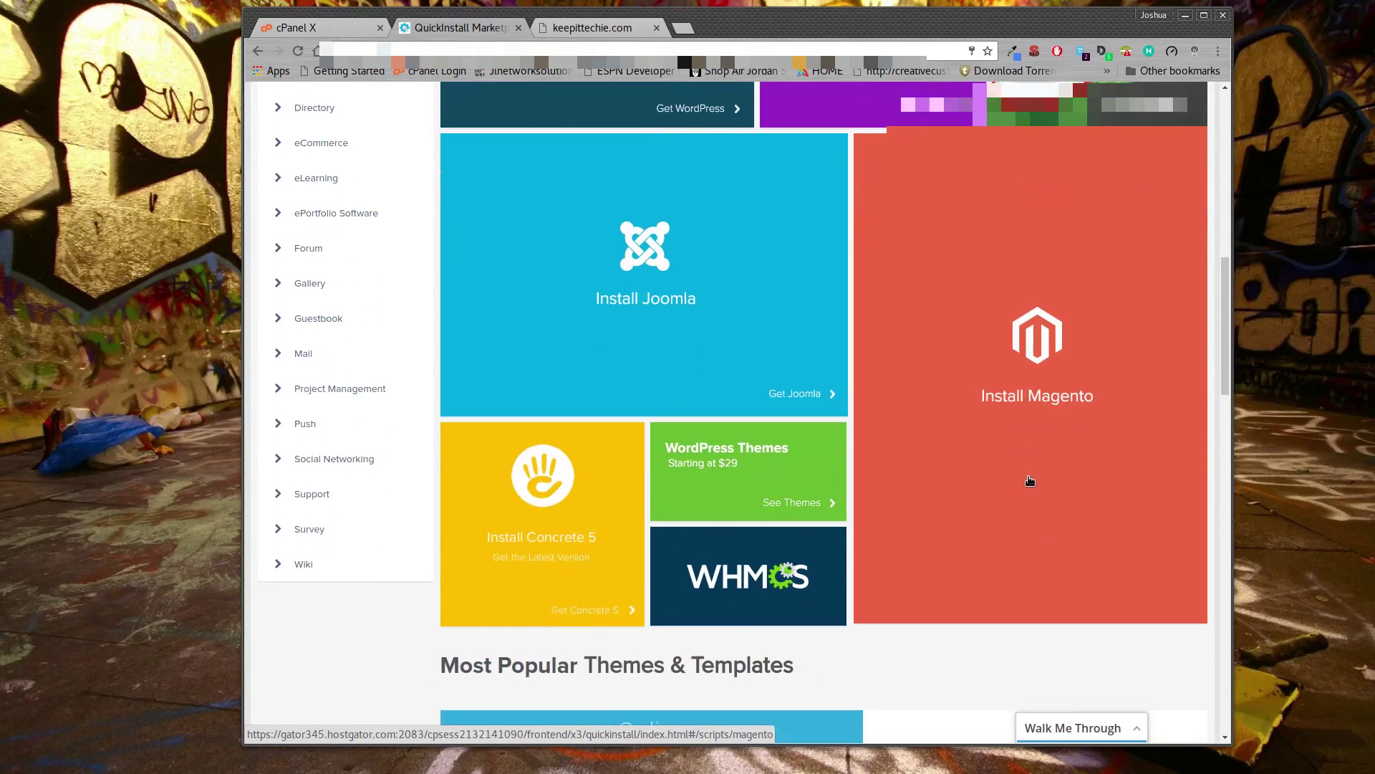
{"action": "scroll", "coordinate": [1030, 480], "scroll_direction": "down", "scroll_amount": 1}
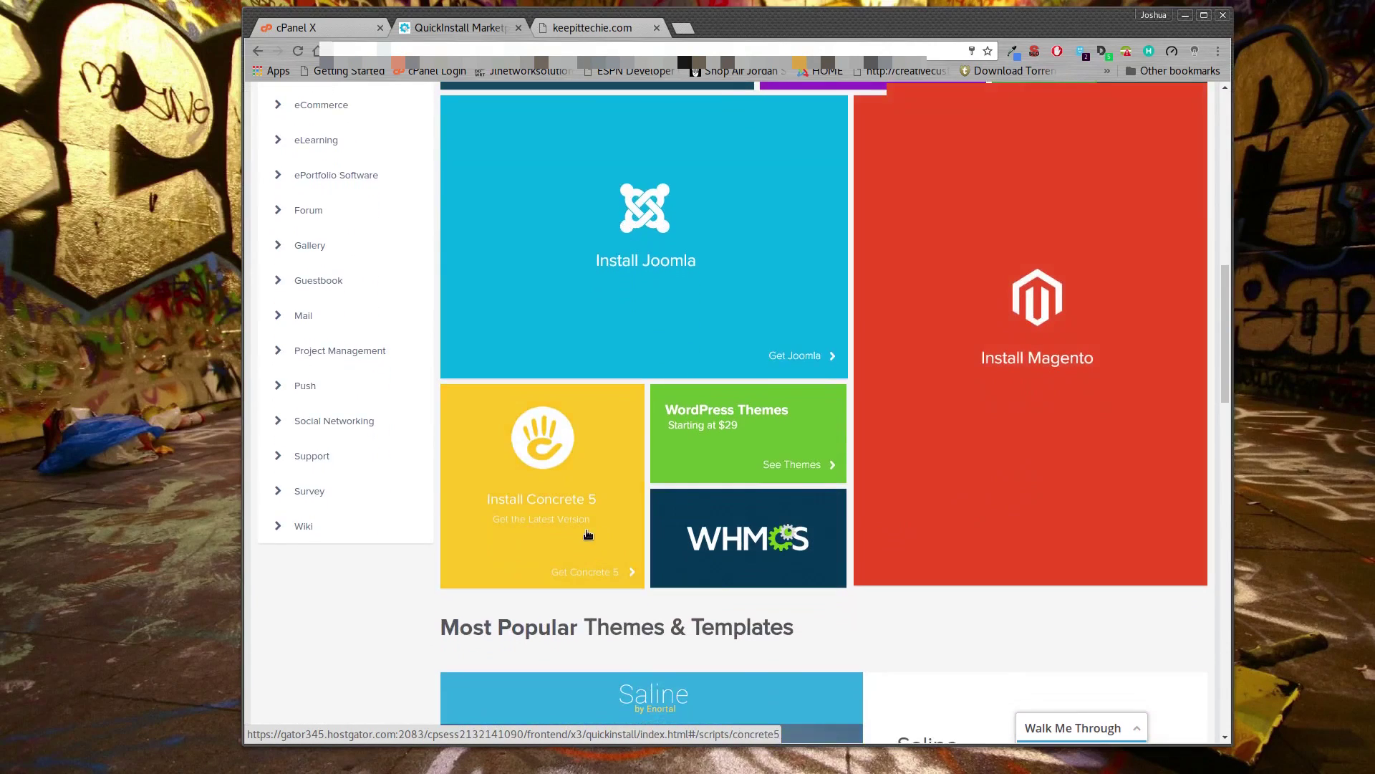
{"action": "scroll", "coordinate": [977, 440], "scroll_direction": "down", "scroll_amount": 2}
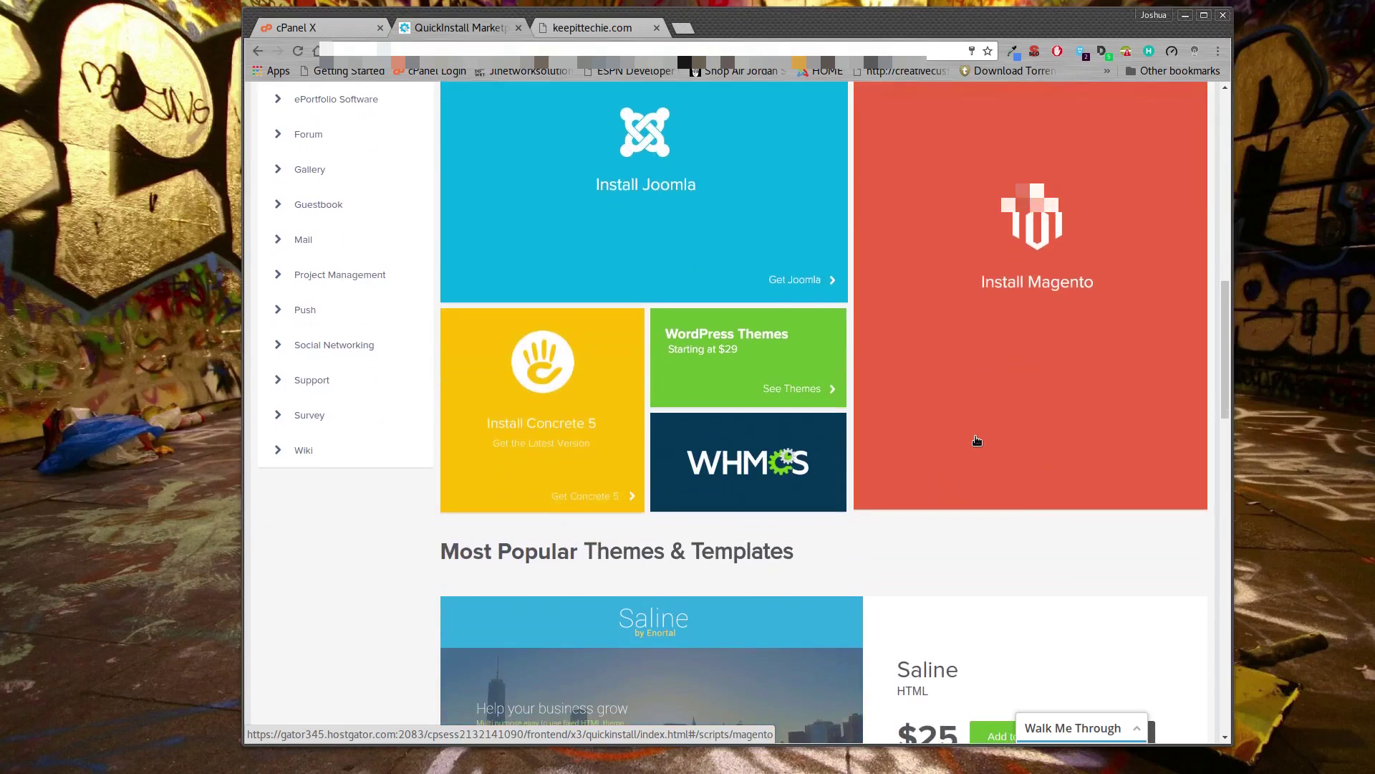
{"action": "scroll", "coordinate": [976, 440], "scroll_direction": "down", "scroll_amount": 3}
{"action": "scroll", "coordinate": [835, 459], "scroll_direction": "down", "scroll_amount": 4}
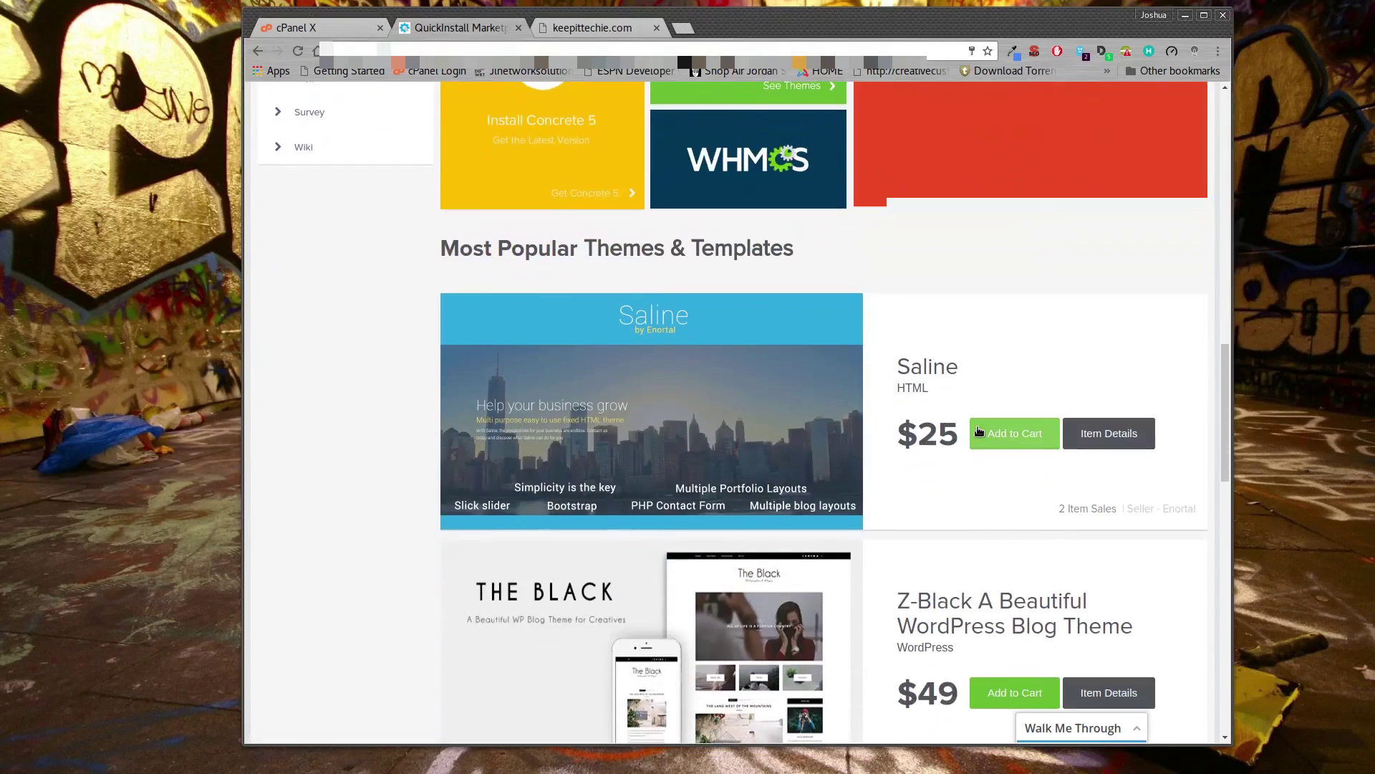
{"action": "scroll", "coordinate": [957, 353], "scroll_direction": "down", "scroll_amount": 4}
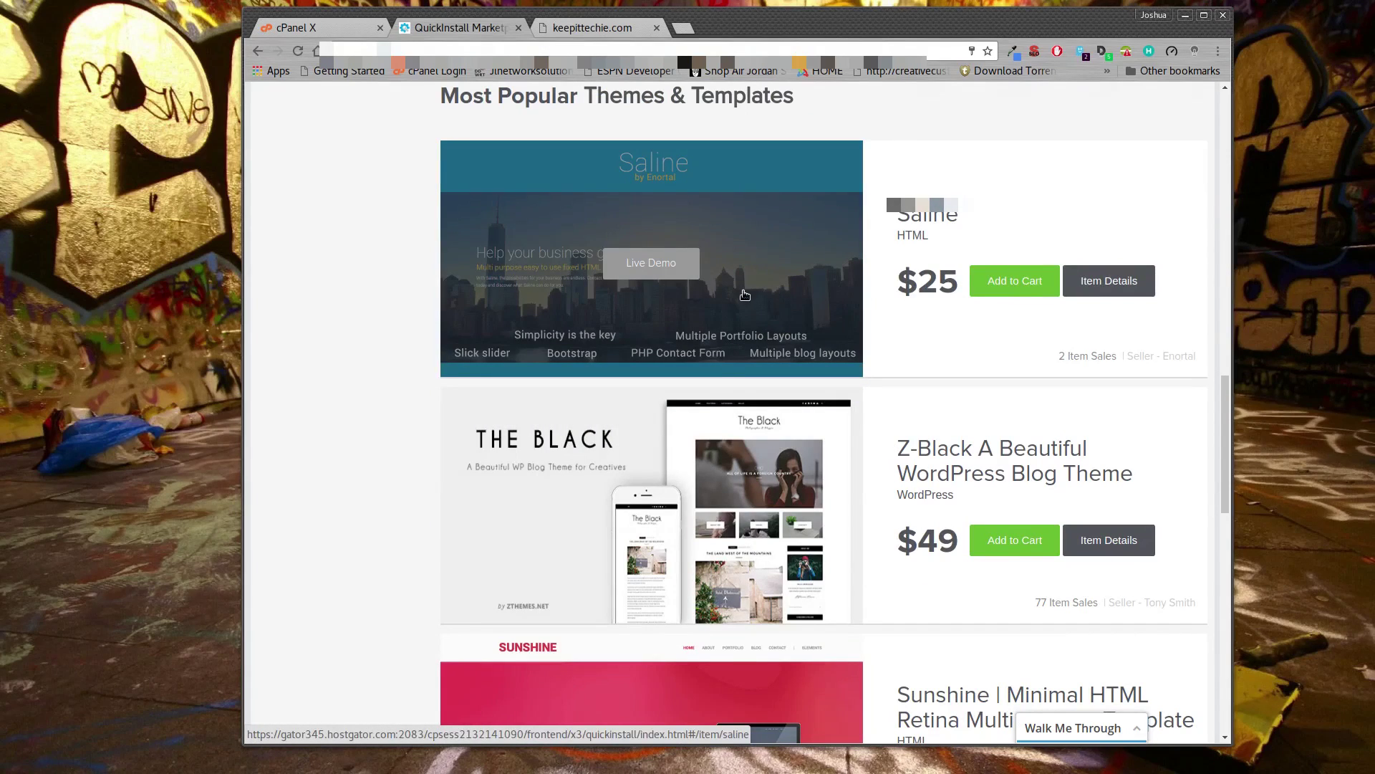
{"action": "scroll", "coordinate": [743, 296], "scroll_direction": "down", "scroll_amount": 4}
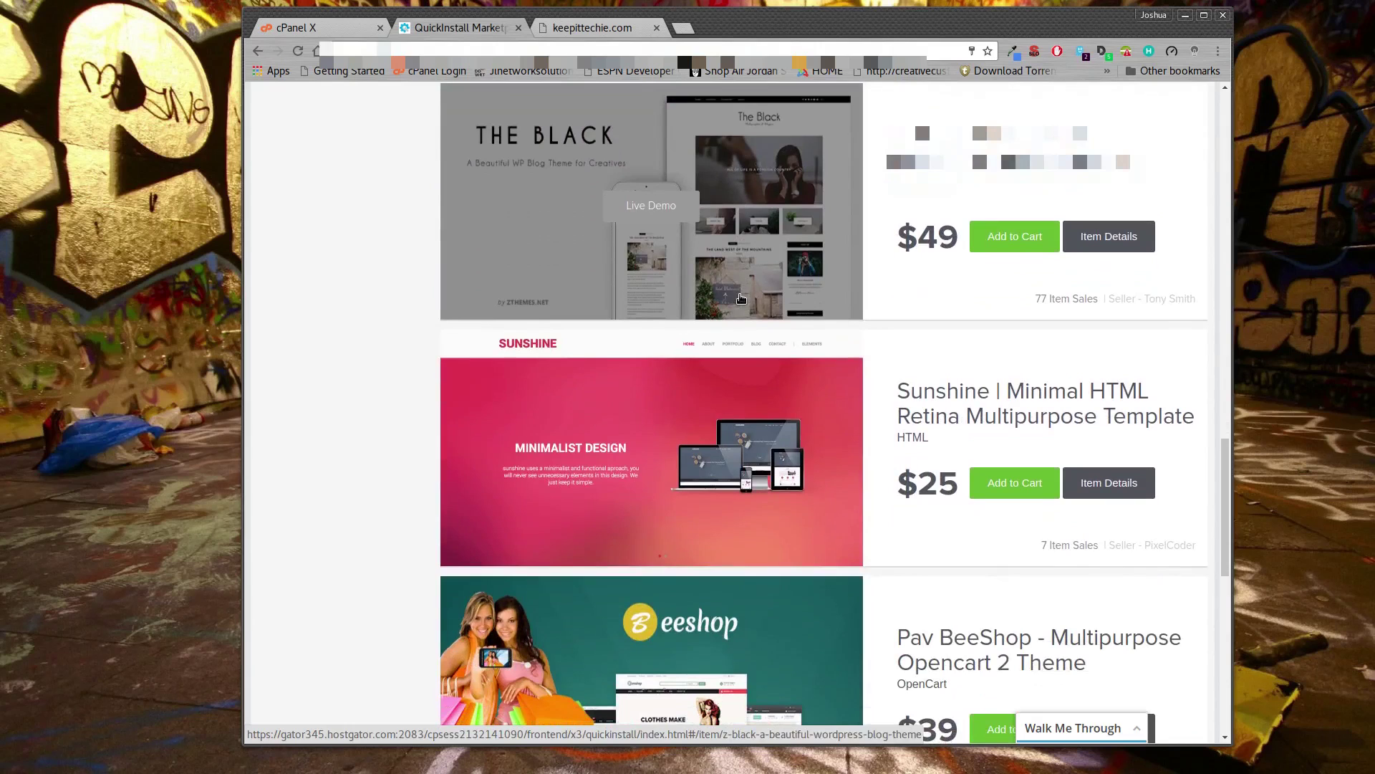
{"action": "scroll", "coordinate": [742, 298], "scroll_direction": "up", "scroll_amount": 10}
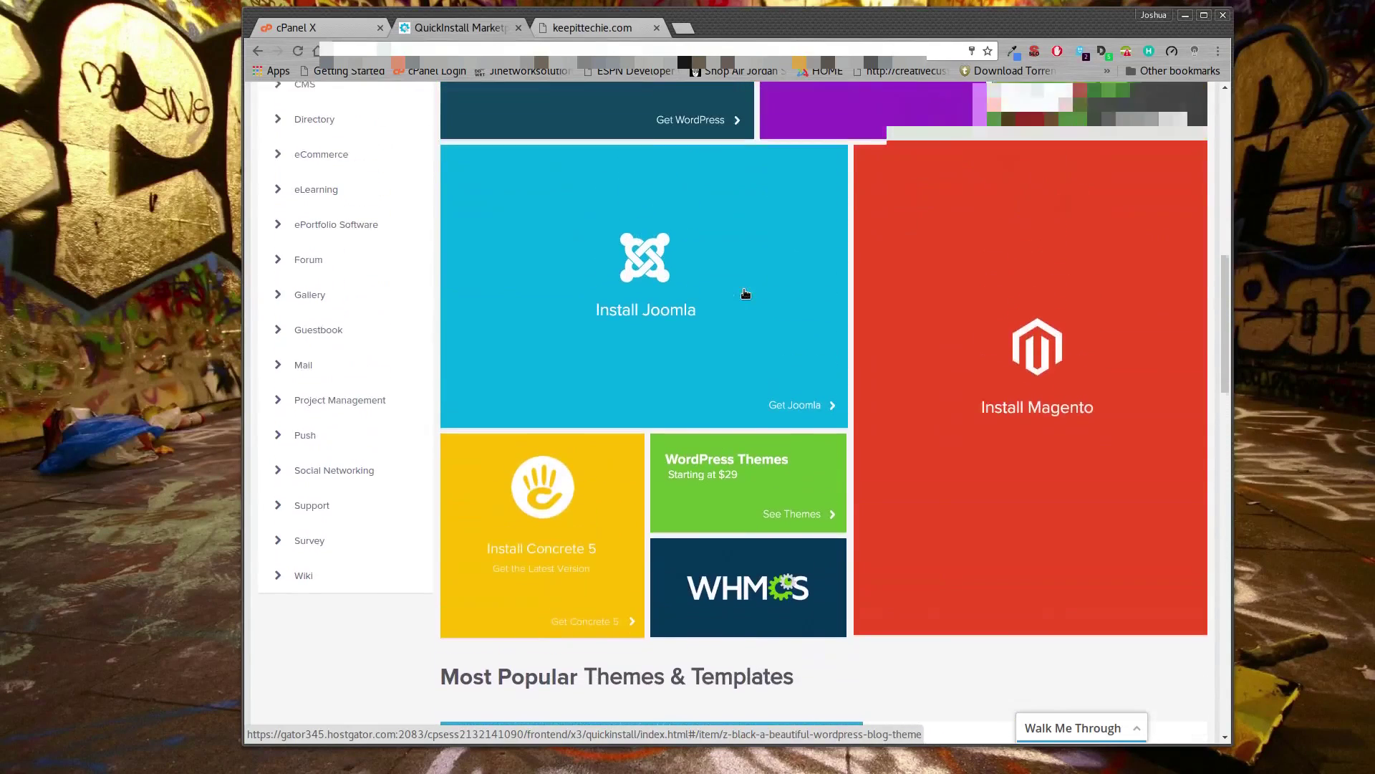
{"action": "scroll", "coordinate": [745, 294], "scroll_direction": "up", "scroll_amount": 3}
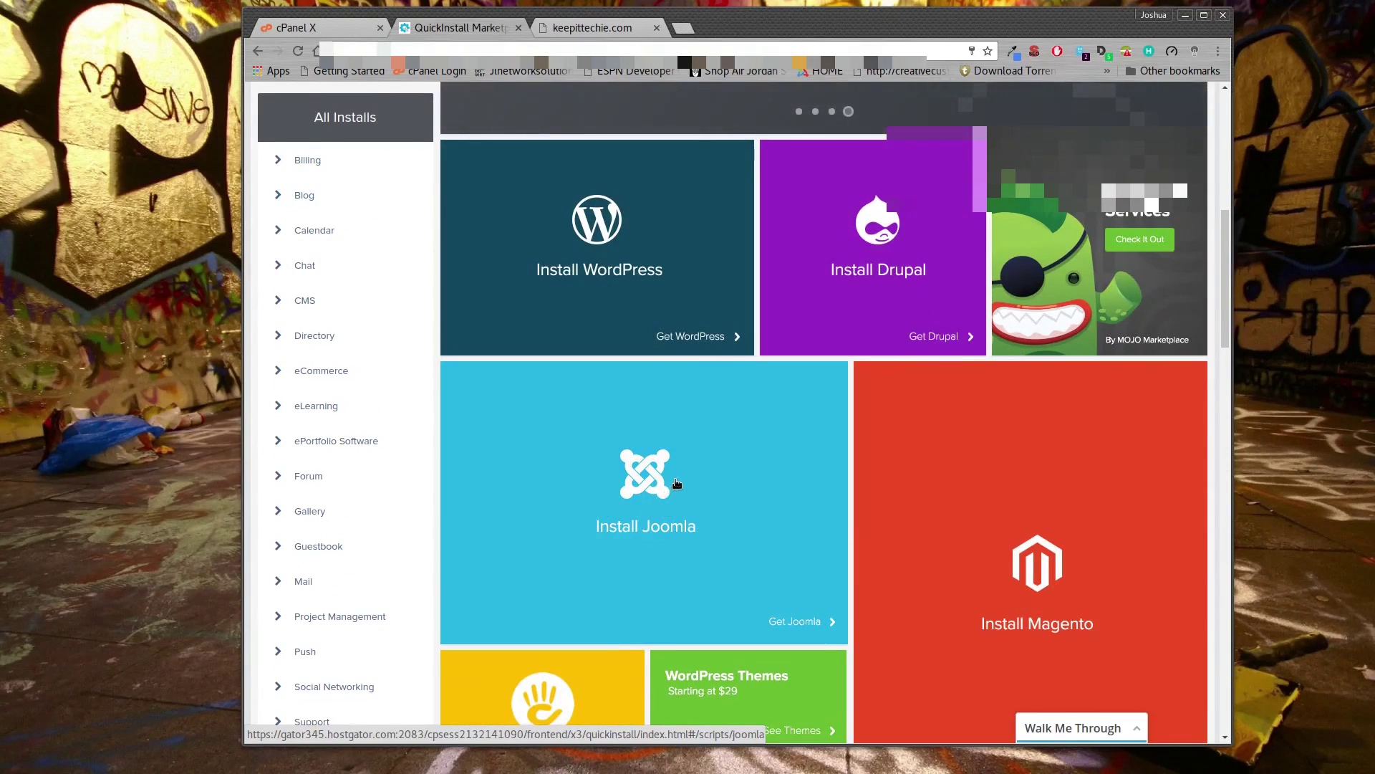
{"action": "scroll", "coordinate": [722, 459], "scroll_direction": "down", "scroll_amount": 2}
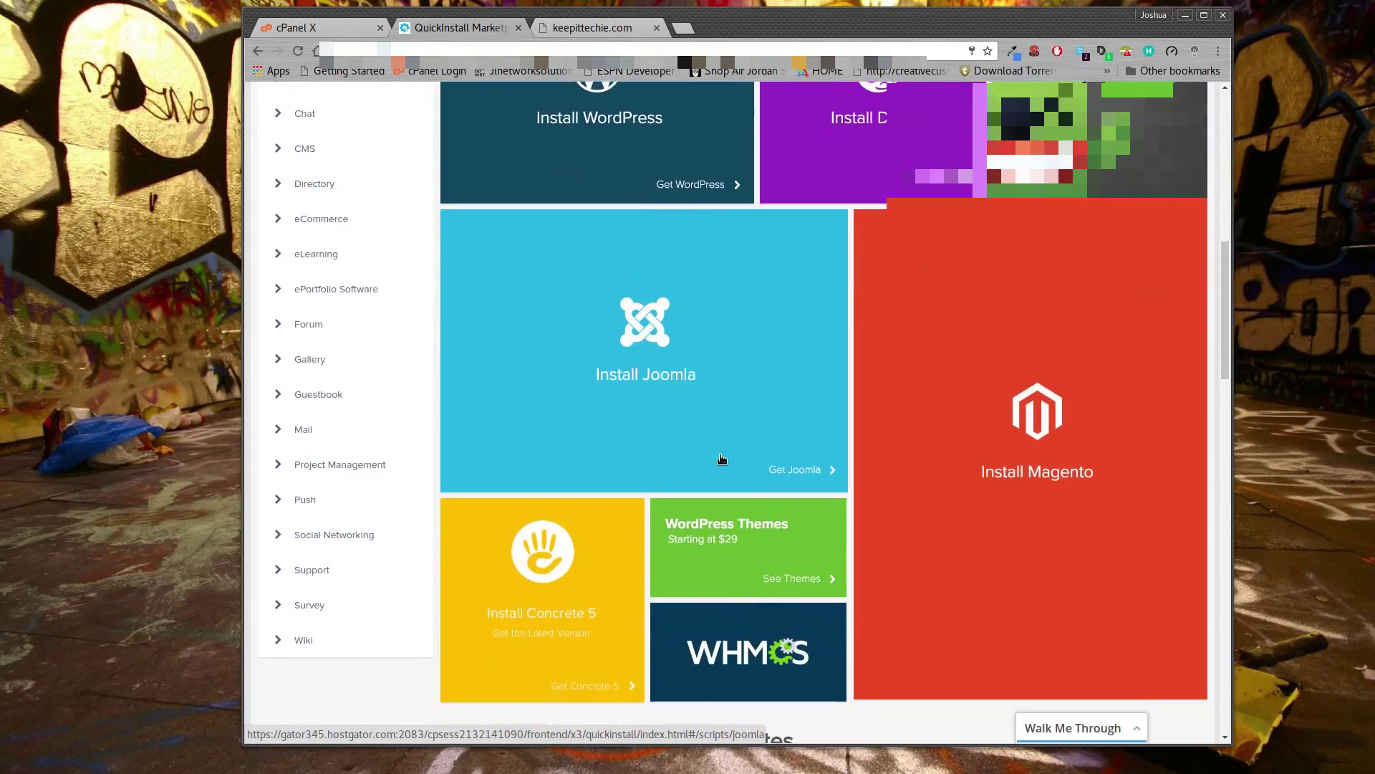
{"action": "scroll", "coordinate": [722, 459], "scroll_direction": "down", "scroll_amount": 7}
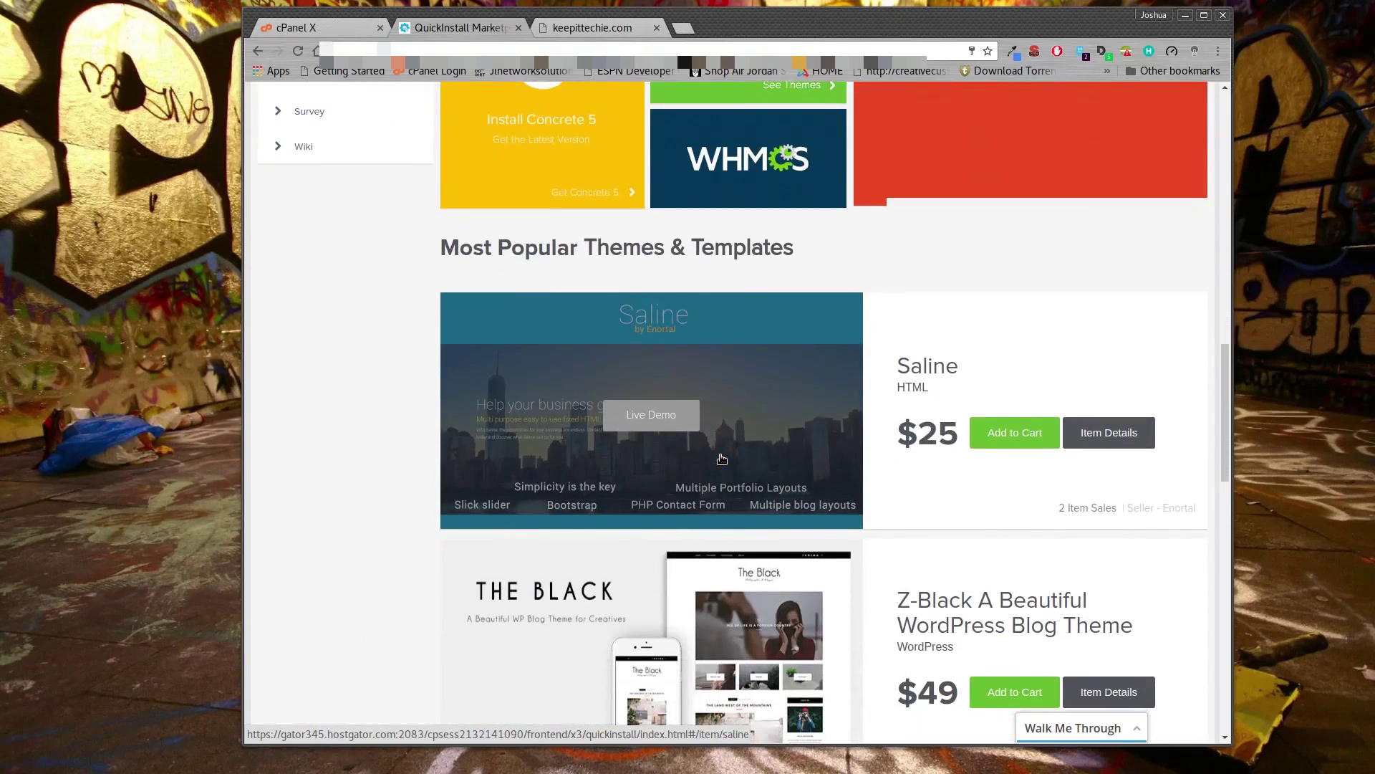
{"action": "scroll", "coordinate": [722, 459], "scroll_direction": "down", "scroll_amount": 2}
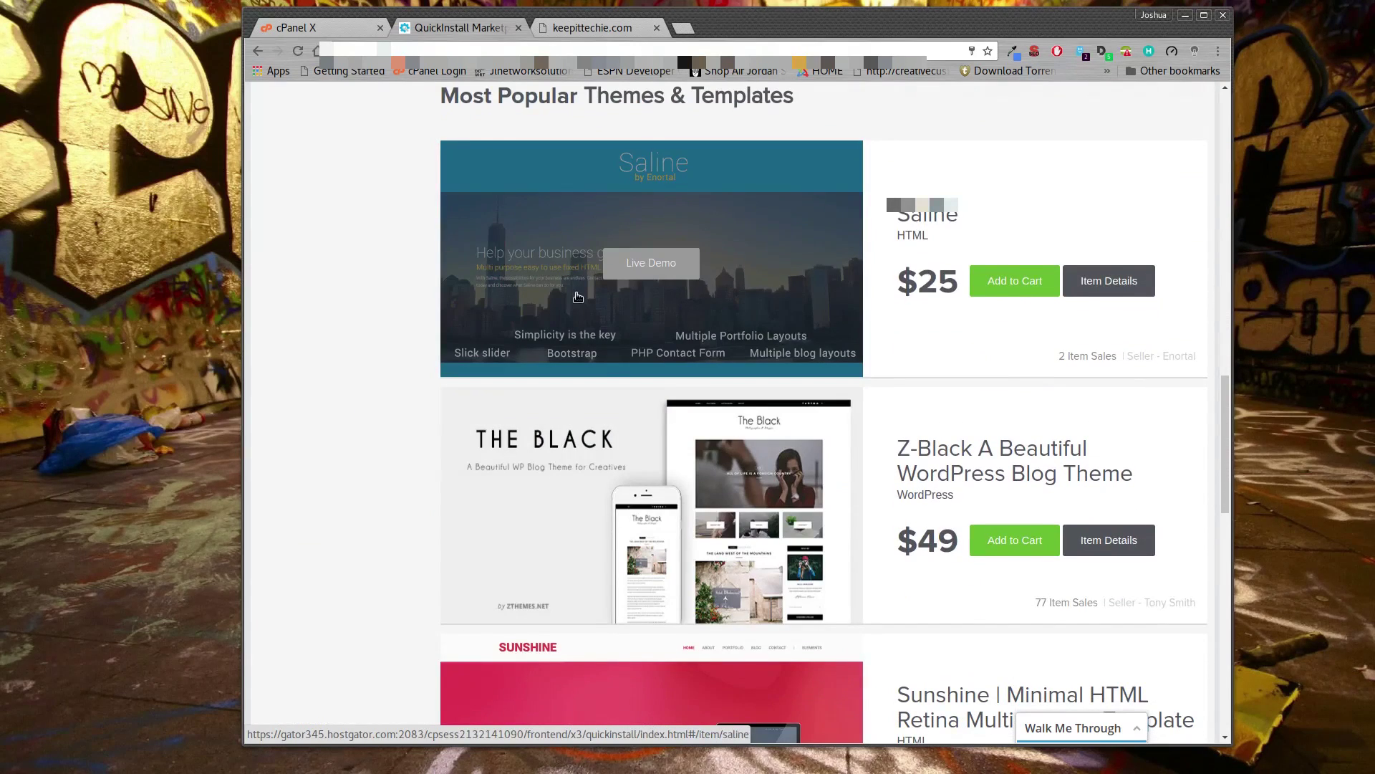
{"action": "scroll", "coordinate": [595, 329], "scroll_direction": "down", "scroll_amount": 3}
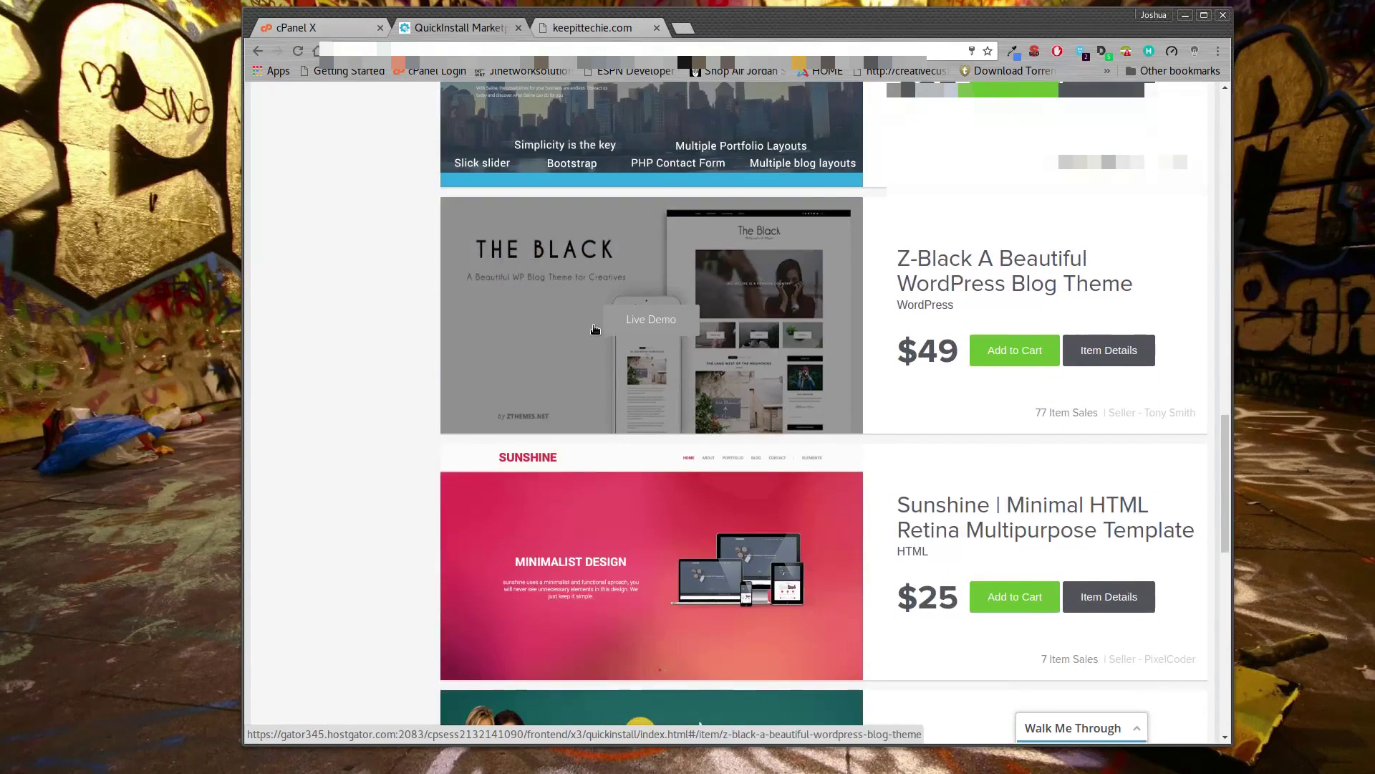
{"action": "scroll", "coordinate": [593, 331], "scroll_direction": "up", "scroll_amount": 3}
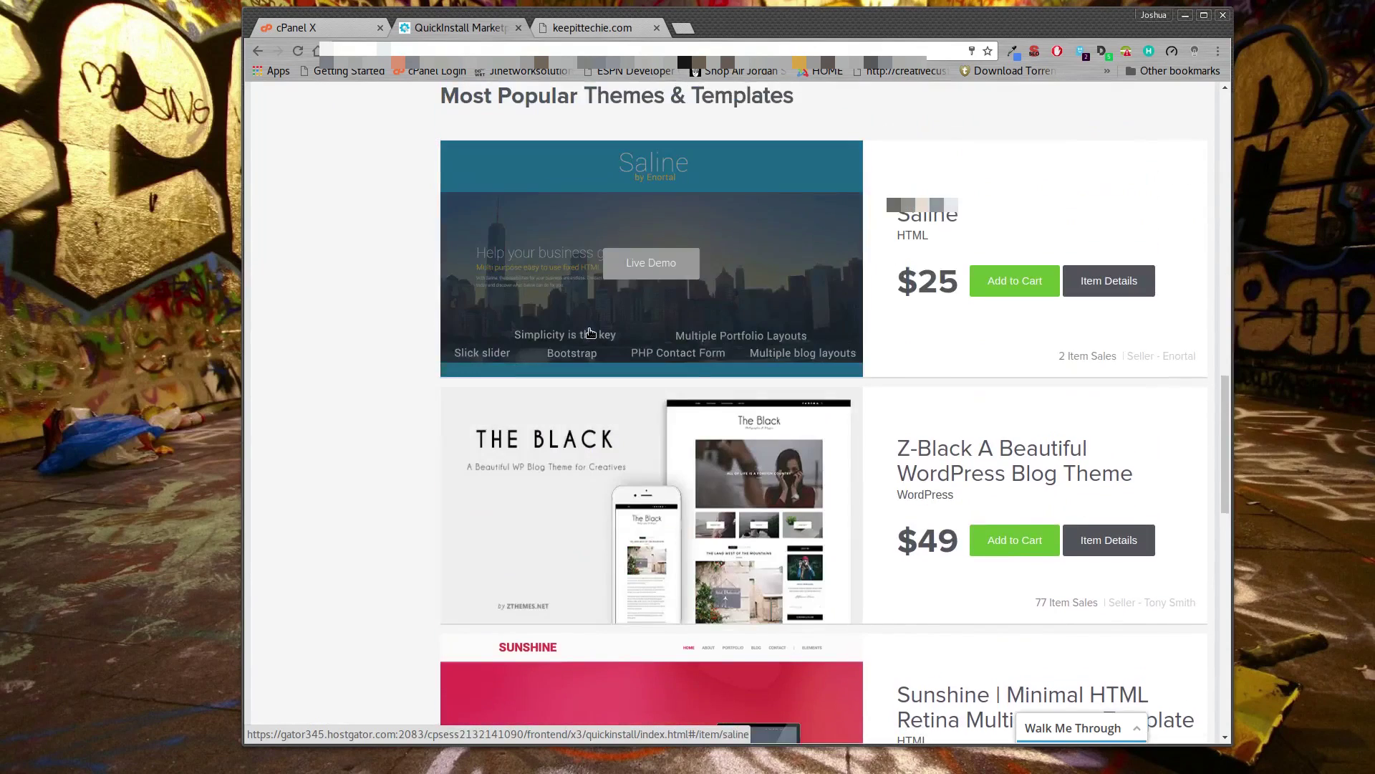
{"action": "scroll", "coordinate": [589, 332], "scroll_direction": "up", "scroll_amount": 2}
{"action": "scroll", "coordinate": [590, 333], "scroll_direction": "up", "scroll_amount": 2}
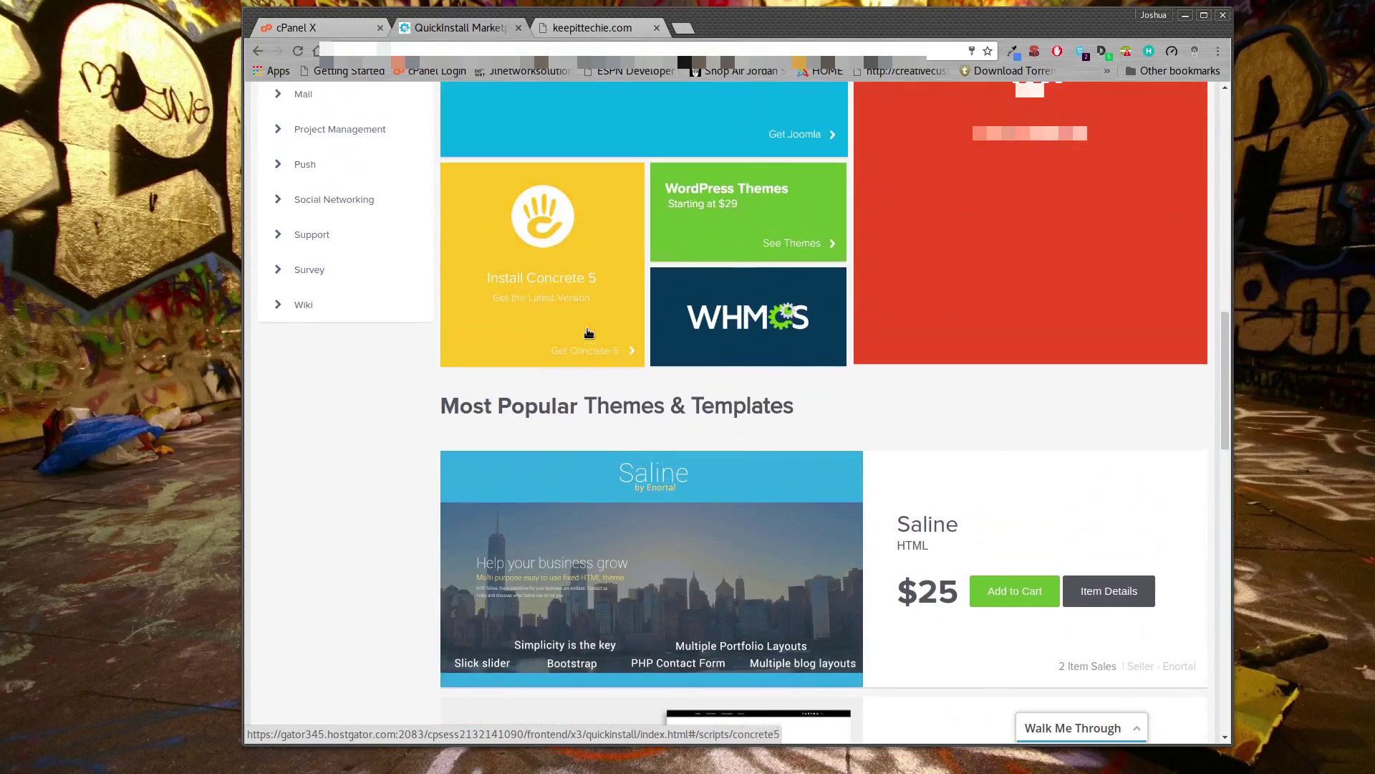
{"action": "scroll", "coordinate": [588, 333], "scroll_direction": "up", "scroll_amount": 4}
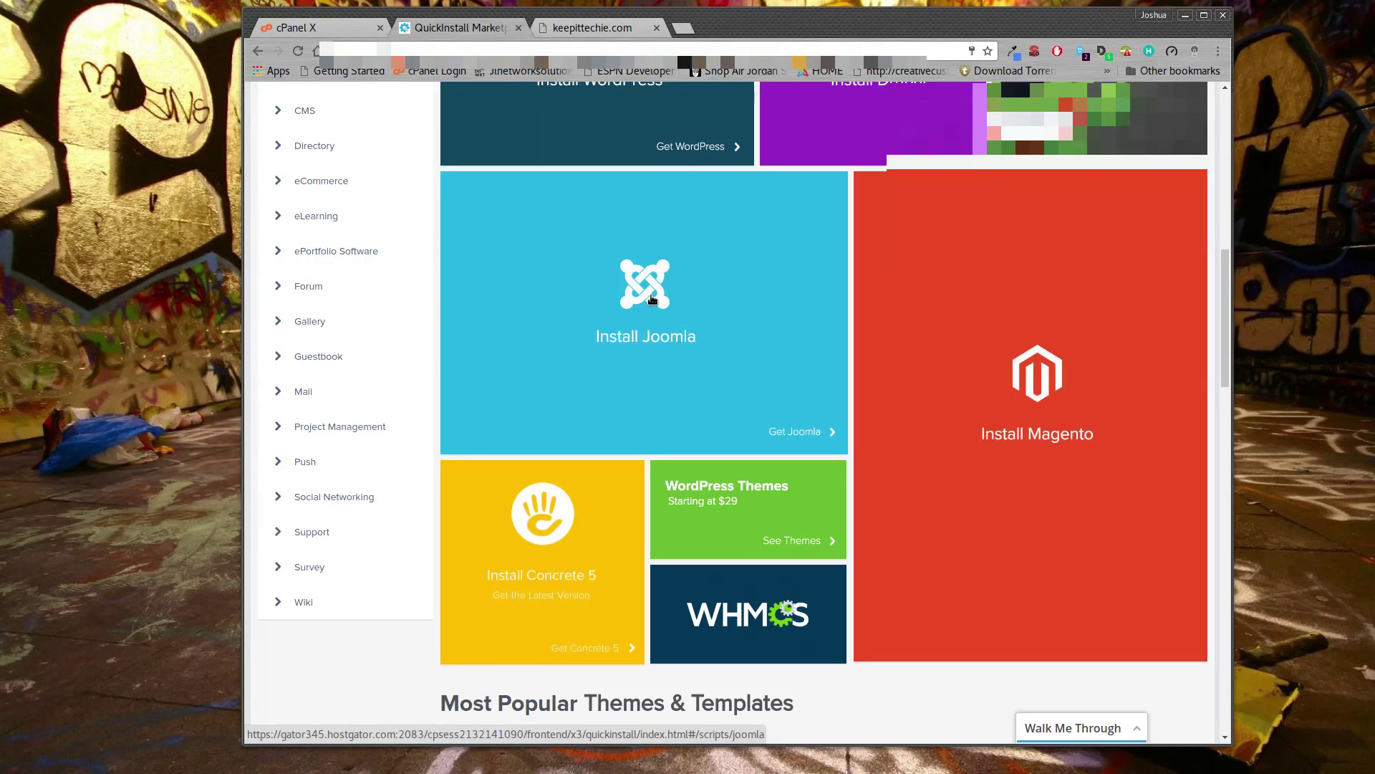
Bring up QuickInstall's free Install WordPress form from the WordPress tile.
{"action": "scroll", "coordinate": [724, 311], "scroll_direction": "up", "scroll_amount": 2}
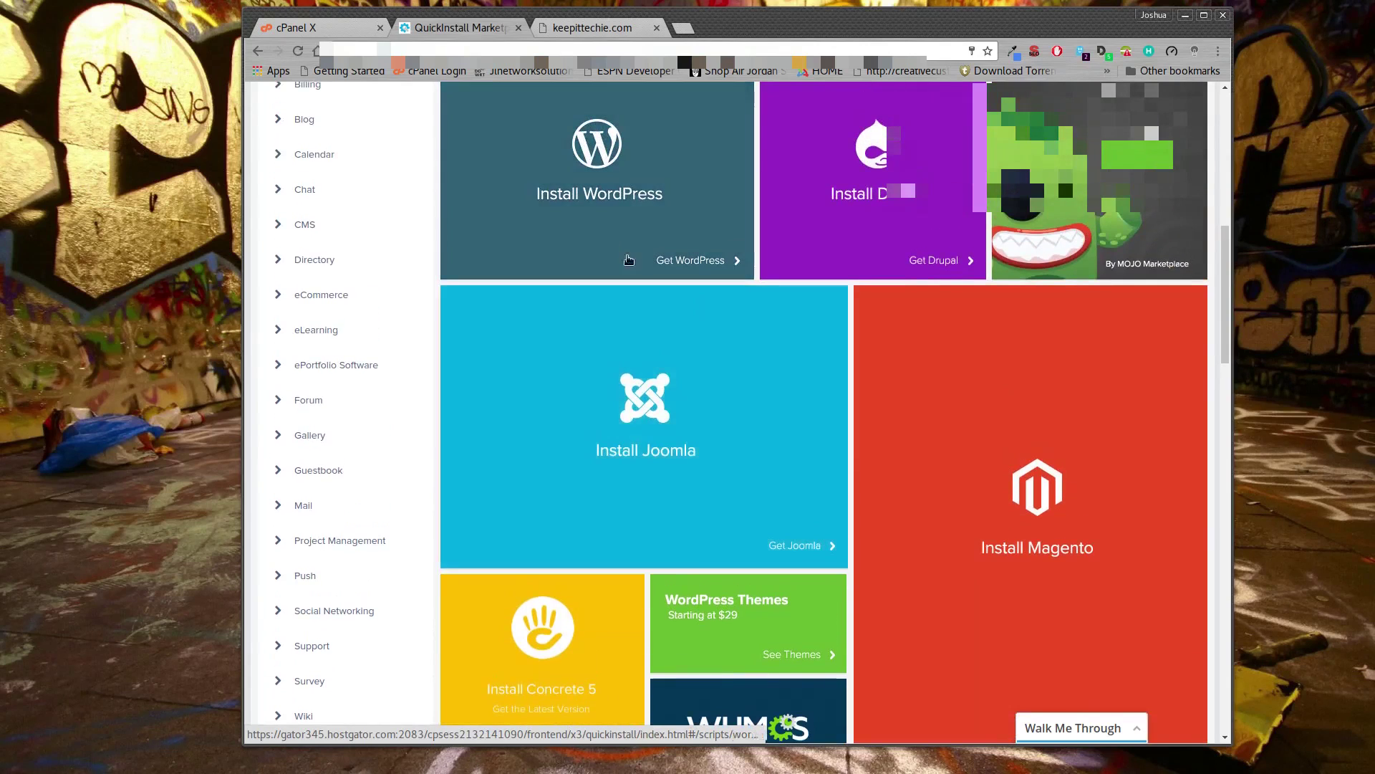
{"action": "scroll", "coordinate": [607, 280], "scroll_direction": "up", "scroll_amount": 2}
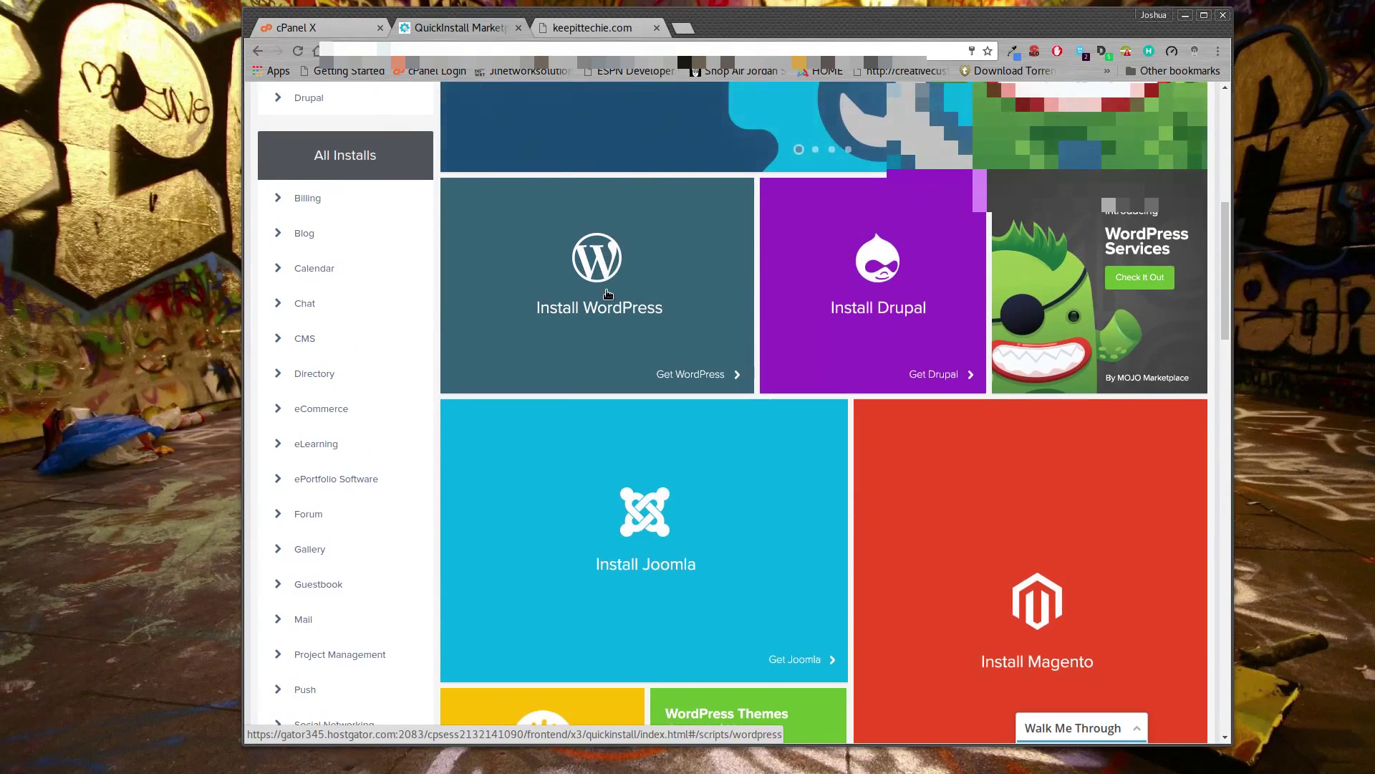
{"action": "left_click", "coordinate": [608, 285]}
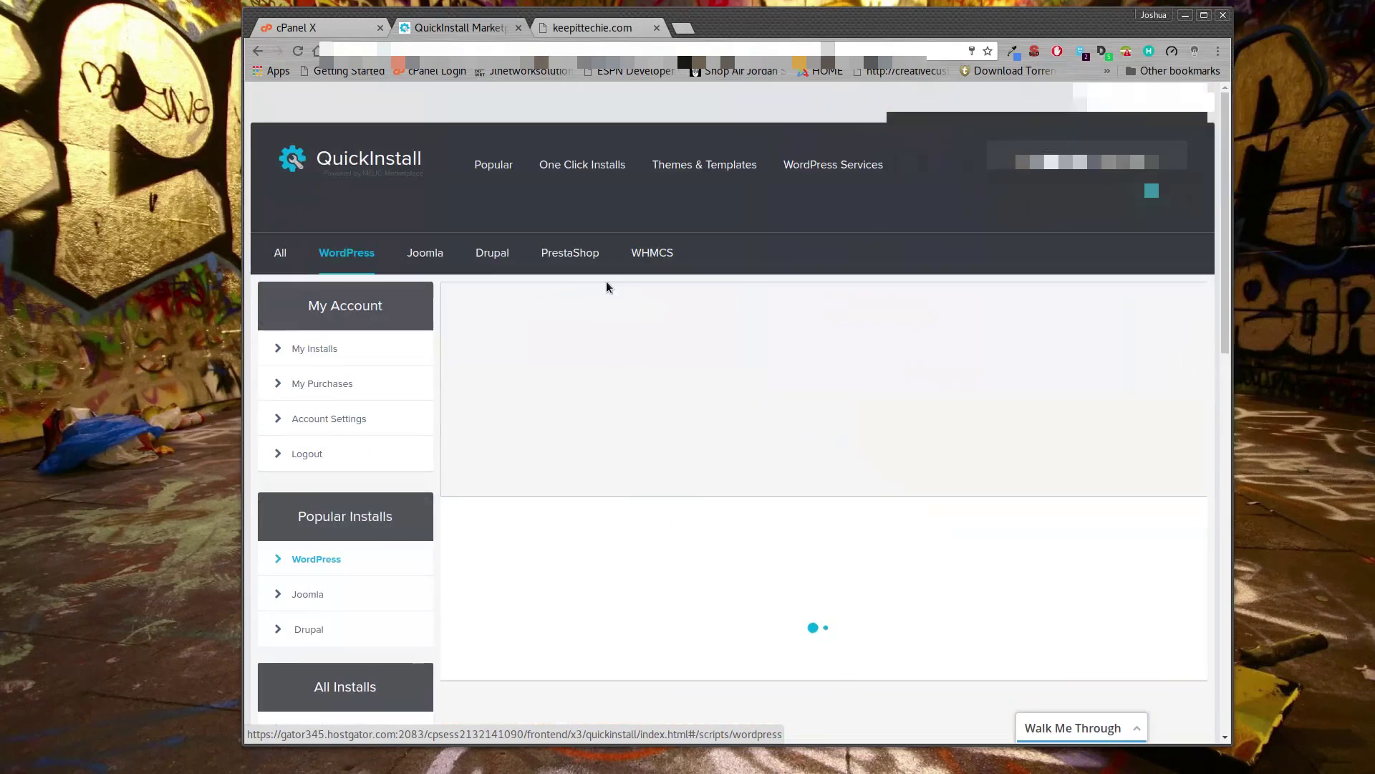
{"action": "scroll", "coordinate": [833, 444], "scroll_direction": "down", "scroll_amount": 3}
{"action": "scroll", "coordinate": [832, 450], "scroll_direction": "down", "scroll_amount": 4}
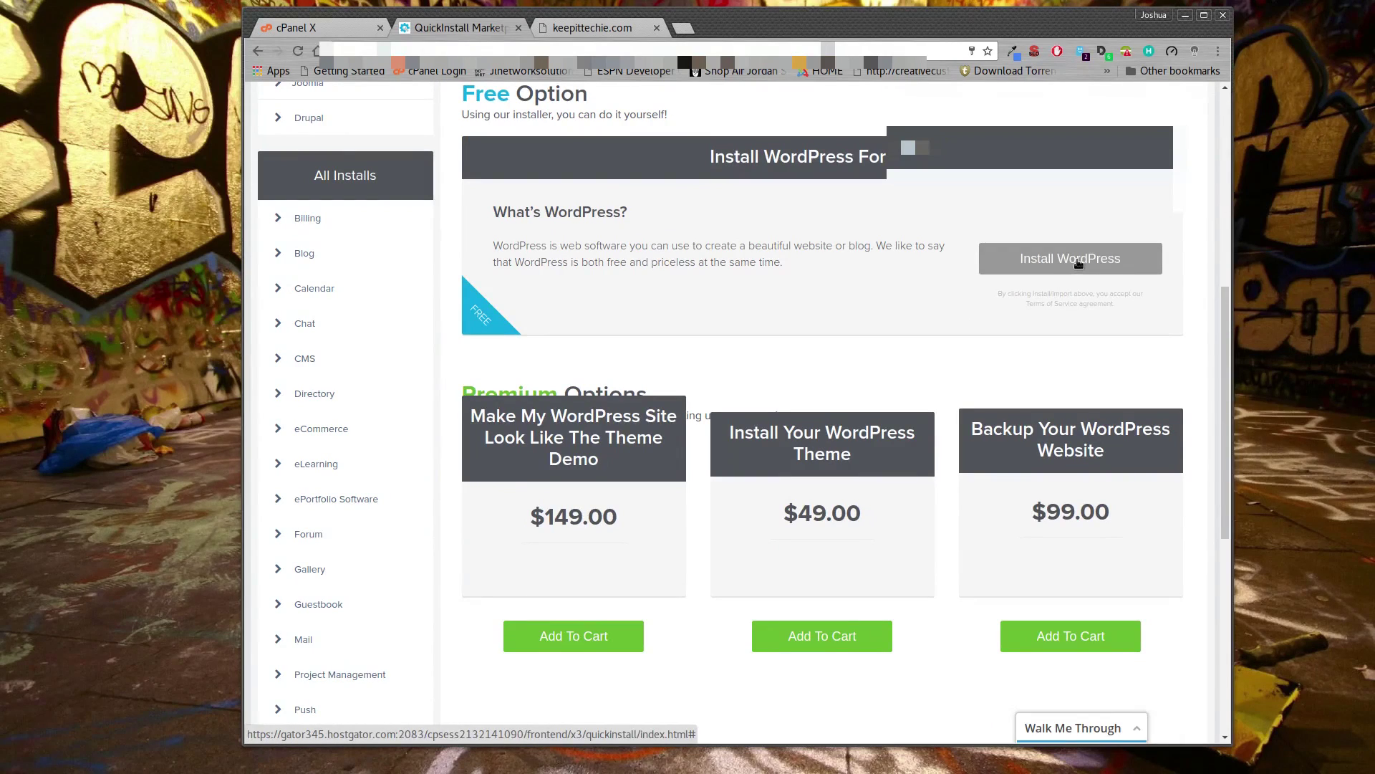
{"action": "left_click", "coordinate": [1078, 262]}
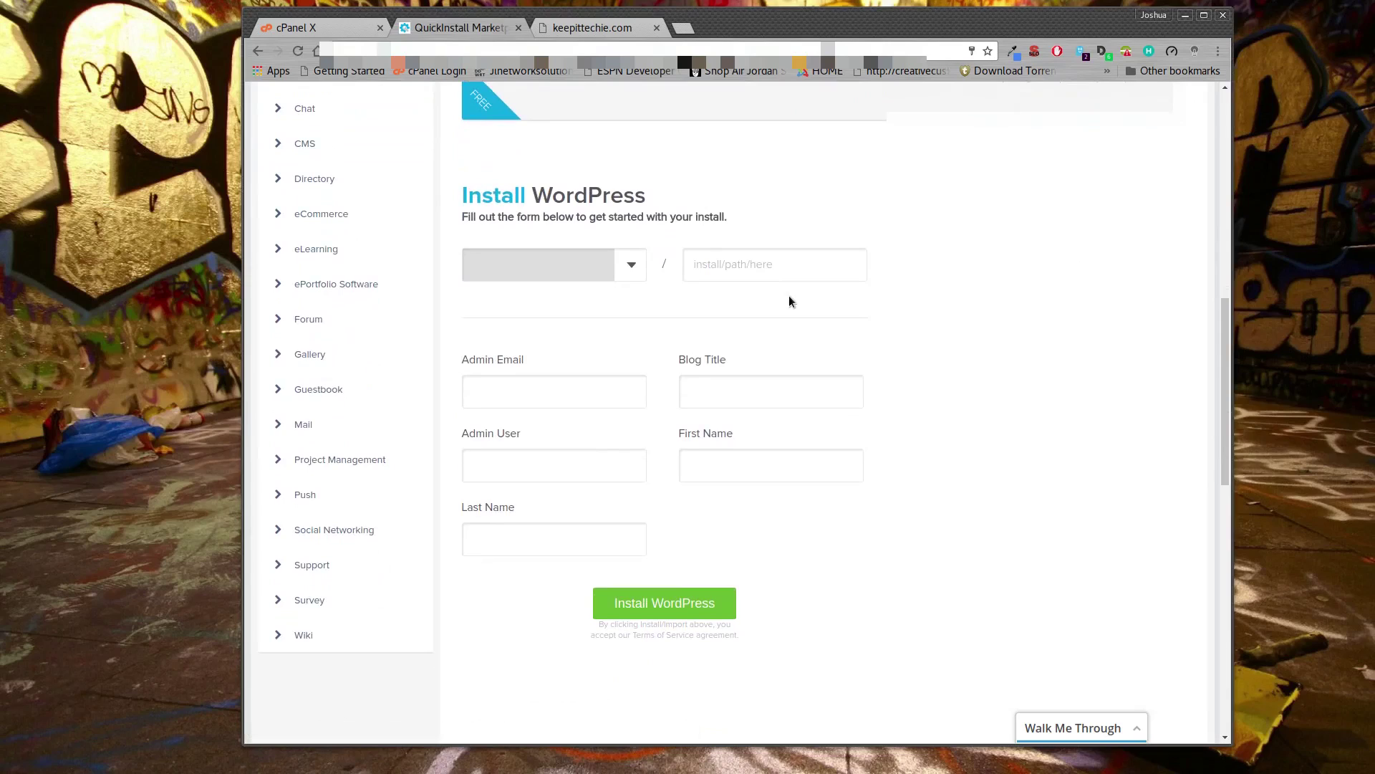
Pick a domain for the WordPress install, then switch back to the cPanel tab.
{"action": "left_click", "coordinate": [629, 263]}
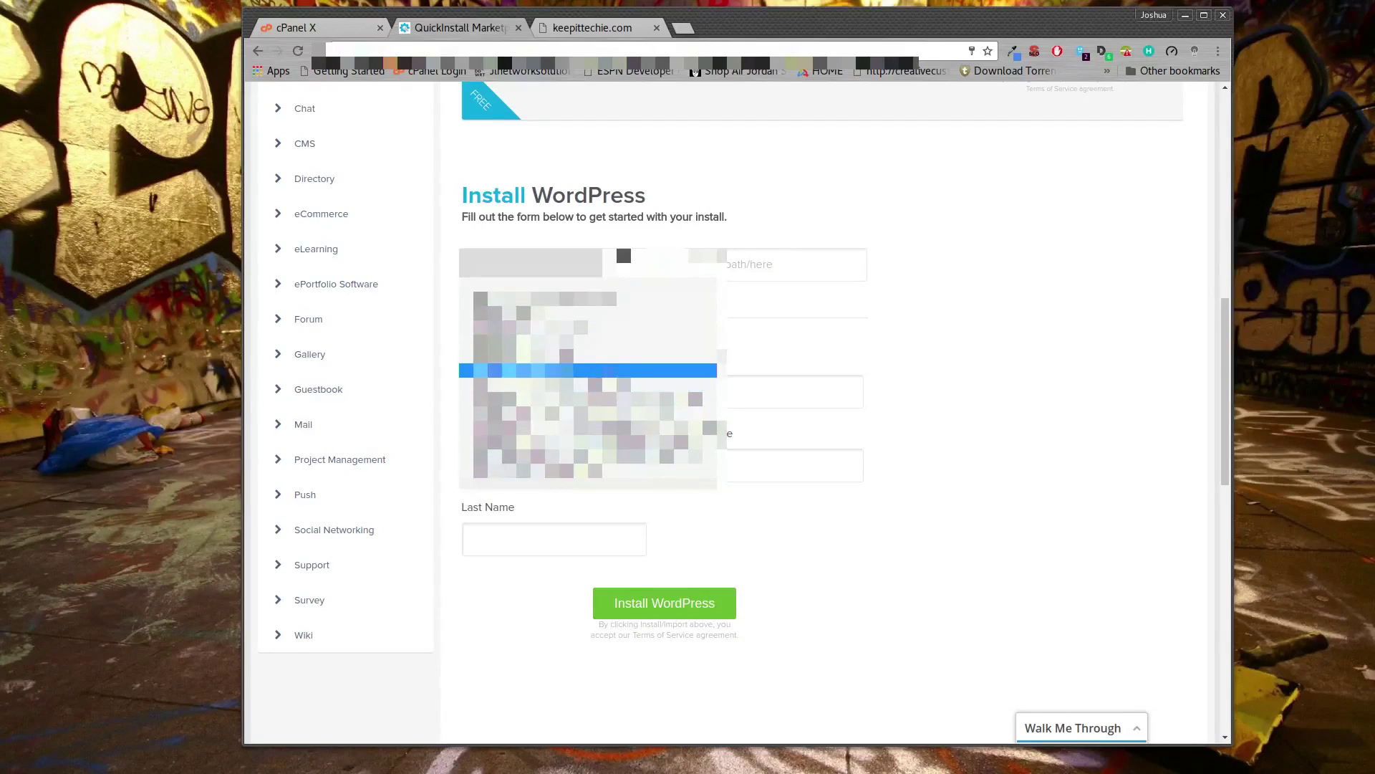
{"action": "left_click", "coordinate": [924, 500]}
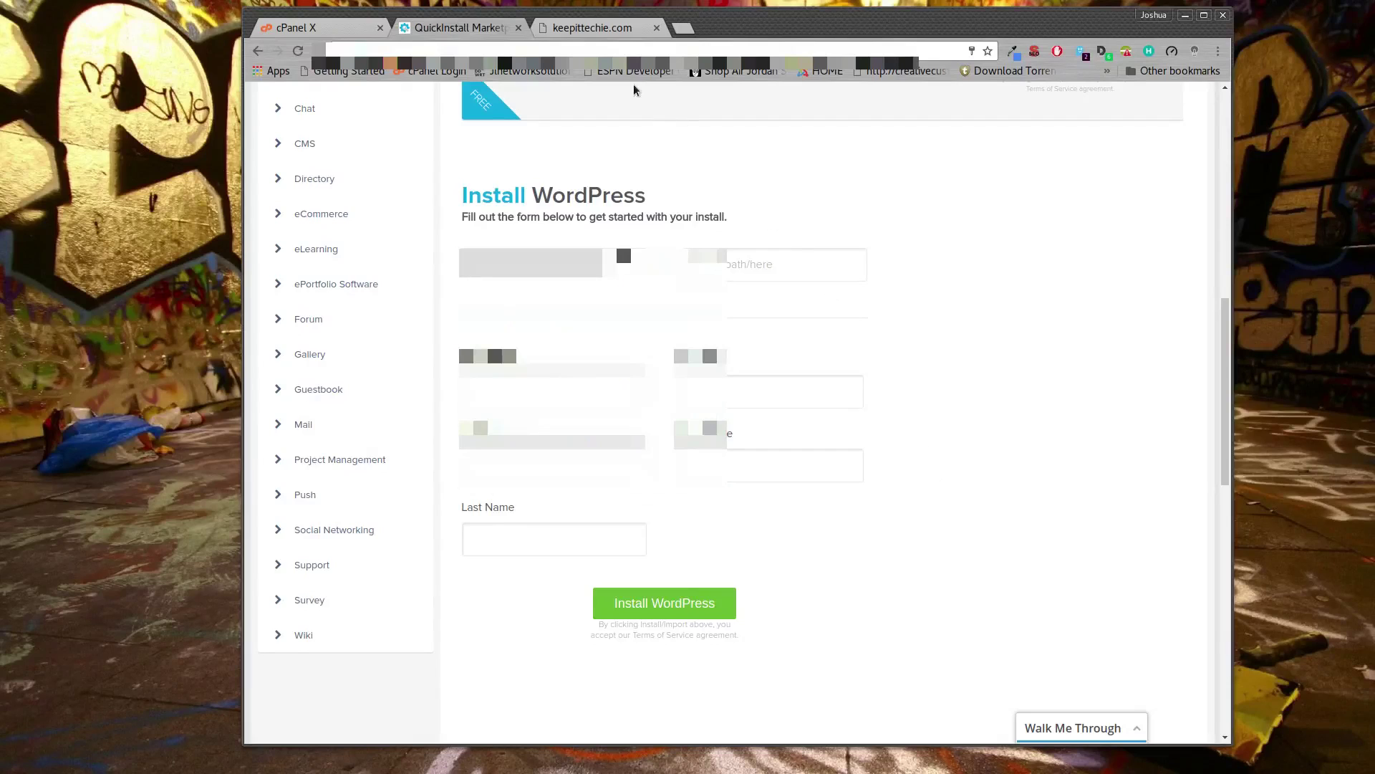
{"action": "left_click", "coordinate": [376, 33]}
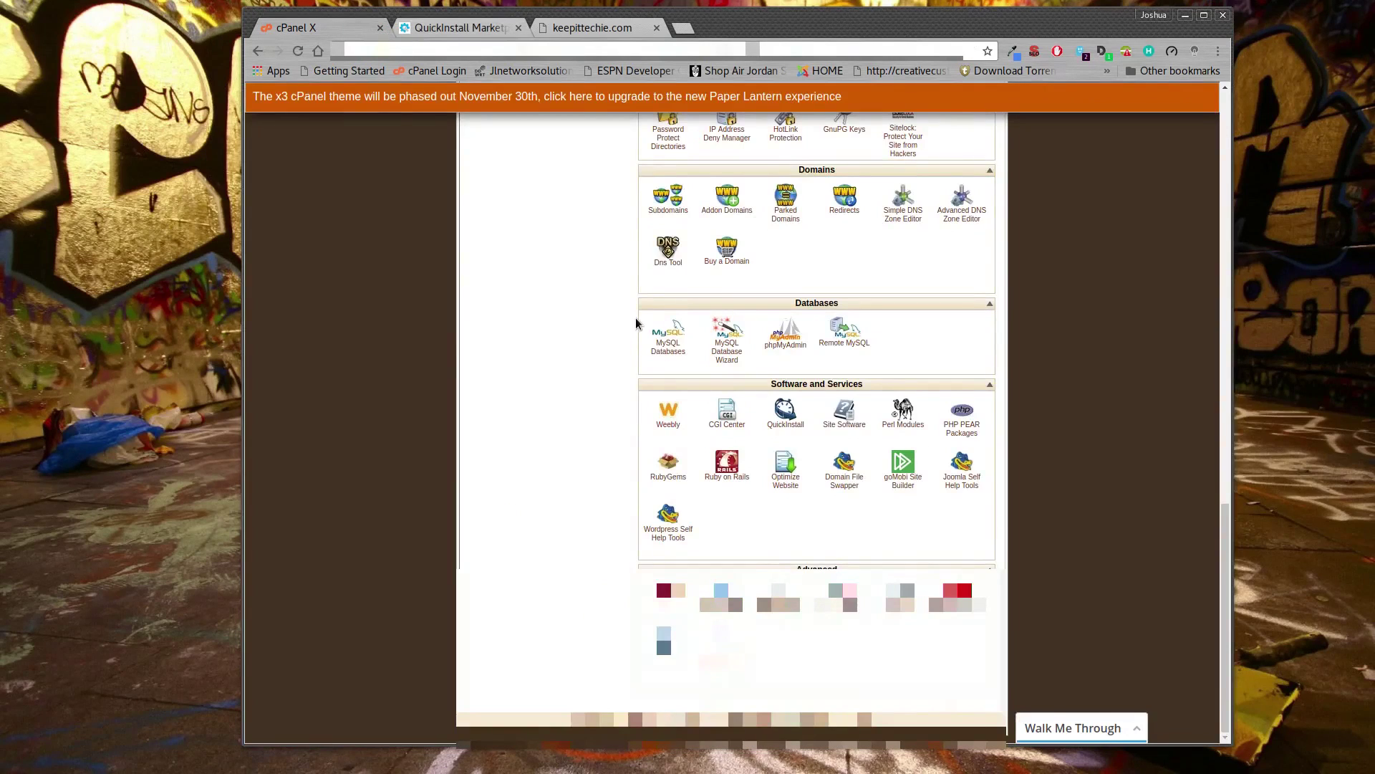
Go to Addon Domains in cPanel's Domains section.
{"action": "scroll", "coordinate": [634, 321], "scroll_direction": "up", "scroll_amount": 3}
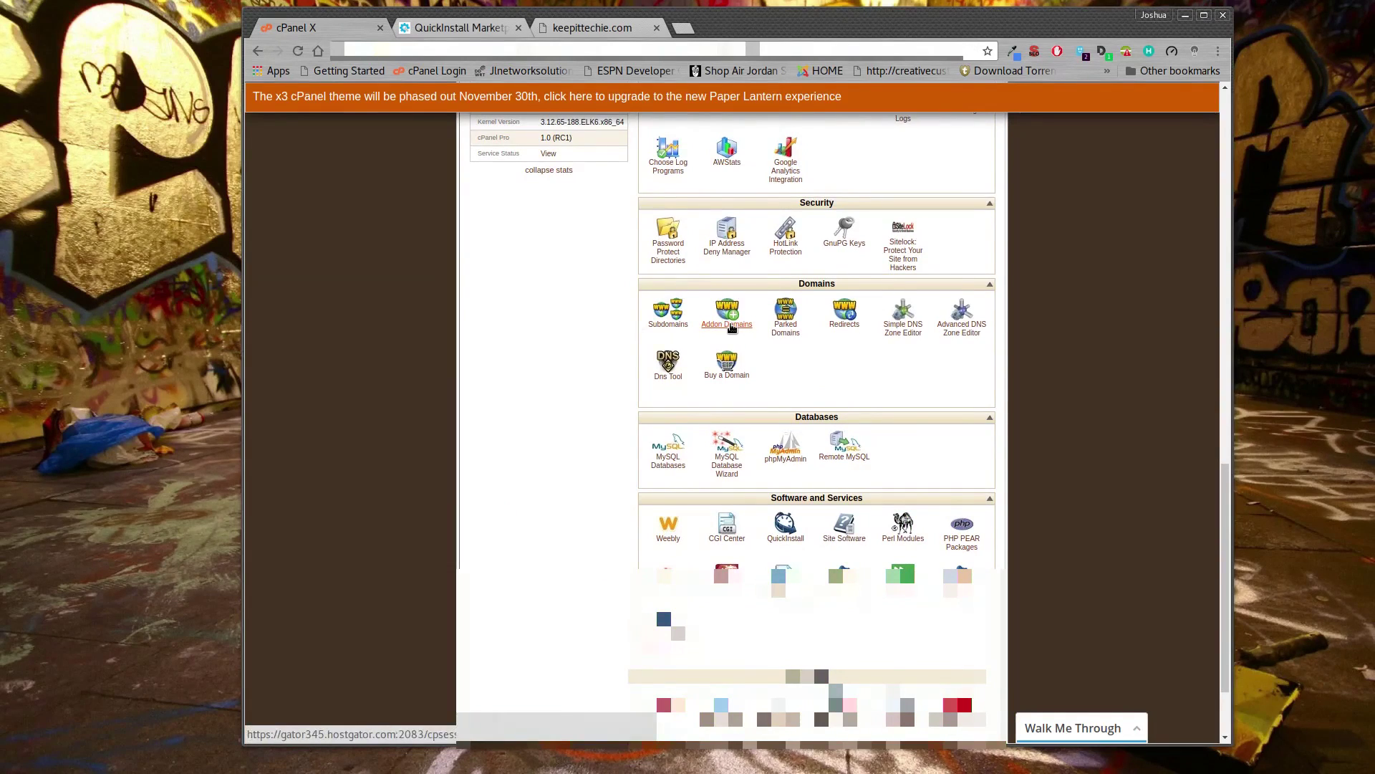
{"action": "left_click", "coordinate": [729, 325]}
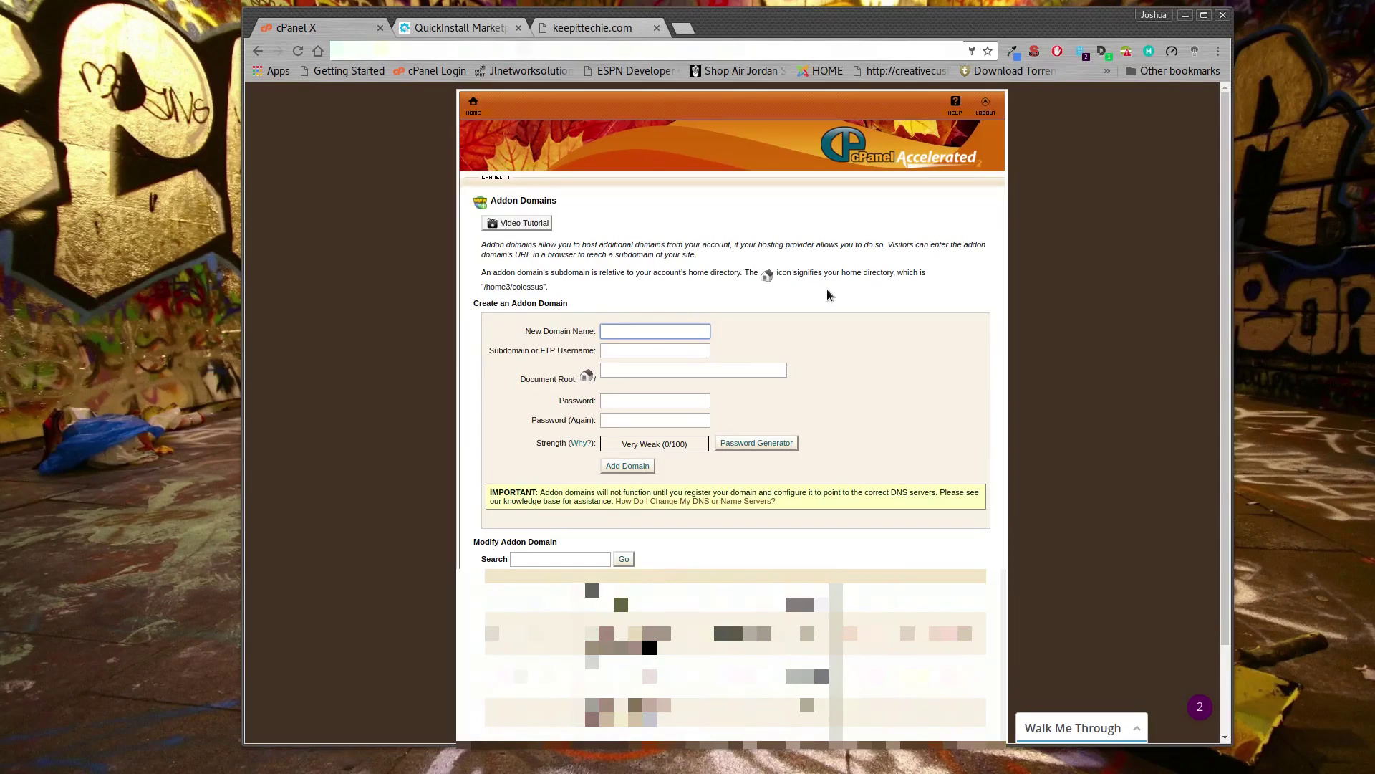
Enter keepittechie.com as the addon domain, keeping the autofilled subdomain and document root.
{"action": "type", "text": "kep"}
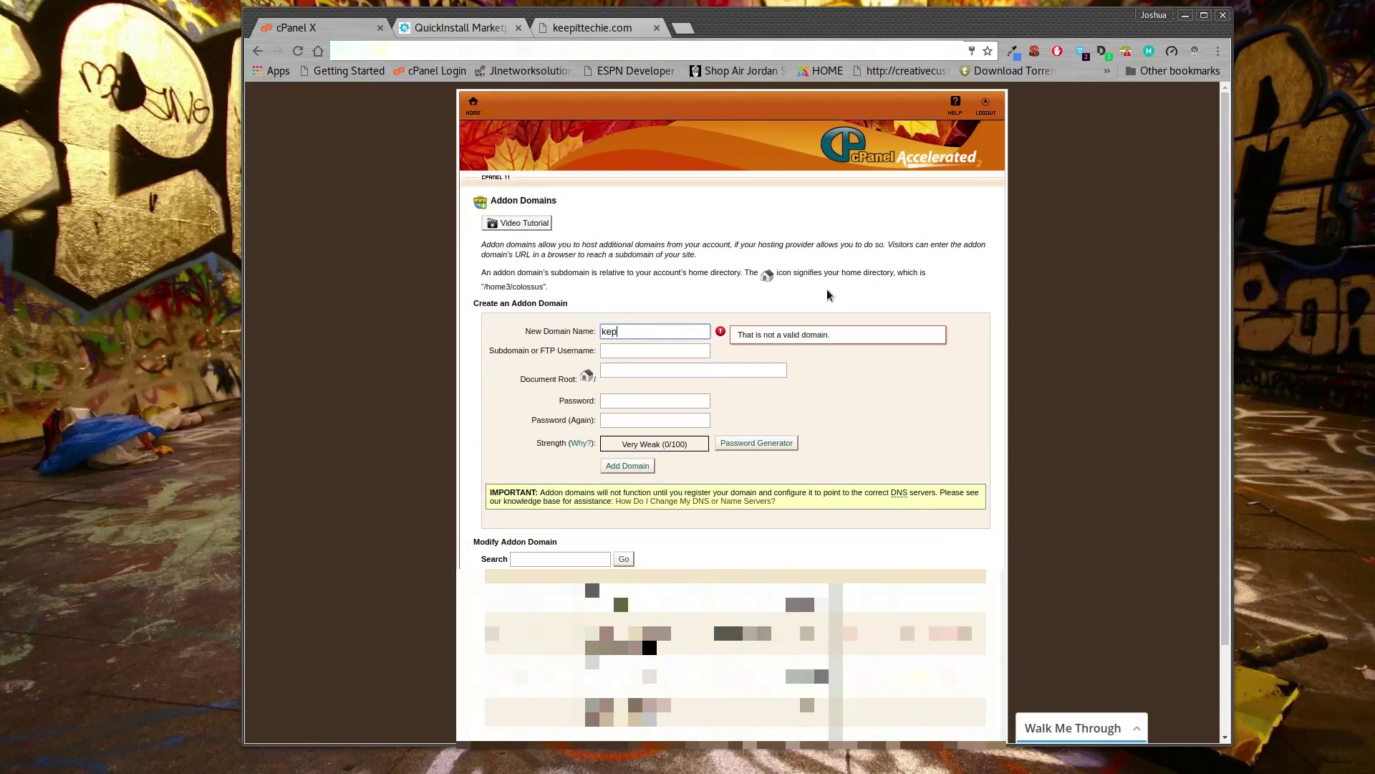
{"action": "key", "text": "BackSpace"}
{"action": "type", "text": "epittechie.com"}
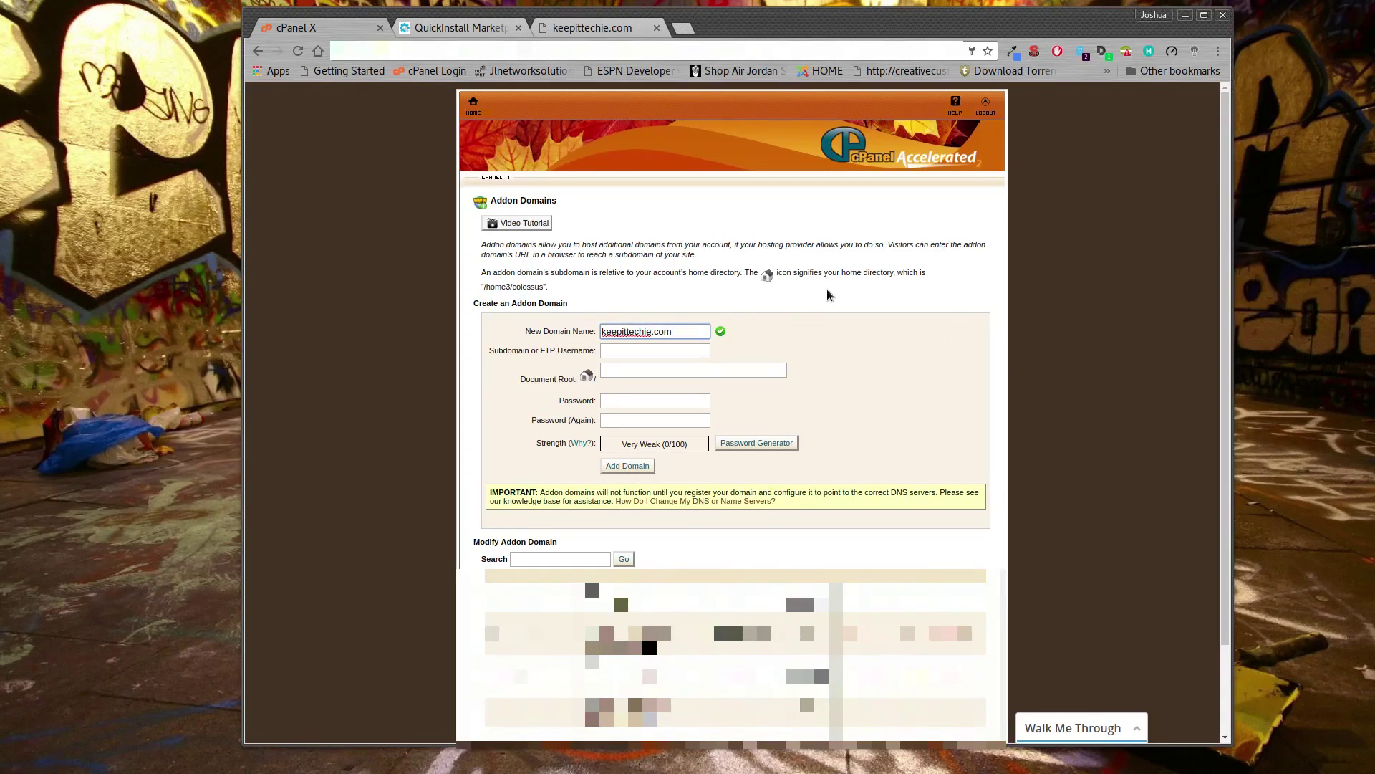
{"action": "key", "text": "Tab"}
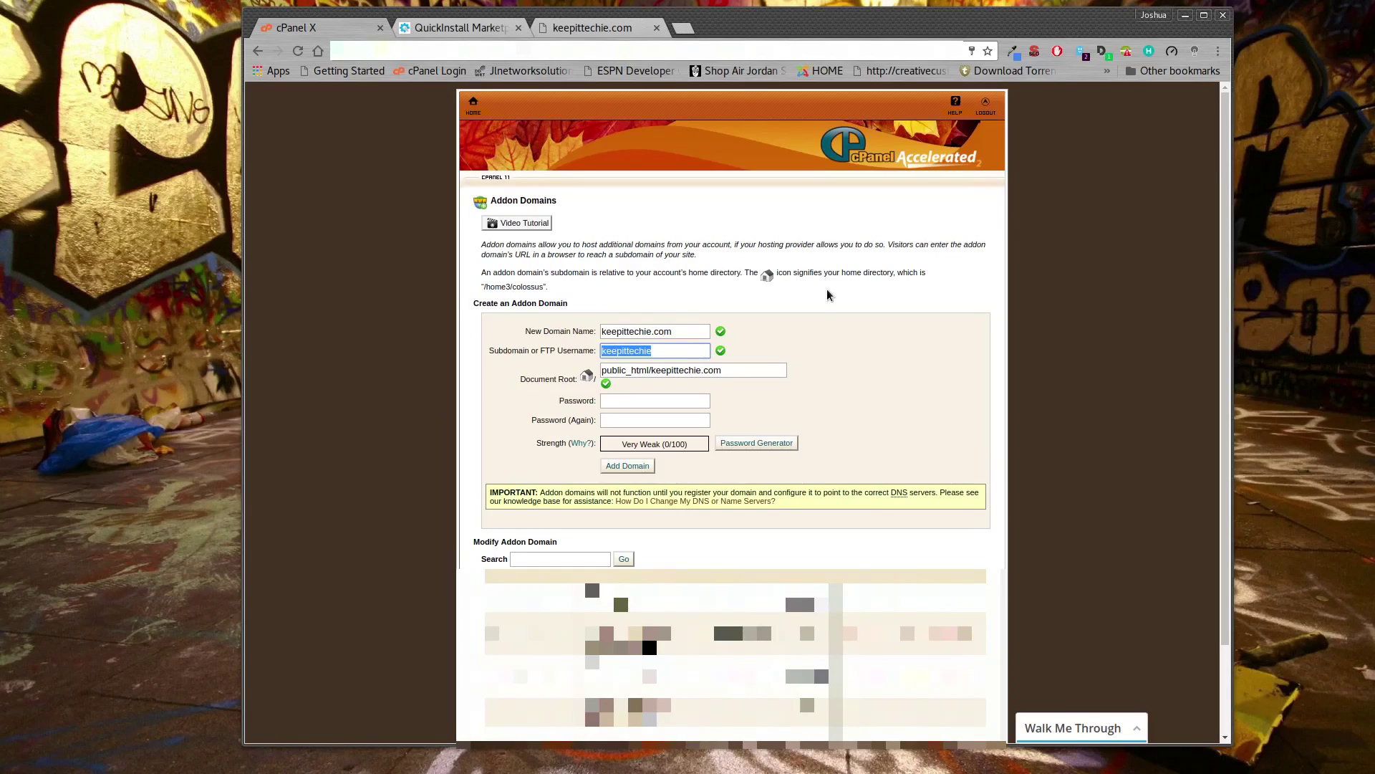
{"action": "key", "text": "Tab"}
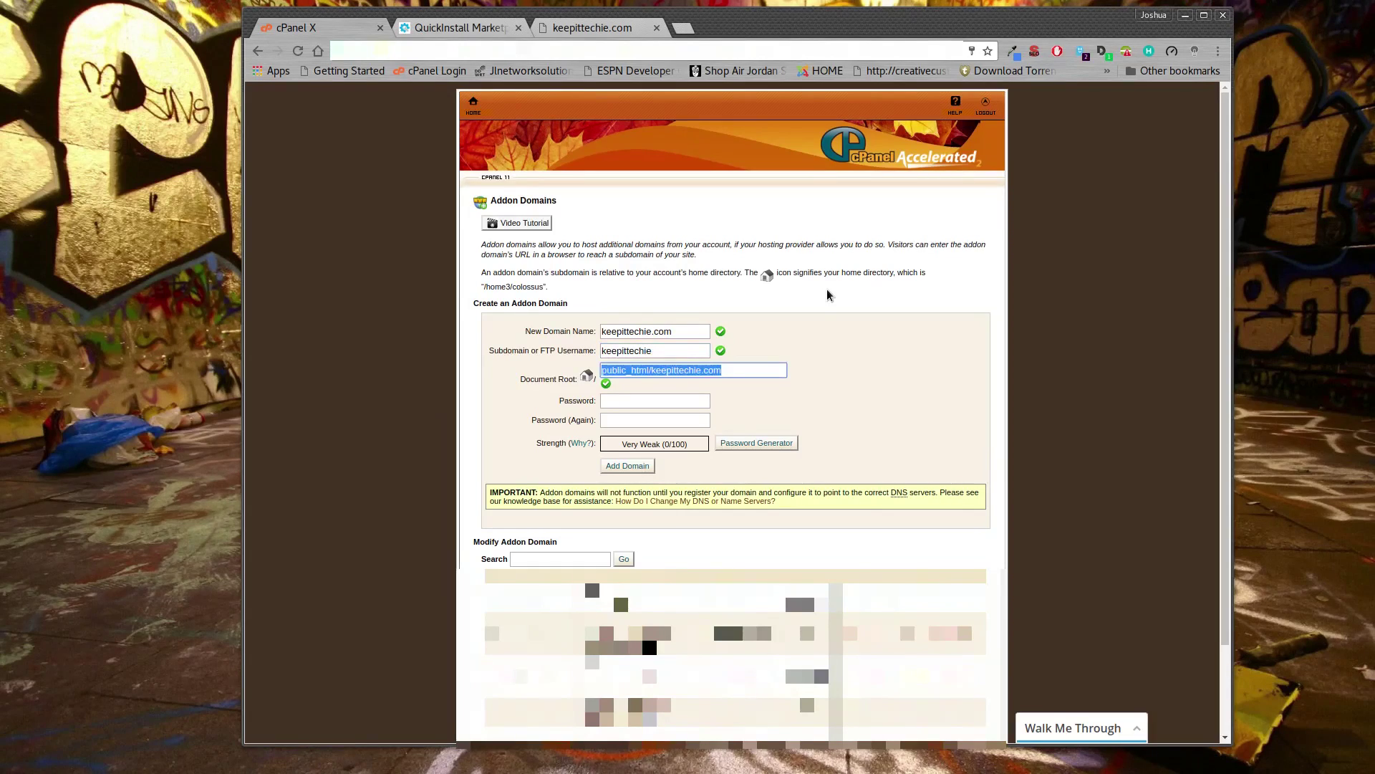
{"action": "key", "text": "Tab"}
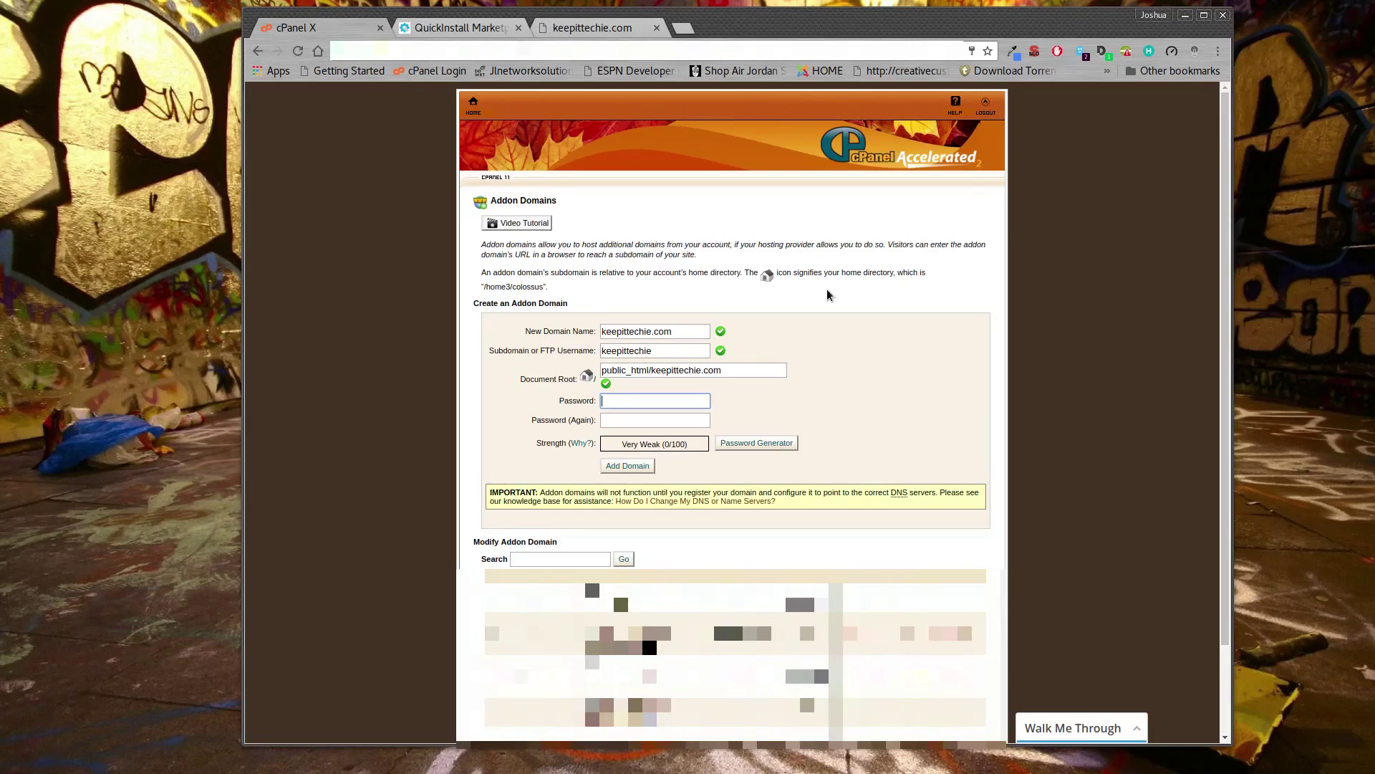
Generate and copy a Very Strong password, use it, and add the keepittechie.com domain.
{"action": "type", "text": "•••••"}
{"action": "key", "text": "BackSpace"}
{"action": "key", "text": "BackSpace"}
{"action": "key", "text": "BackSpace"}
{"action": "key", "text": "BackSpace"}
{"action": "key", "text": "BackSpace"}
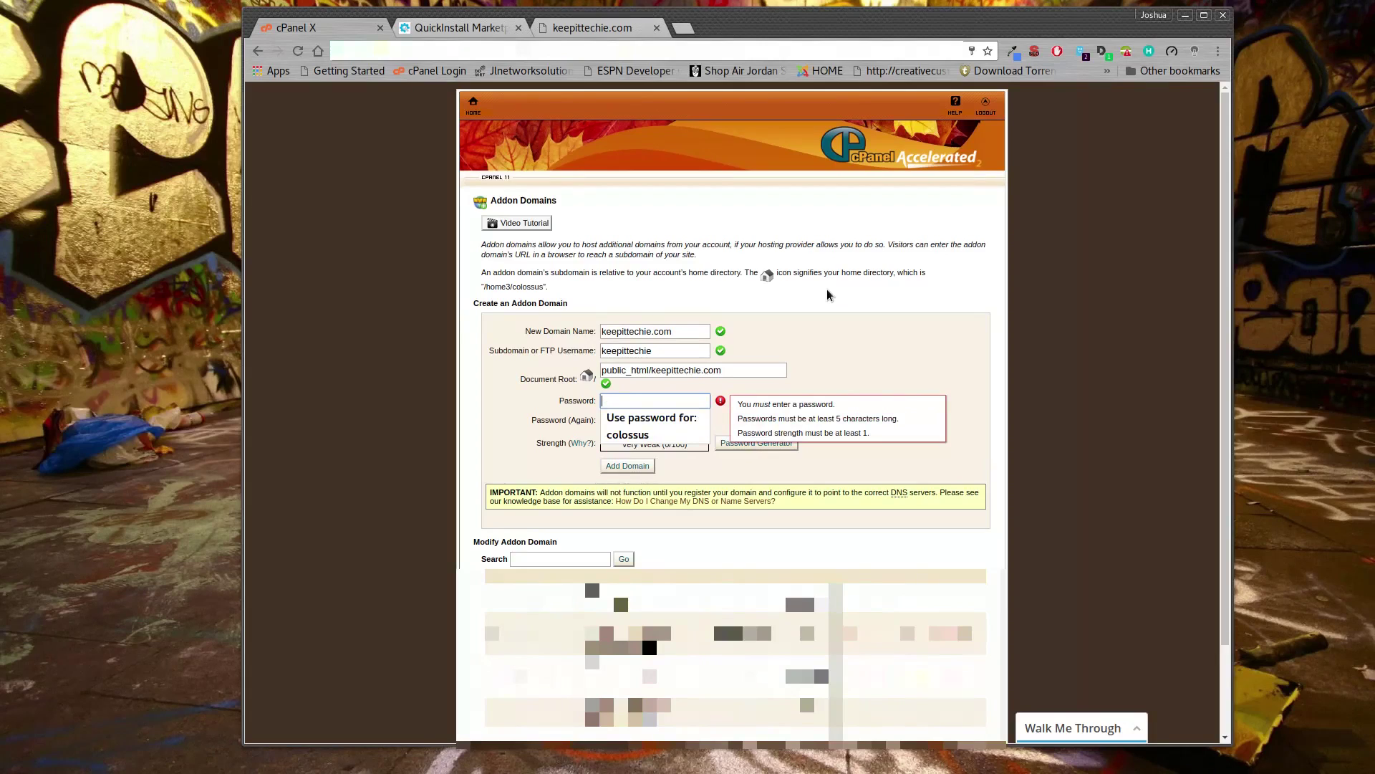
{"action": "left_click", "coordinate": [908, 351]}
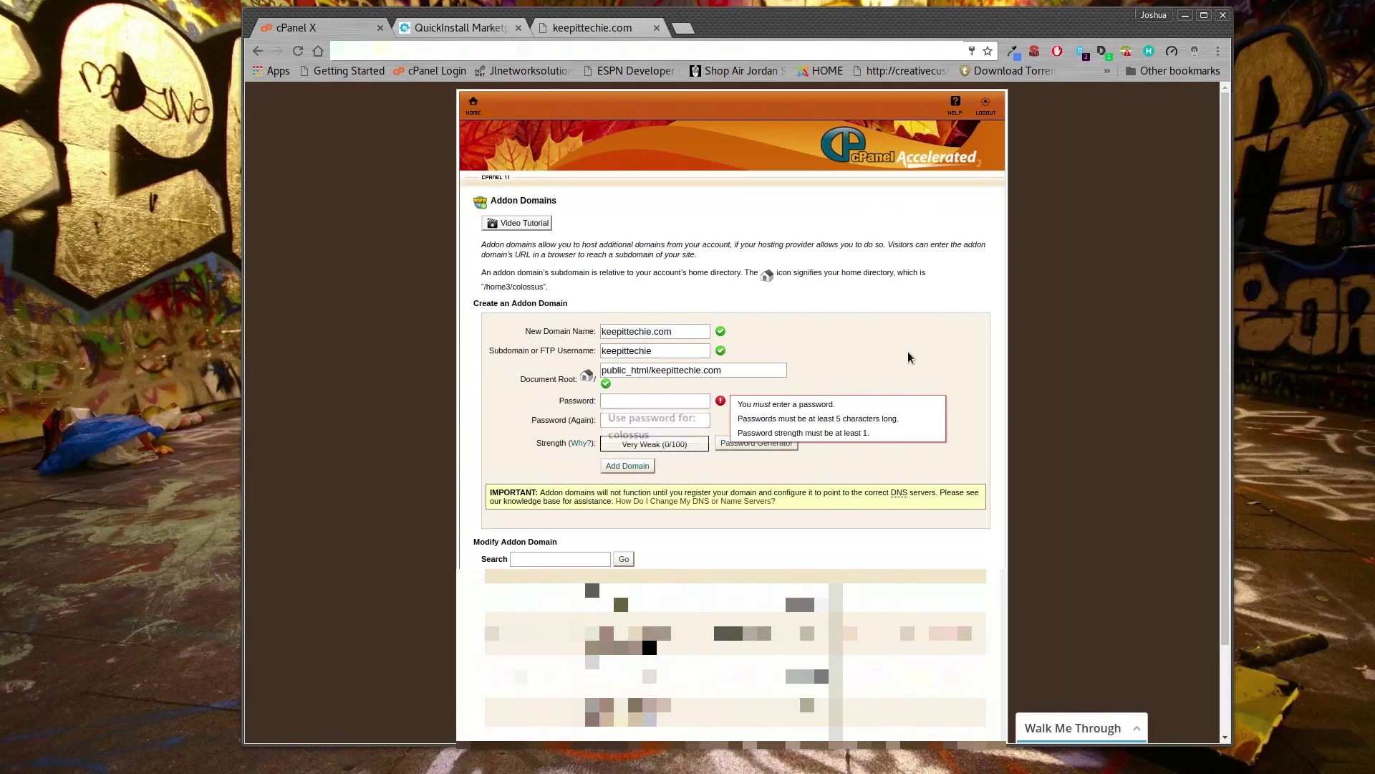
{"action": "left_click", "coordinate": [765, 443]}
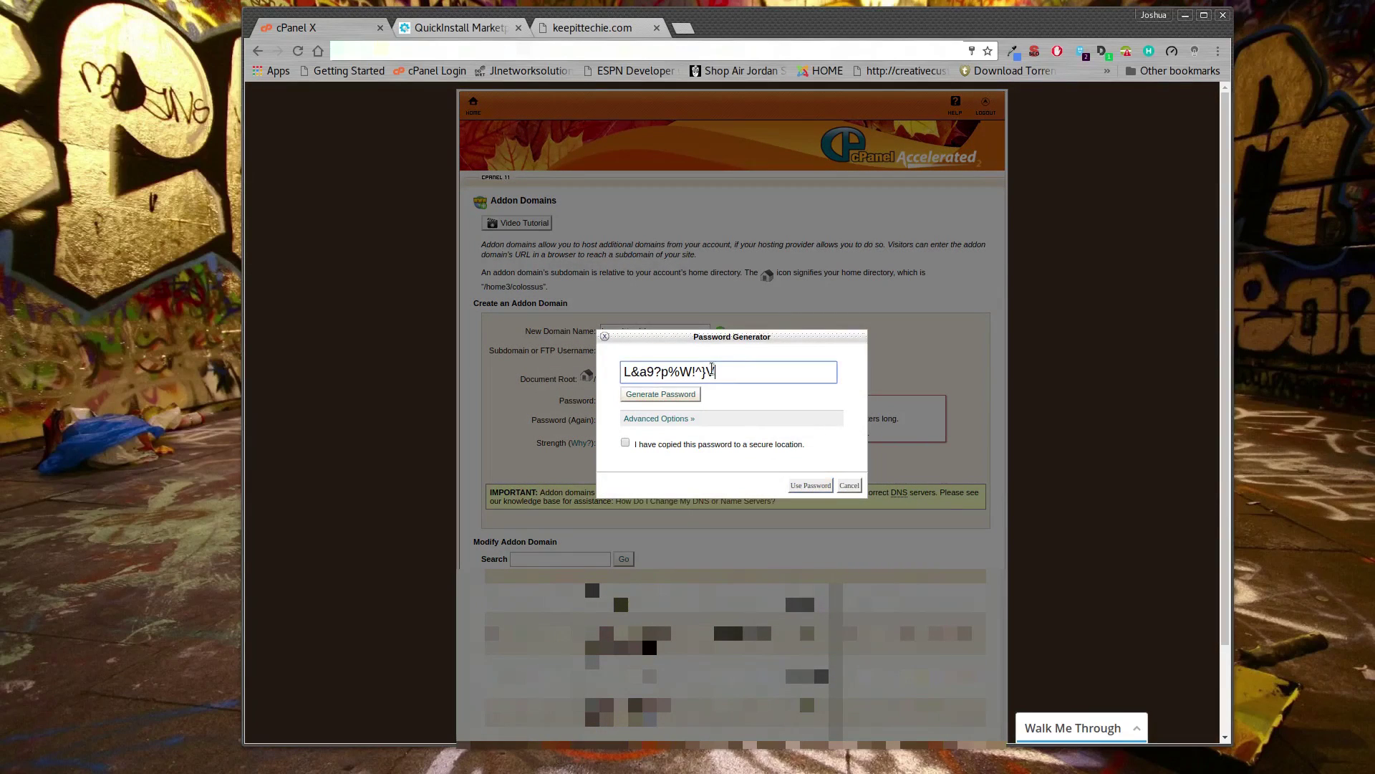
{"action": "triple_click", "coordinate": [710, 372]}
{"action": "right_click", "coordinate": [700, 381]}
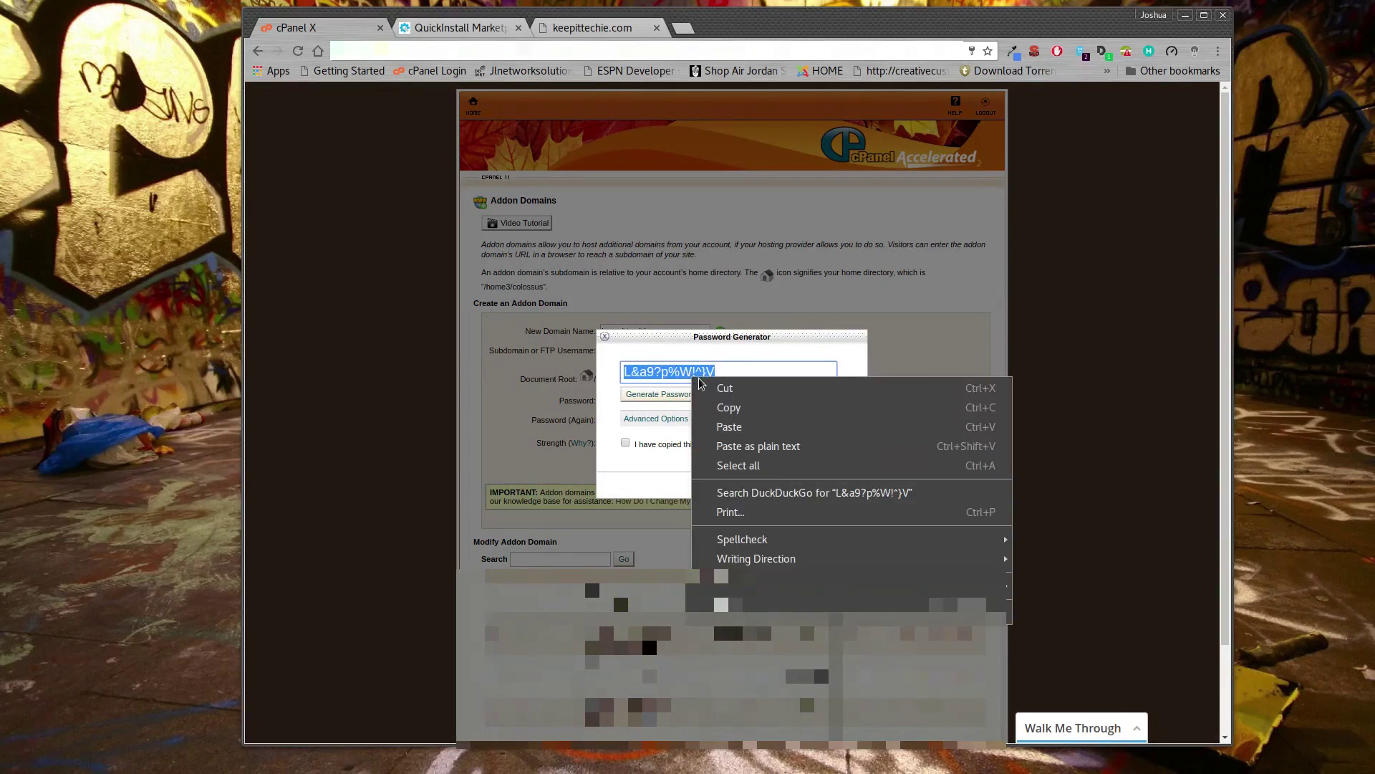
{"action": "left_click", "coordinate": [721, 408]}
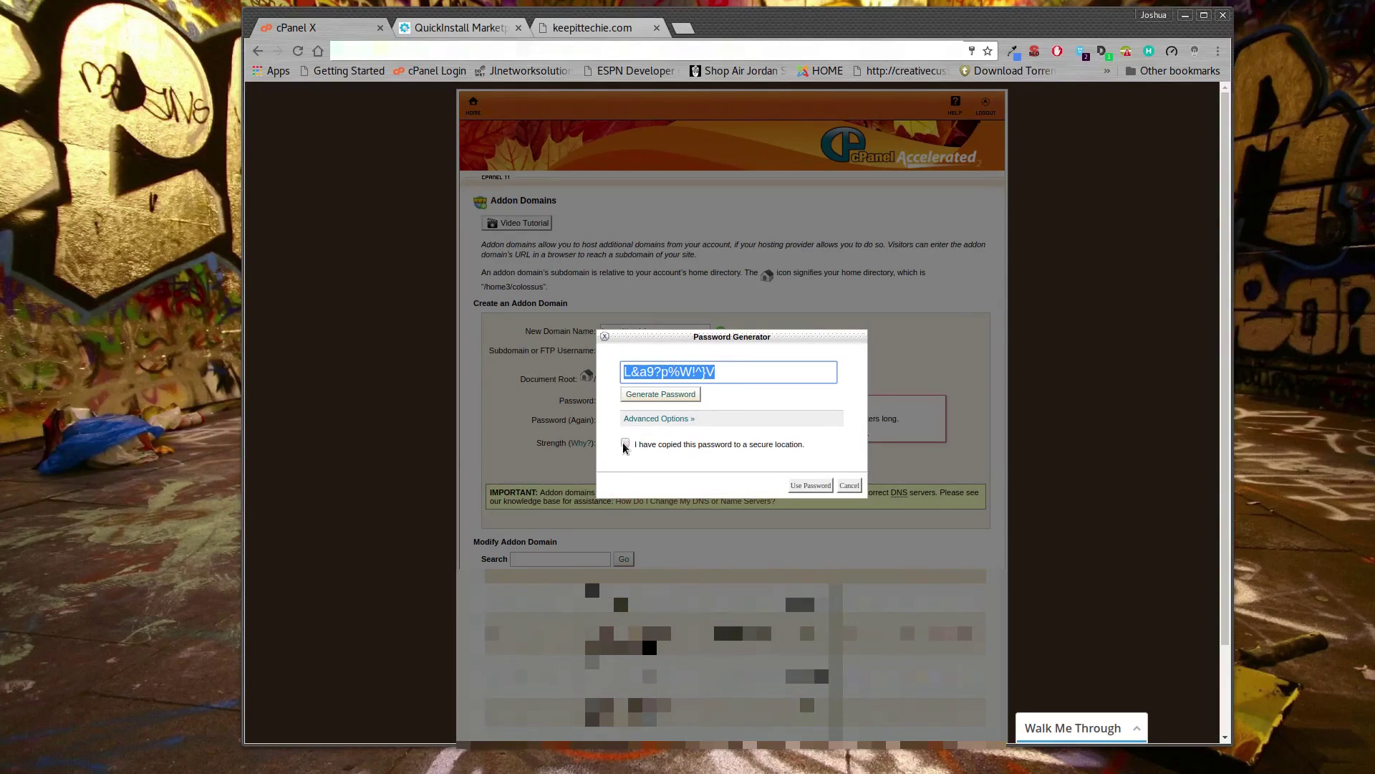
{"action": "left_click", "coordinate": [625, 443]}
{"action": "left_click", "coordinate": [811, 485]}
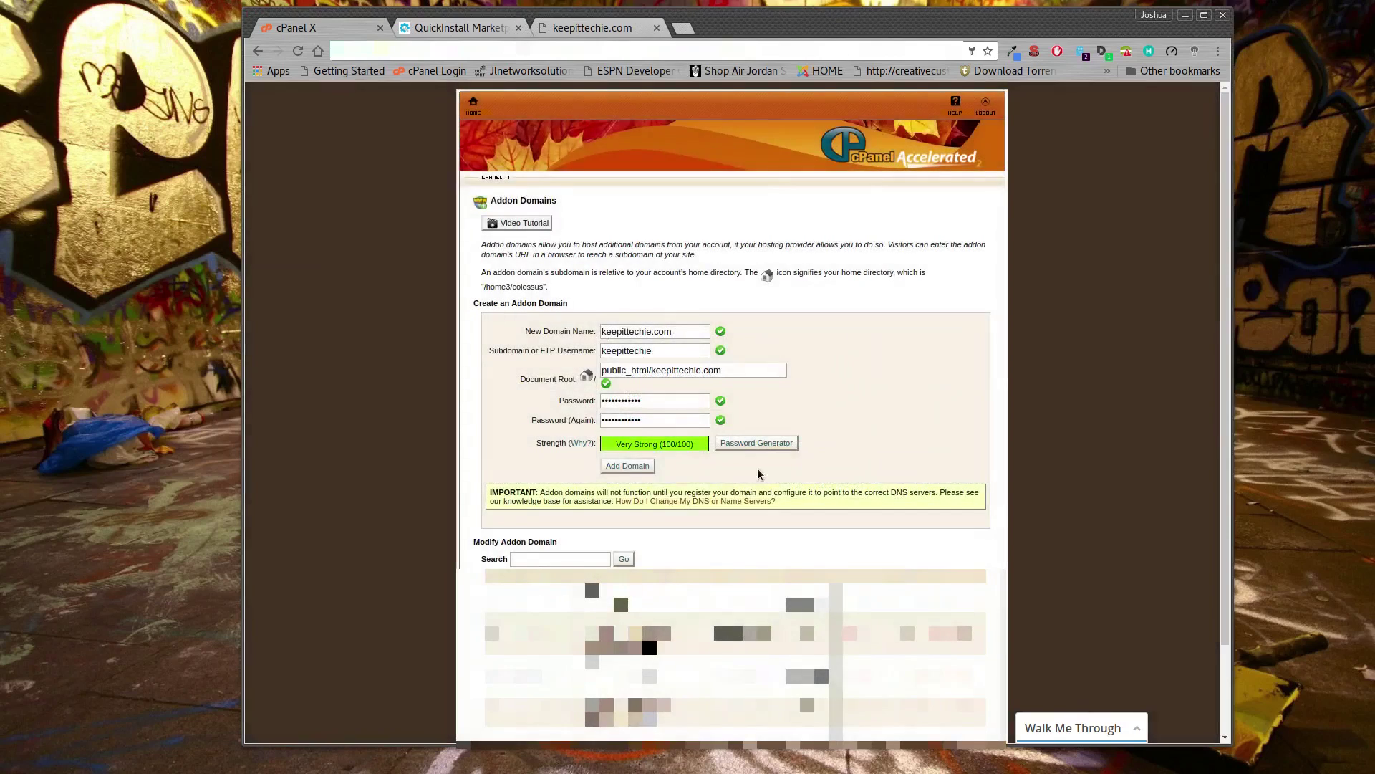
{"action": "left_click", "coordinate": [627, 466]}
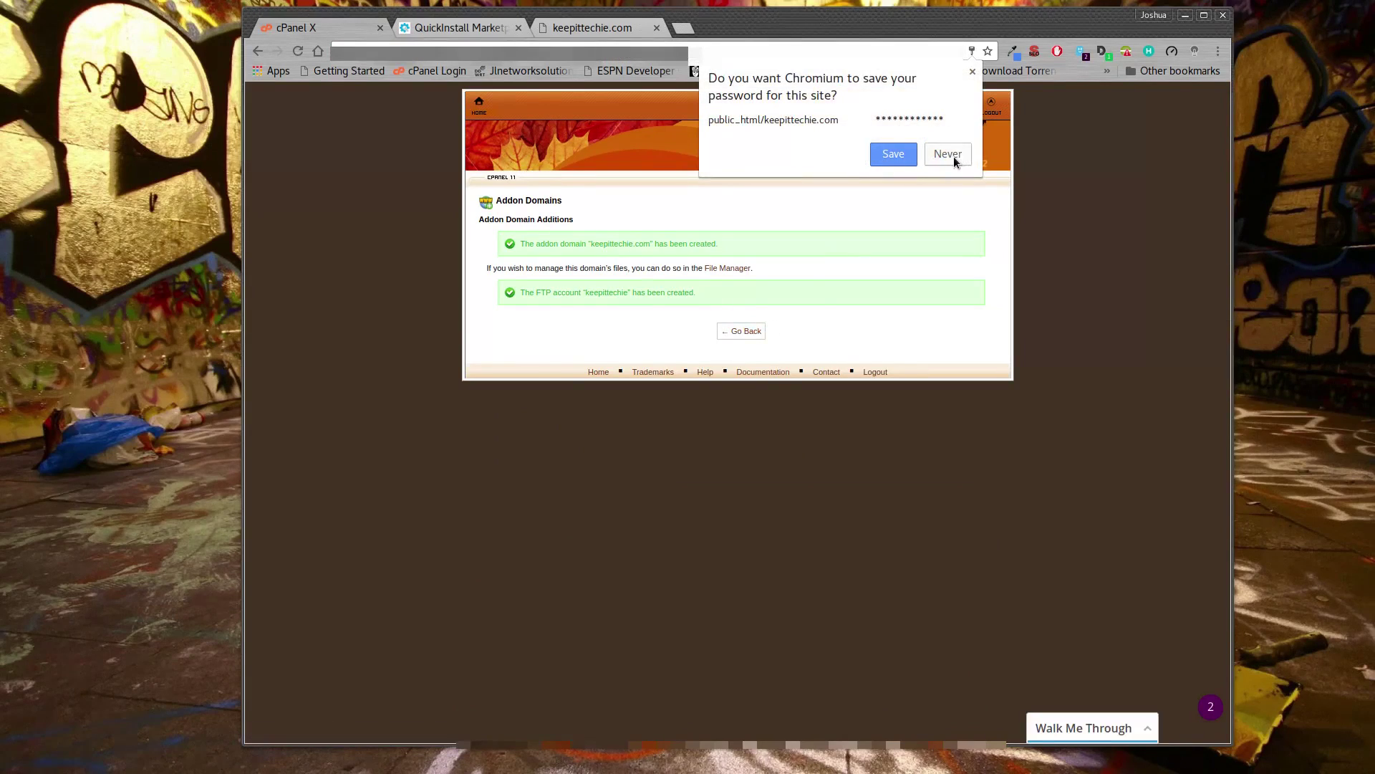
Decline Chromium's save-password prompt and go back to the Addon Domains form.
{"action": "left_click", "coordinate": [972, 72]}
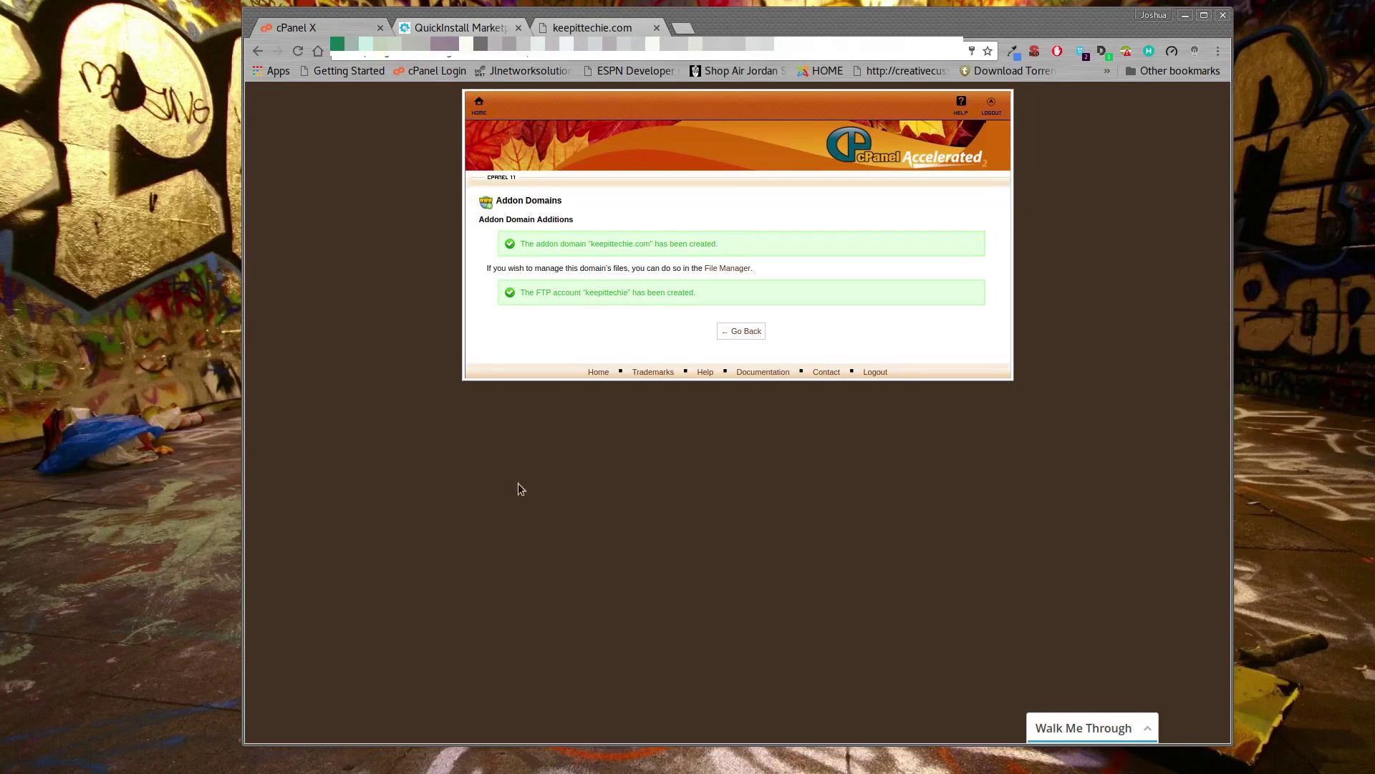
{"action": "left_click", "coordinate": [741, 330]}
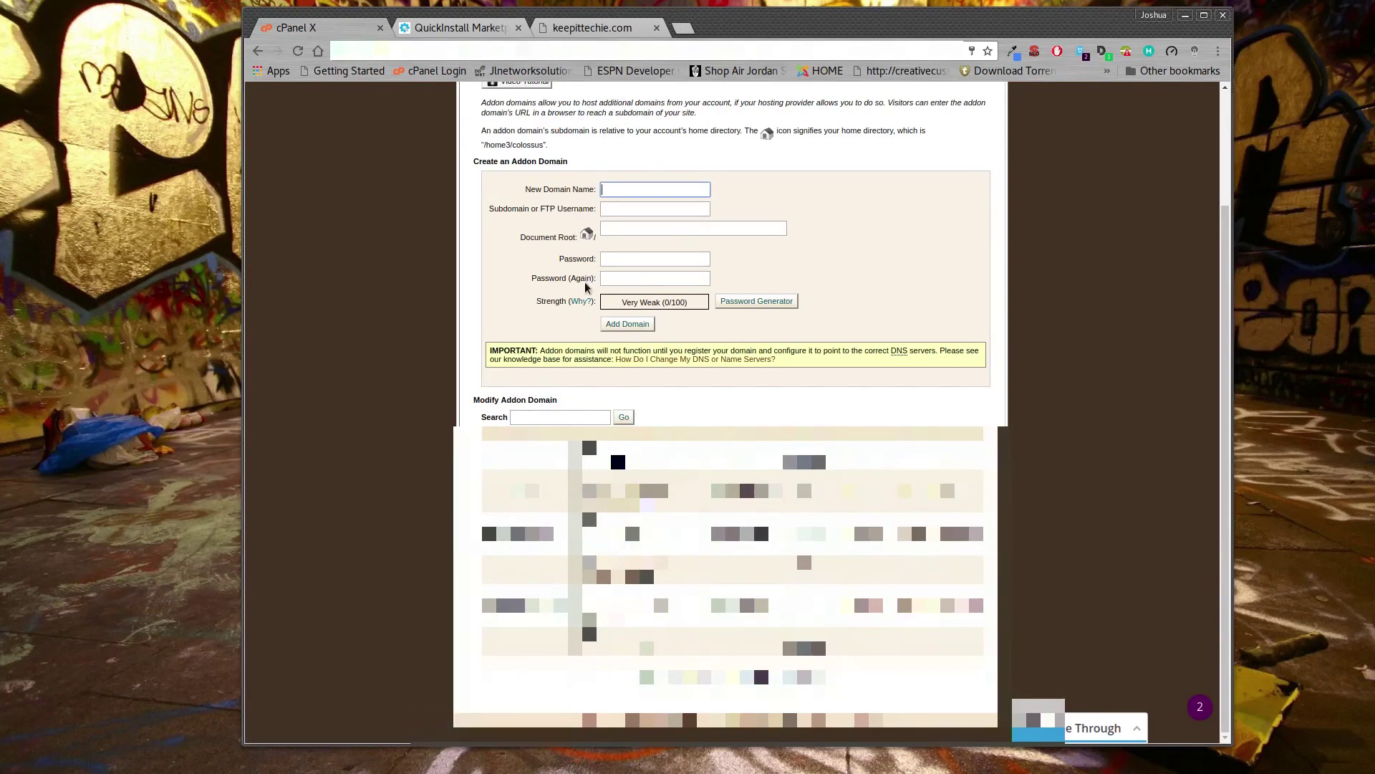
Return to cPanel Home and launch File Manager at the Home Directory.
{"action": "scroll", "coordinate": [503, 203], "scroll_direction": "up", "scroll_amount": 3}
{"action": "left_click", "coordinate": [473, 106]}
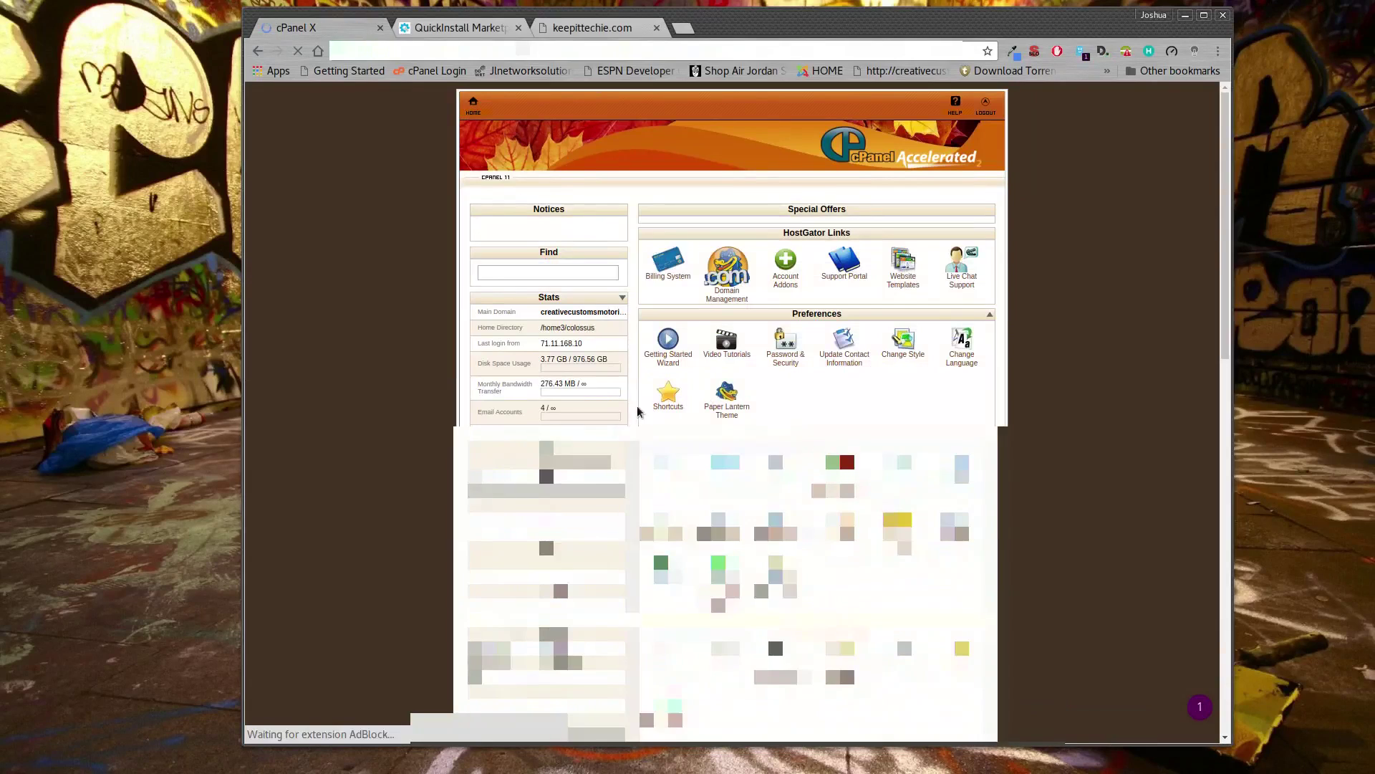
{"action": "scroll", "coordinate": [767, 462], "scroll_direction": "down", "scroll_amount": 3}
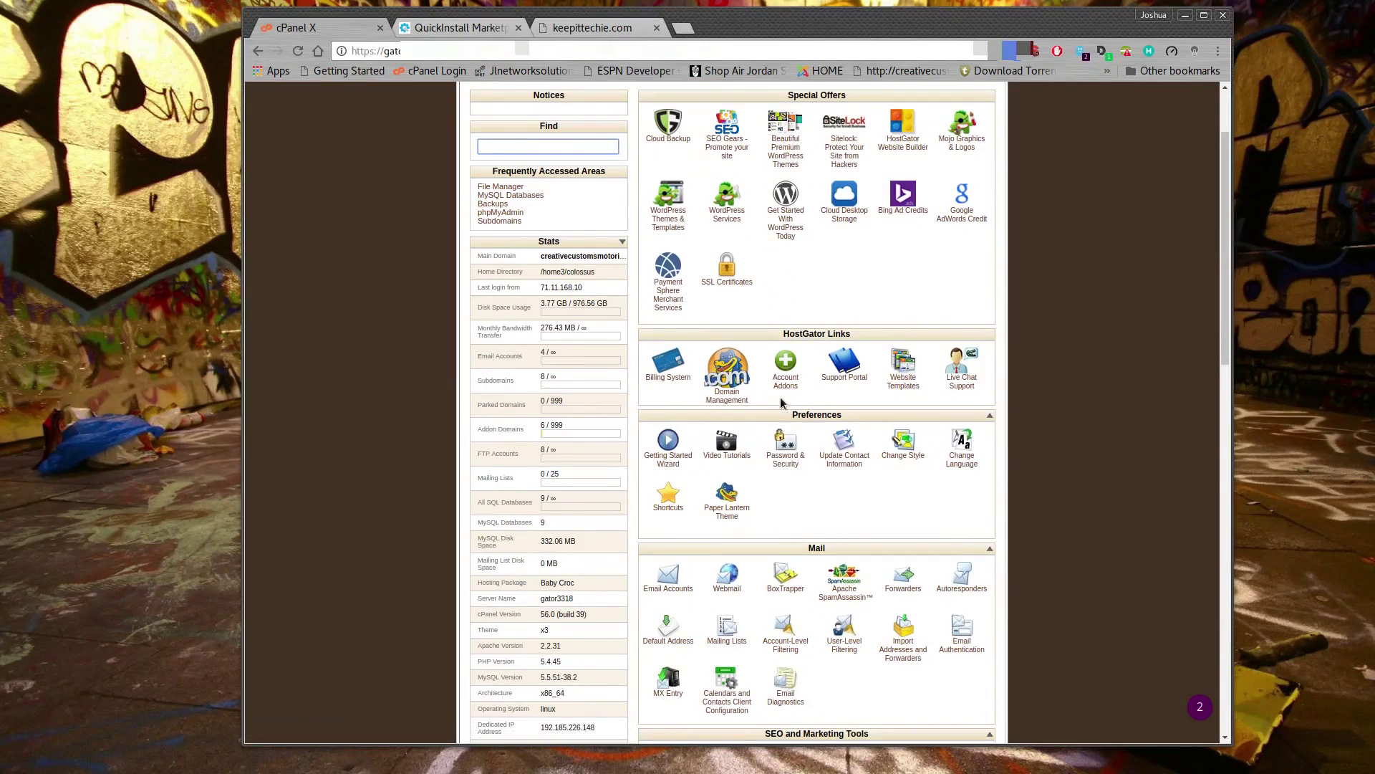
{"action": "scroll", "coordinate": [785, 373], "scroll_direction": "down", "scroll_amount": 1}
{"action": "scroll", "coordinate": [785, 376], "scroll_direction": "down", "scroll_amount": 2}
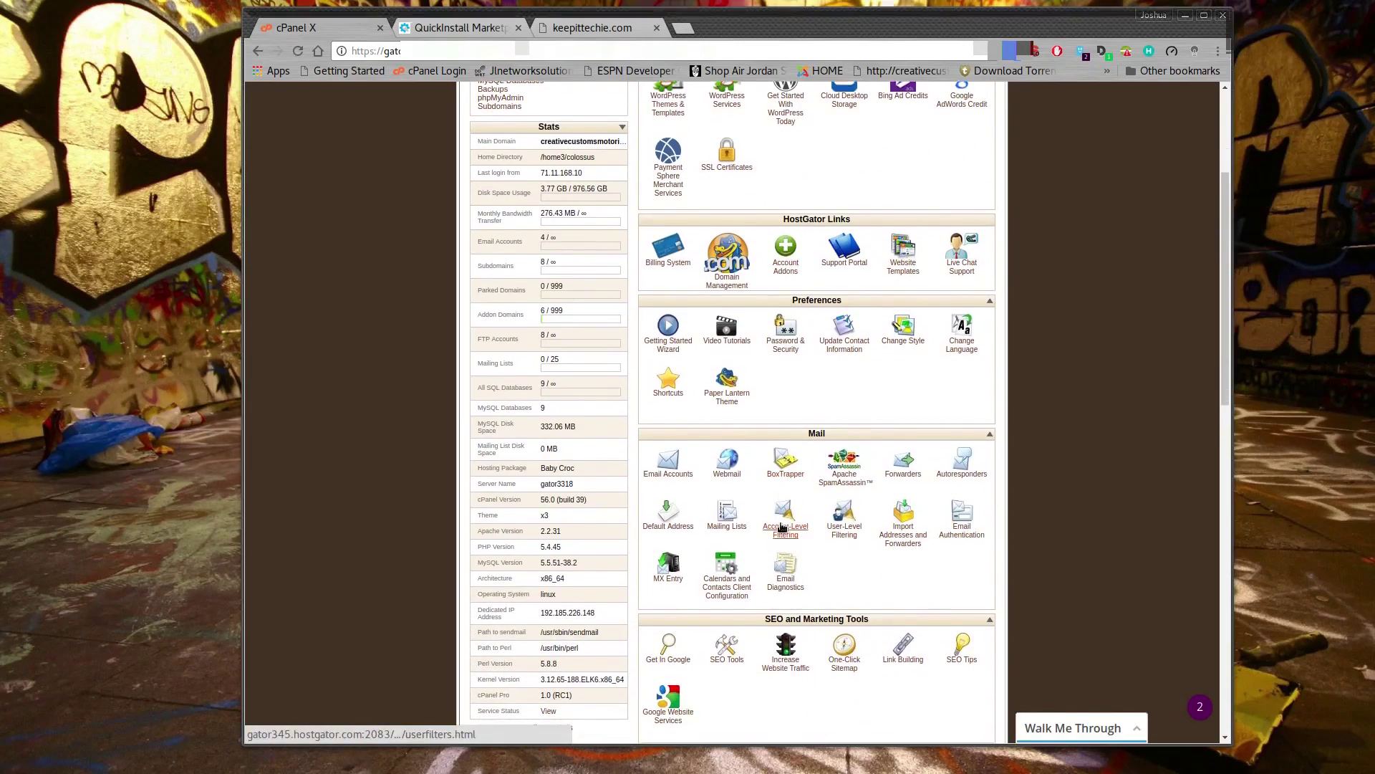
{"action": "scroll", "coordinate": [780, 516], "scroll_direction": "down", "scroll_amount": 3}
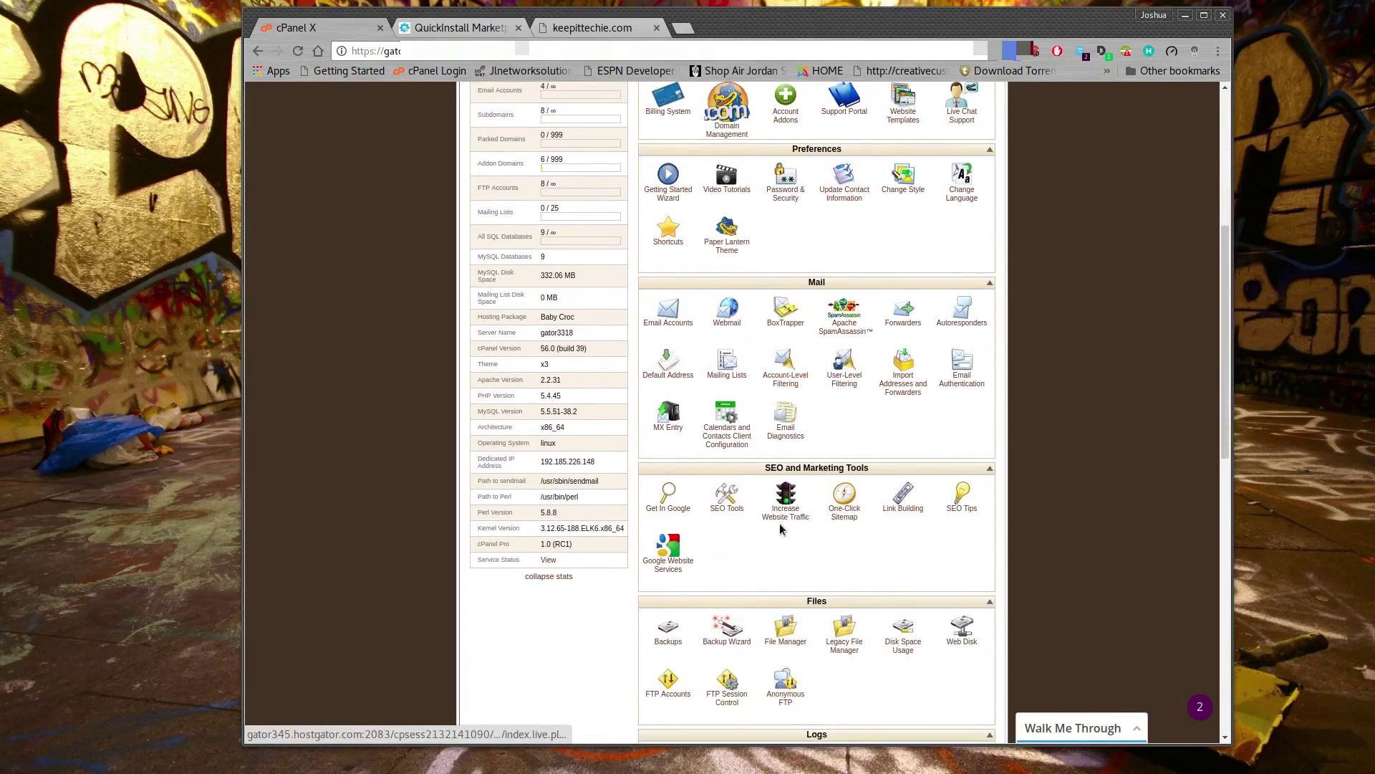
{"action": "left_click", "coordinate": [788, 645]}
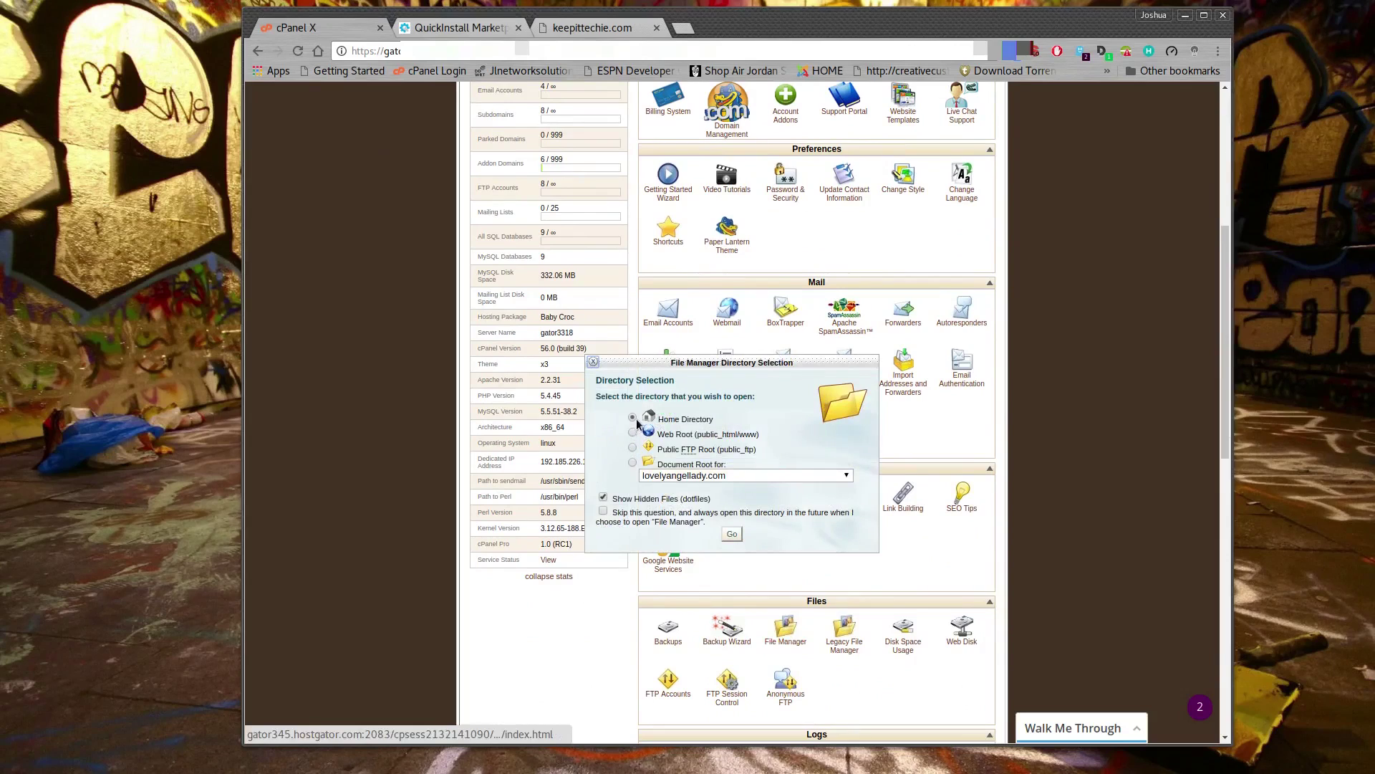
{"action": "left_click", "coordinate": [732, 534]}
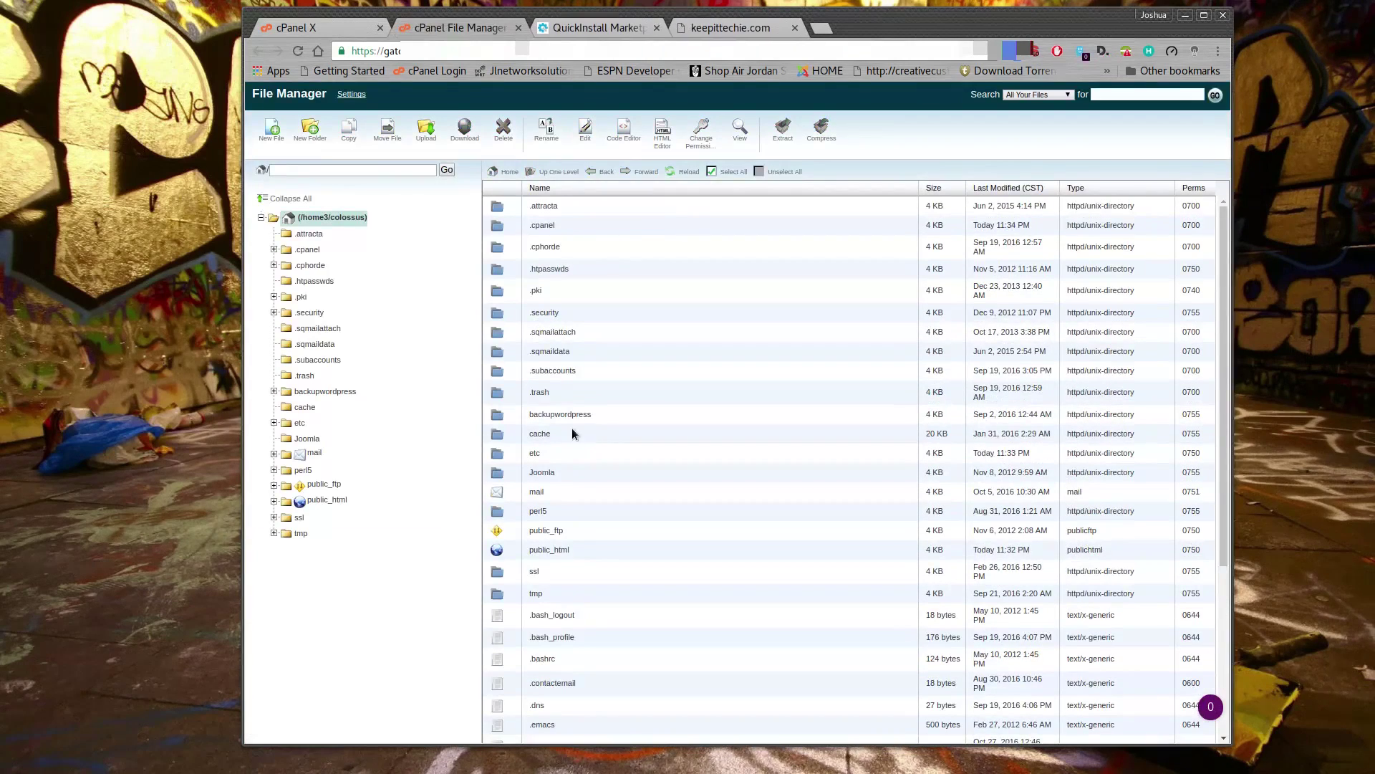
Open public_html/keepittechie.com in File Manager, then bring up QuickInstall's domain list.
{"action": "left_click", "coordinate": [275, 503]}
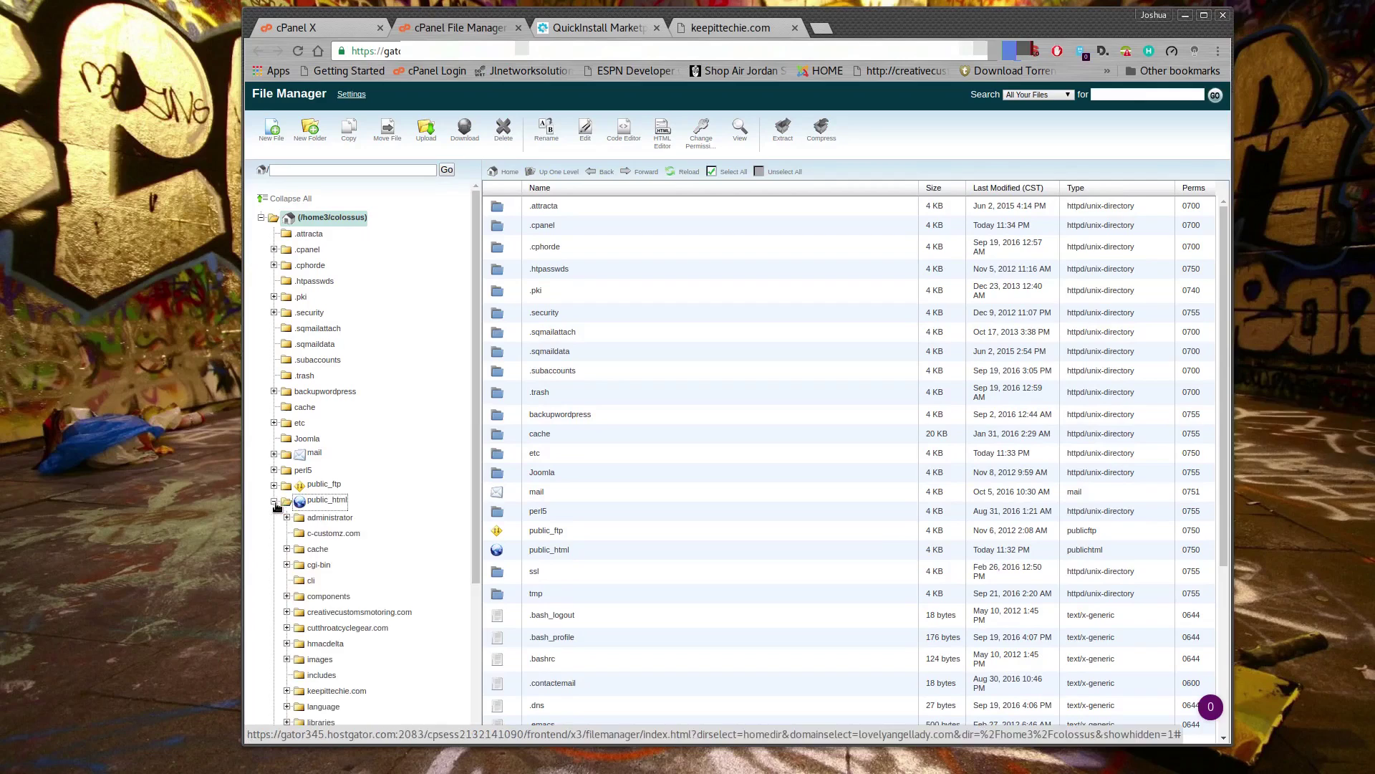
{"action": "left_click", "coordinate": [328, 503]}
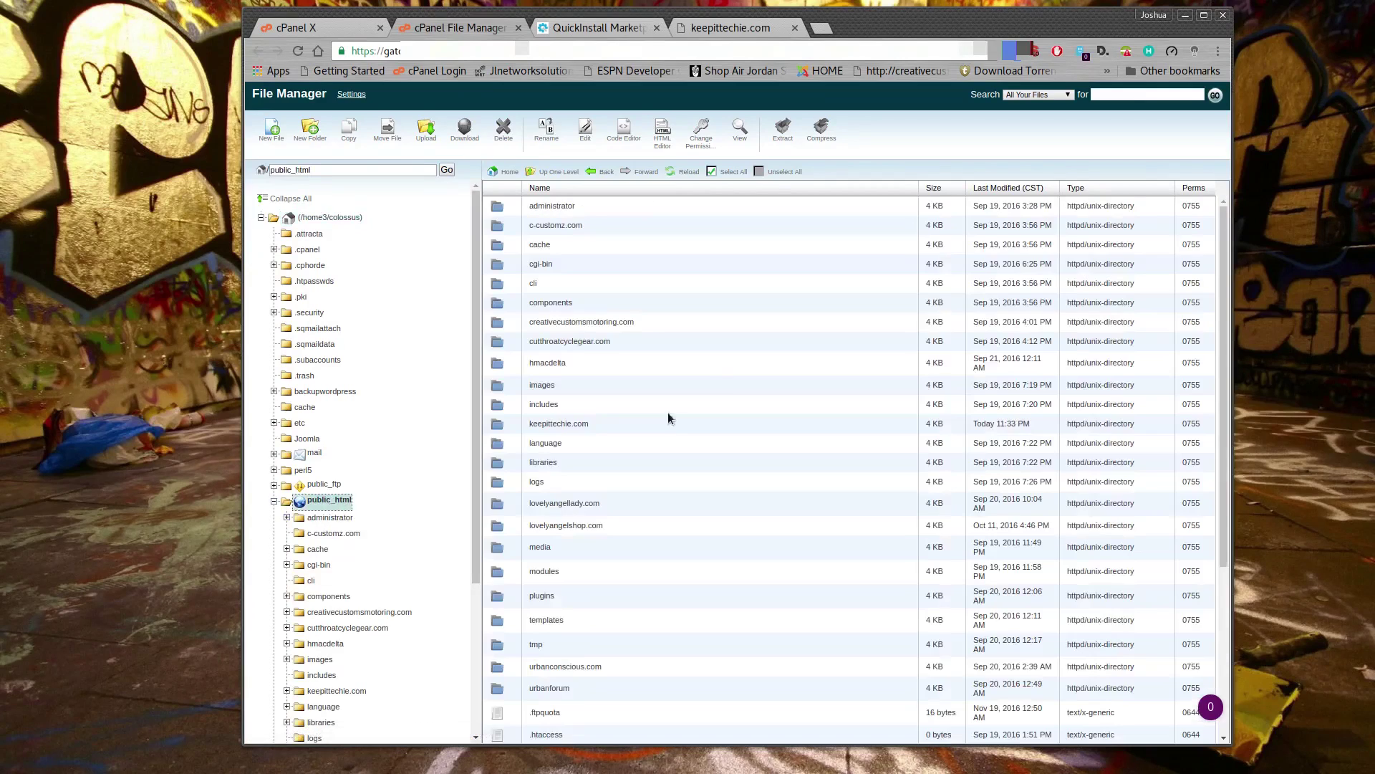
{"action": "left_click", "coordinate": [612, 426]}
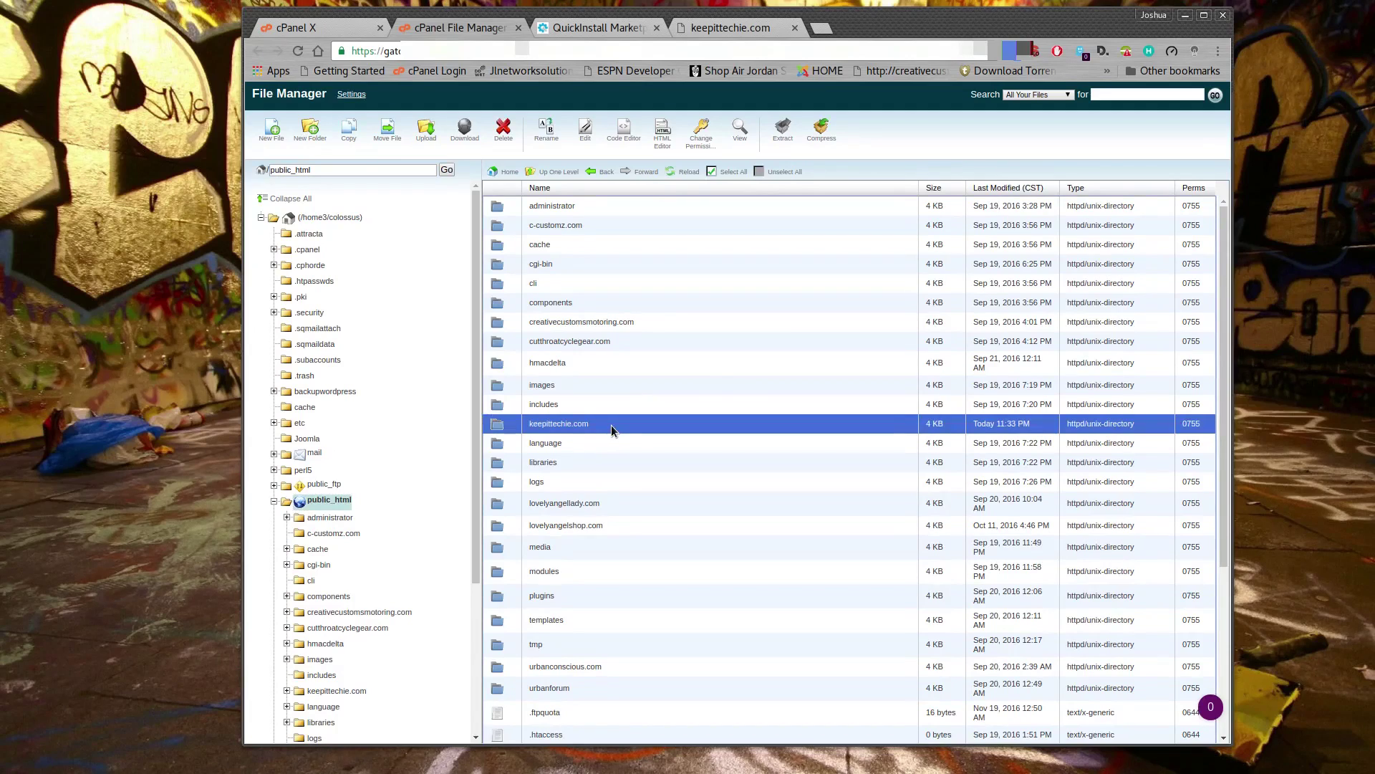
{"action": "double_click", "coordinate": [500, 424]}
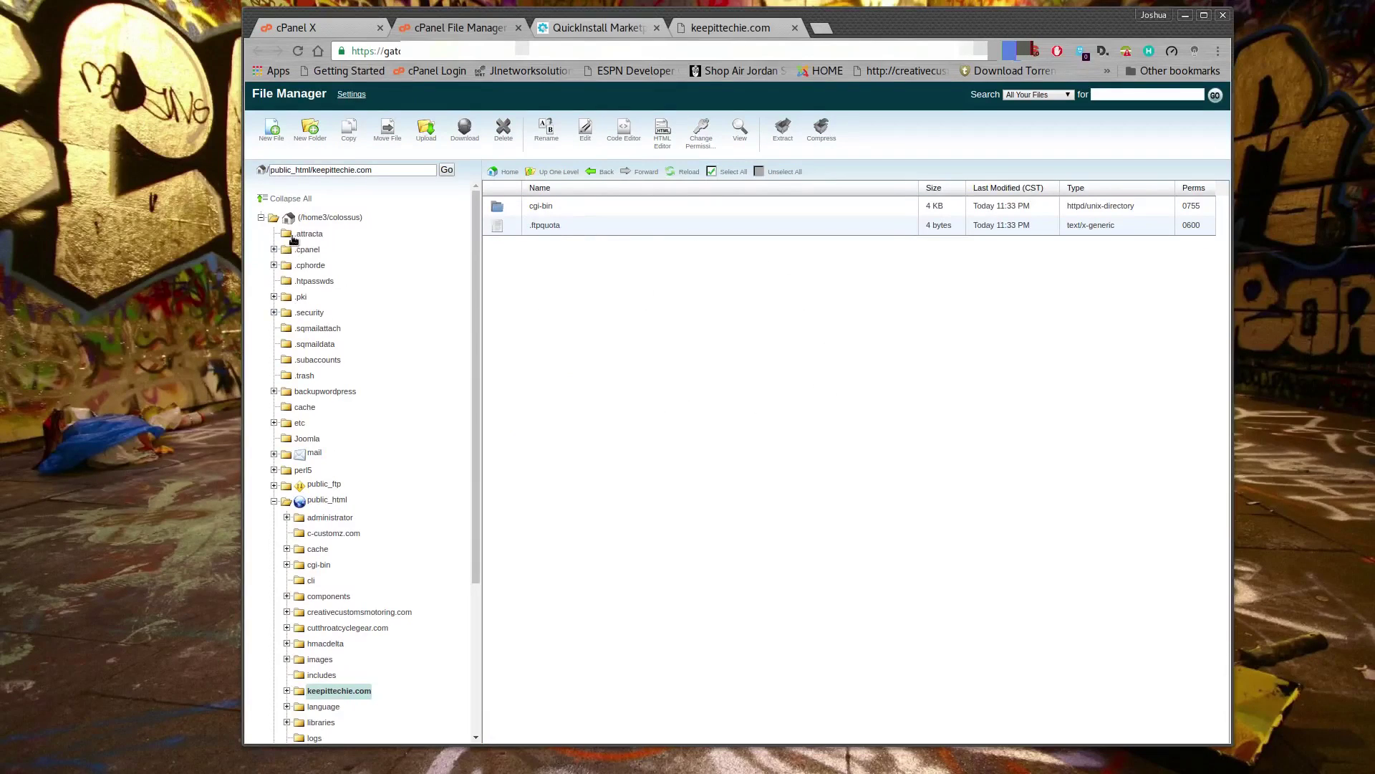
{"action": "left_click", "coordinate": [601, 28]}
{"action": "left_click", "coordinate": [631, 265]}
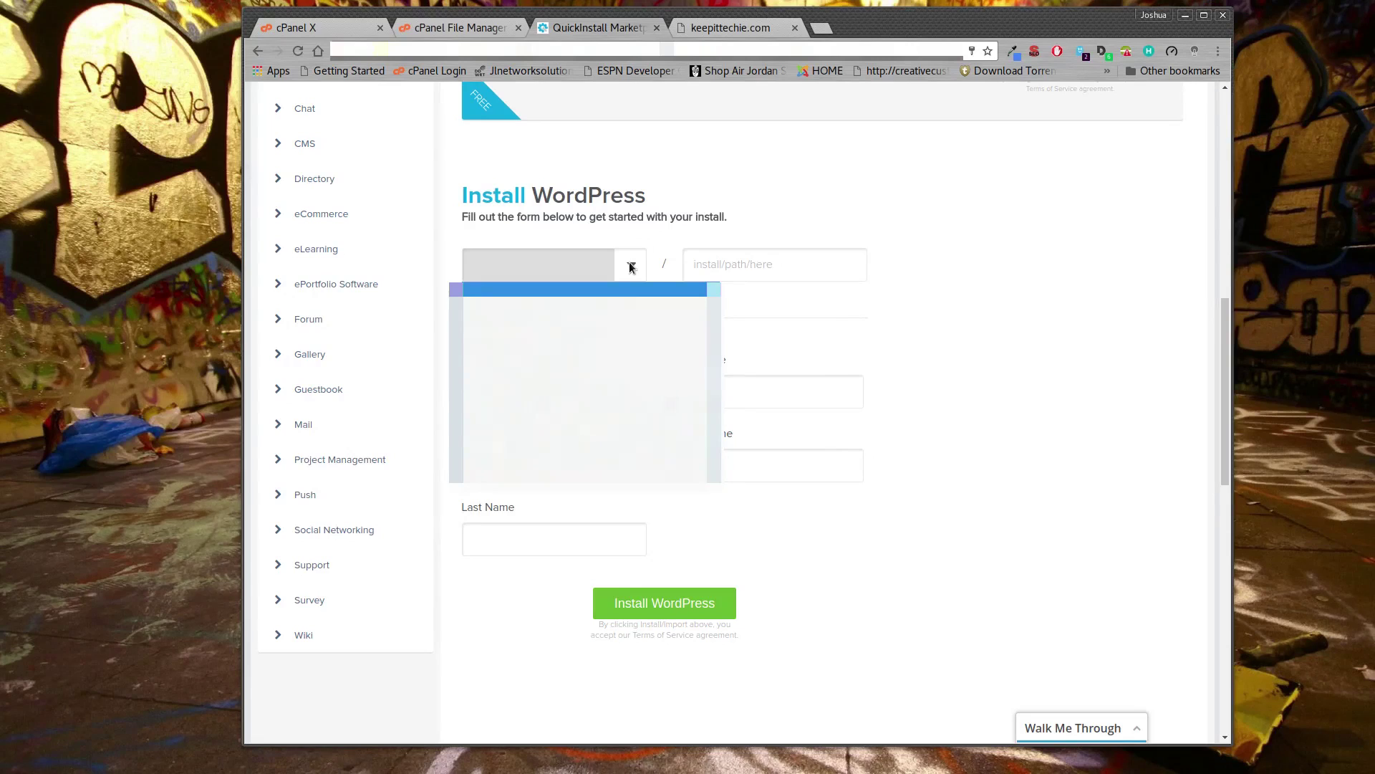
Reload QuickInstall, reopen the WordPress form and choose keepittechie.com as the domain.
{"action": "left_click", "coordinate": [631, 265]}
{"action": "scroll", "coordinate": [985, 398], "scroll_direction": "up", "scroll_amount": 10}
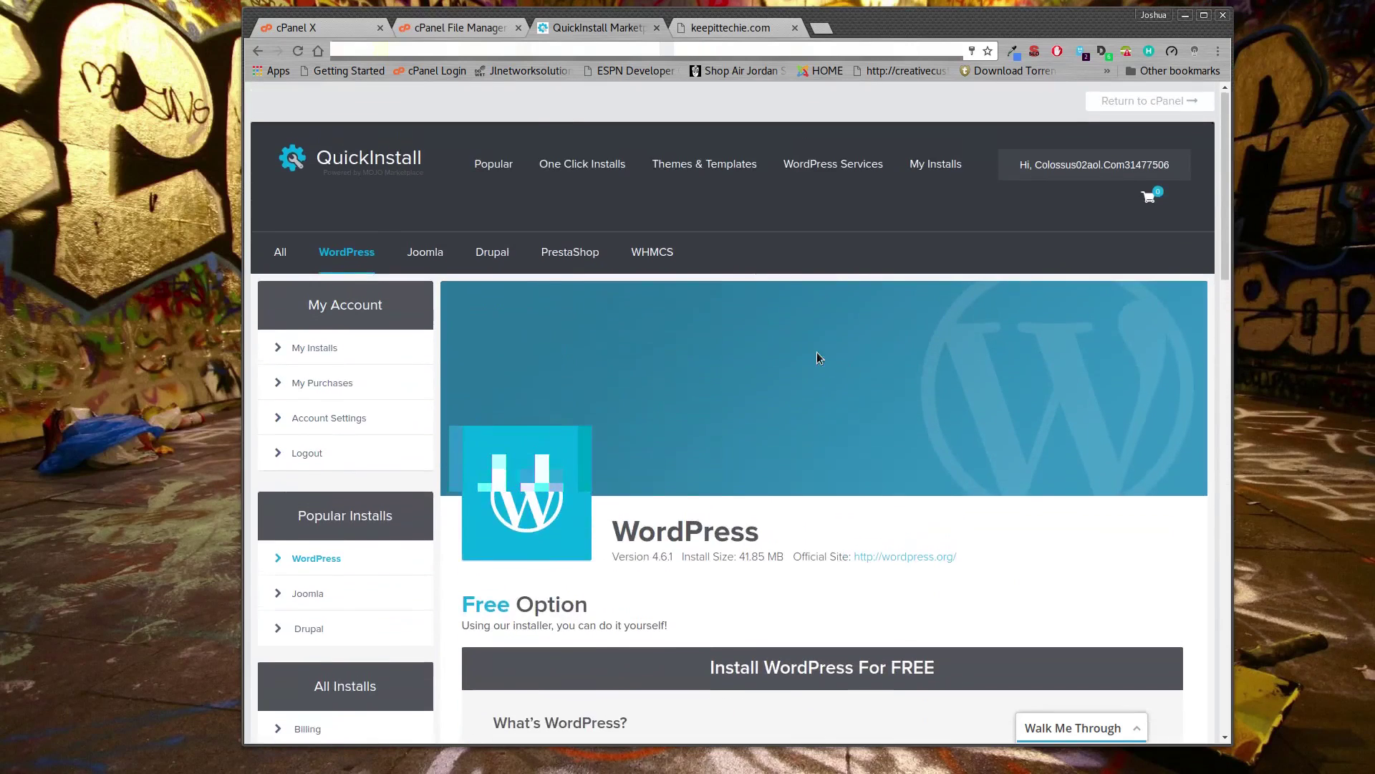
{"action": "right_click", "coordinate": [592, 29]}
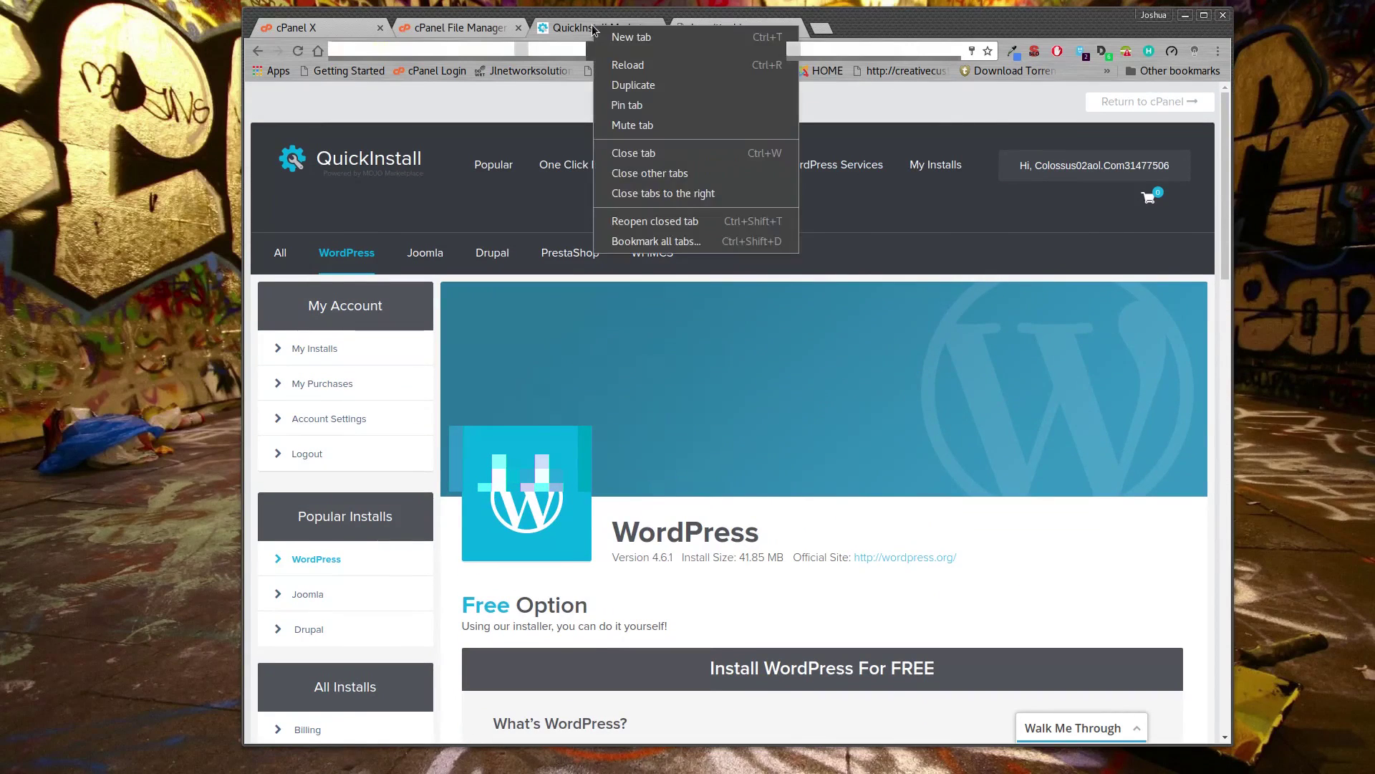
{"action": "left_click", "coordinate": [628, 64]}
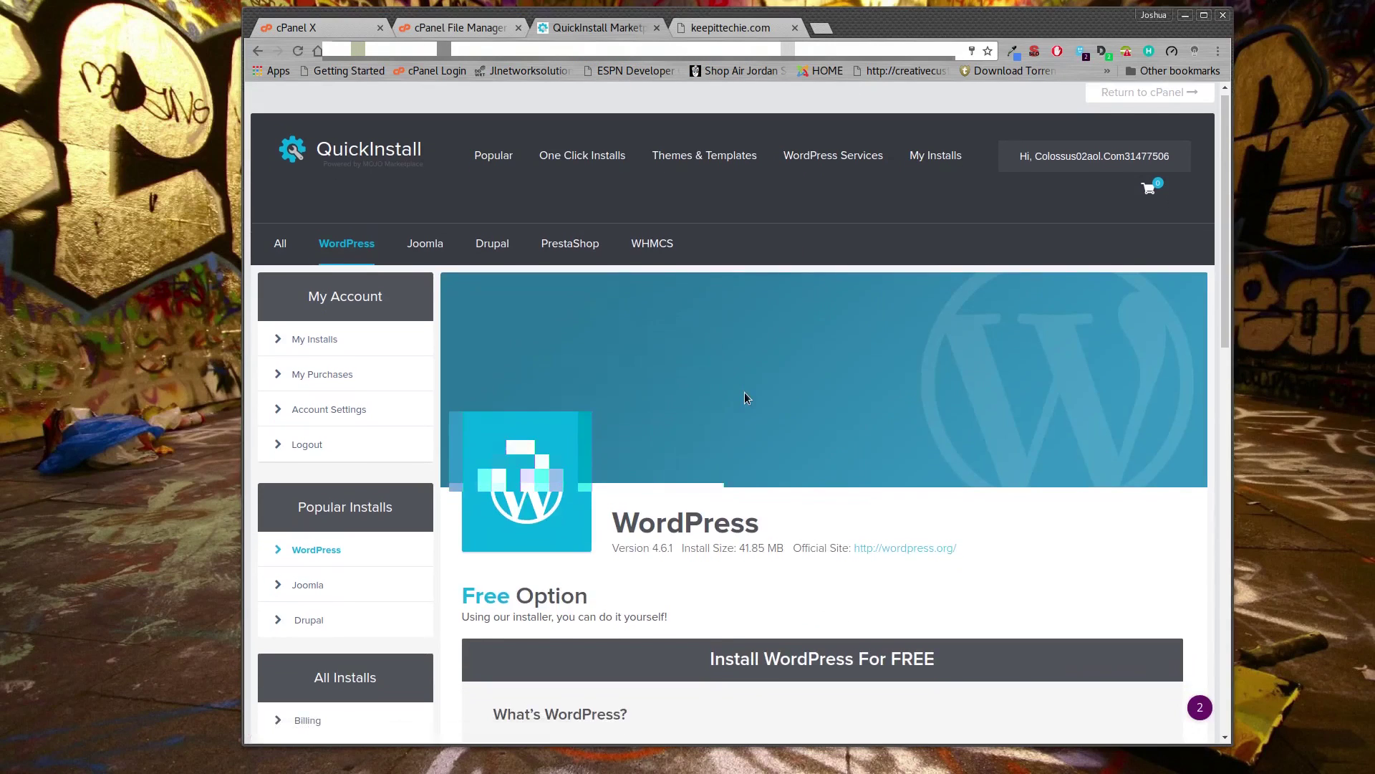
{"action": "scroll", "coordinate": [1068, 264], "scroll_direction": "down", "scroll_amount": 7}
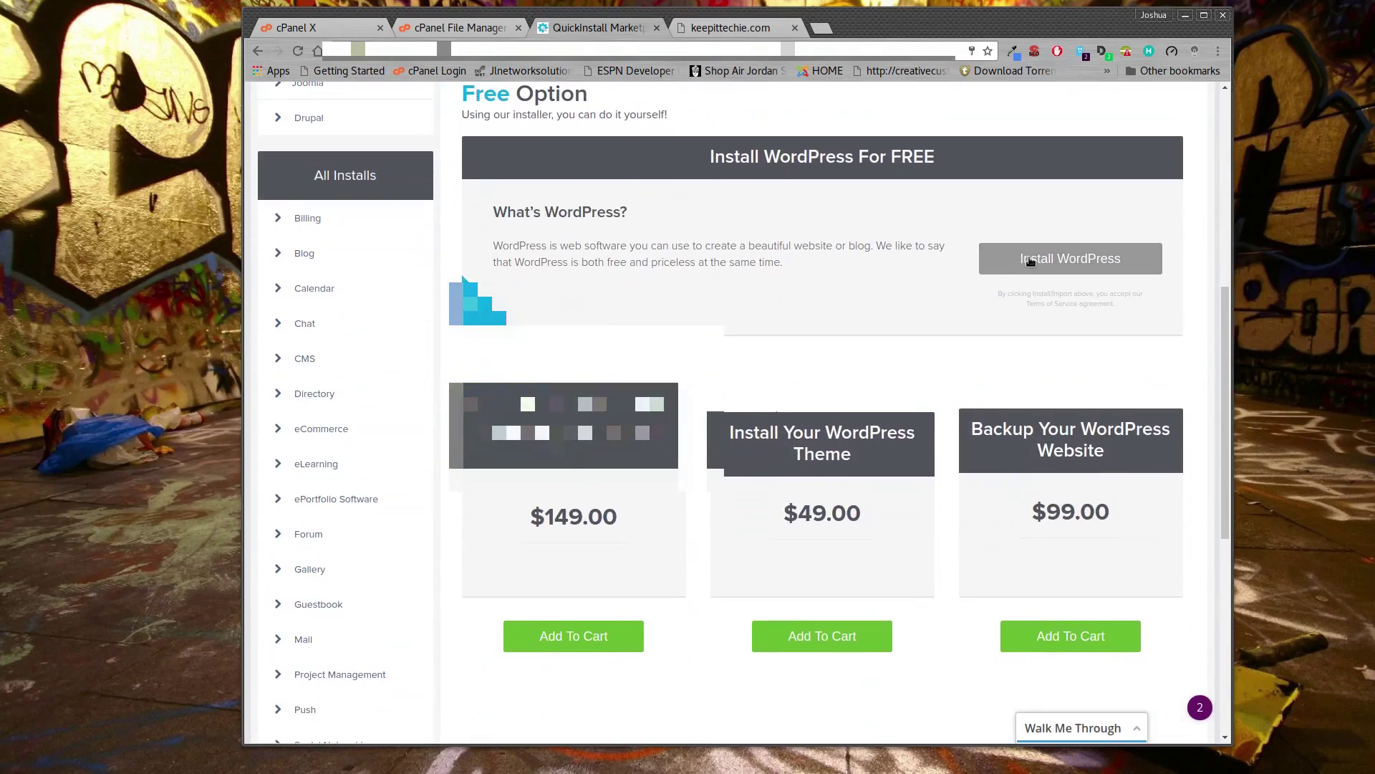
{"action": "left_click", "coordinate": [1030, 261]}
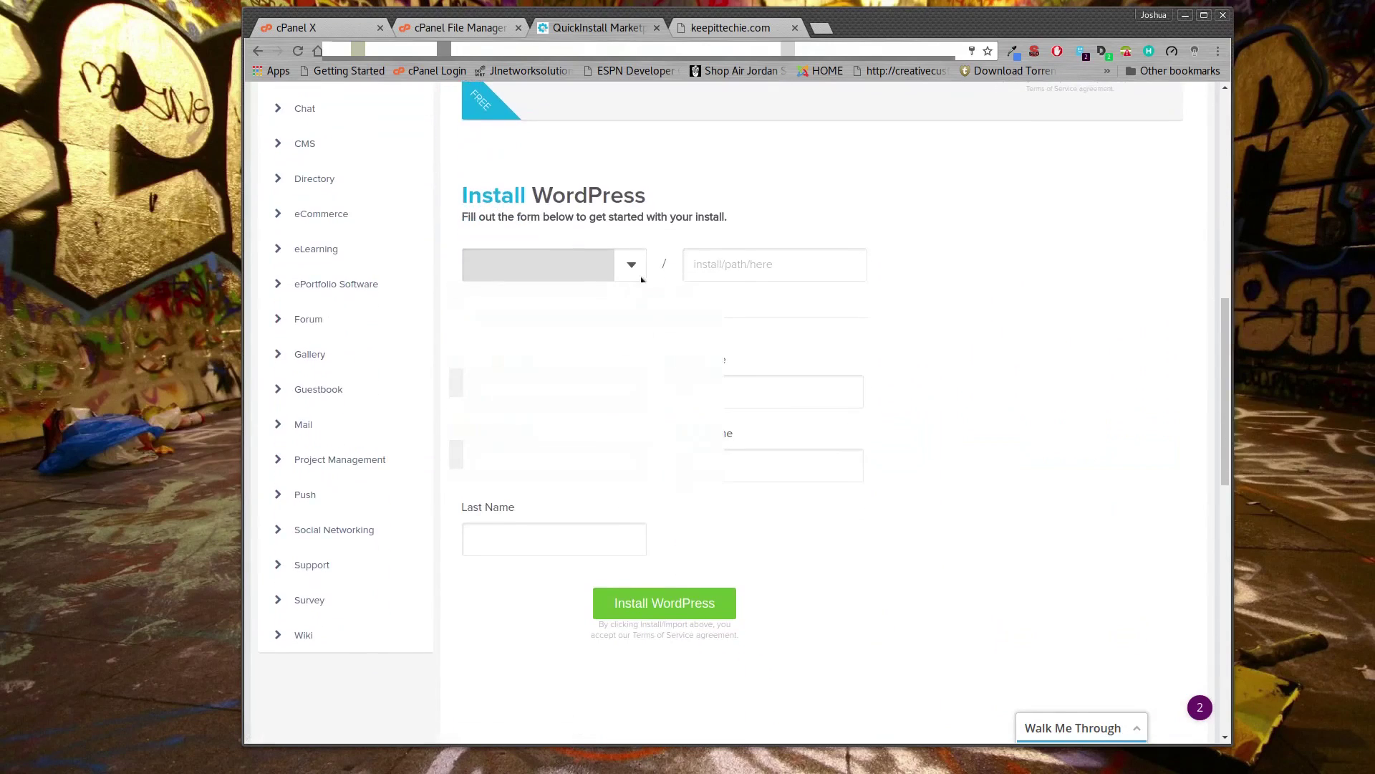
{"action": "left_click", "coordinate": [638, 268]}
{"action": "left_click", "coordinate": [552, 344]}
Copy the folder path from File Manager and paste it as the install path, adding '/'.
{"action": "left_click", "coordinate": [808, 264]}
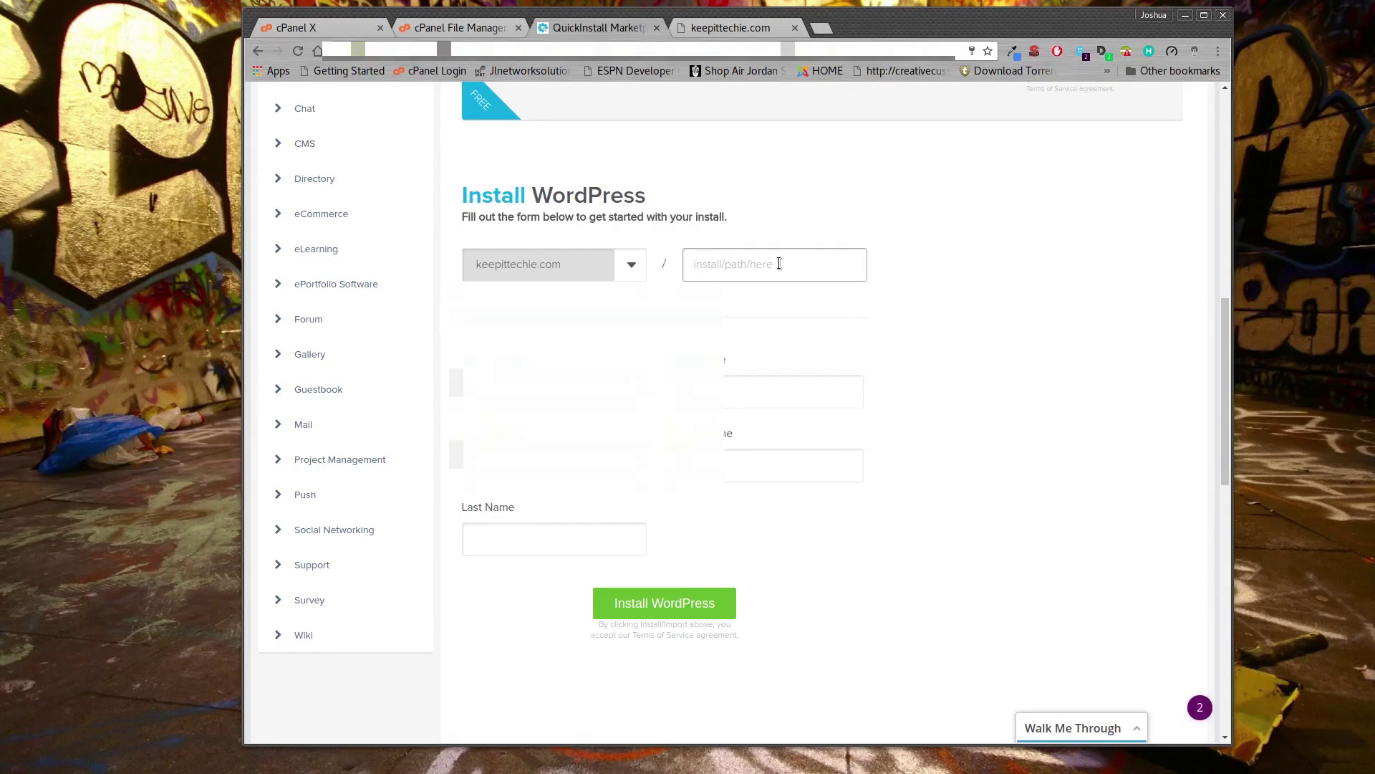
{"action": "left_click", "coordinate": [421, 29]}
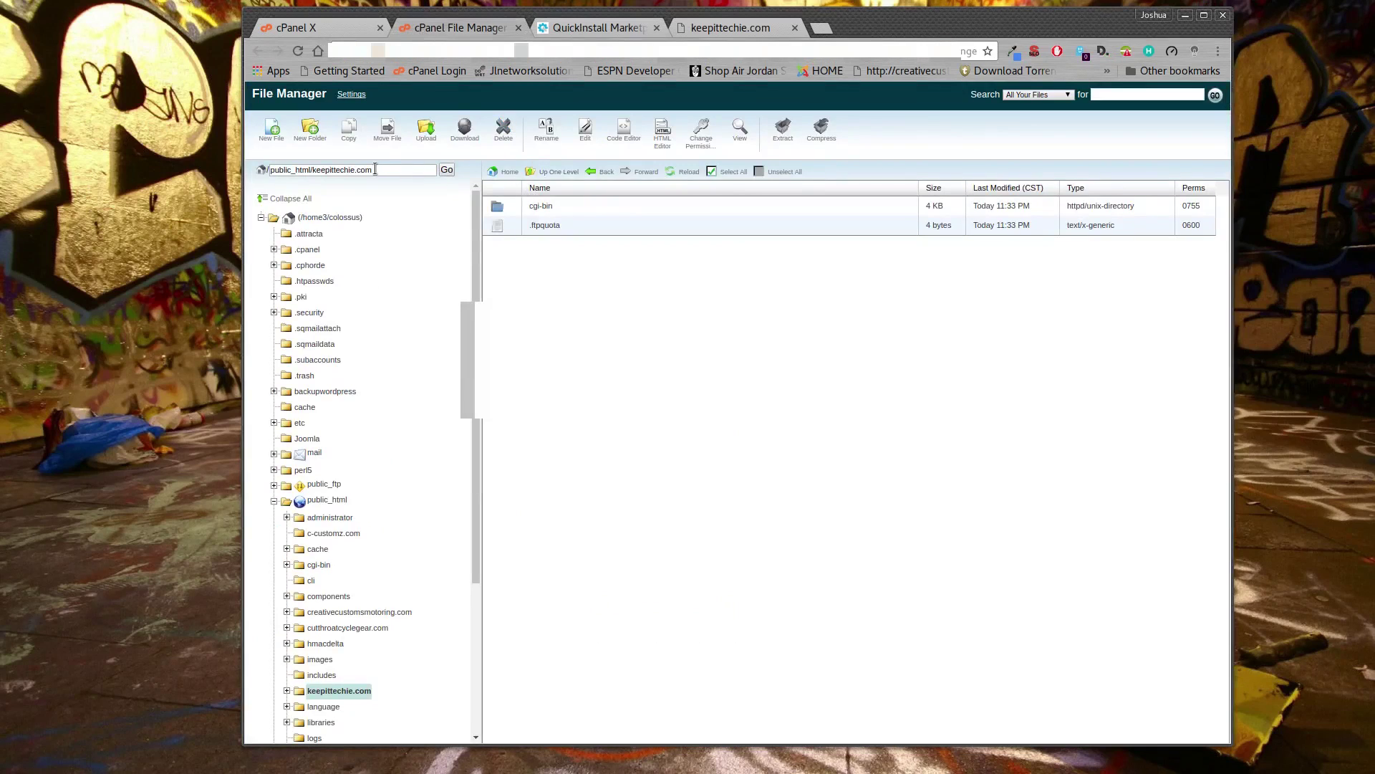
{"action": "left_click", "coordinate": [379, 169]}
{"action": "left_click_drag", "start_coordinate": [383, 169], "coordinate": [253, 166]}
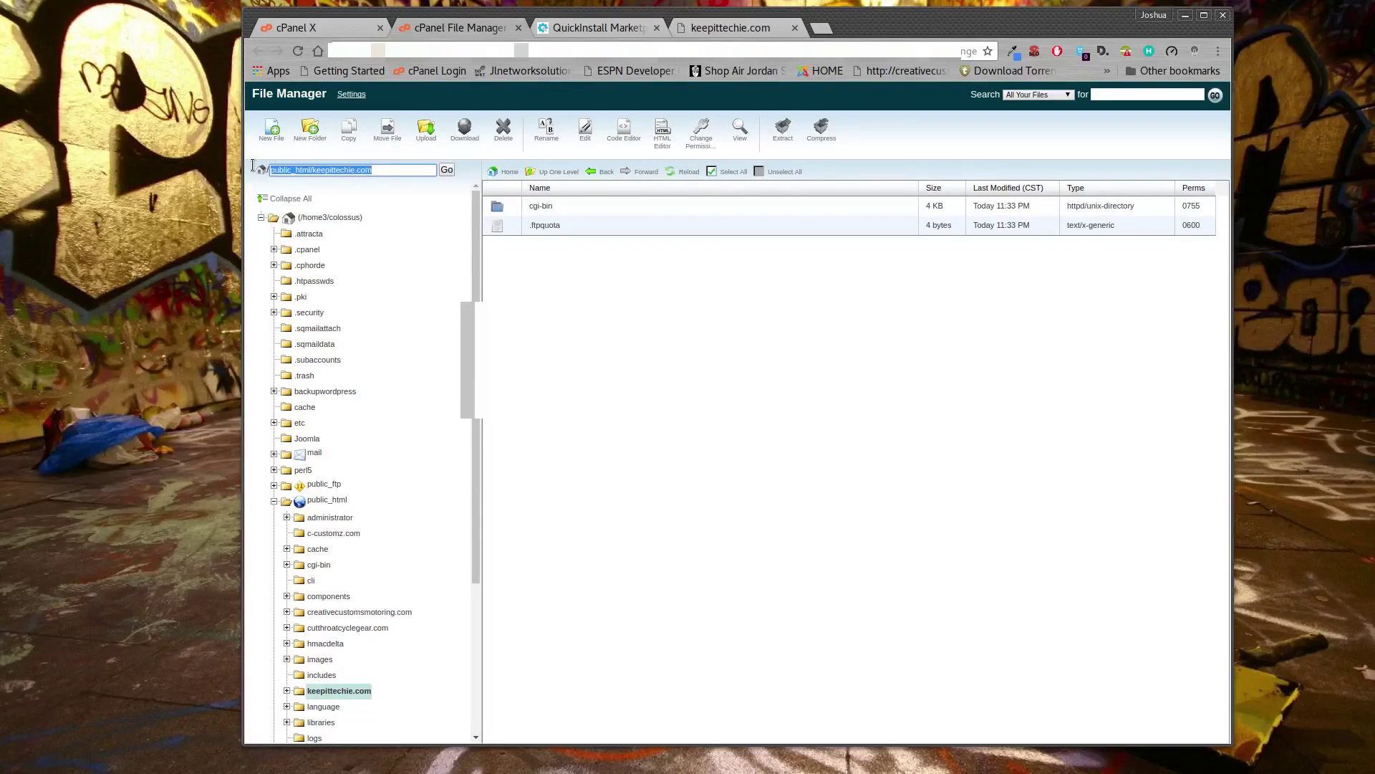
{"action": "right_click", "coordinate": [328, 173]}
{"action": "left_click", "coordinate": [449, 204]}
{"action": "left_click", "coordinate": [691, 30]}
{"action": "left_click", "coordinate": [604, 30]}
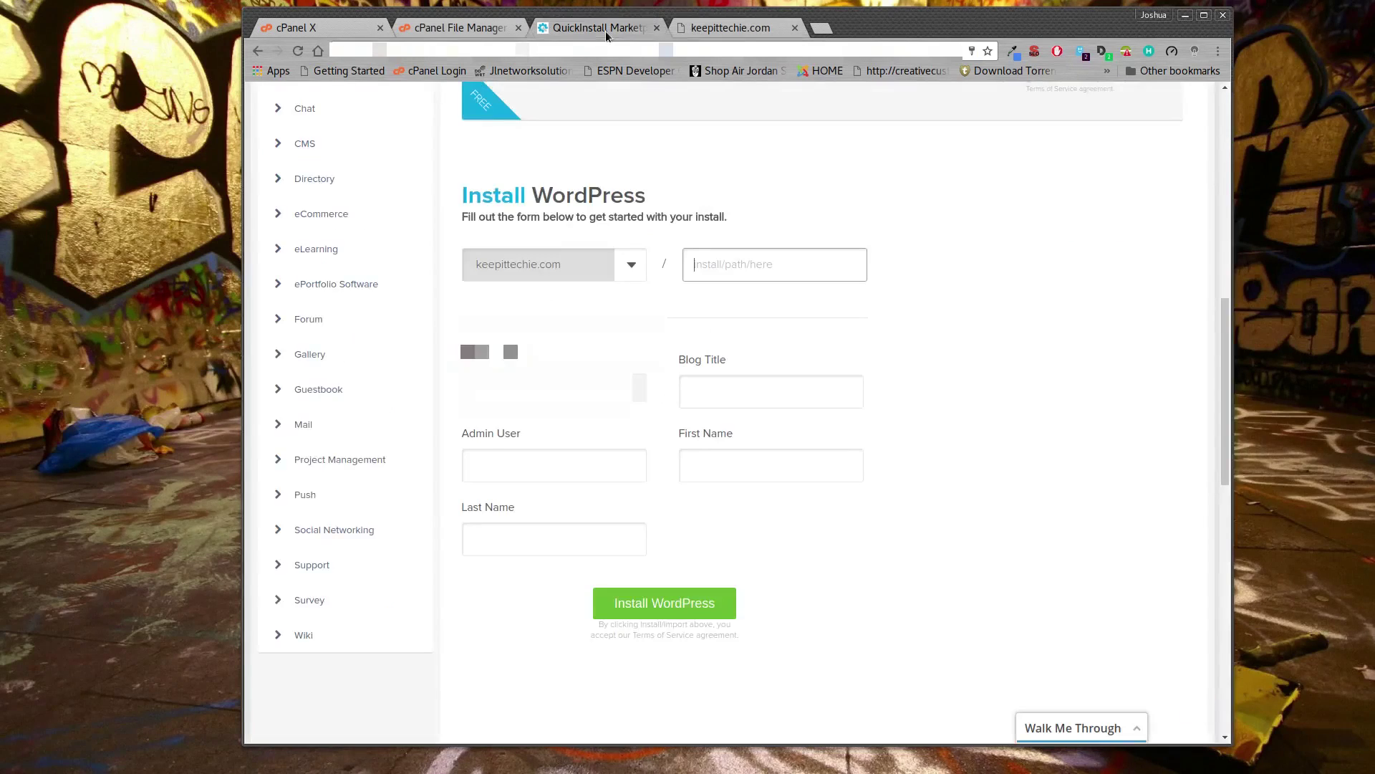
{"action": "right_click", "coordinate": [748, 262]}
{"action": "left_click", "coordinate": [786, 356]}
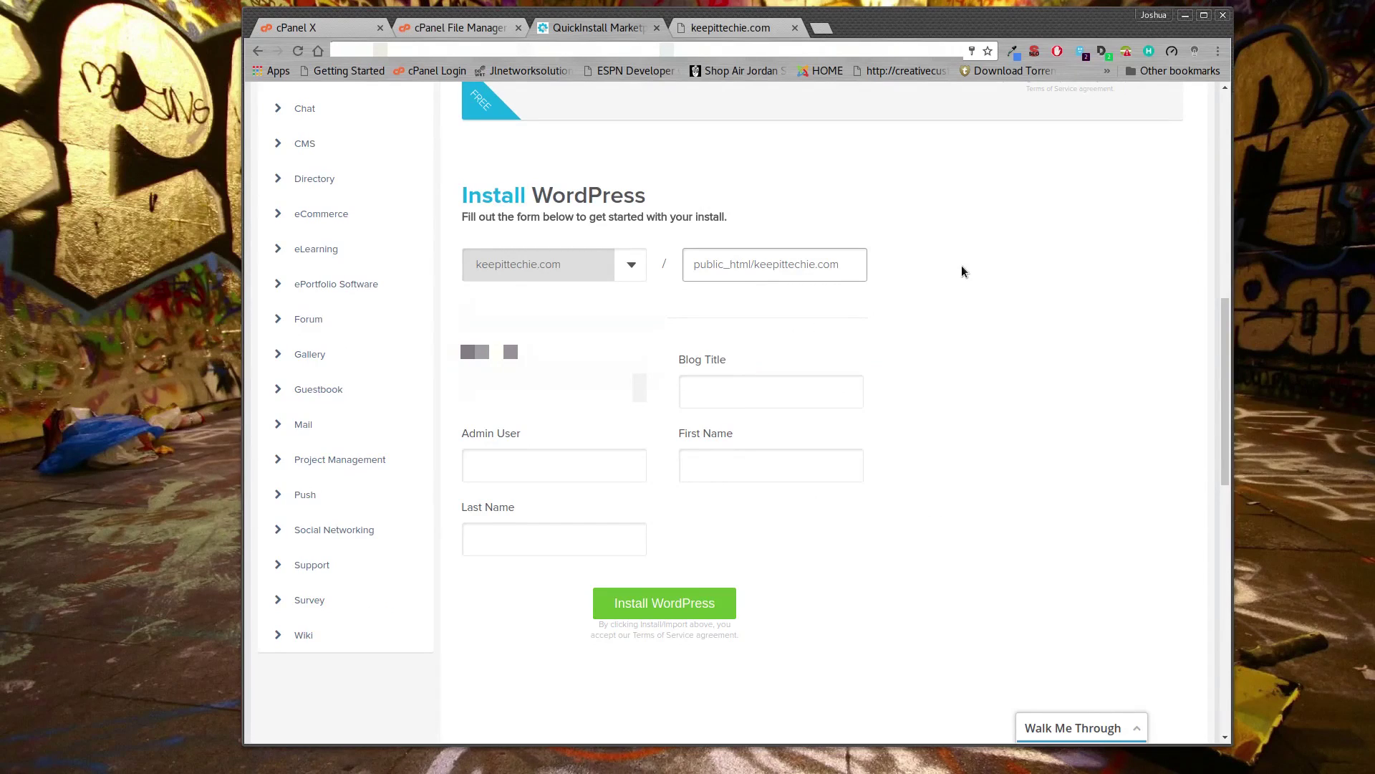
{"action": "type", "text": "/keepittechie.com/"}
{"action": "left_click", "coordinate": [538, 394]}
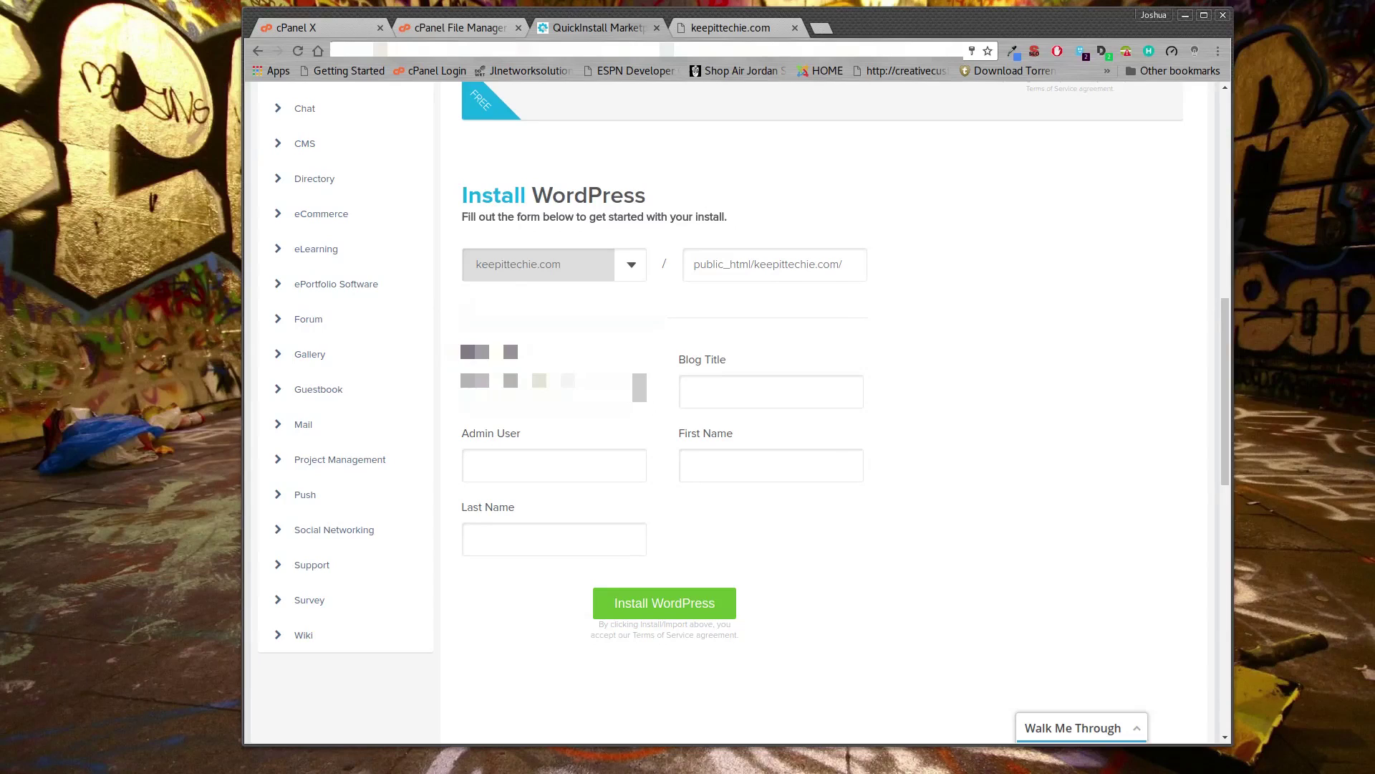
{"action": "left_click", "coordinate": [771, 391]}
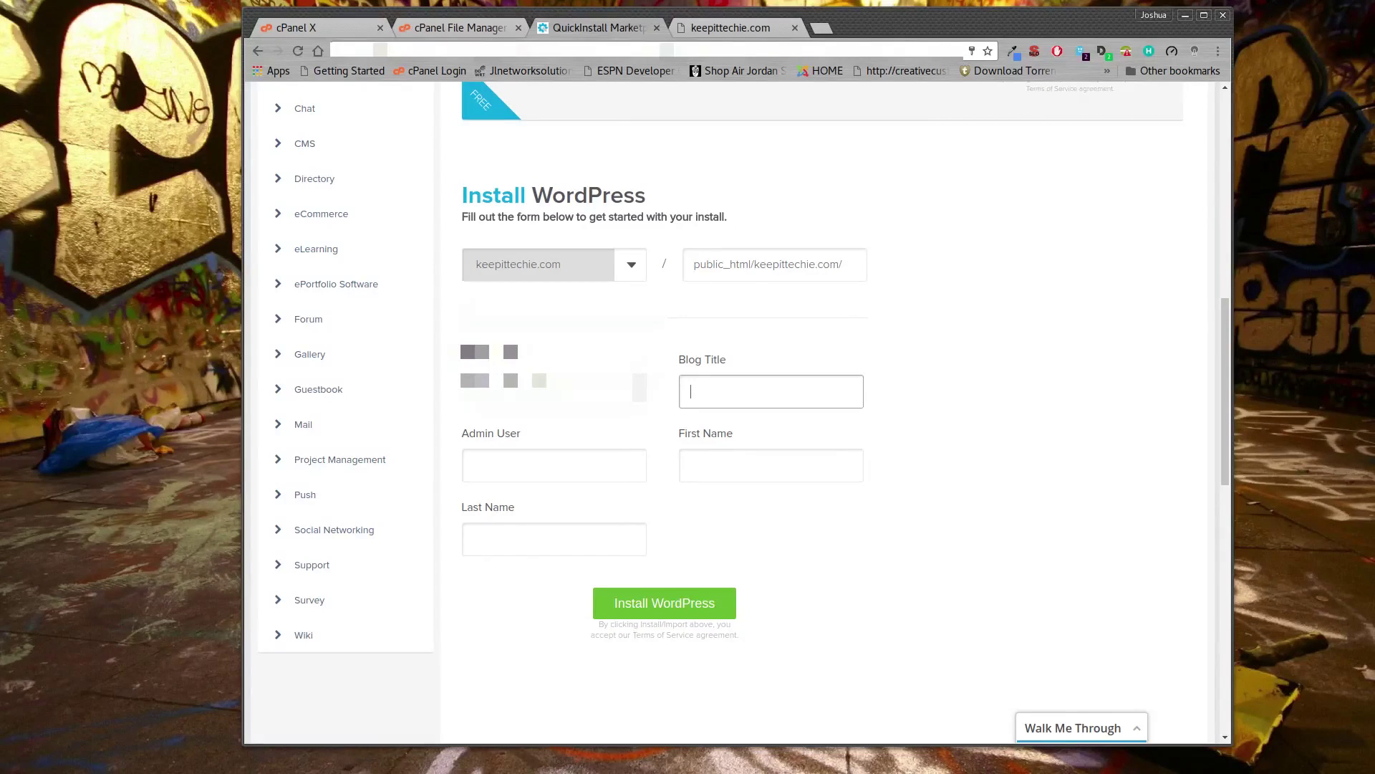
Enter blog title 'Keep It Techie', admin user 'admin', and the owner's first and last name.
{"action": "type", "text": "Keep It Techie"}
{"action": "left_click", "coordinate": [553, 465]}
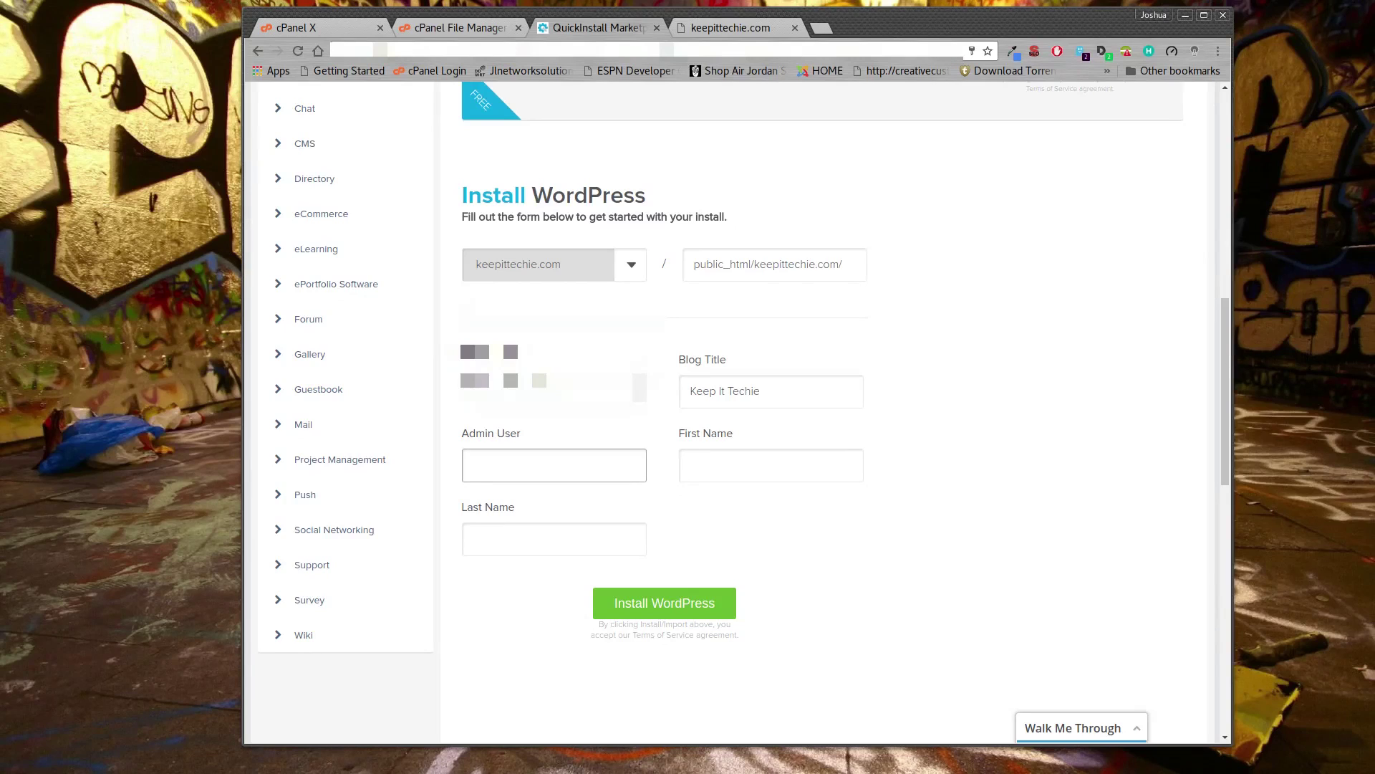
{"action": "type", "text": "admin"}
{"action": "key", "text": "Tab"}
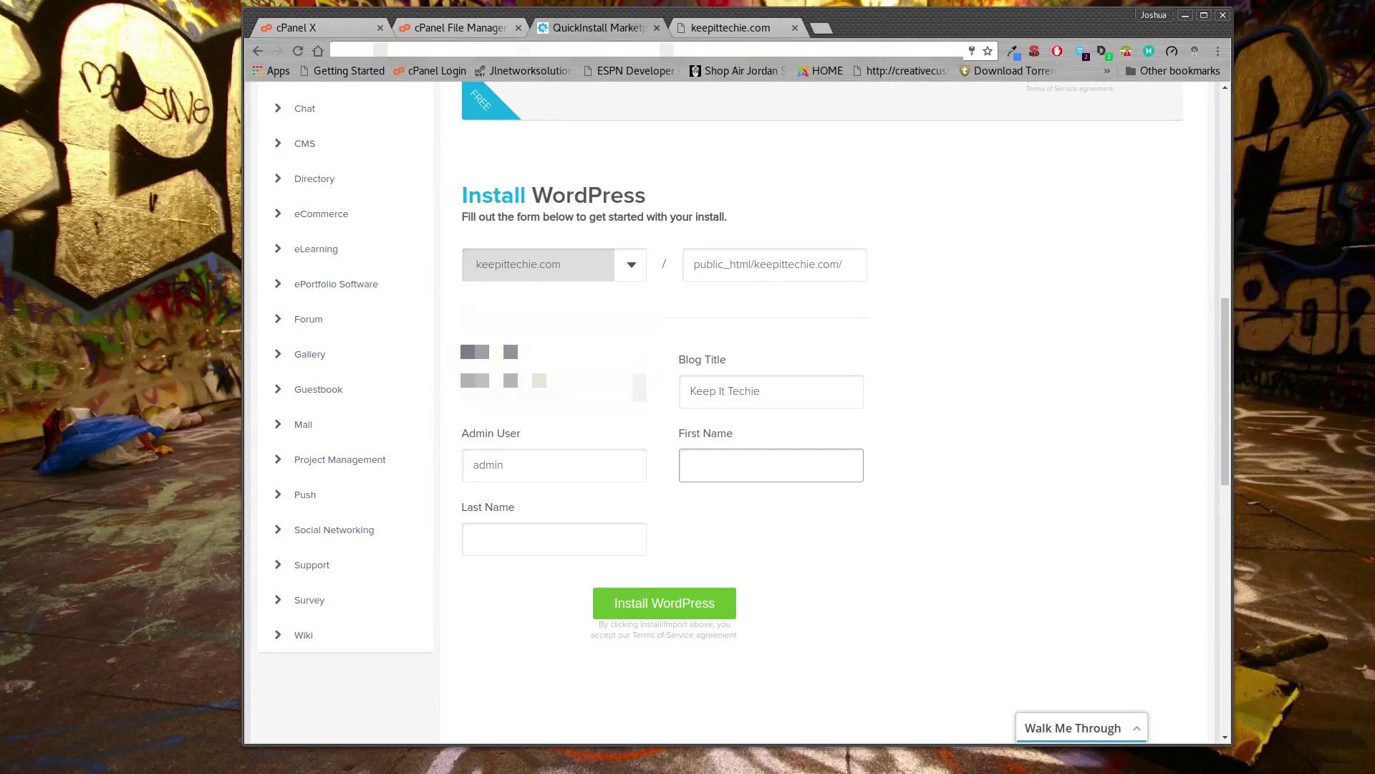
{"action": "type", "text": "Josh"}
{"action": "key", "text": "BackSpace"}
{"action": "key", "text": "BackSpace"}
{"action": "key", "text": "BackSpace"}
{"action": "key", "text": "BackSpace"}
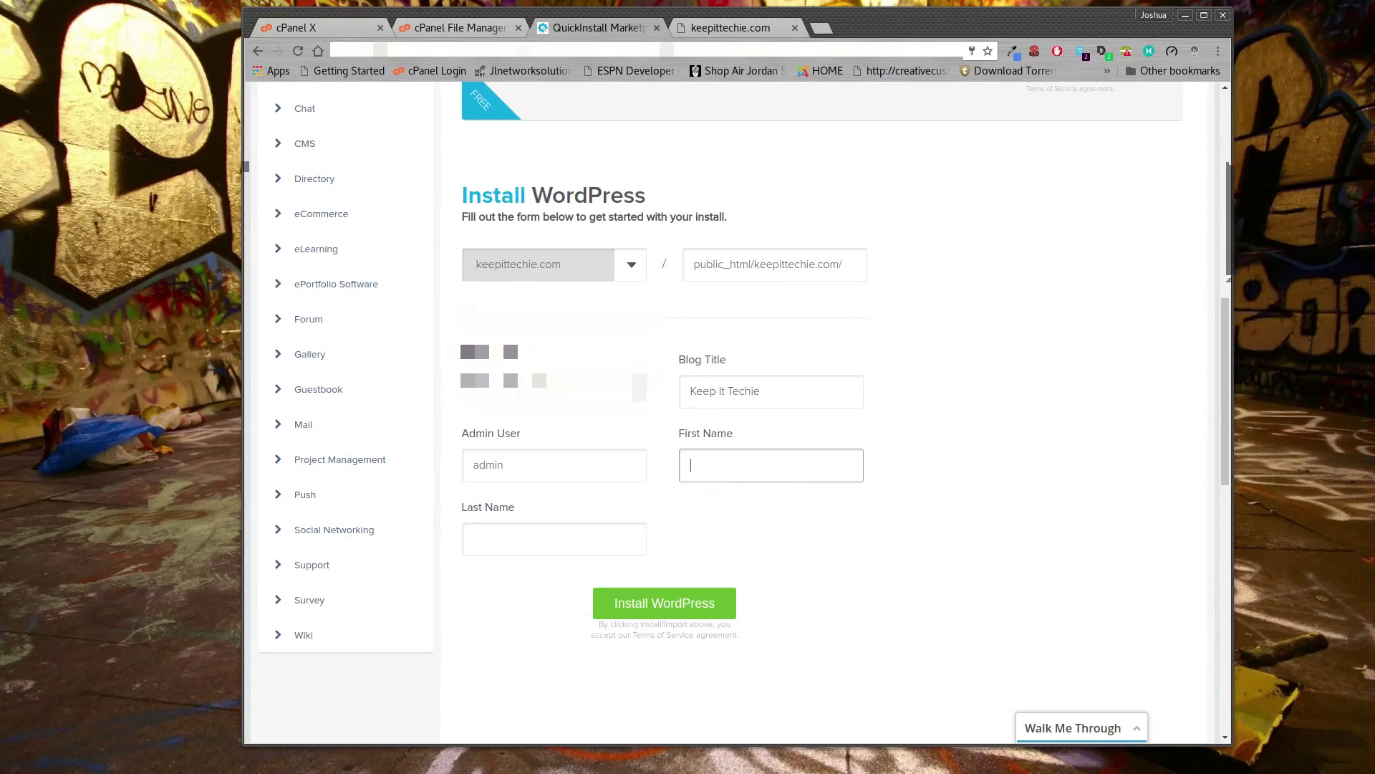
{"action": "type", "text": "Josh"}
{"action": "key", "text": "Tab"}
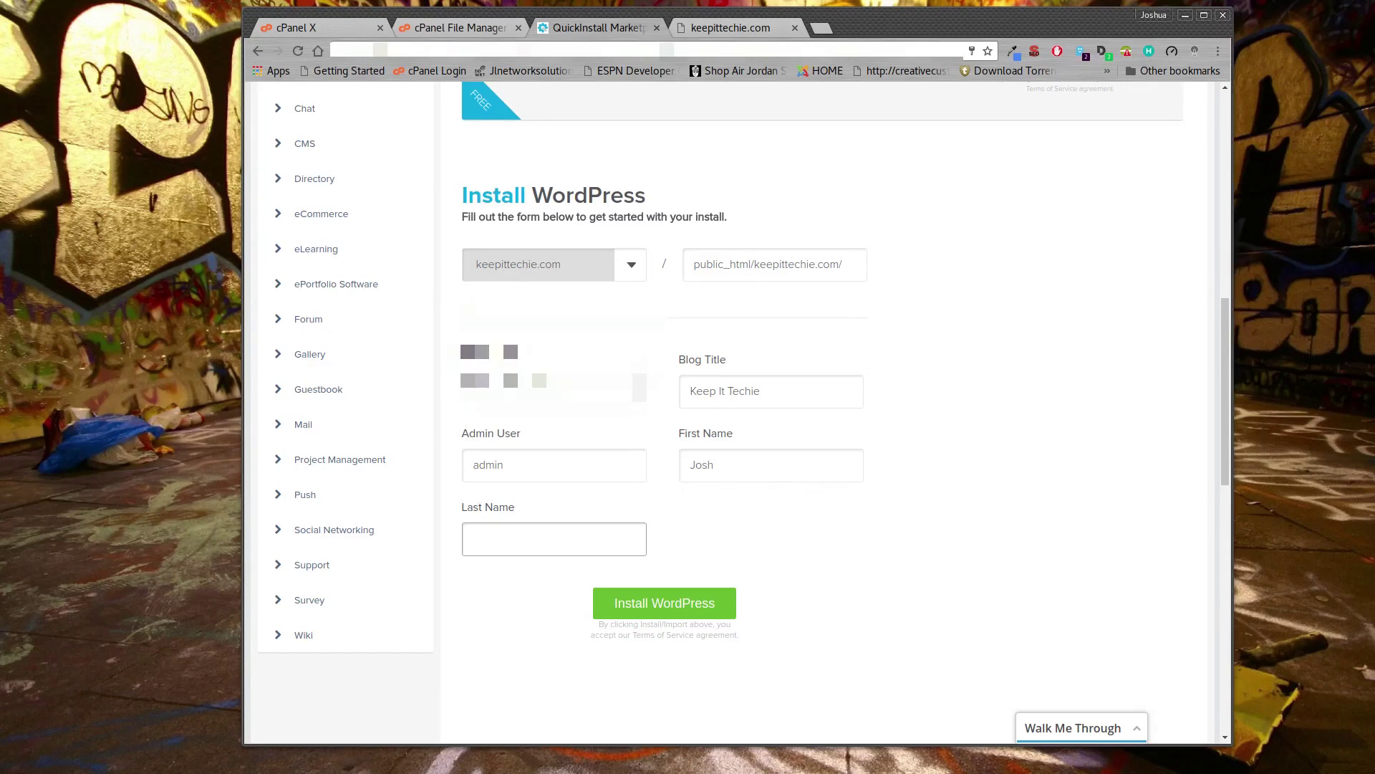
{"action": "type", "text": "Lacy"}
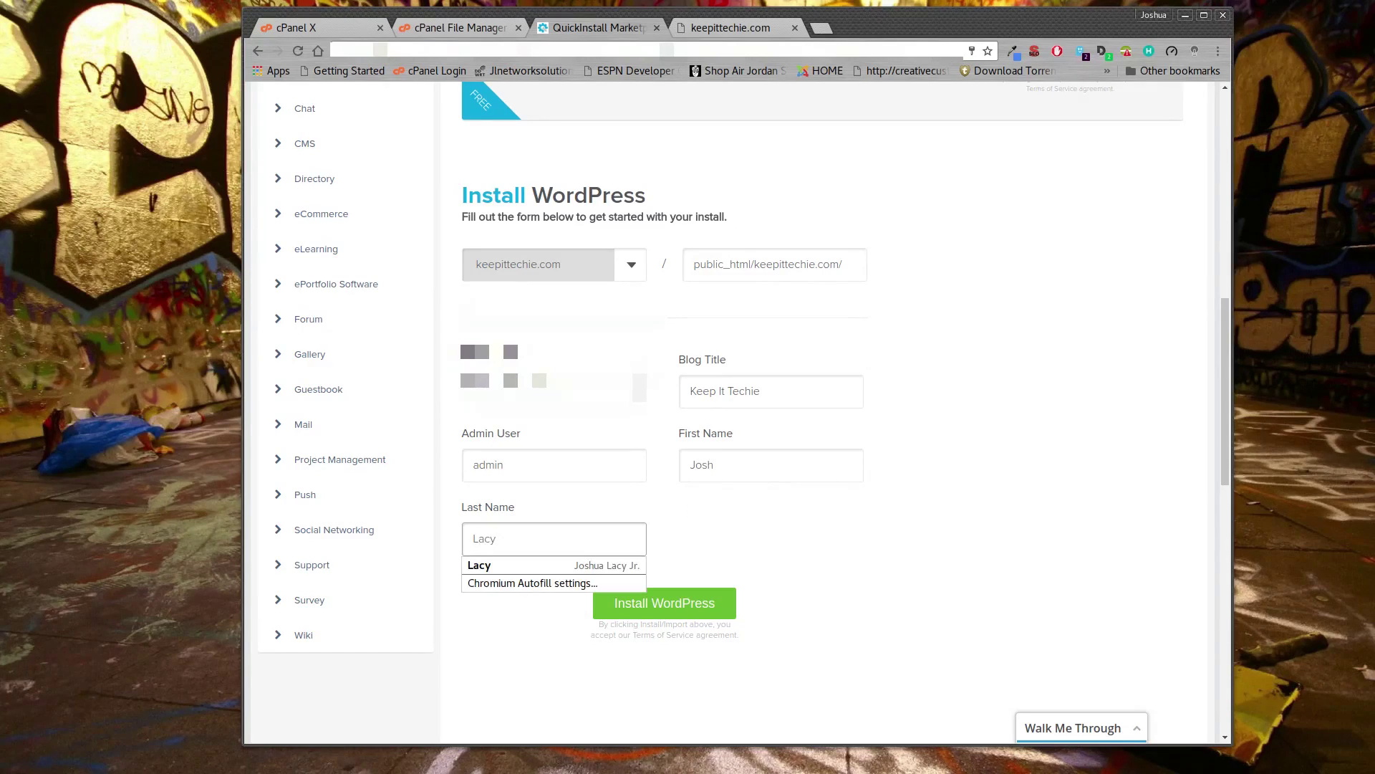
Correct the owner's first name and submit the WordPress installation.
{"action": "key", "text": "shift+Tab"}
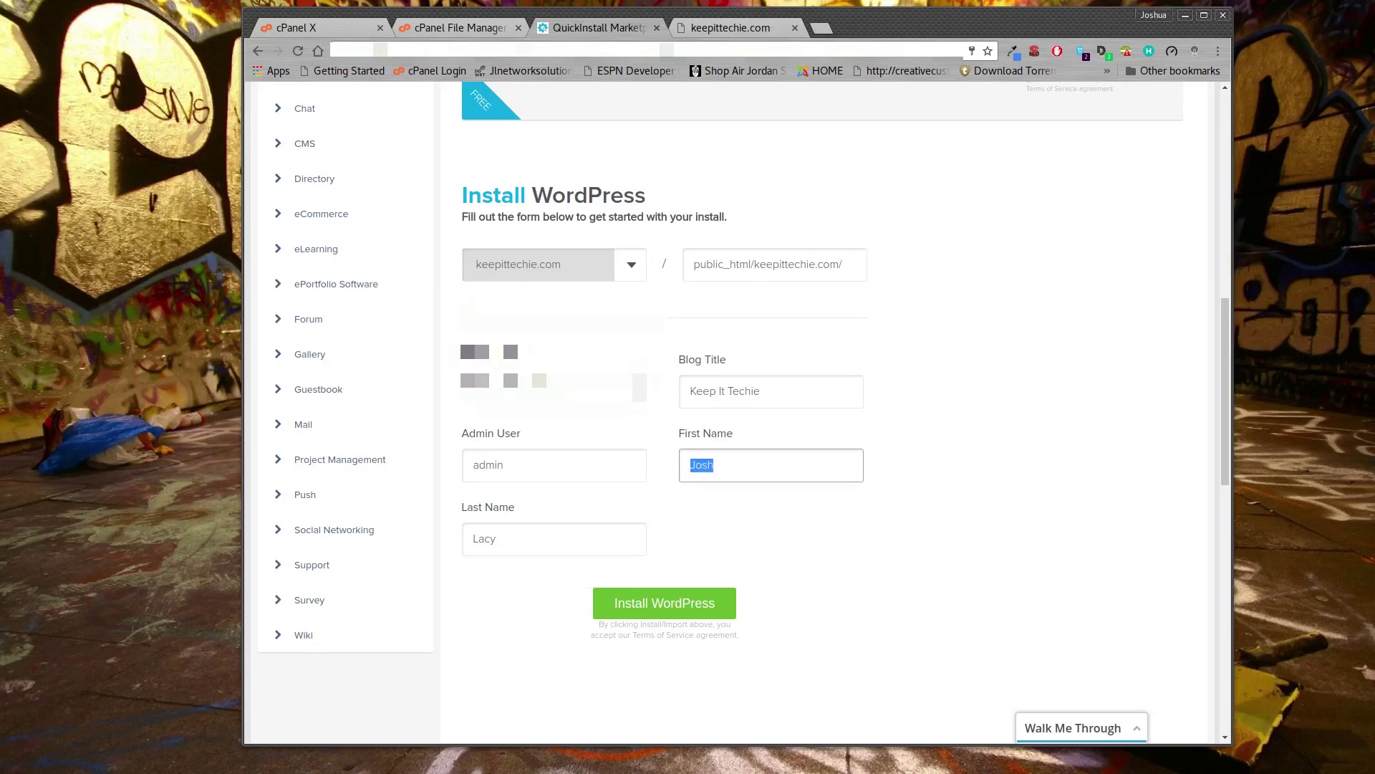
{"action": "type", "text": "Jo"}
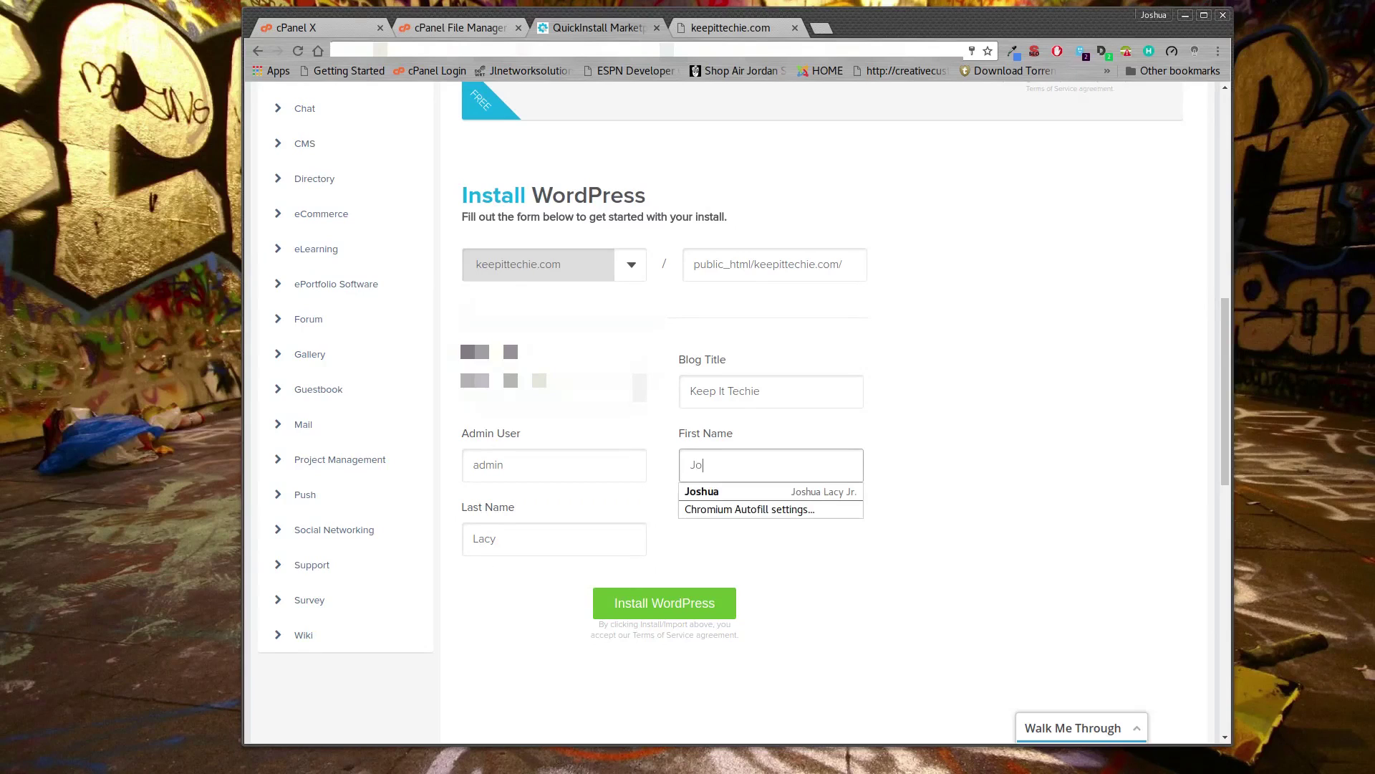
{"action": "type", "text": "shua"}
{"action": "left_click", "coordinate": [862, 588]}
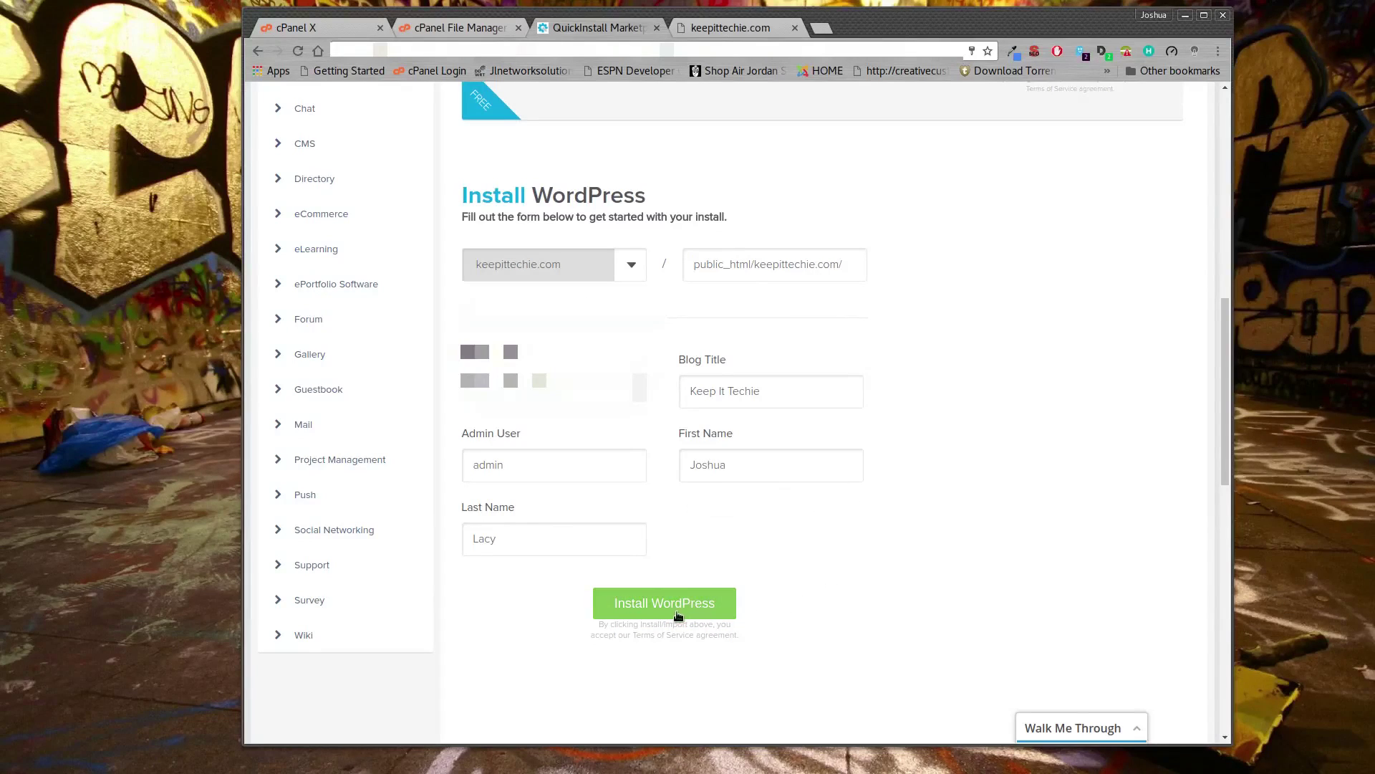
{"action": "left_click", "coordinate": [666, 608]}
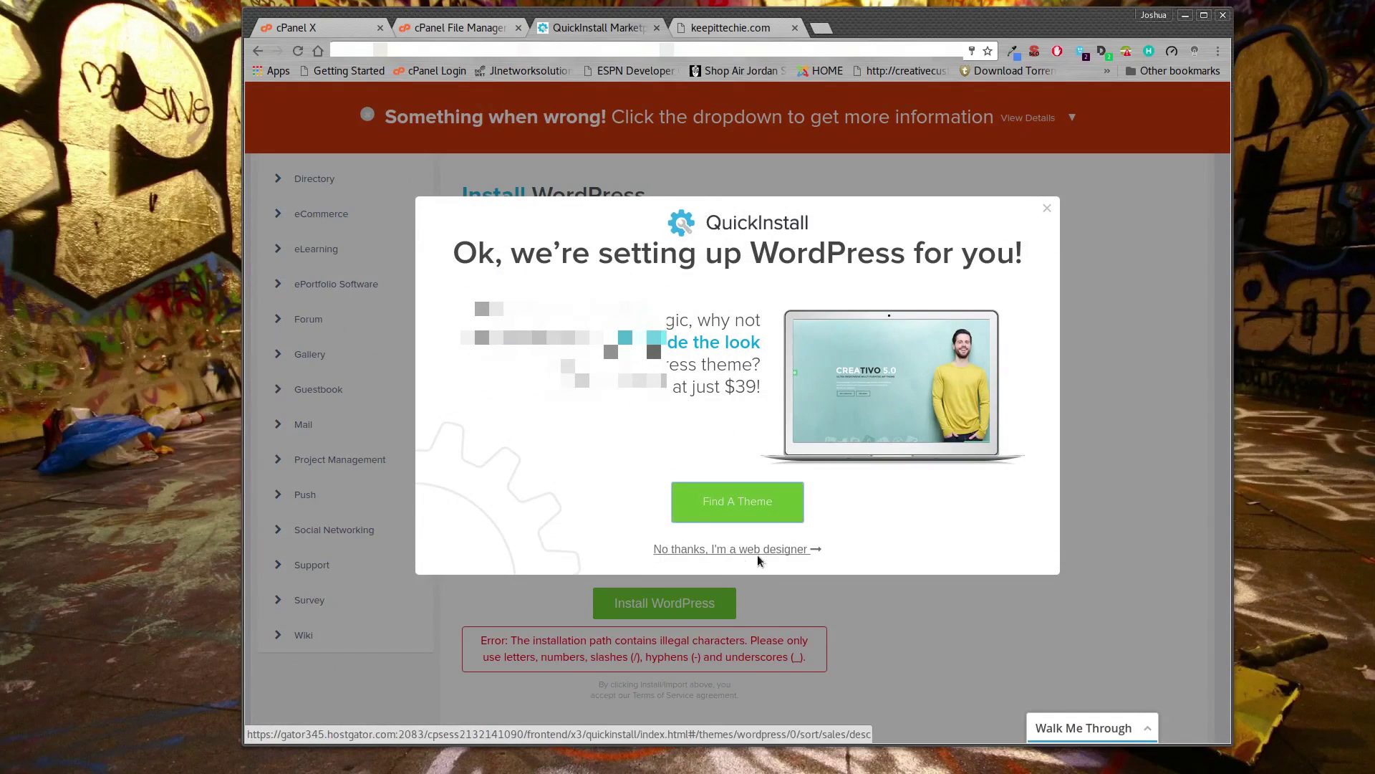
Dismiss the theme promotion, view the failure details, and clear the install path field.
{"action": "left_click", "coordinate": [758, 550]}
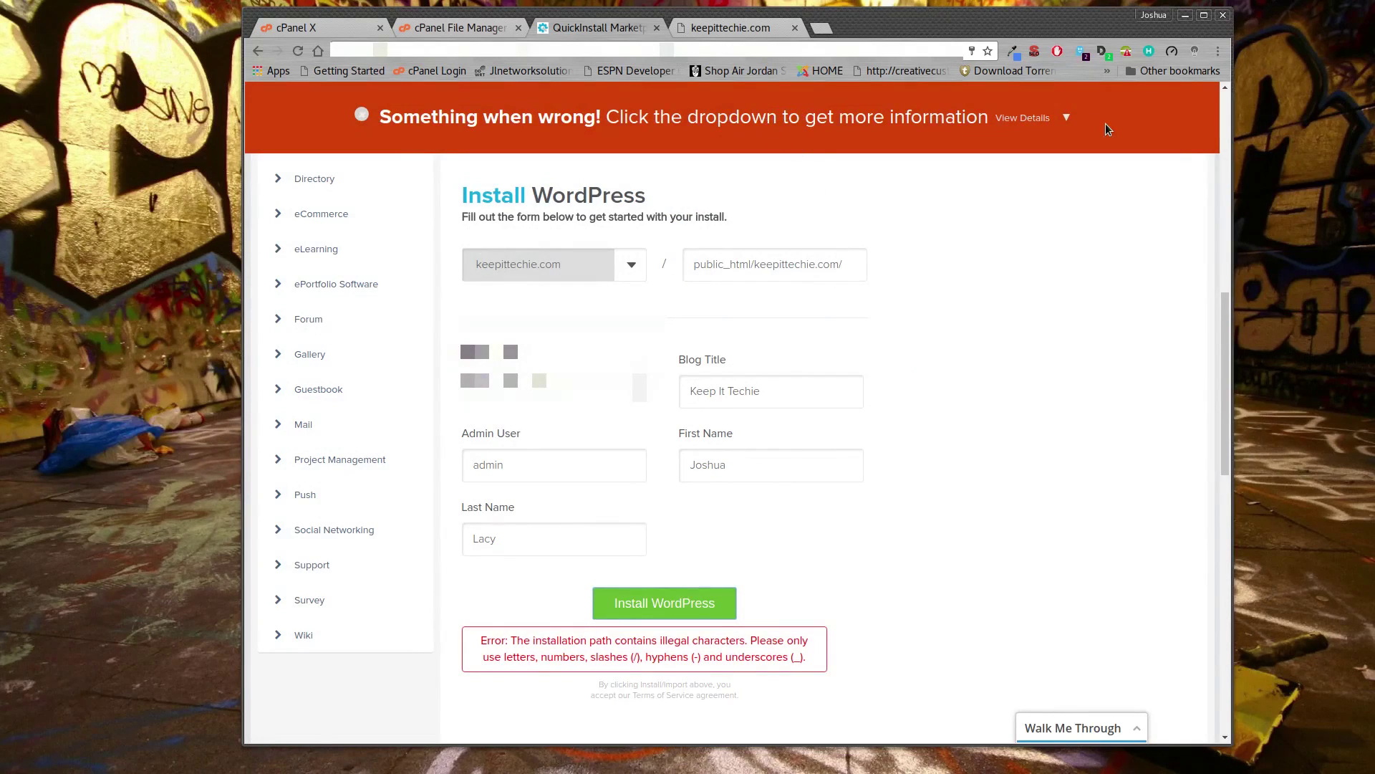
{"action": "left_click", "coordinate": [1066, 119]}
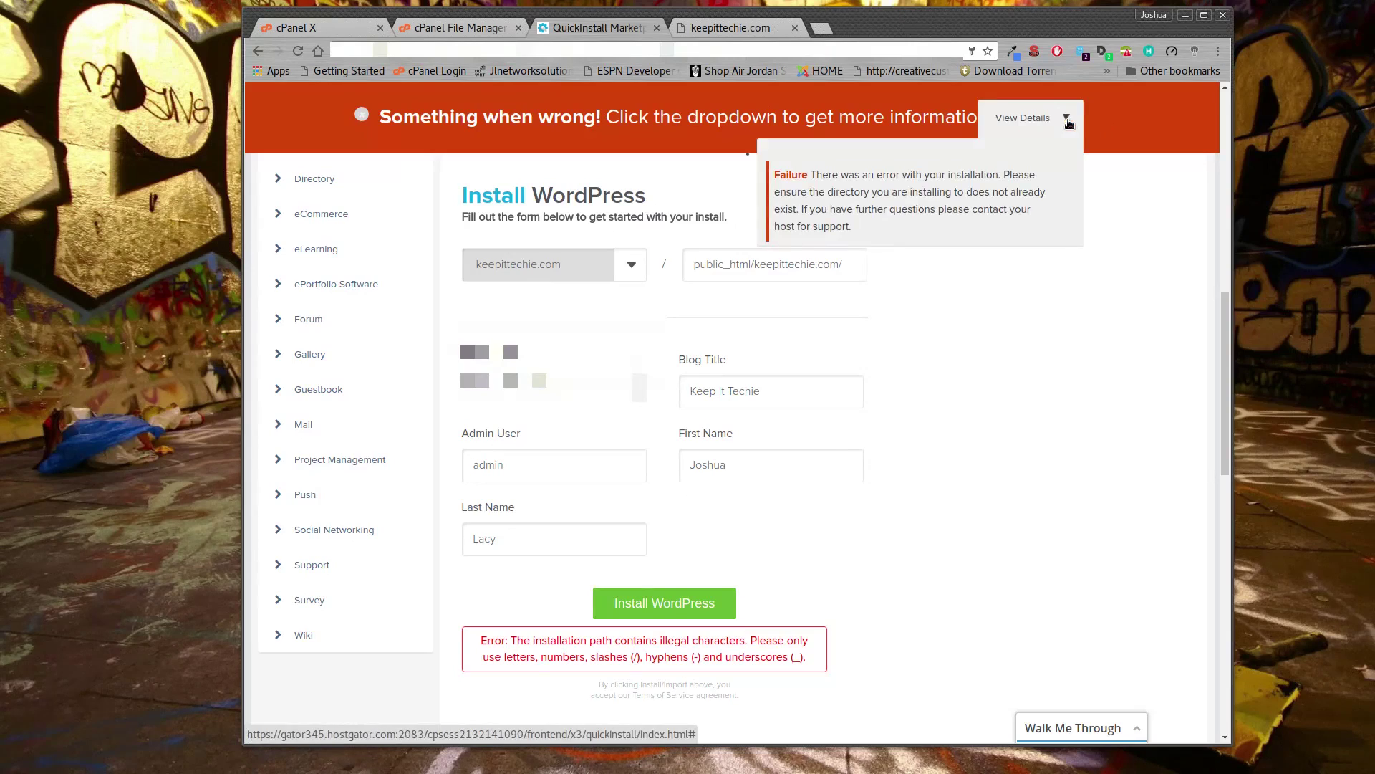
{"action": "left_click", "coordinate": [838, 262]}
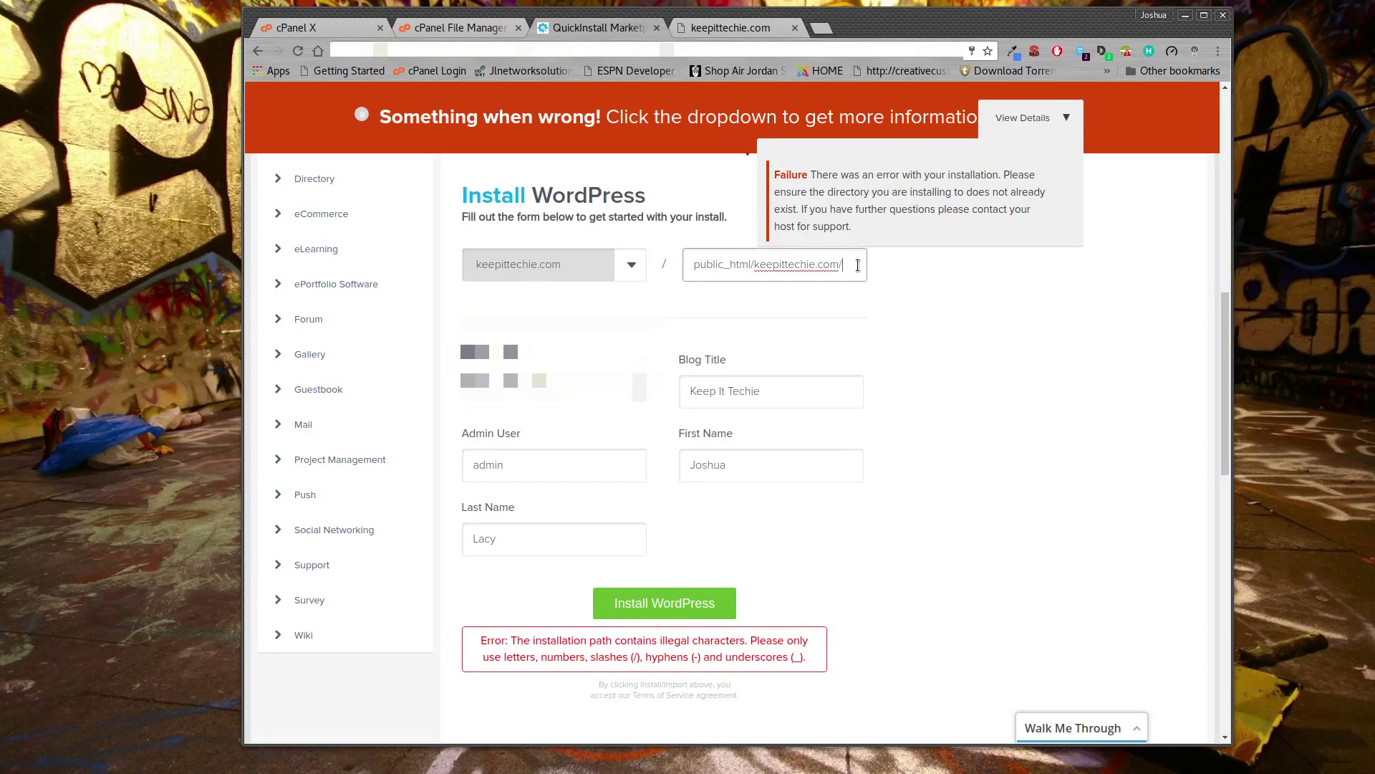
{"action": "left_click_drag", "start_coordinate": [857, 265], "coordinate": [653, 262]}
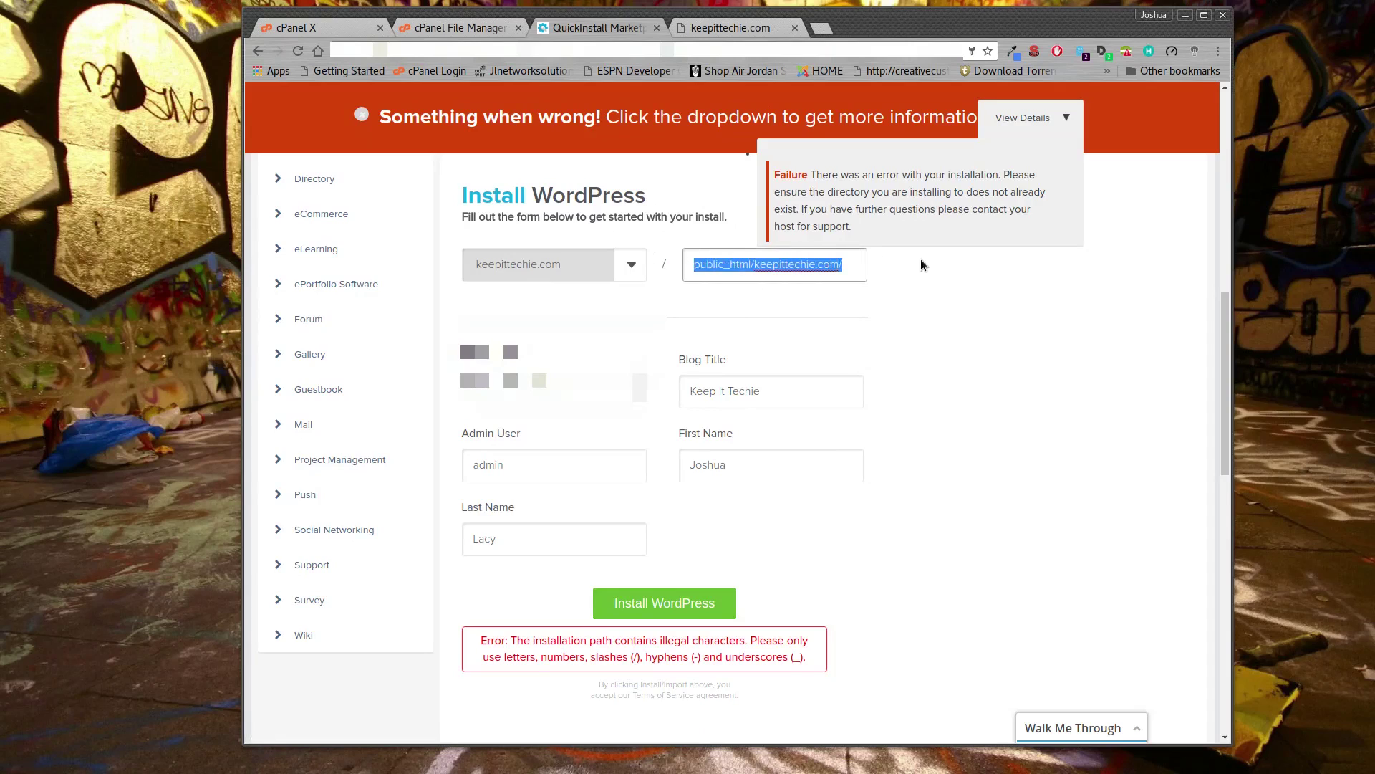
{"action": "key", "text": "BackSpace"}
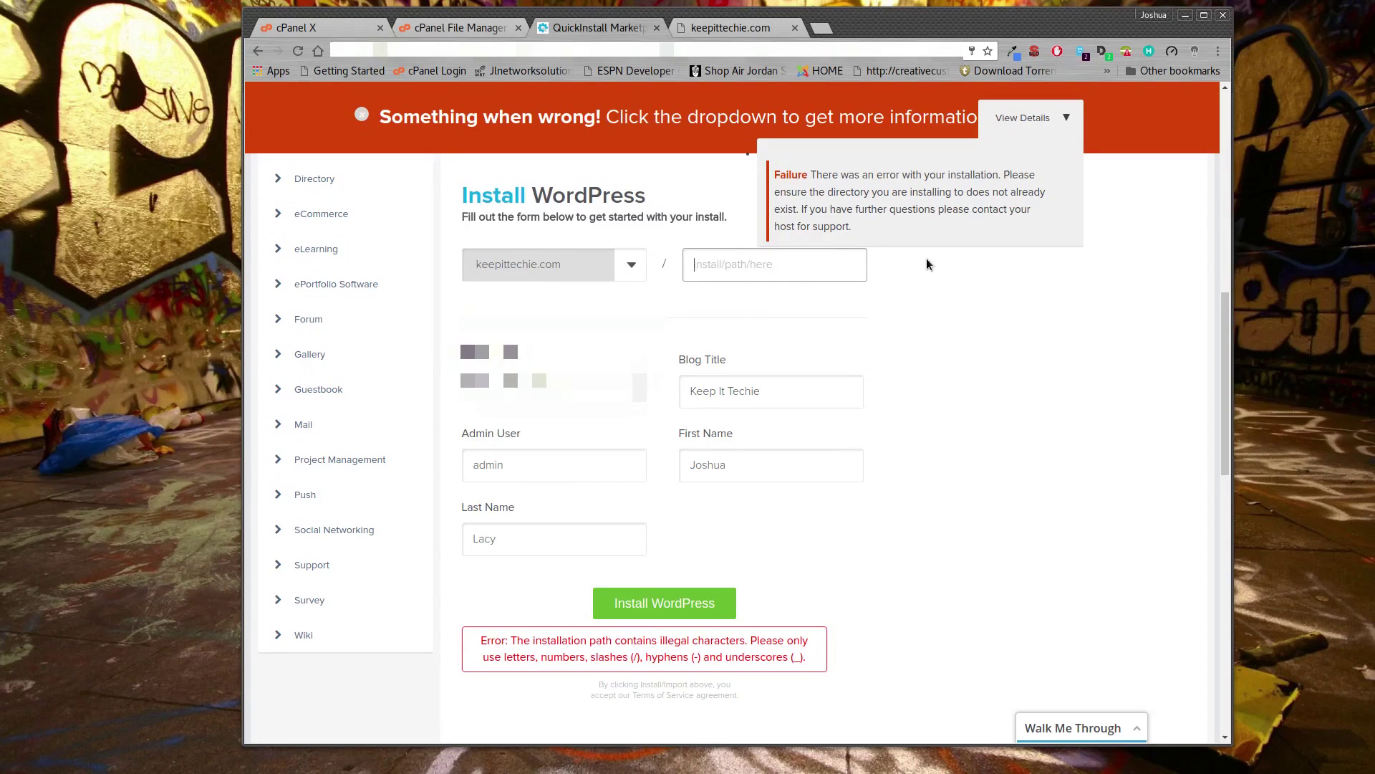
{"action": "left_click", "coordinate": [989, 273]}
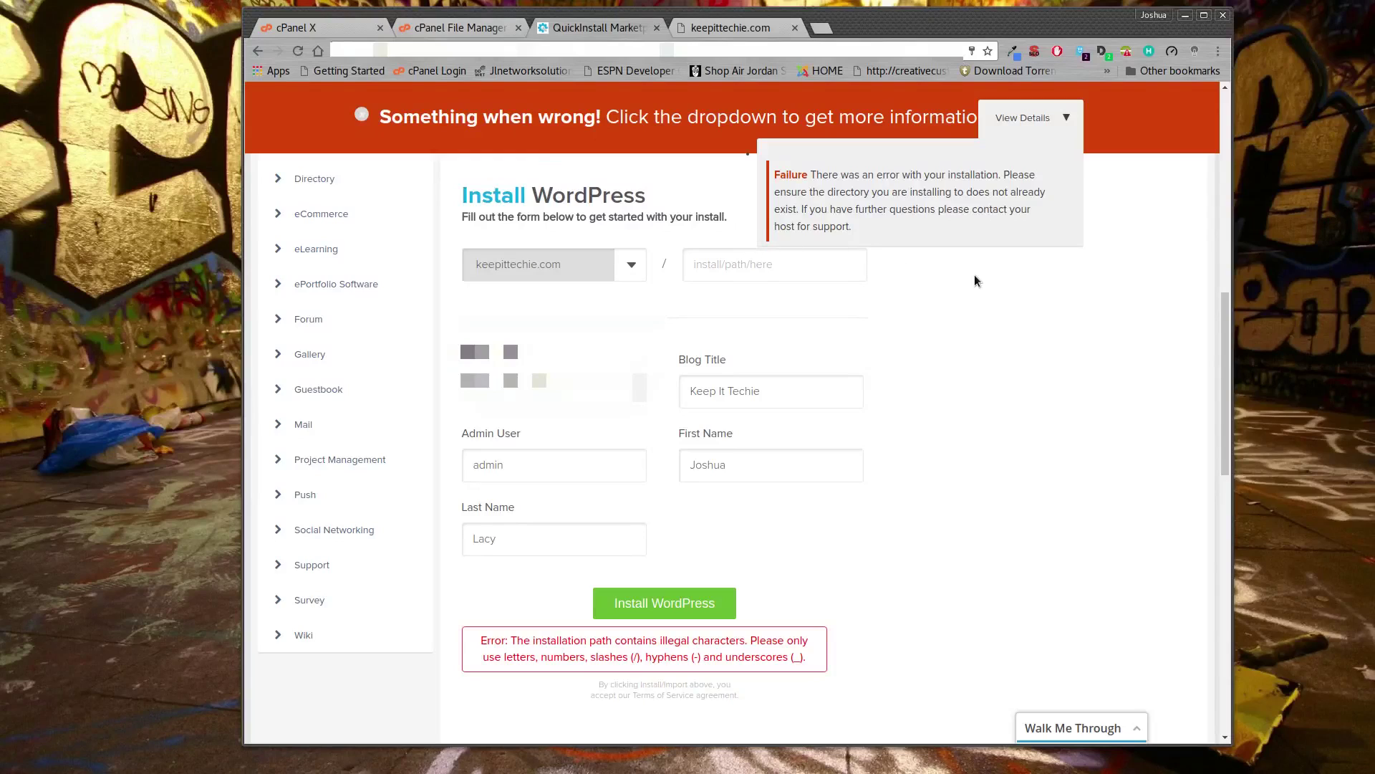
{"action": "scroll", "coordinate": [1013, 374], "scroll_direction": "down", "scroll_amount": 2}
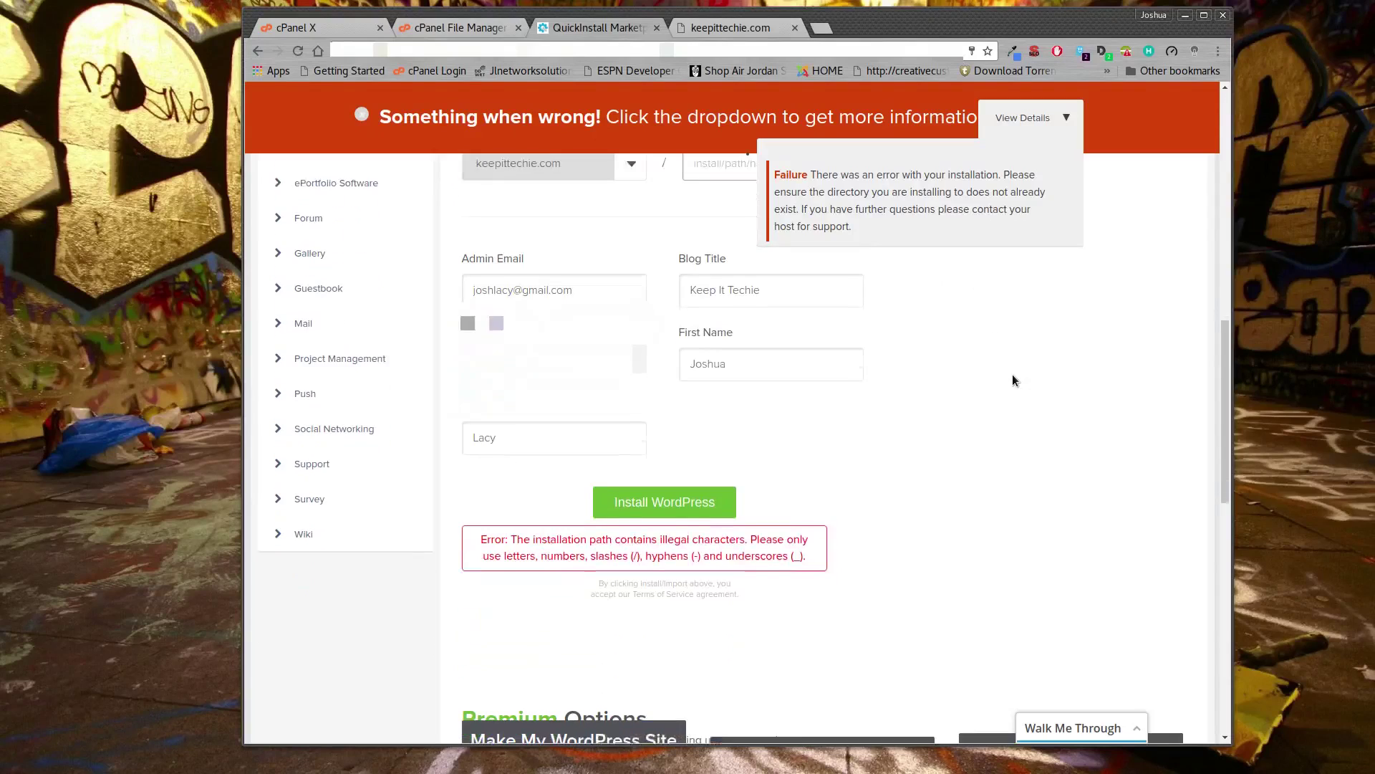
Retry the WordPress install in QuickInstall and reveal its completion details and admin credentials.
{"action": "left_click", "coordinate": [679, 491]}
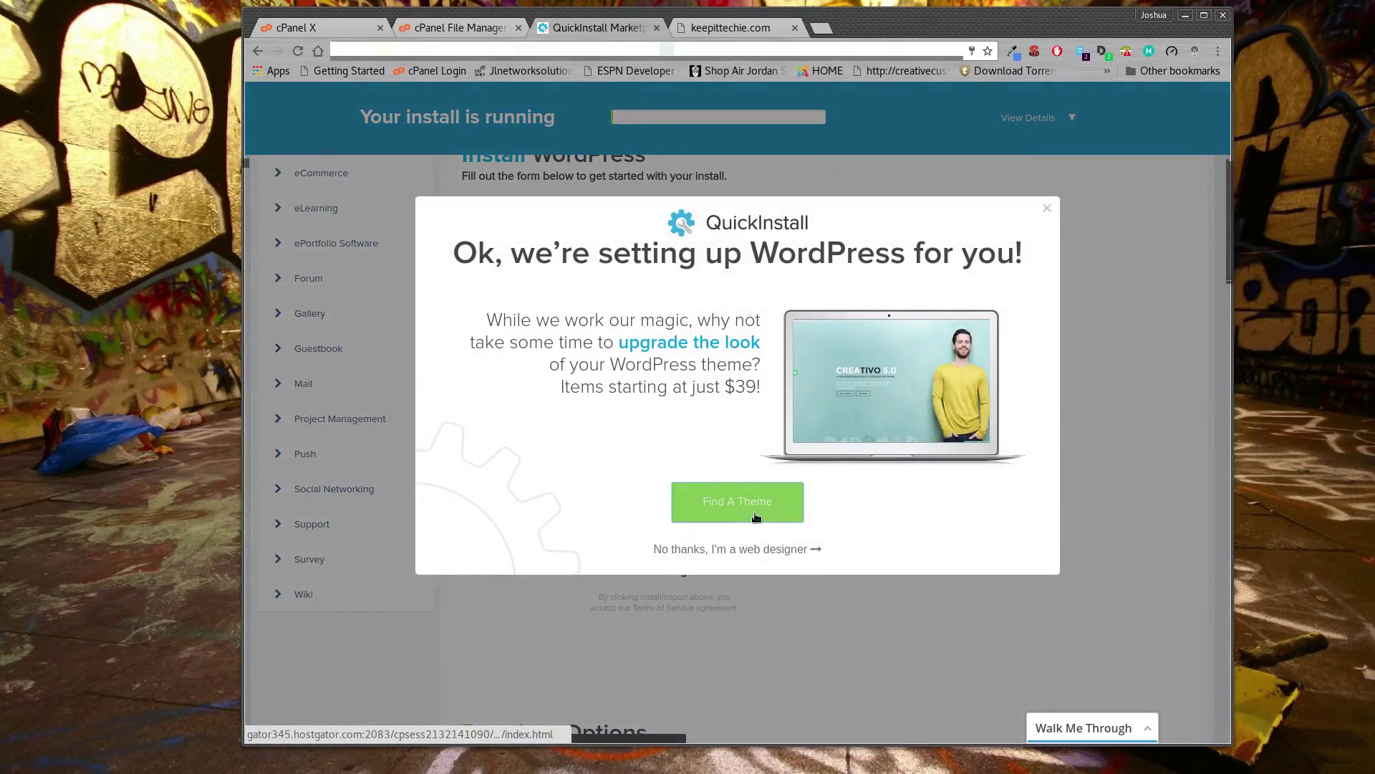
{"action": "left_click", "coordinate": [754, 549]}
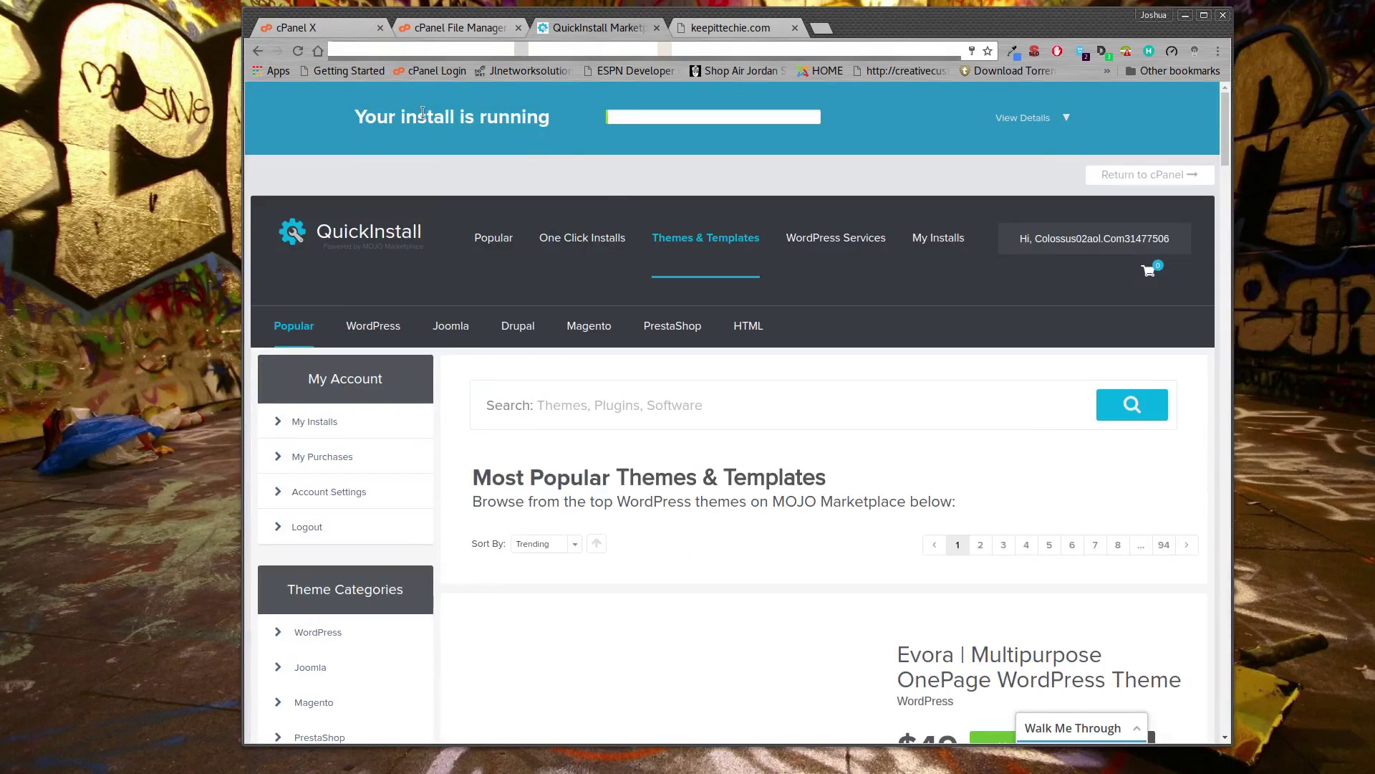
{"action": "left_click", "coordinate": [1067, 119]}
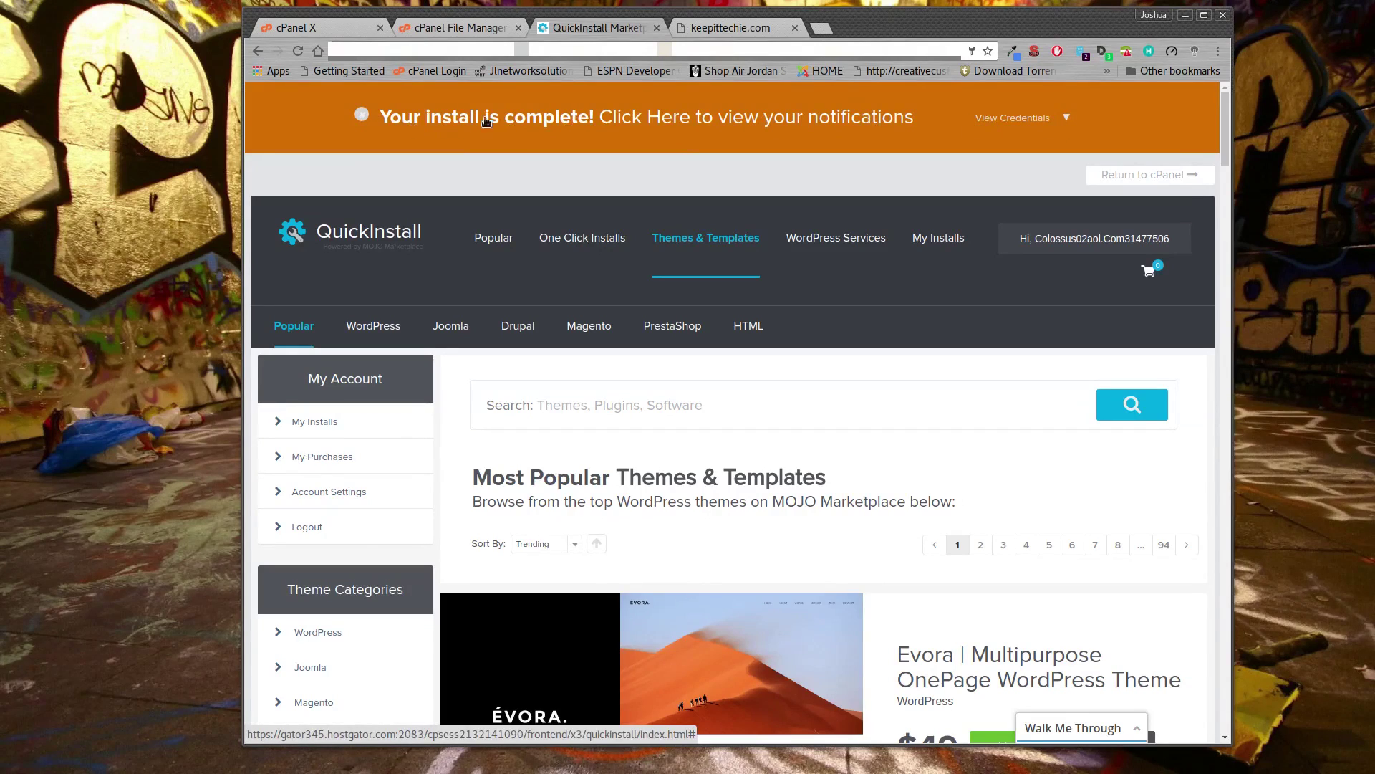
{"action": "left_click", "coordinate": [1068, 119]}
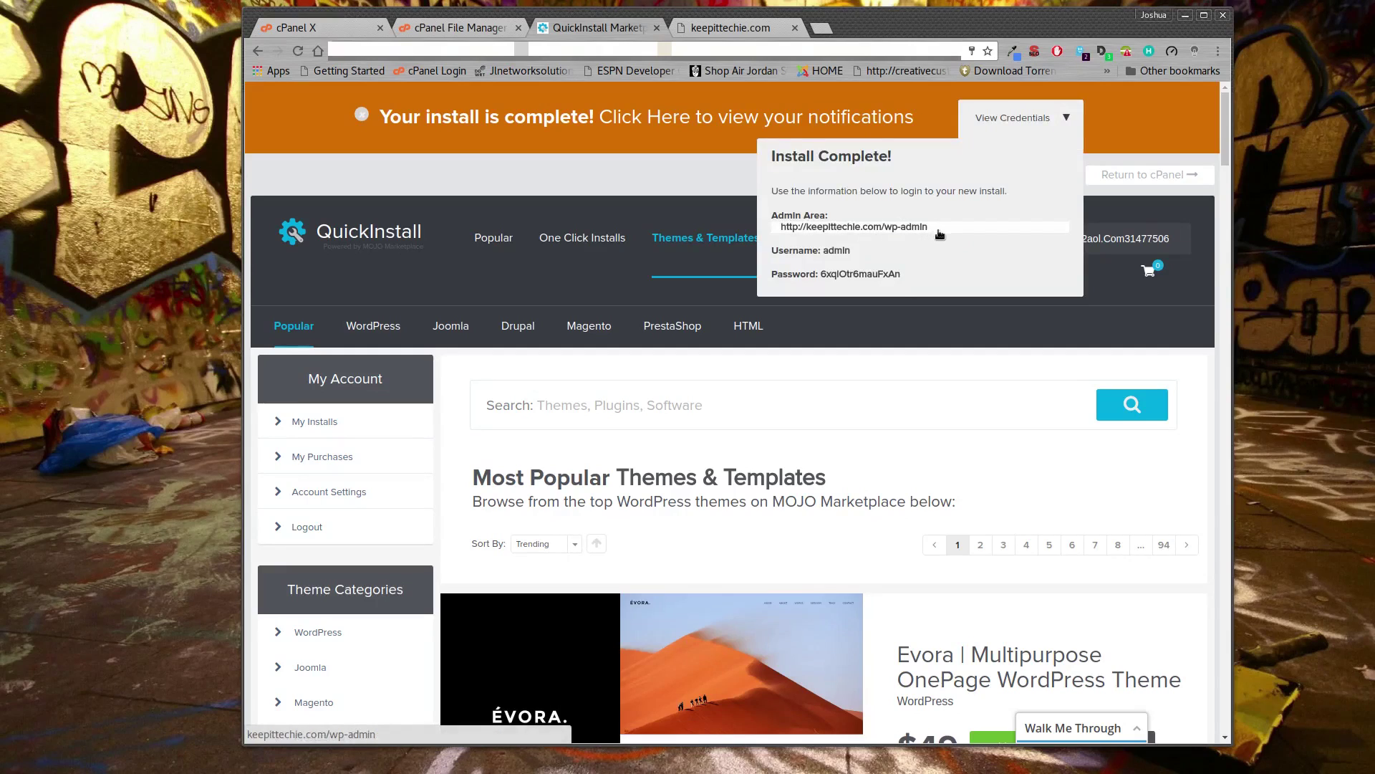
{"action": "left_click", "coordinate": [939, 230]}
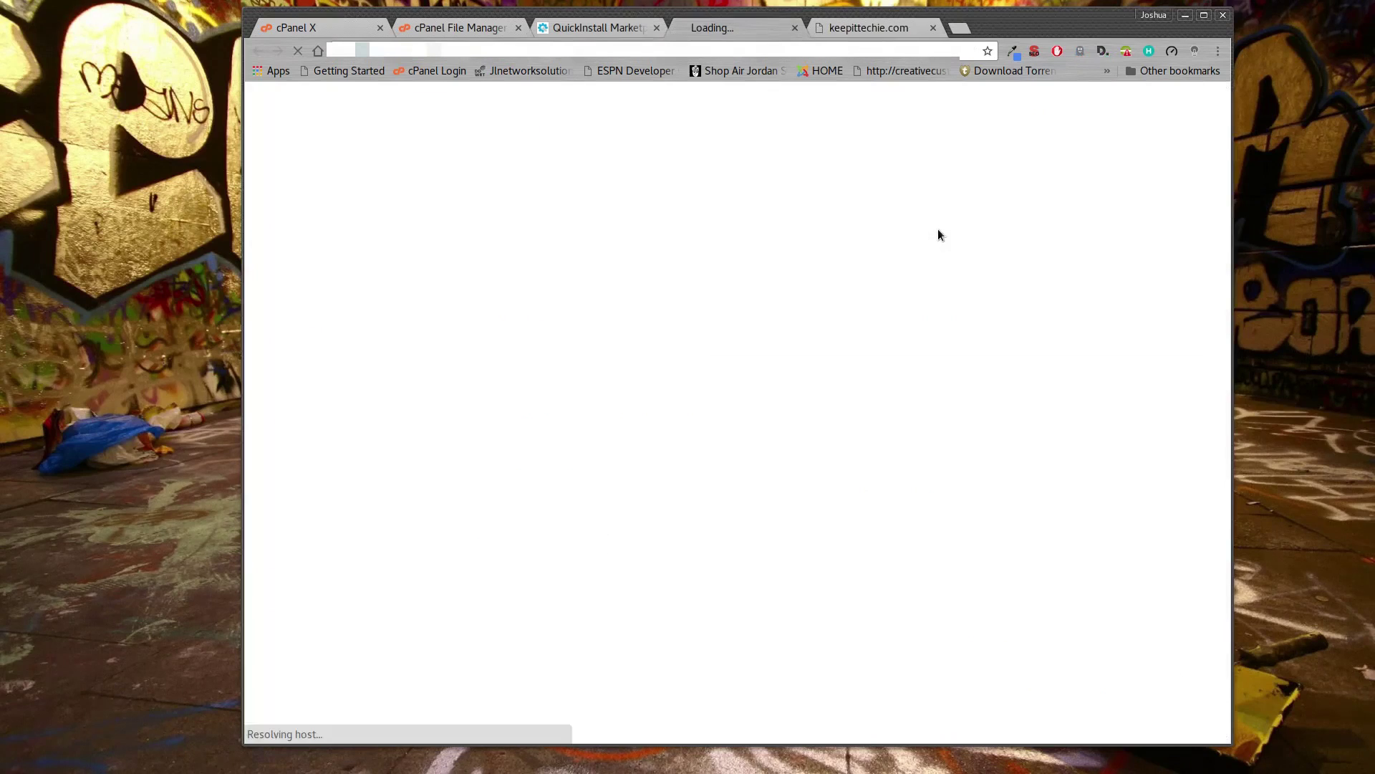
{"action": "left_click", "coordinate": [563, 27]}
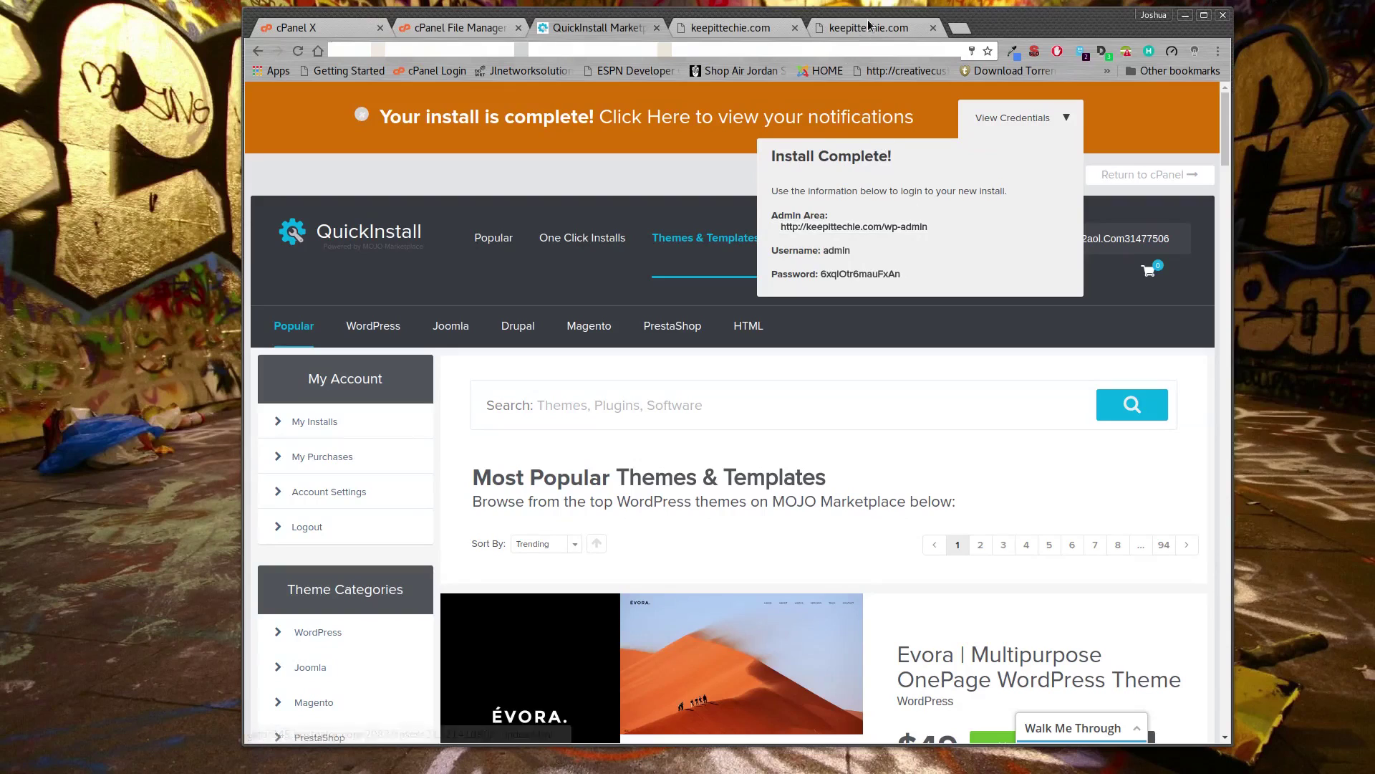
Copy the new install's admin password and move to the keepittechie.com tab.
{"action": "left_click_drag", "start_coordinate": [903, 273], "coordinate": [822, 274]}
{"action": "right_click", "coordinate": [824, 272]}
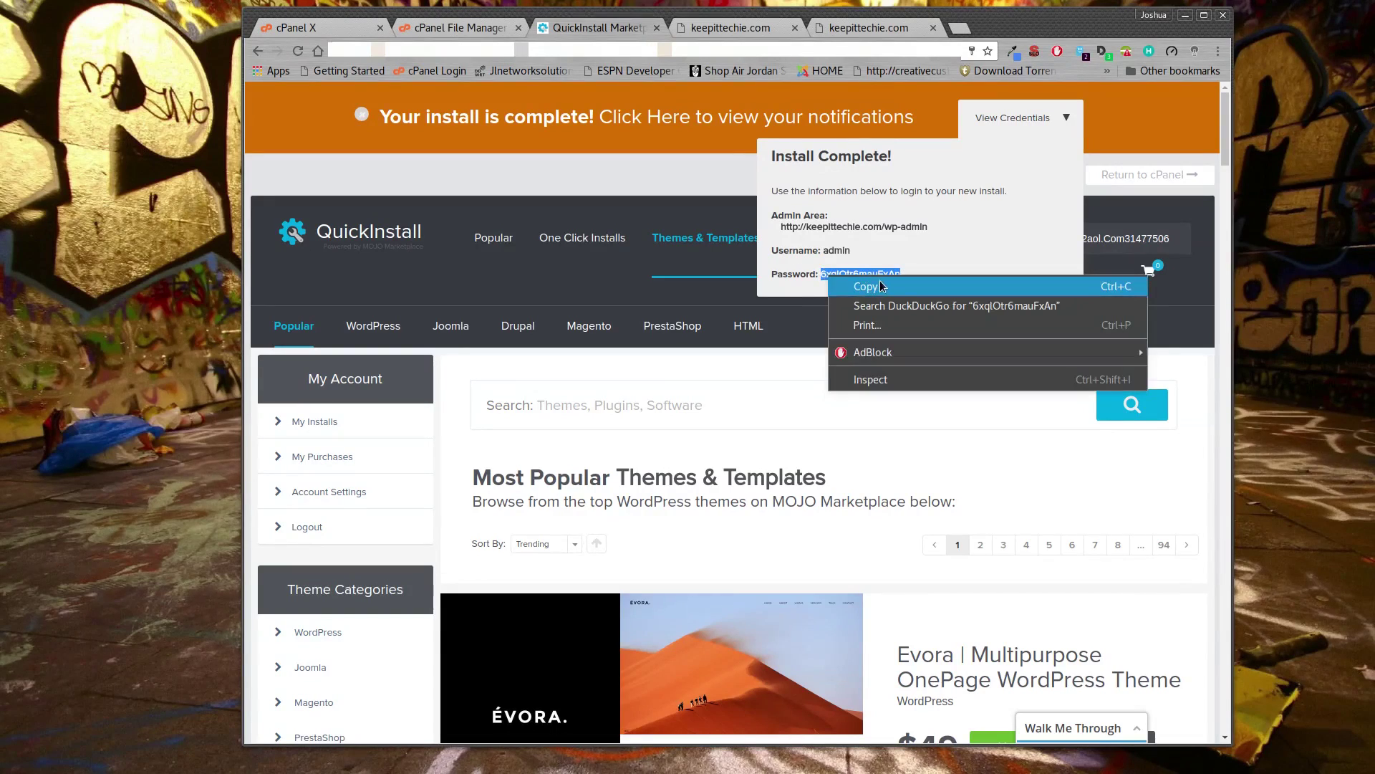
{"action": "left_click", "coordinate": [853, 285]}
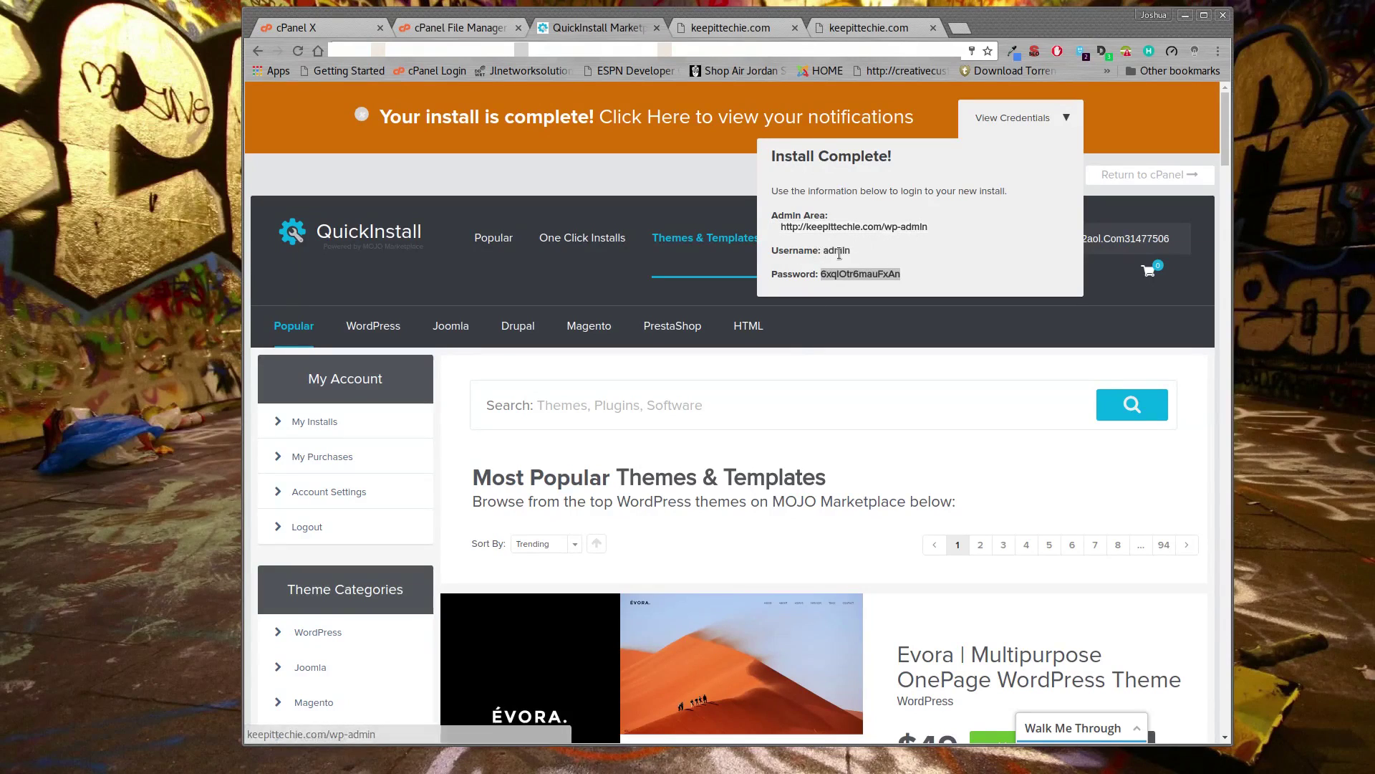
{"action": "left_click", "coordinate": [871, 27]}
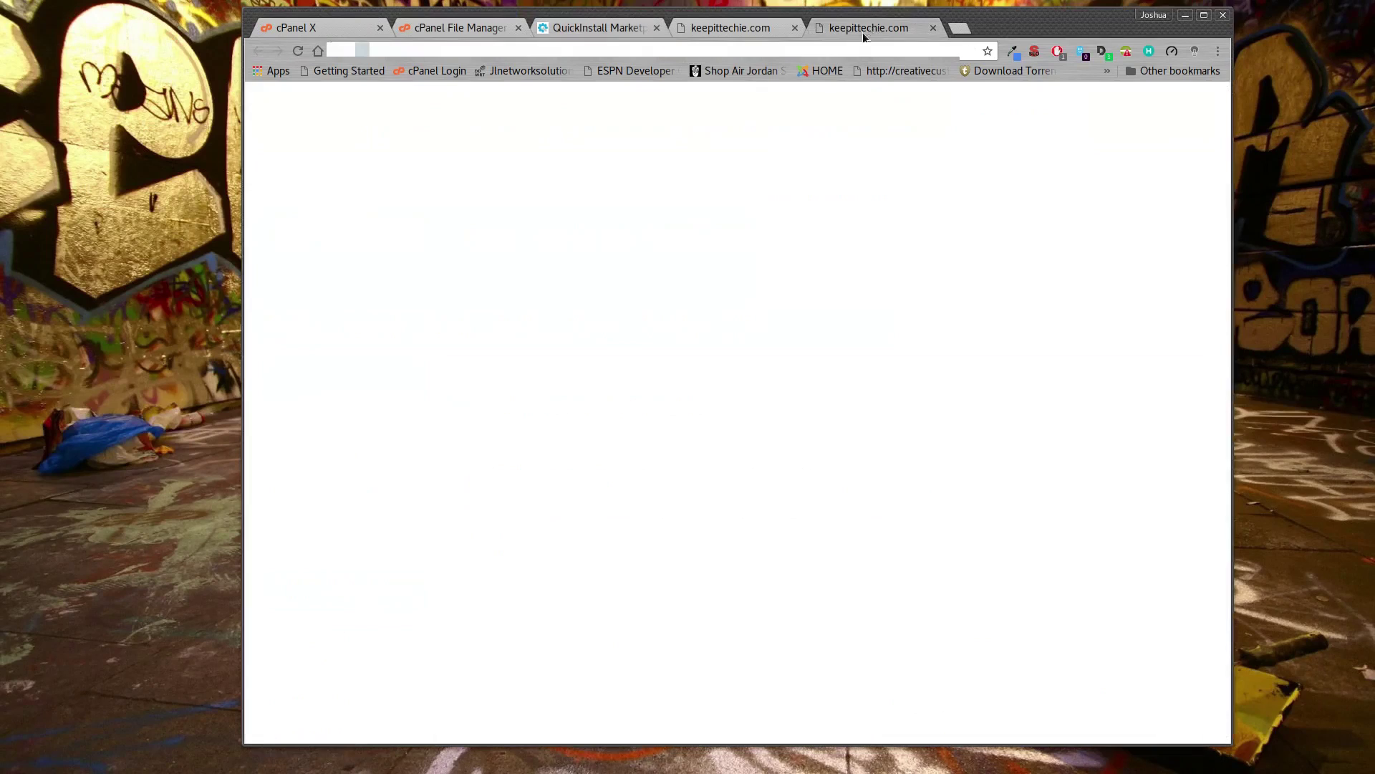
Reload the blank keepittechie.com tab twice.
{"action": "right_click", "coordinate": [748, 27]}
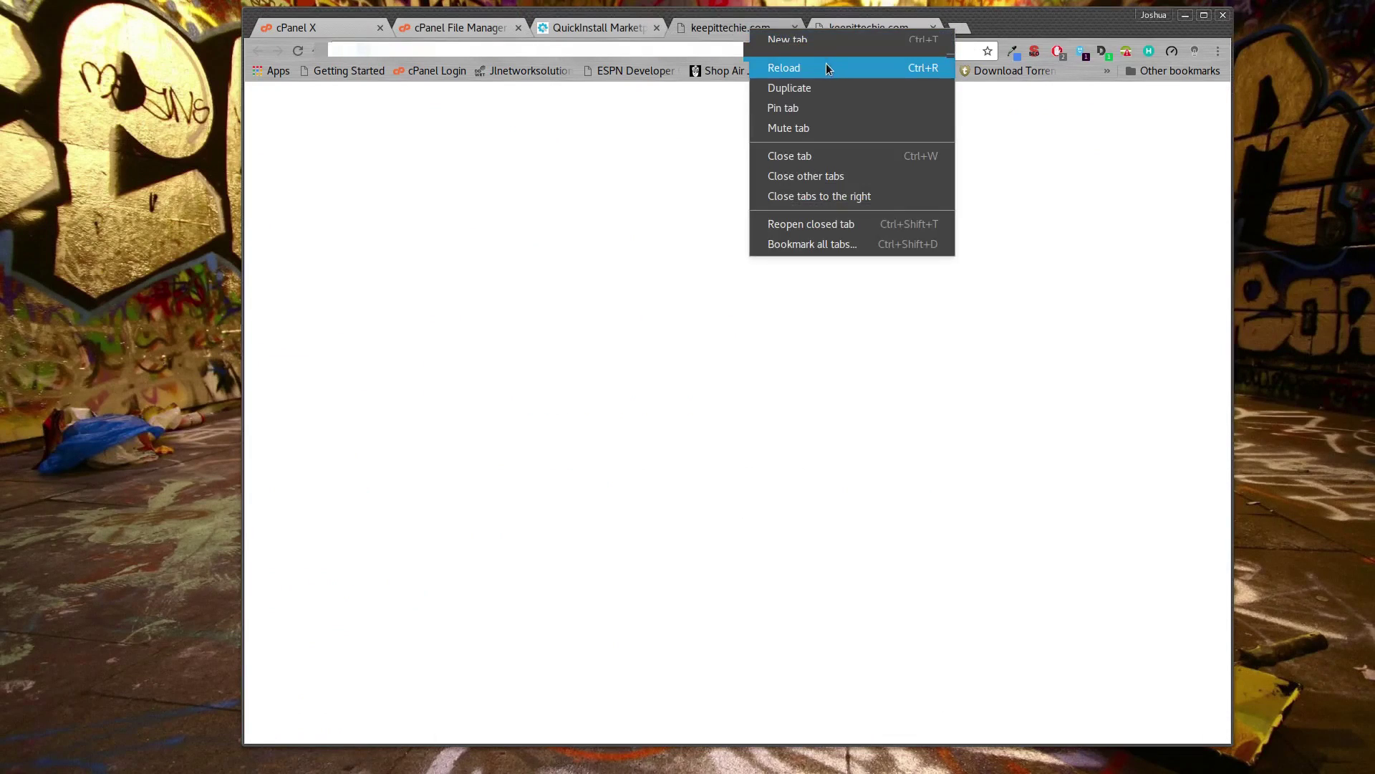
{"action": "left_click", "coordinate": [826, 63]}
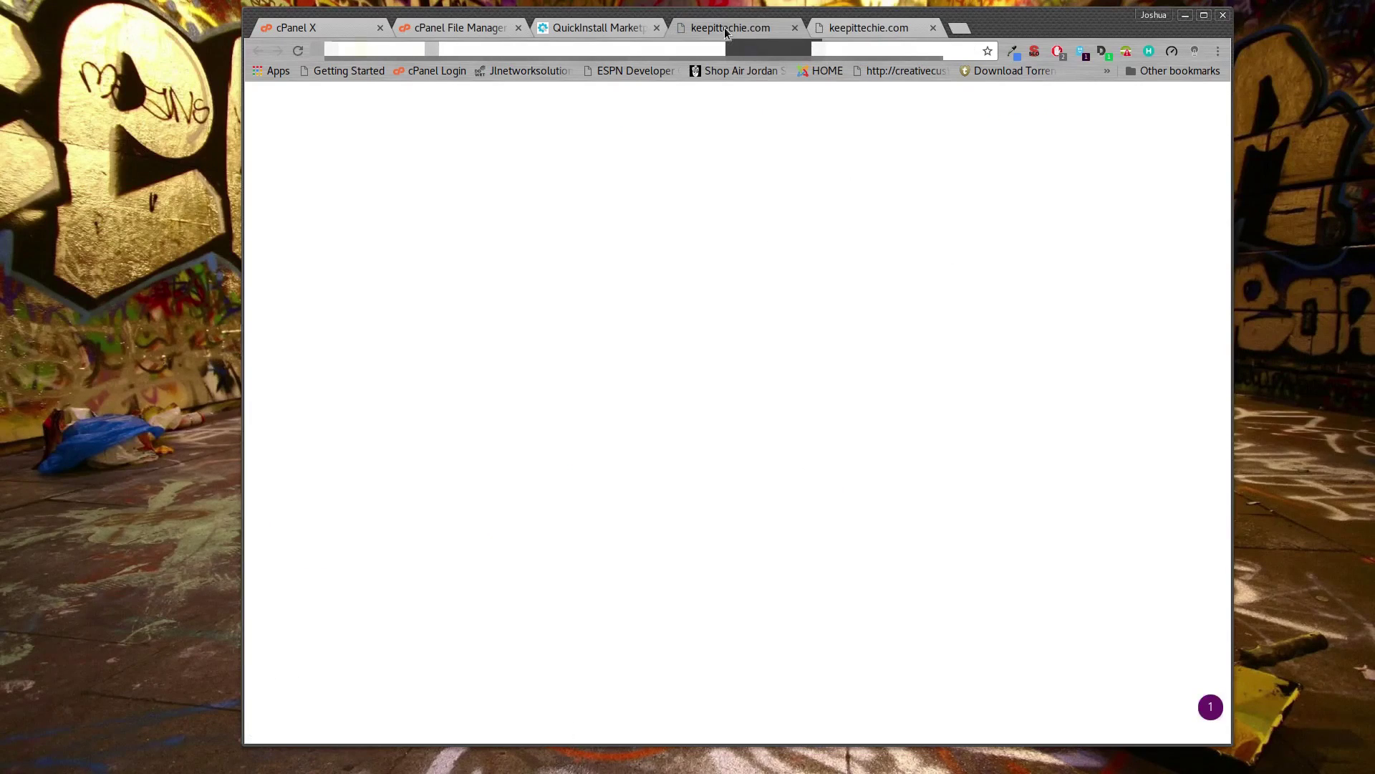
{"action": "right_click", "coordinate": [724, 27]}
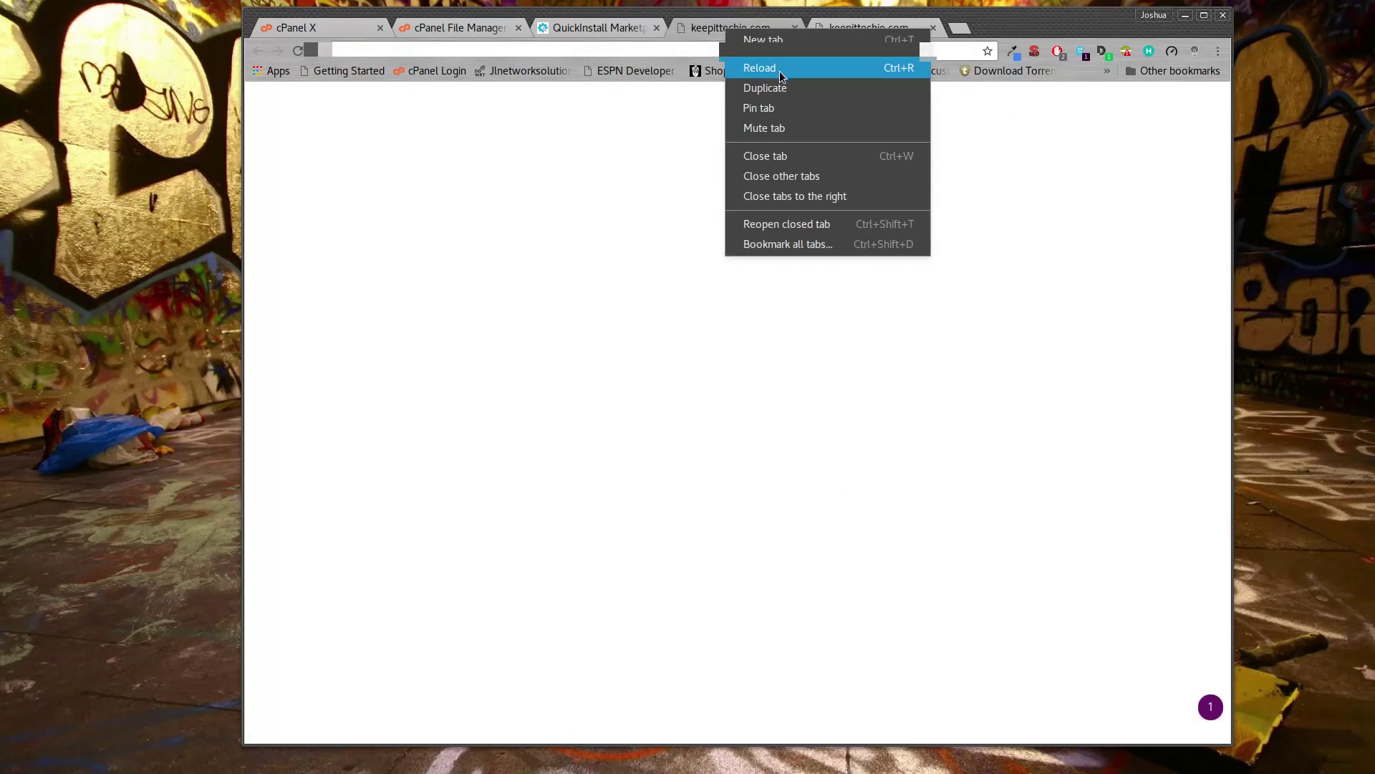
{"action": "left_click", "coordinate": [780, 71]}
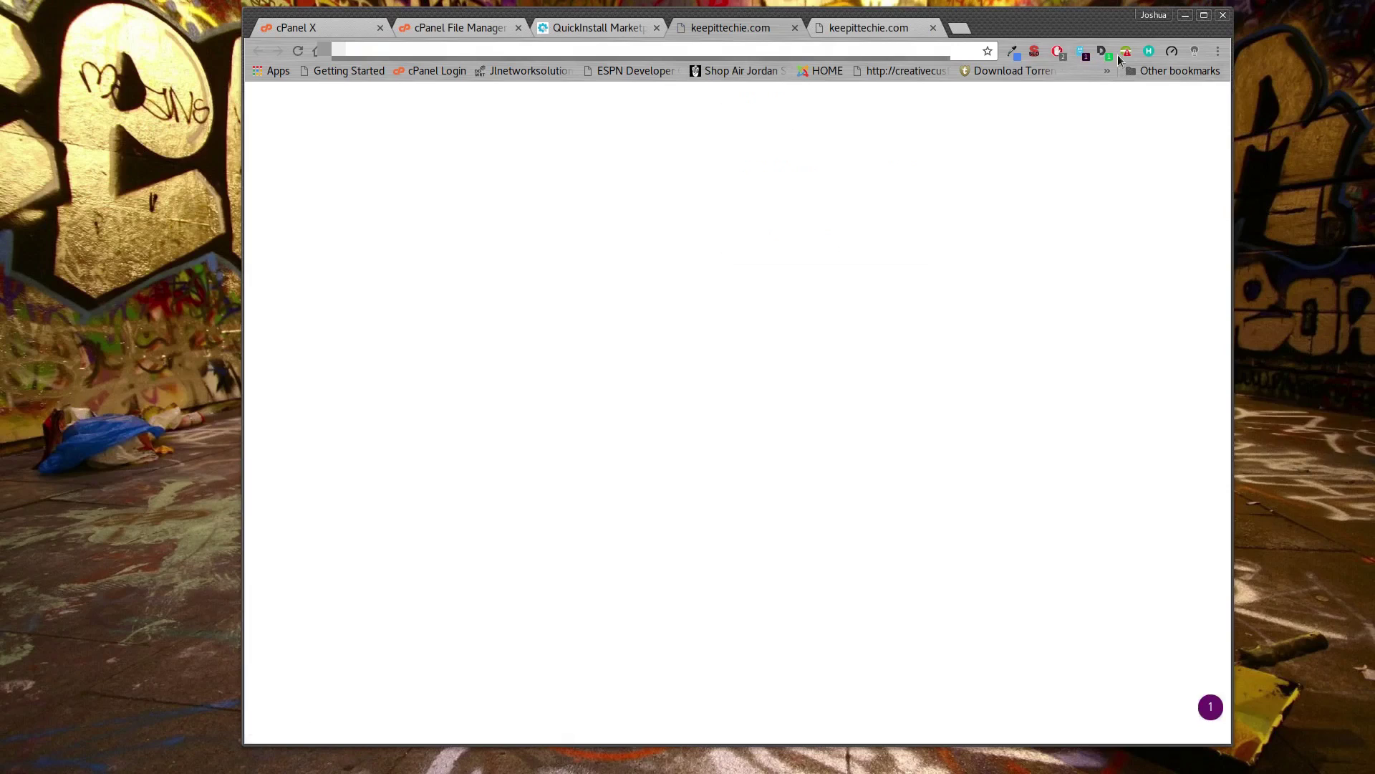
Check AdBlock's options for the page, then bring up Chromium's main menu.
{"action": "left_click", "coordinate": [1060, 56]}
{"action": "right_click", "coordinate": [1060, 58]}
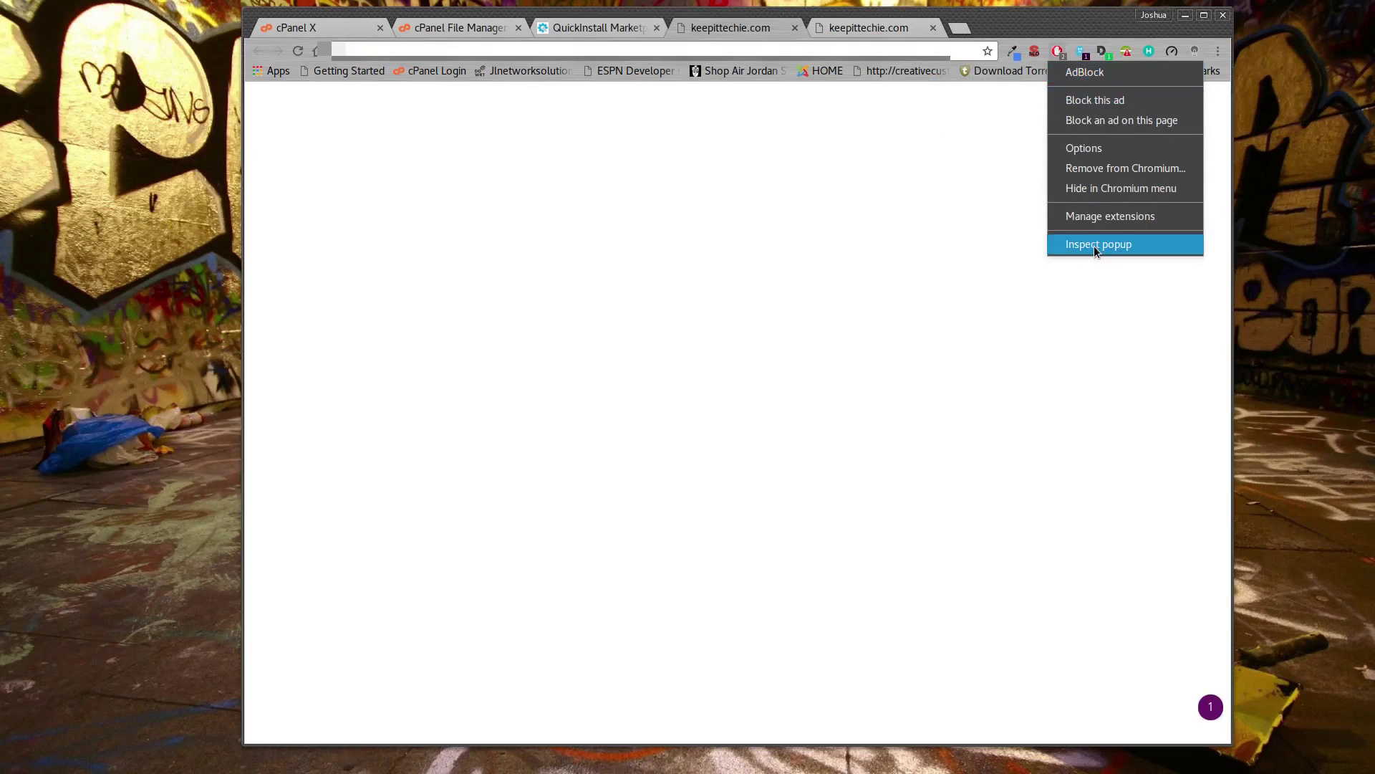
{"action": "left_click", "coordinate": [1220, 54]}
{"action": "left_click", "coordinate": [1219, 52]}
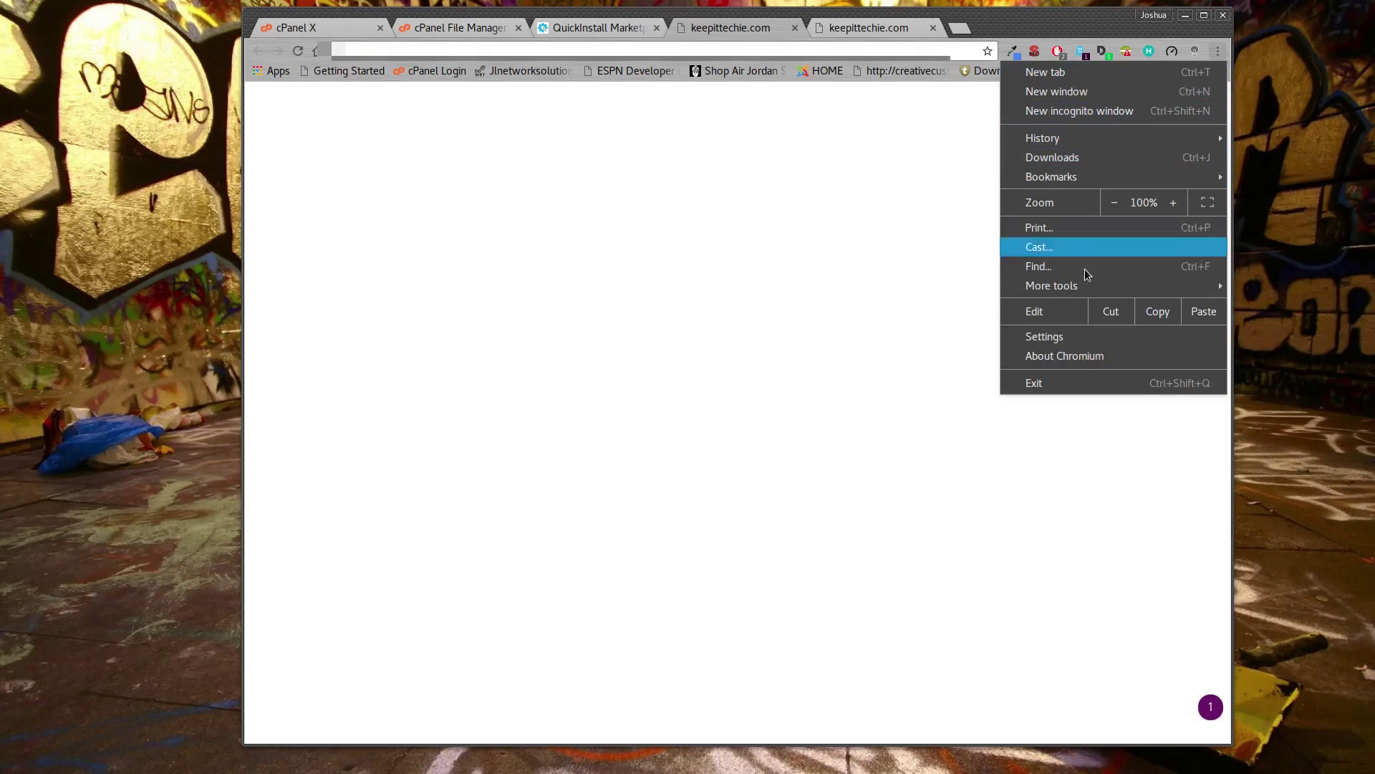
In Chromium's Extensions settings, disable AdBlock and Disconnect.
{"action": "left_click", "coordinate": [1060, 336]}
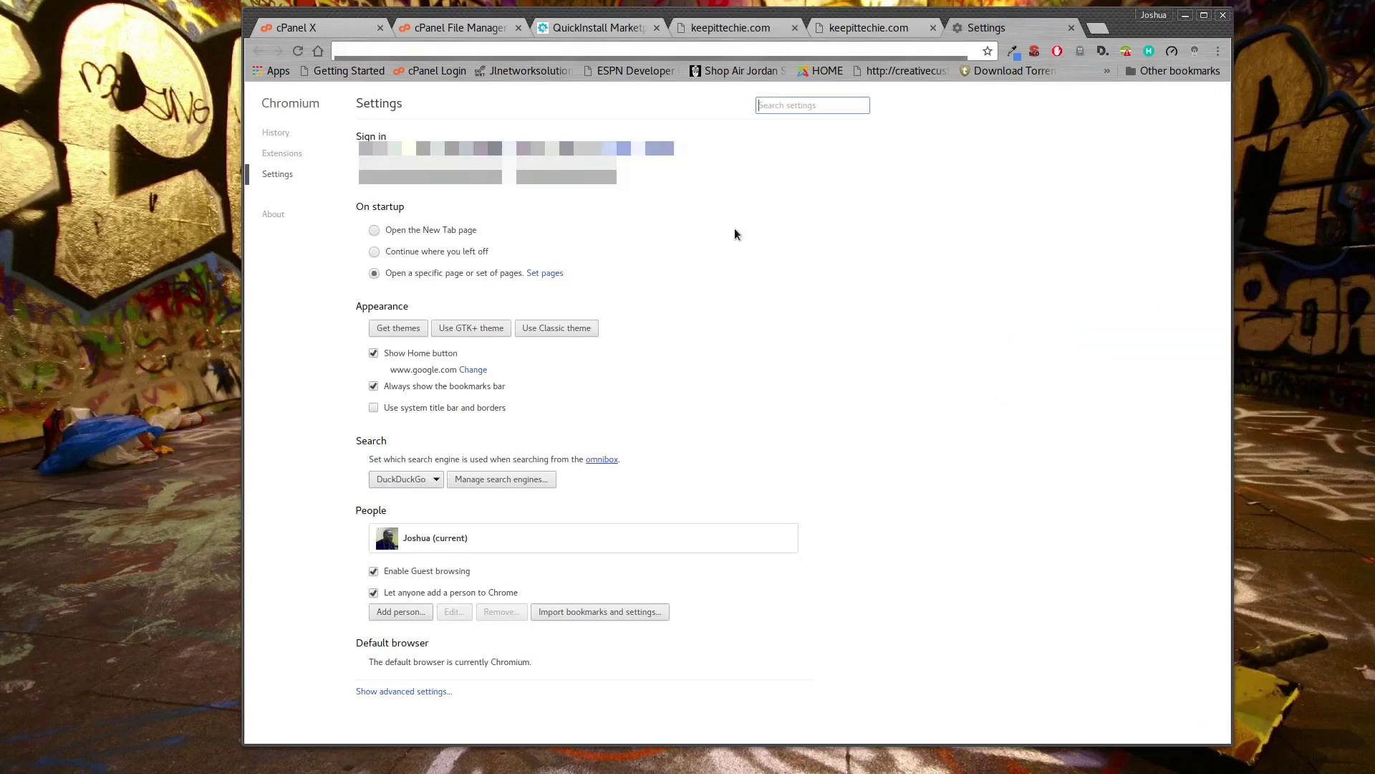
{"action": "left_click", "coordinate": [286, 153]}
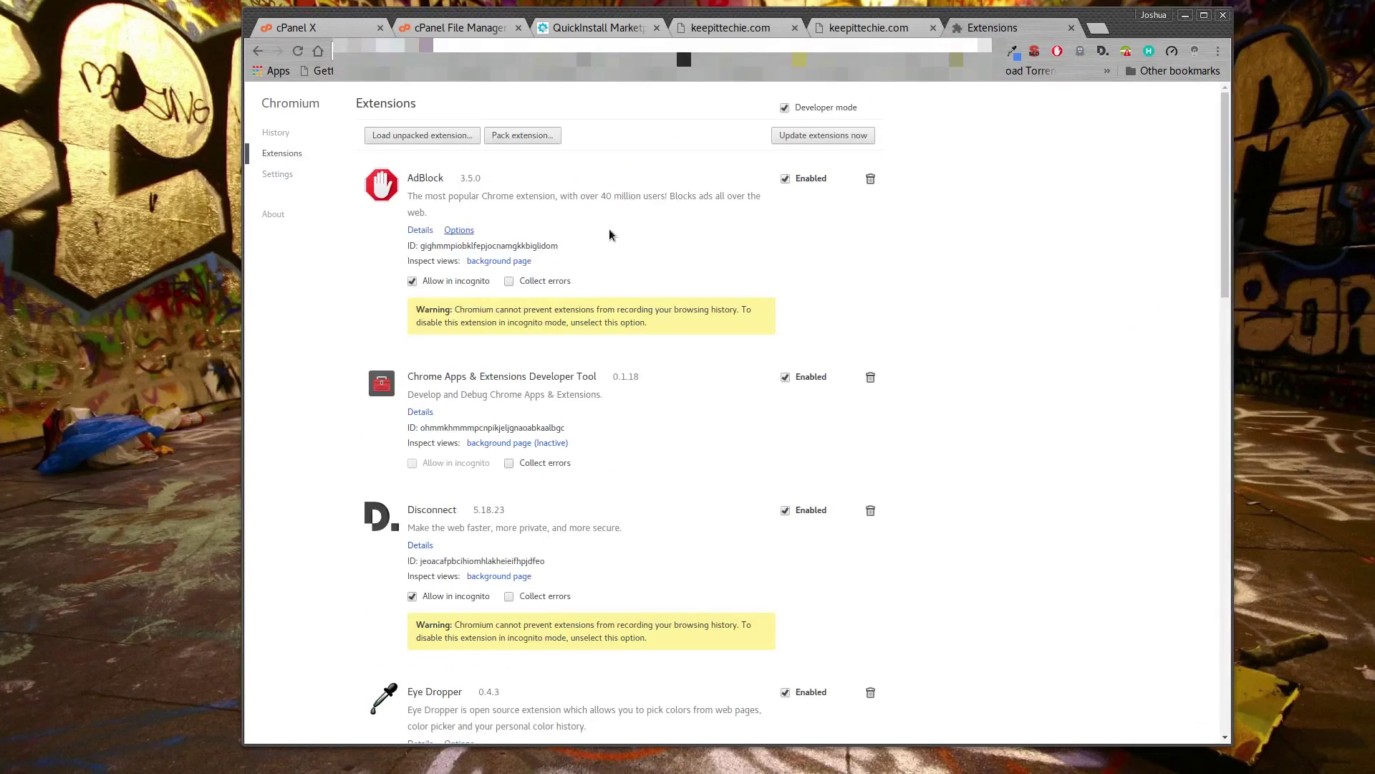
{"action": "left_click", "coordinate": [794, 179]}
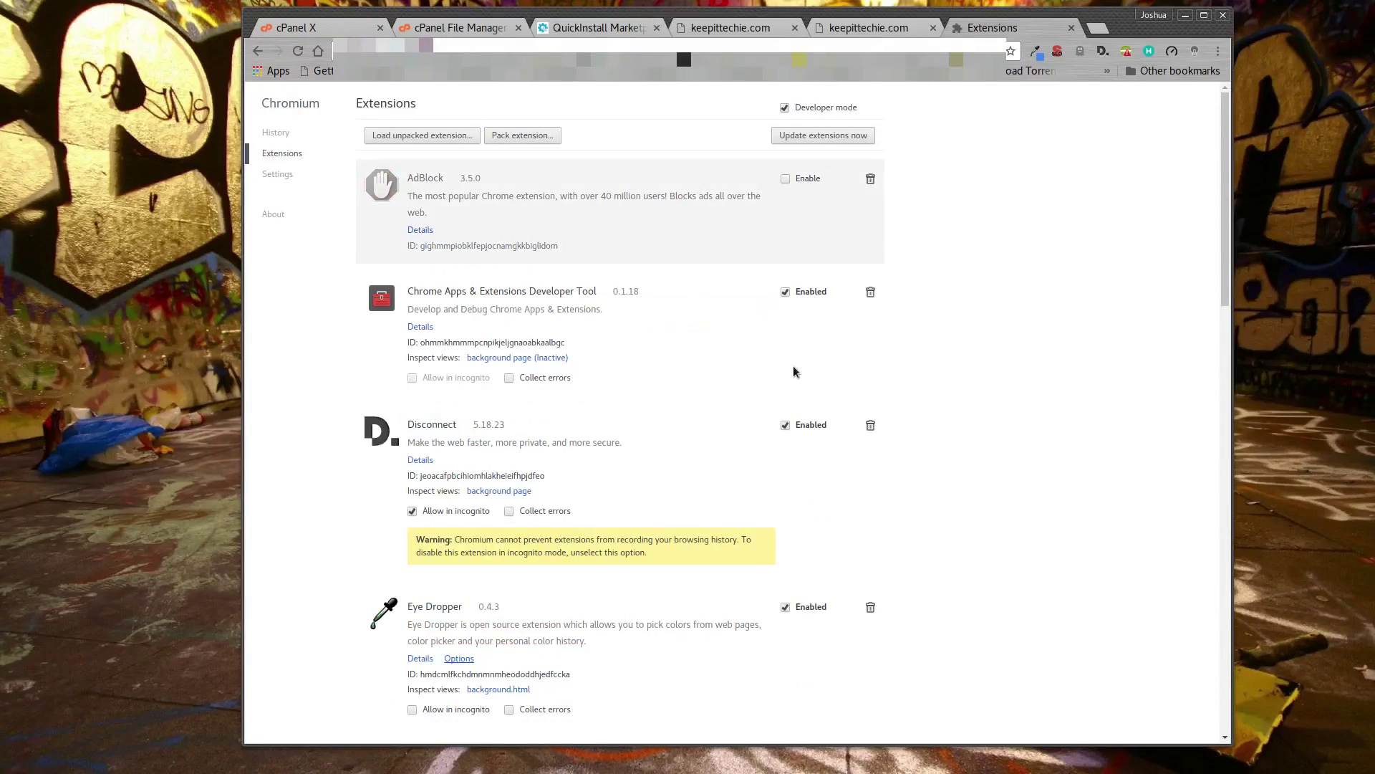
{"action": "left_click", "coordinate": [786, 426]}
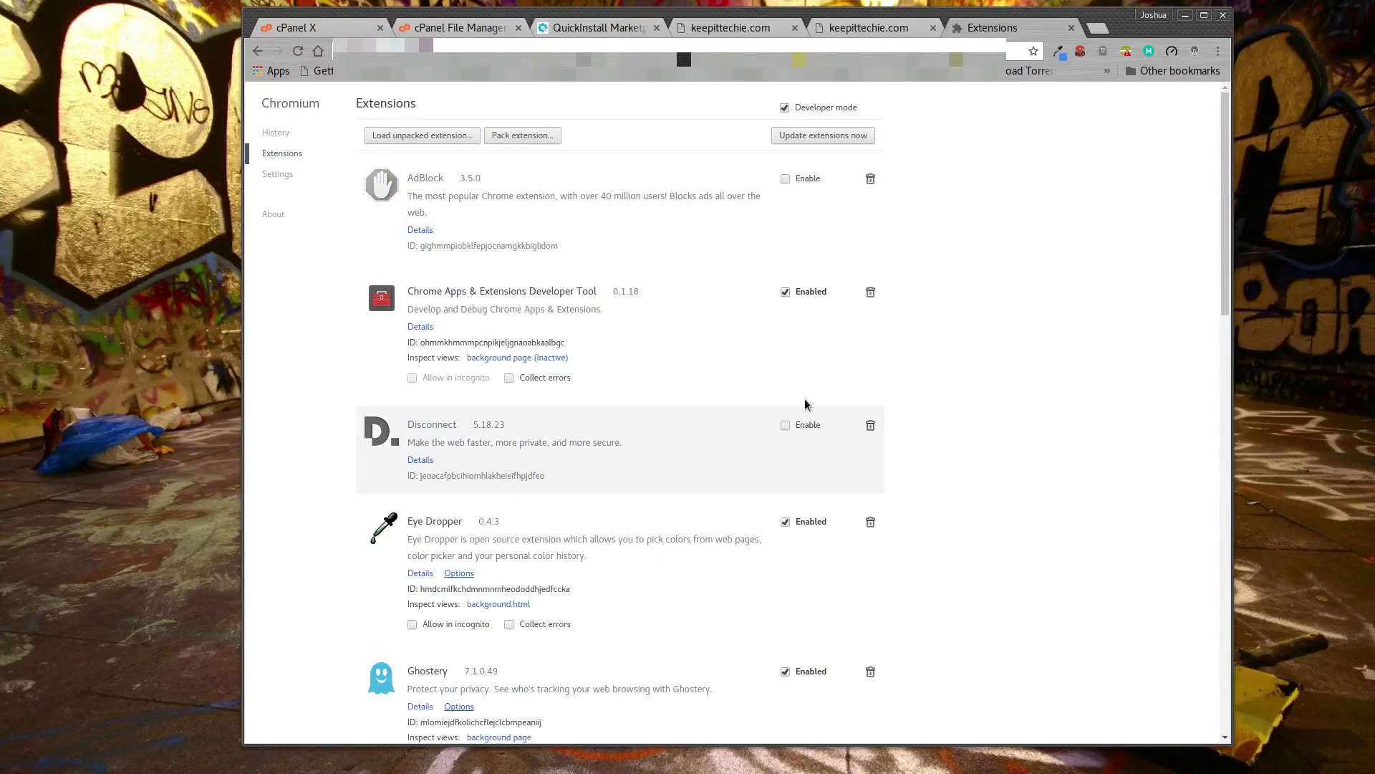
{"action": "scroll", "coordinate": [805, 401], "scroll_direction": "down", "scroll_amount": 2}
{"action": "scroll", "coordinate": [788, 469], "scroll_direction": "down", "scroll_amount": 4}
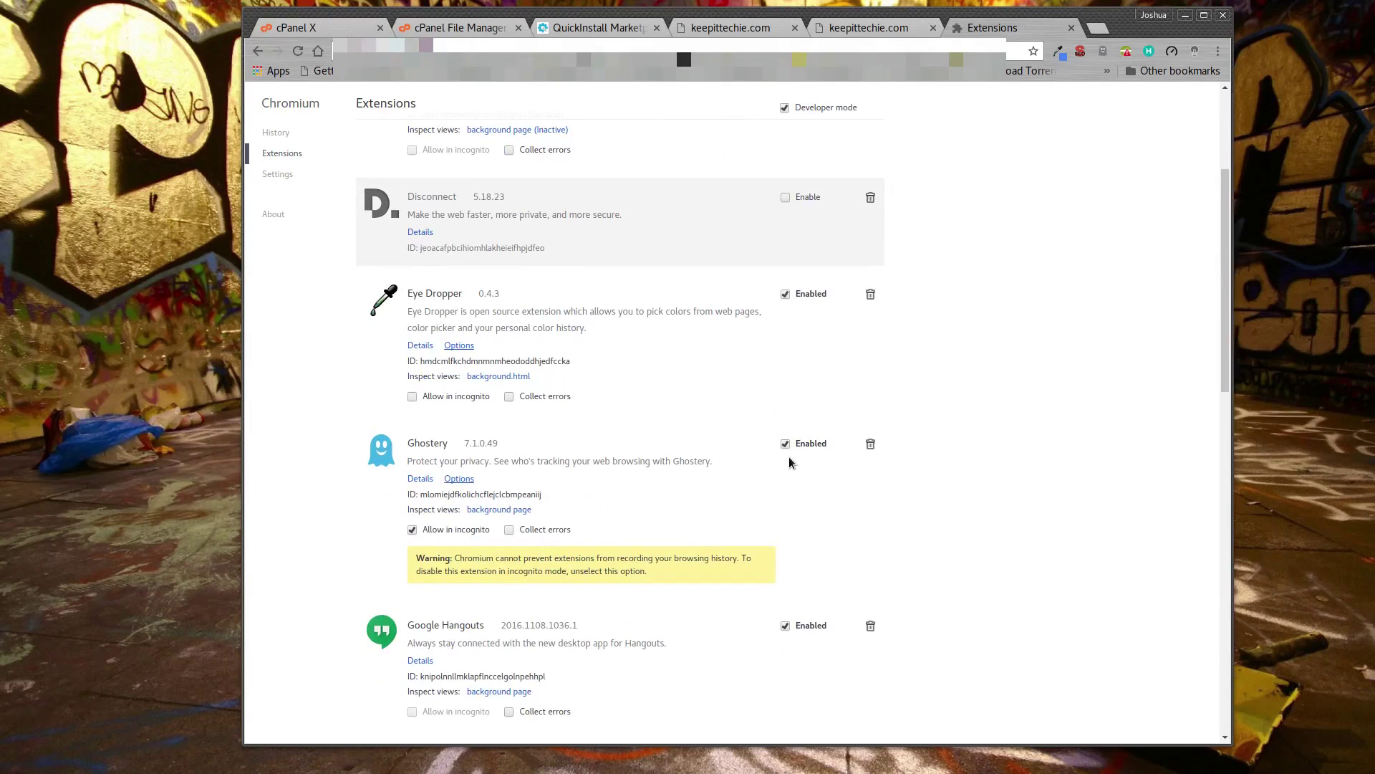
Disable the Ghostery, Hide My Ass! Web Proxy and MaskMe extensions.
{"action": "left_click", "coordinate": [789, 445]}
{"action": "scroll", "coordinate": [781, 466], "scroll_direction": "down", "scroll_amount": 4}
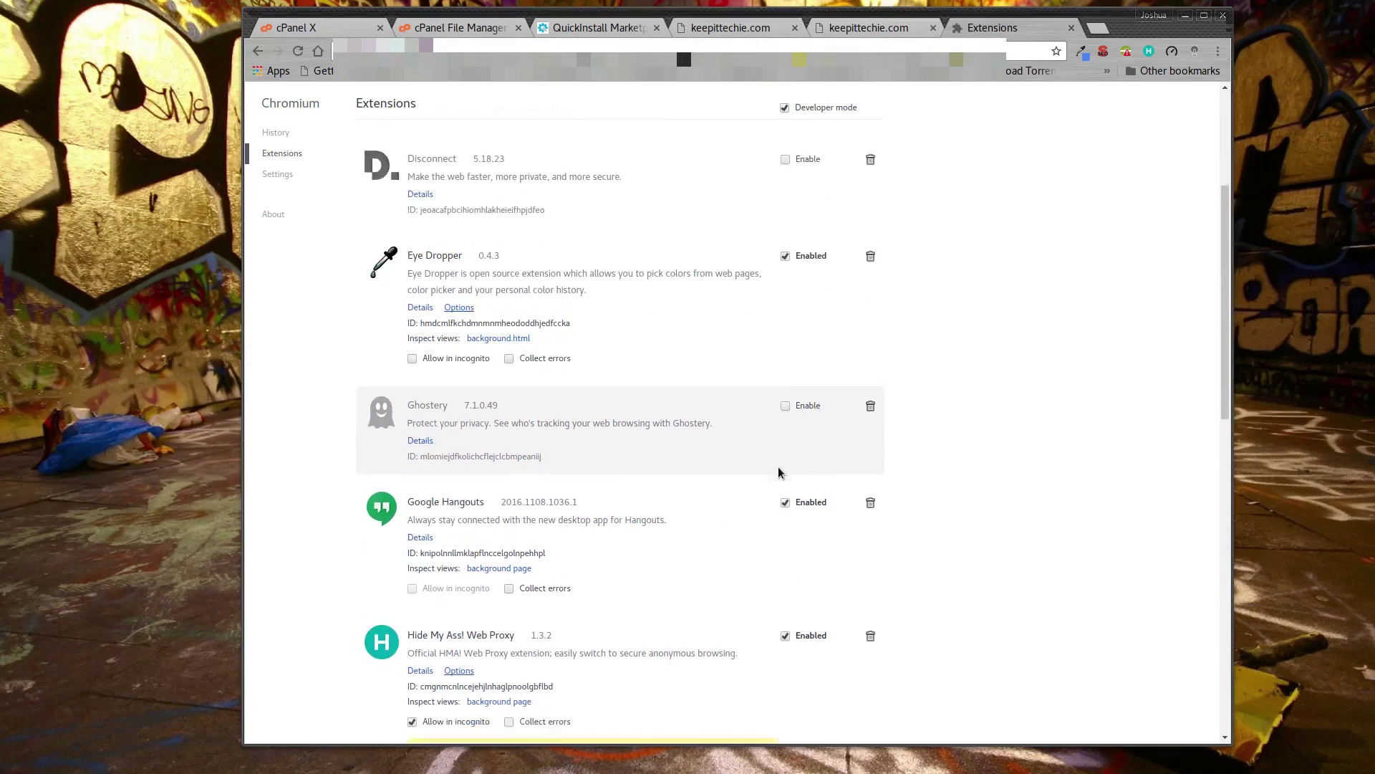
{"action": "left_click", "coordinate": [786, 523]}
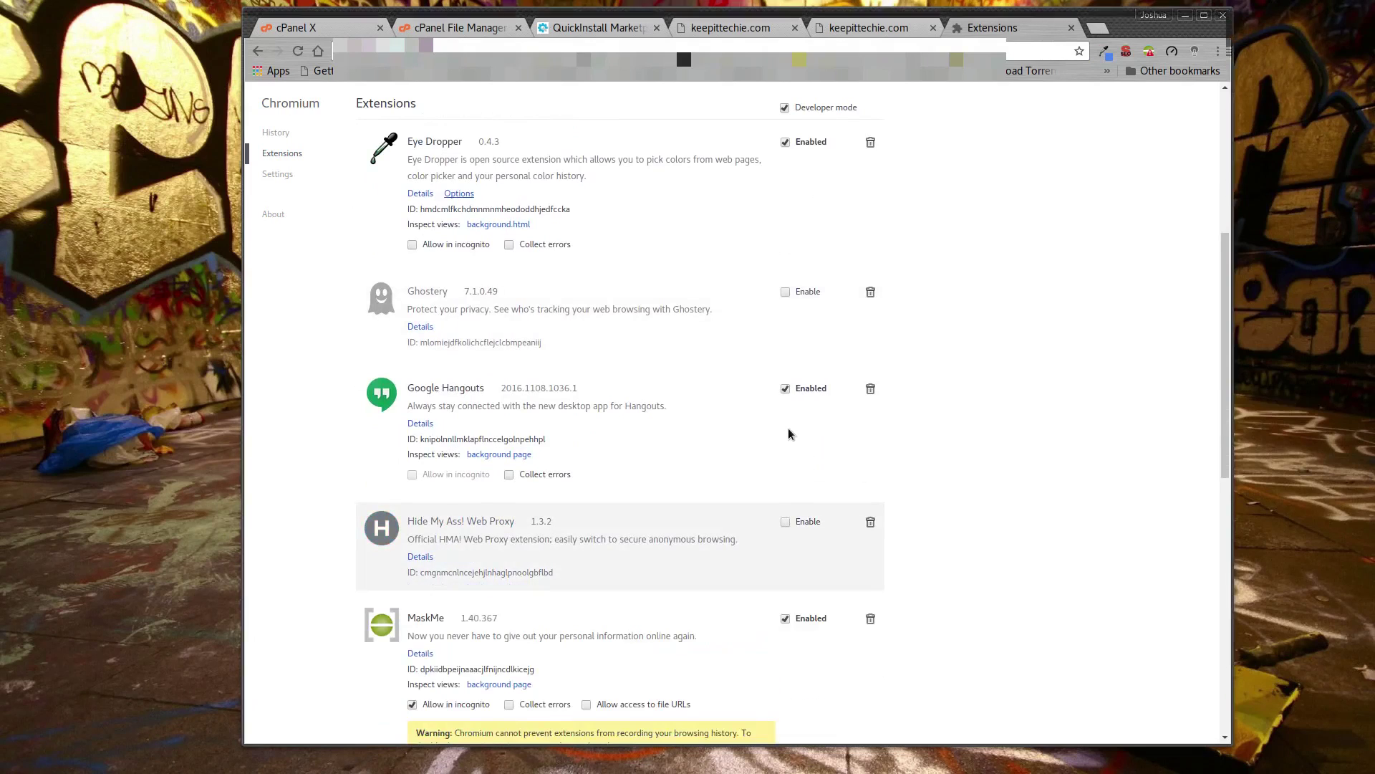
{"action": "scroll", "coordinate": [788, 428], "scroll_direction": "down", "scroll_amount": 4}
{"action": "left_click", "coordinate": [785, 467]}
{"action": "scroll", "coordinate": [775, 424], "scroll_direction": "down", "scroll_amount": 4}
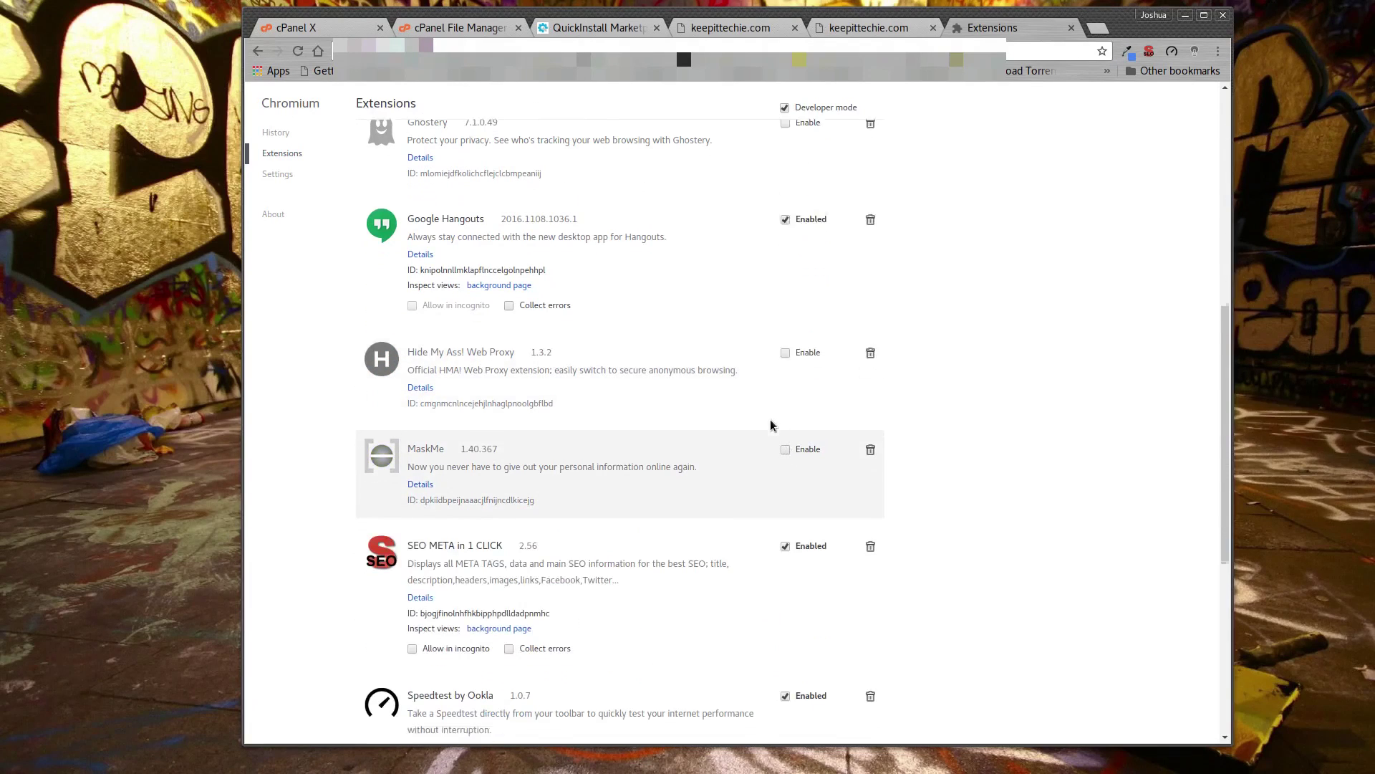
{"action": "scroll", "coordinate": [673, 385], "scroll_direction": "down", "scroll_amount": 8}
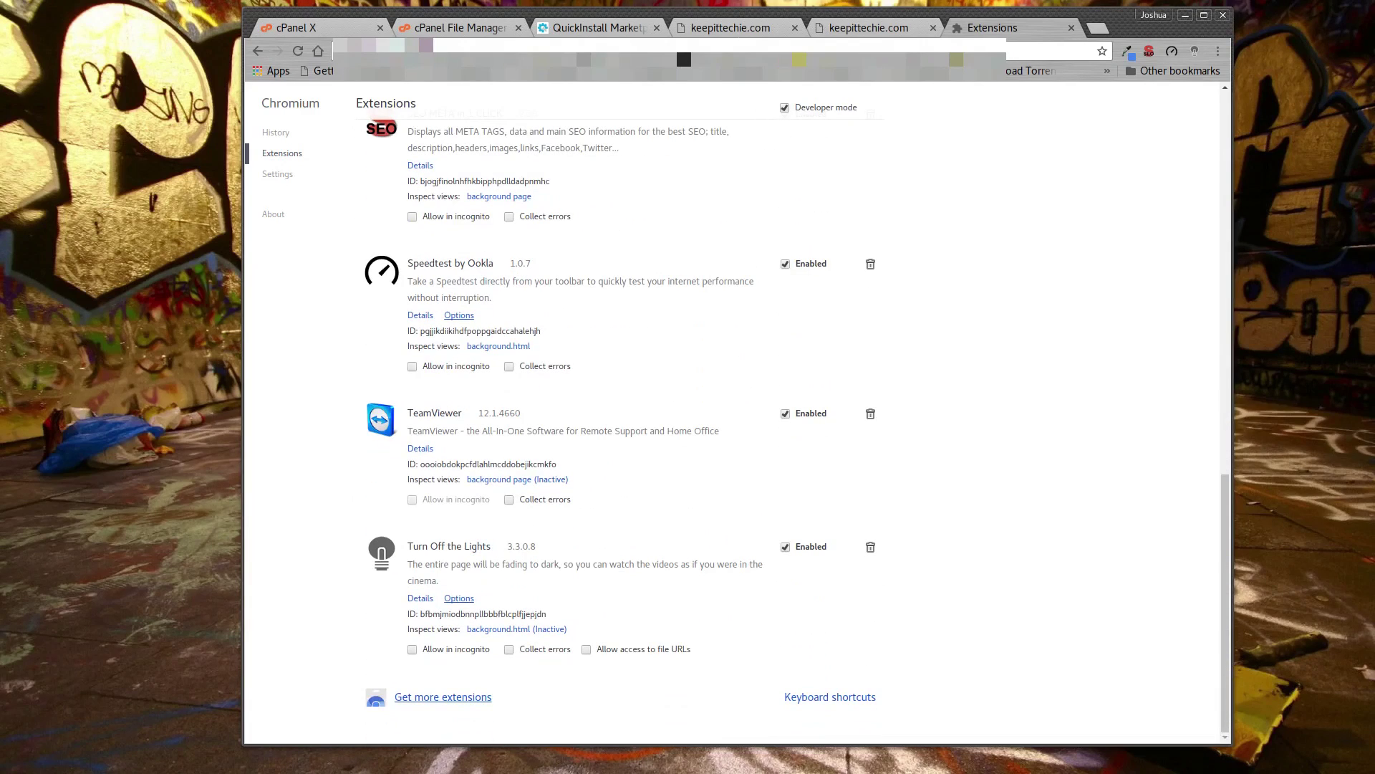
Reload keepittechie.com, which now shows its parked-domain page.
{"action": "left_click", "coordinate": [738, 29]}
{"action": "right_click", "coordinate": [738, 29]}
{"action": "left_click", "coordinate": [798, 65]}
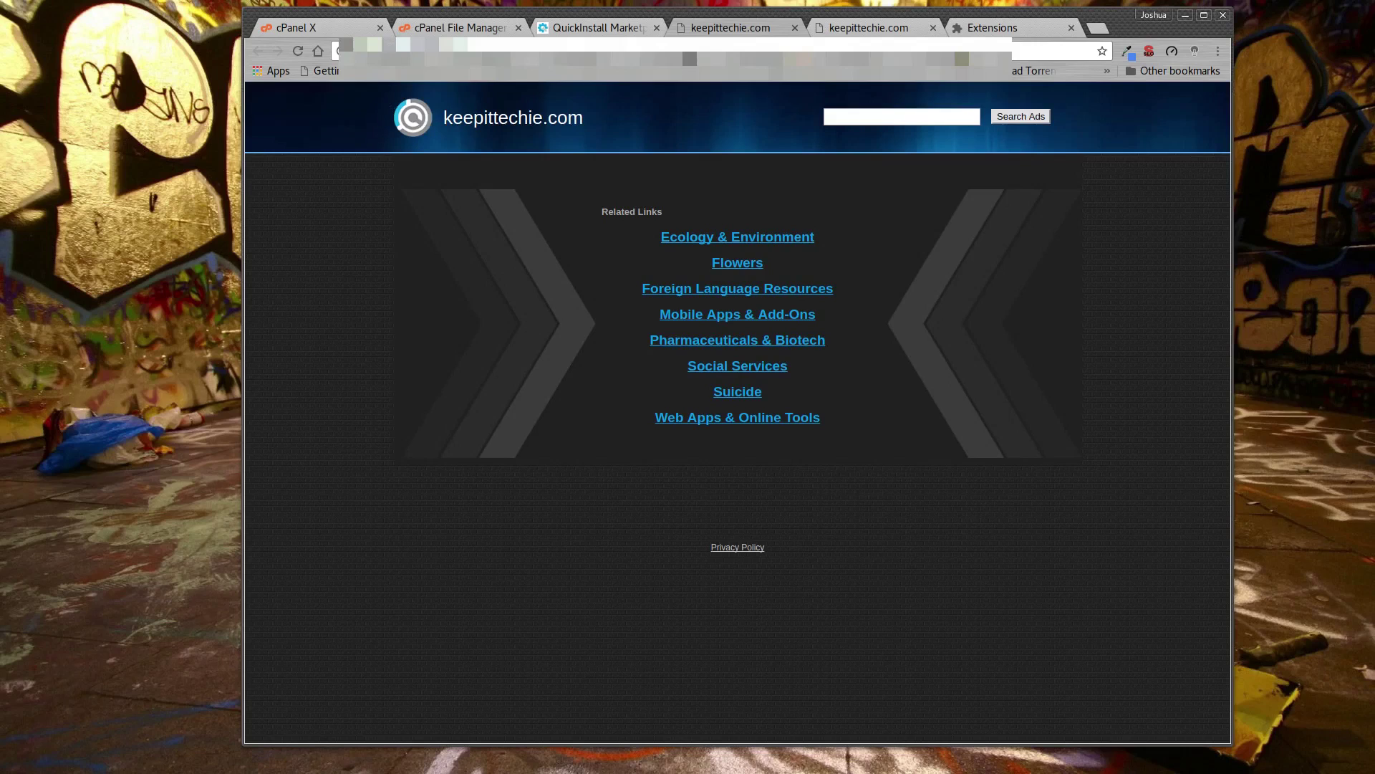
Reload and then close the duplicate keepittechie.com tab.
{"action": "left_click", "coordinate": [472, 47]}
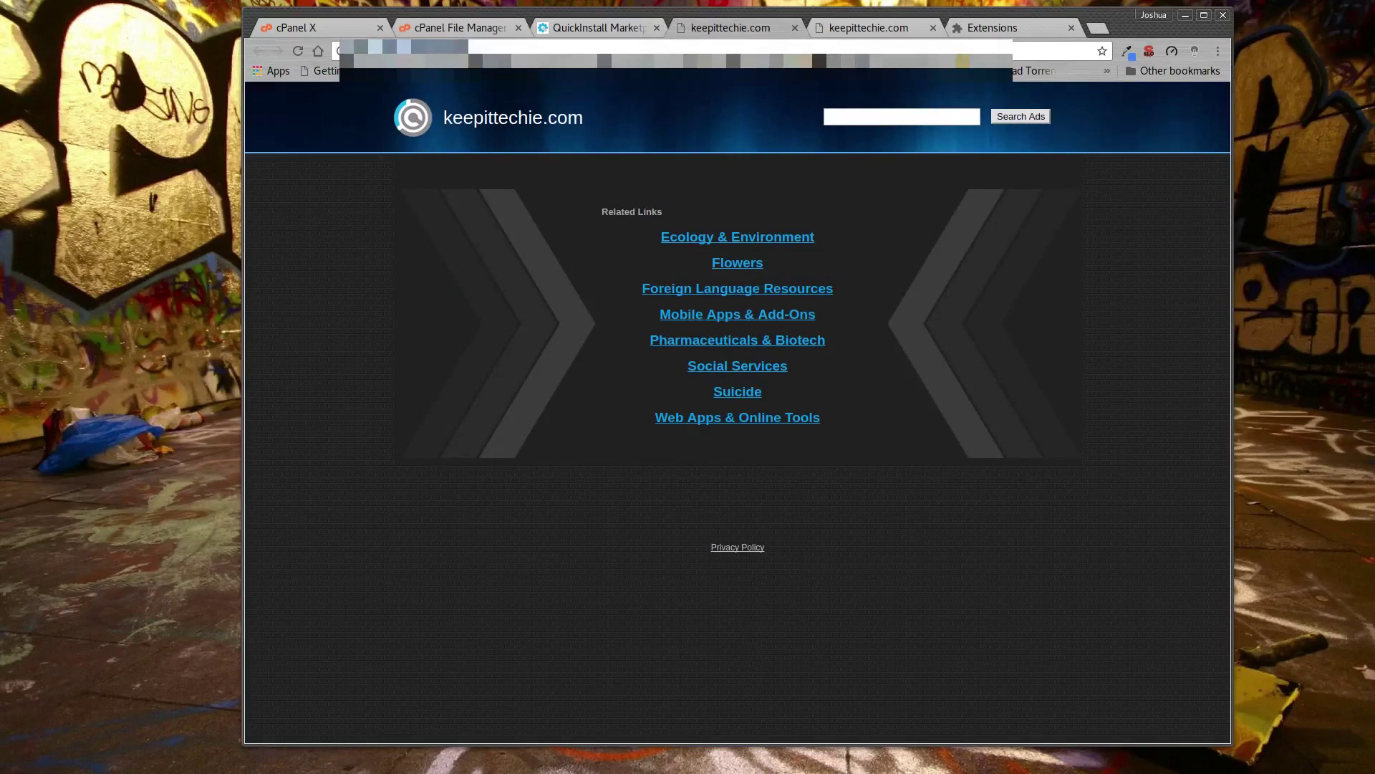
{"action": "right_click", "coordinate": [888, 32]}
{"action": "left_click", "coordinate": [904, 60]}
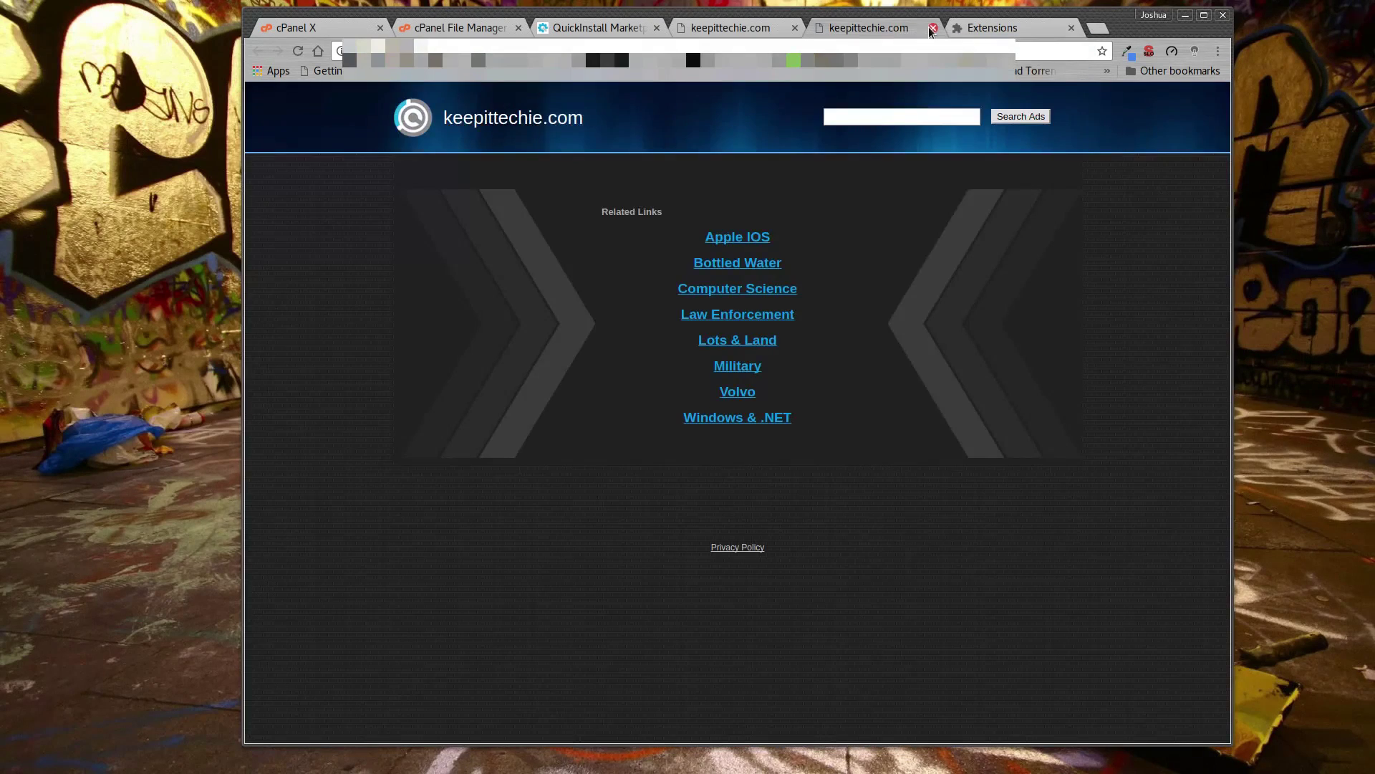
{"action": "left_click", "coordinate": [933, 28]}
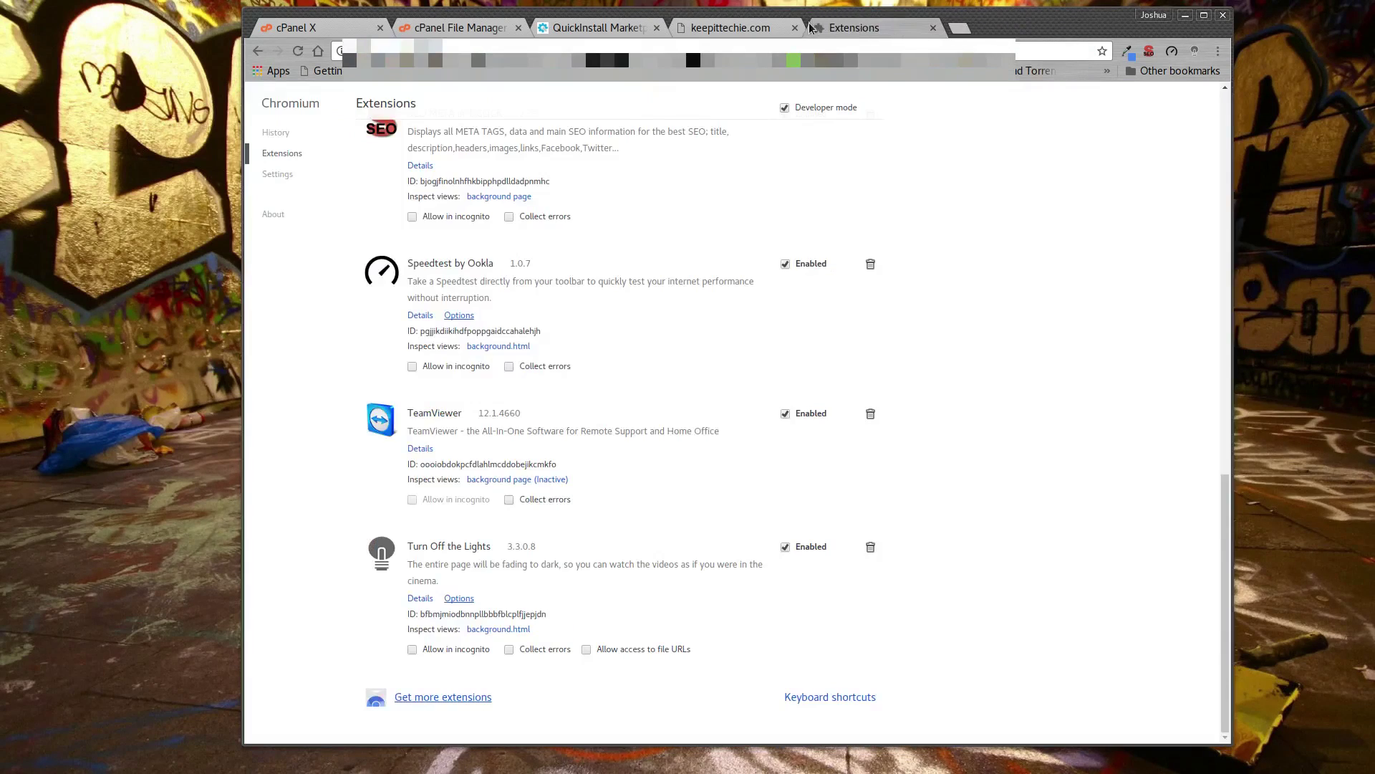
Copy the address of the remaining keepittechie.com page.
{"action": "left_click", "coordinate": [739, 28]}
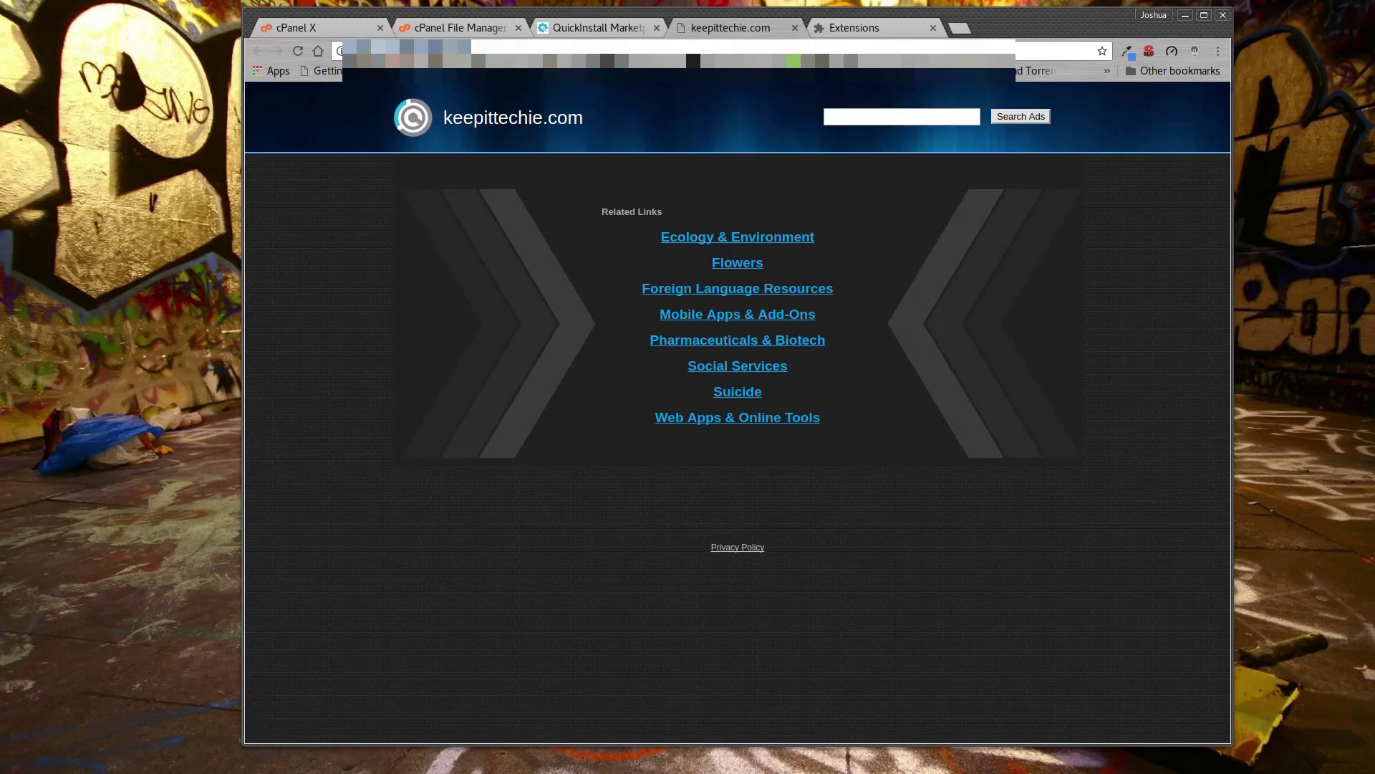
{"action": "right_click", "coordinate": [469, 50]}
{"action": "left_click", "coordinate": [503, 106]}
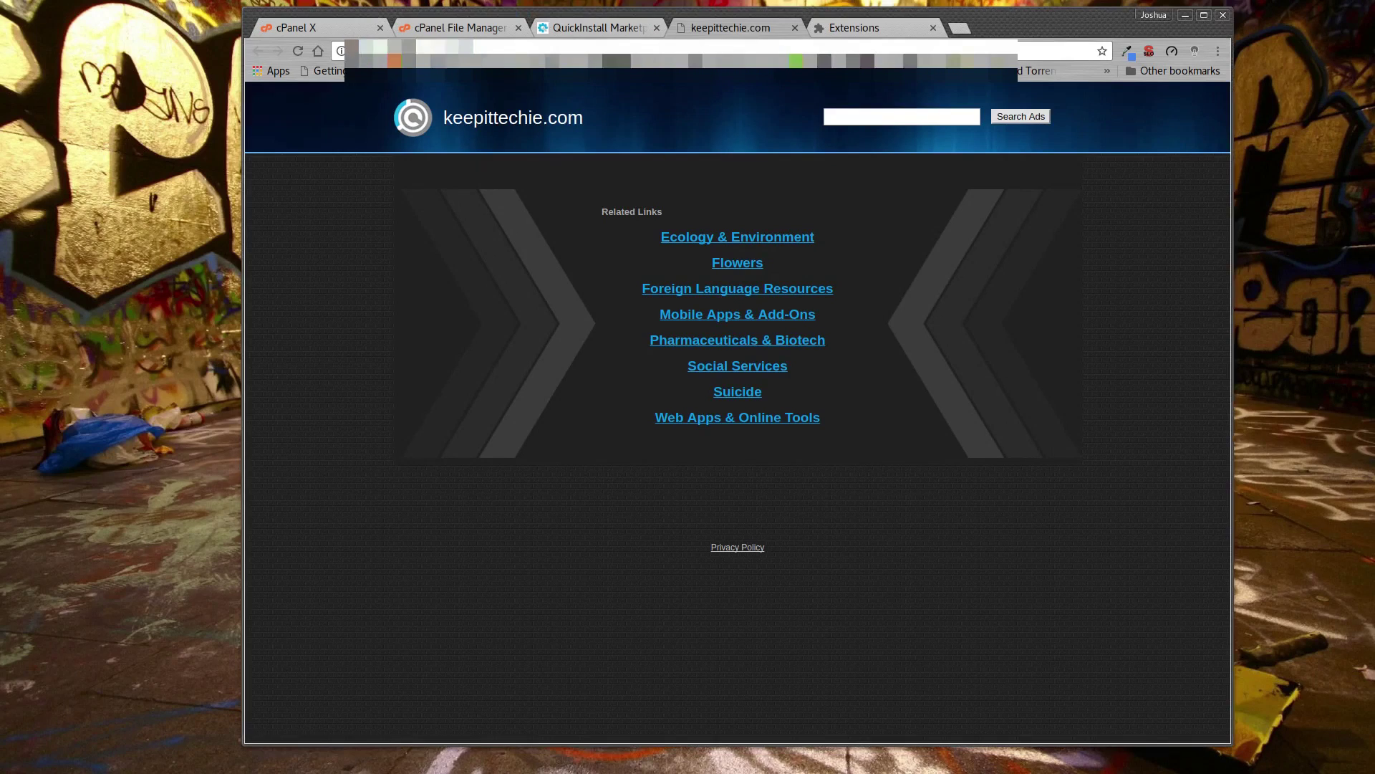
Load the HMAC Delta site's administrator/index.php address until the admin login page appears.
{"action": "key", "text": "ctrl+l"}
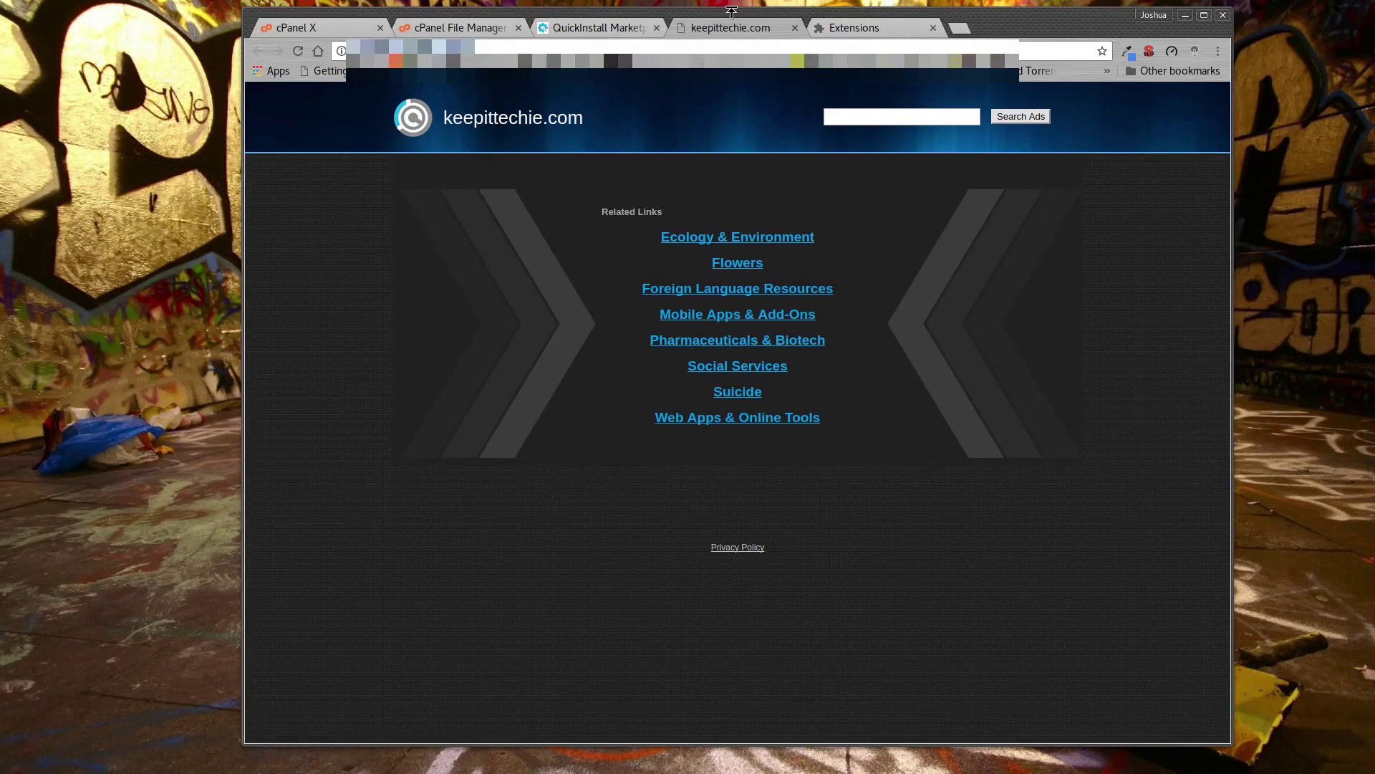
{"action": "type", "text": "hma"}
{"action": "key", "text": "ctrl+v"}
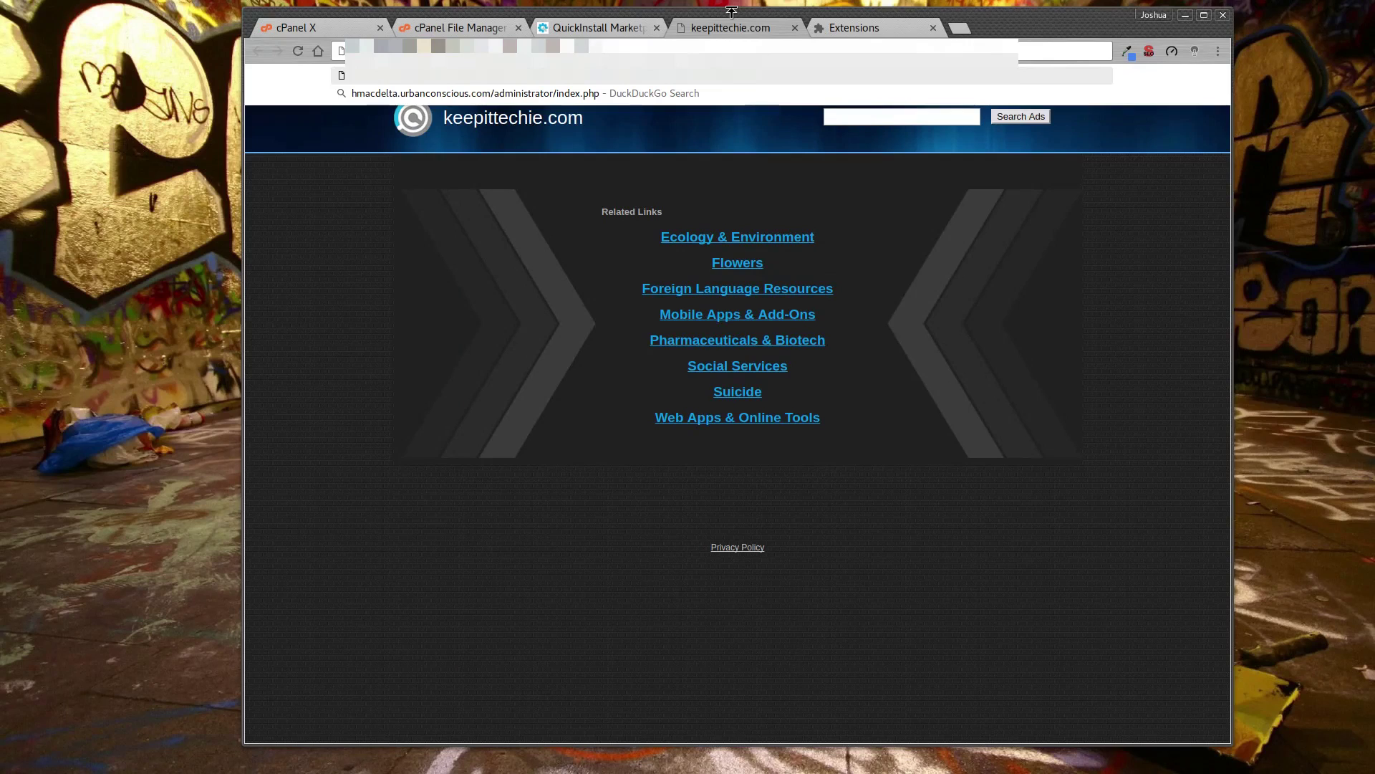
{"action": "key", "text": "Return"}
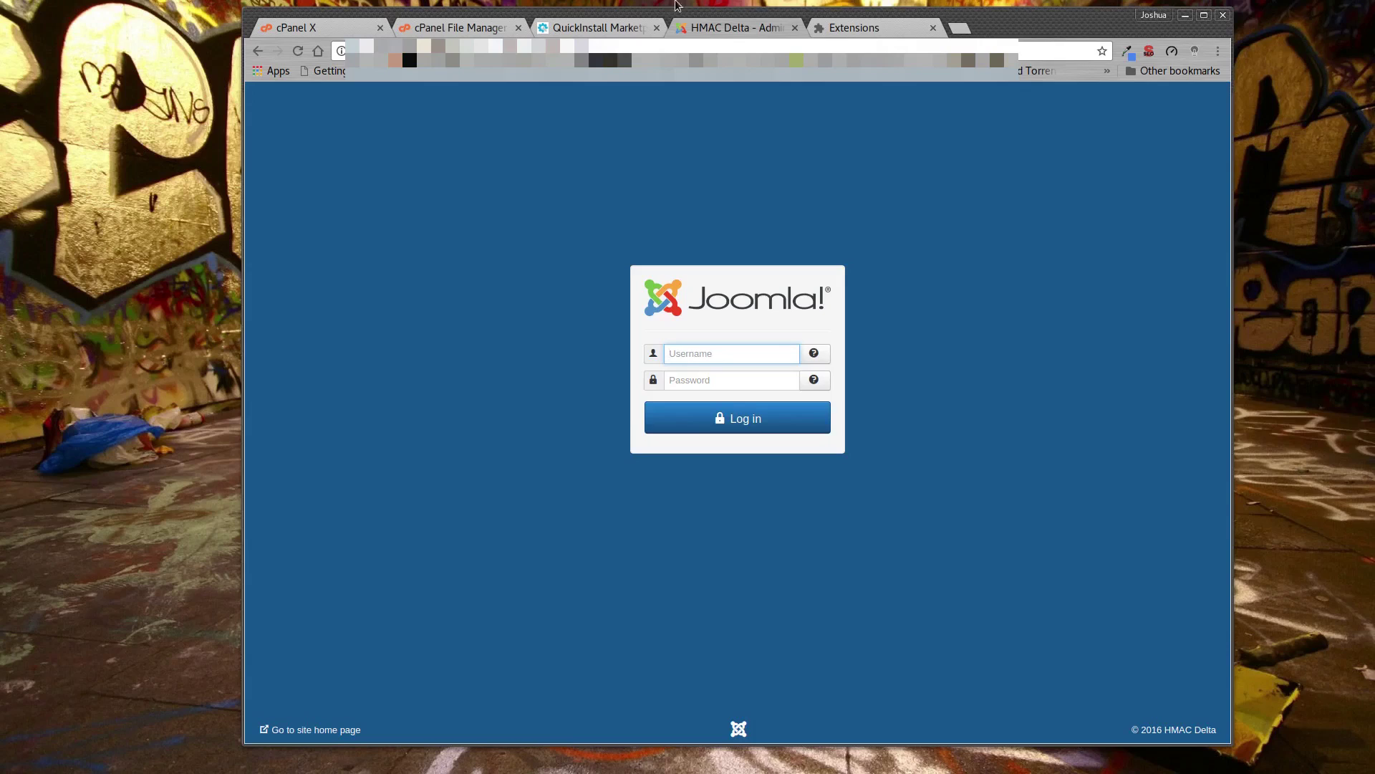
{"action": "left_click", "coordinate": [501, 50]}
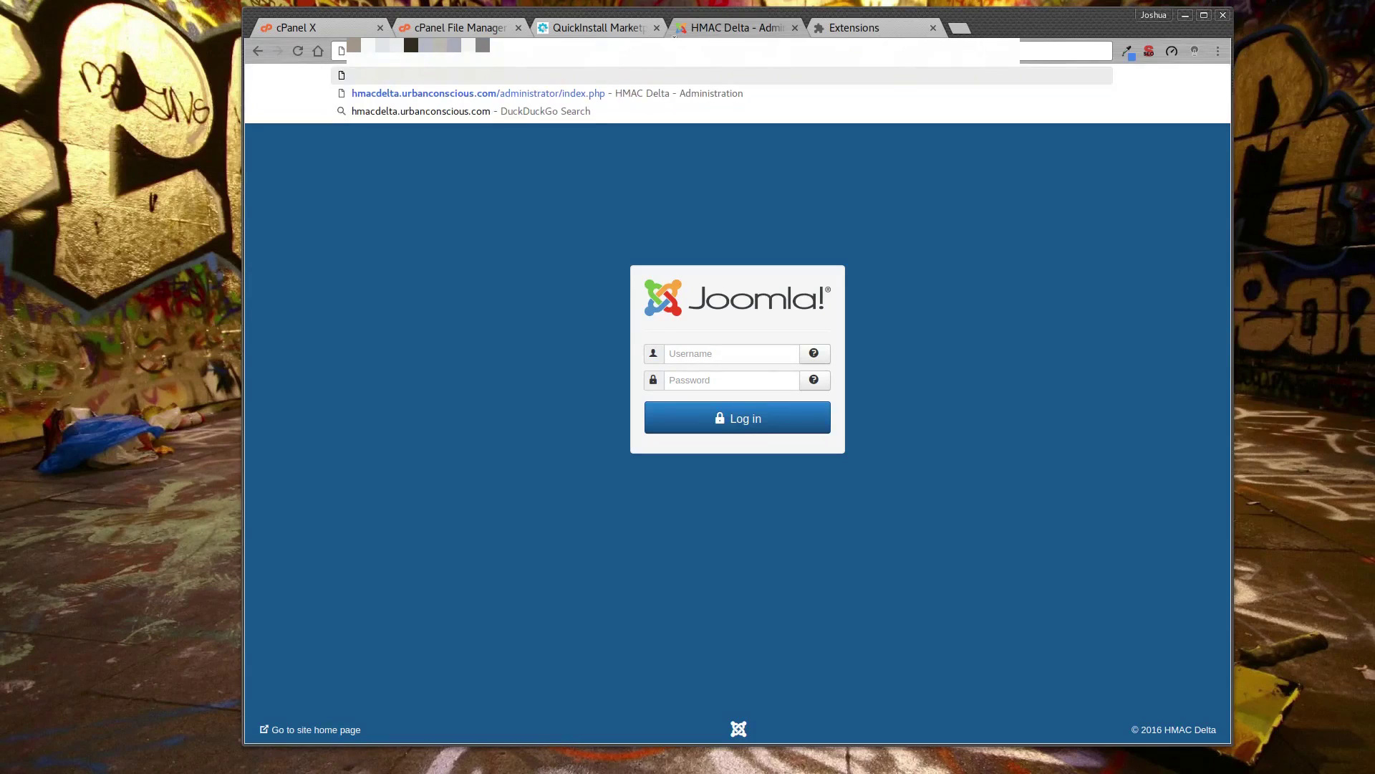
{"action": "key", "text": "Return"}
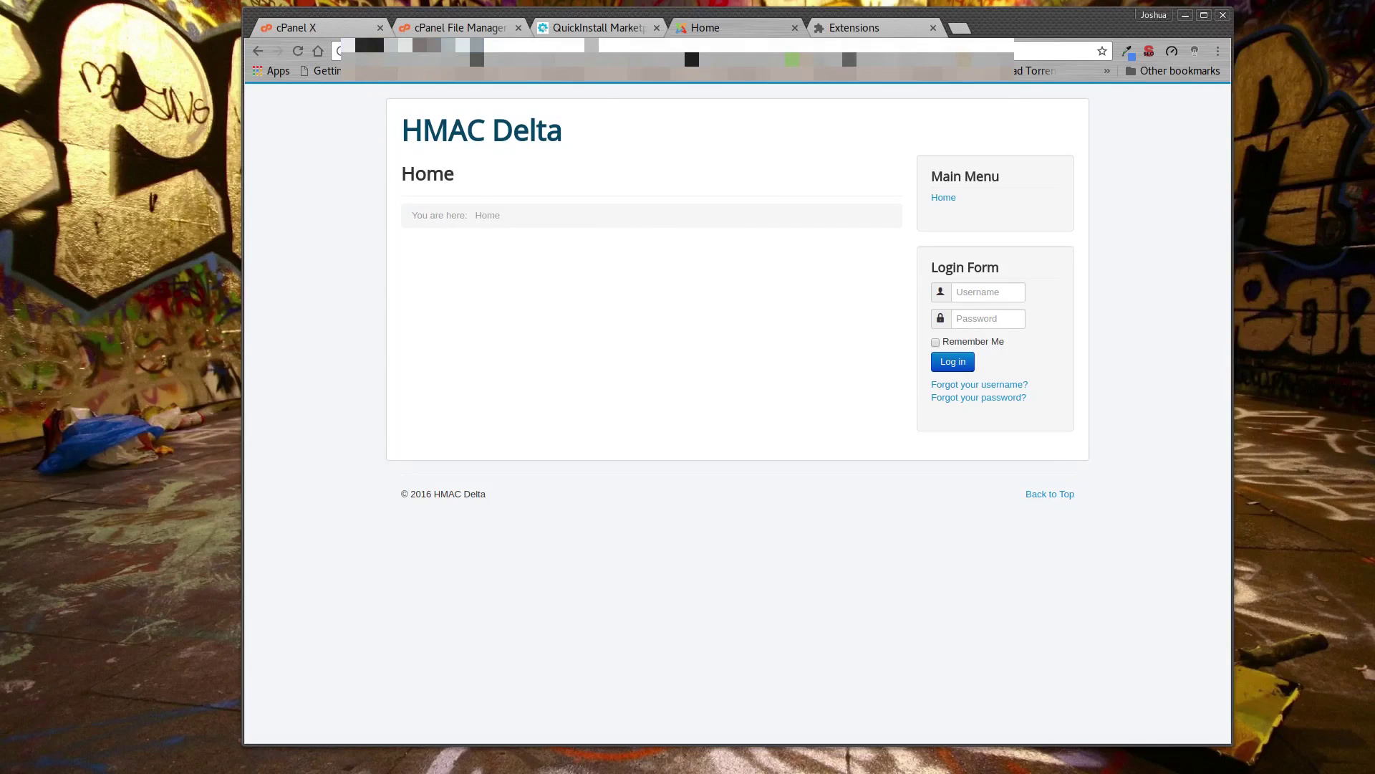
{"action": "key", "text": "ctrl+l"}
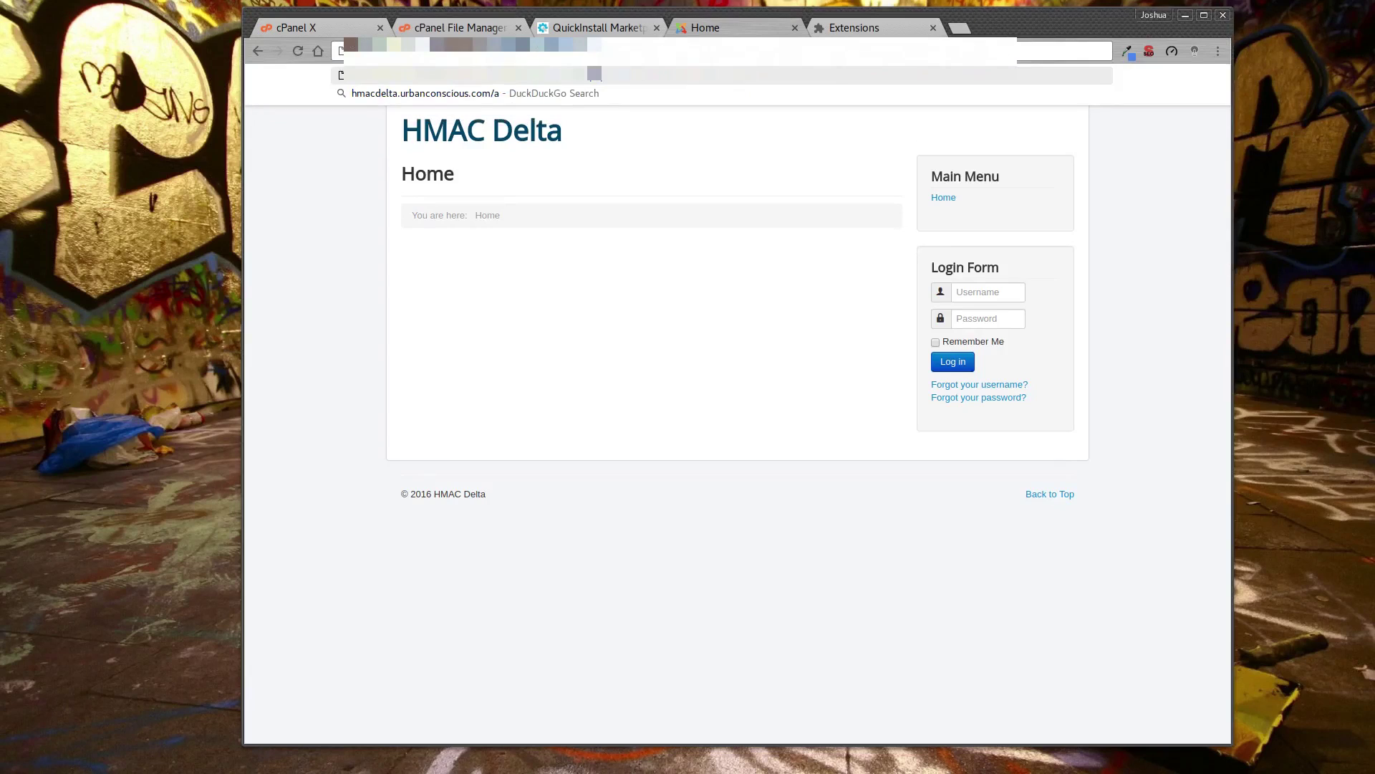
{"action": "key", "text": "ctrl+v"}
{"action": "key", "text": "Return"}
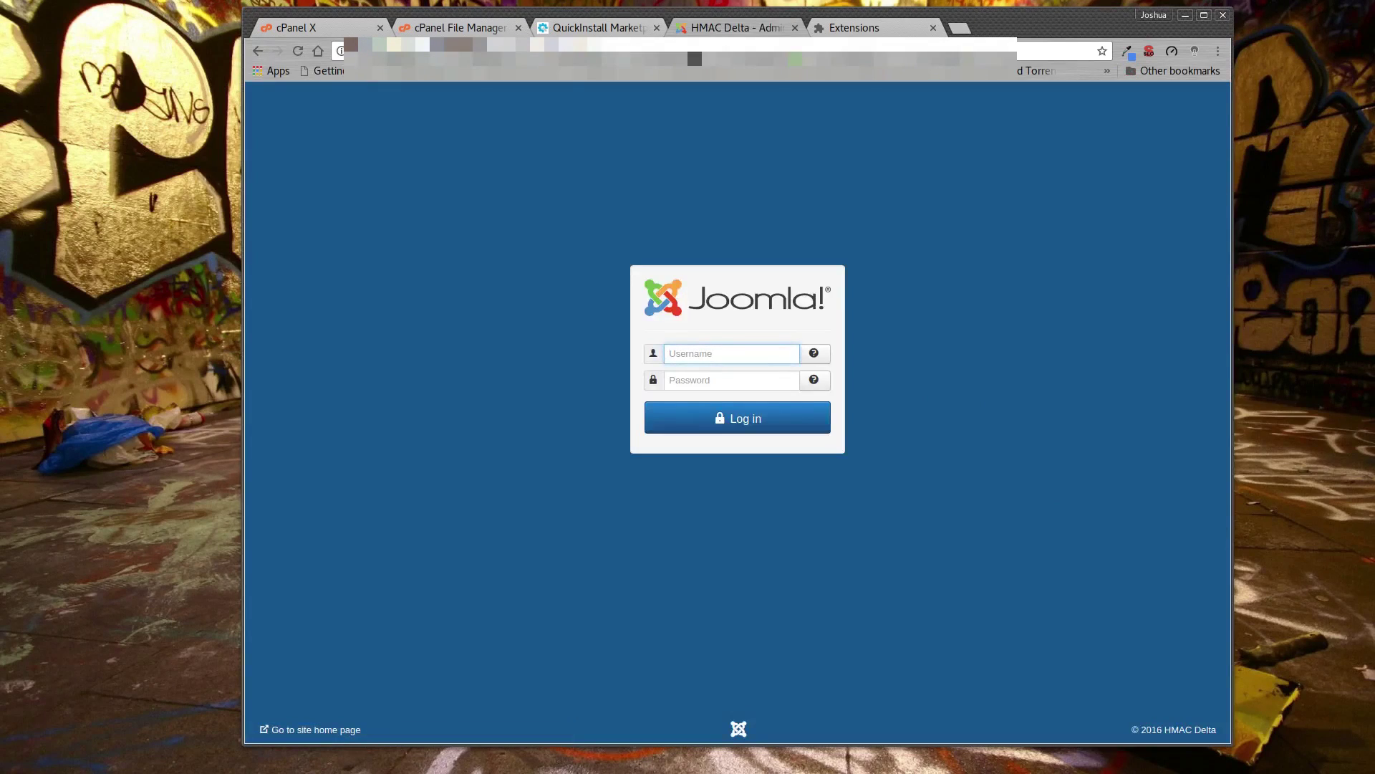
Log in as admin with the typed password, hit the mismatch warning, and re-enter the username.
{"action": "type", "text": "admin"}
{"action": "key", "text": "Tab"}
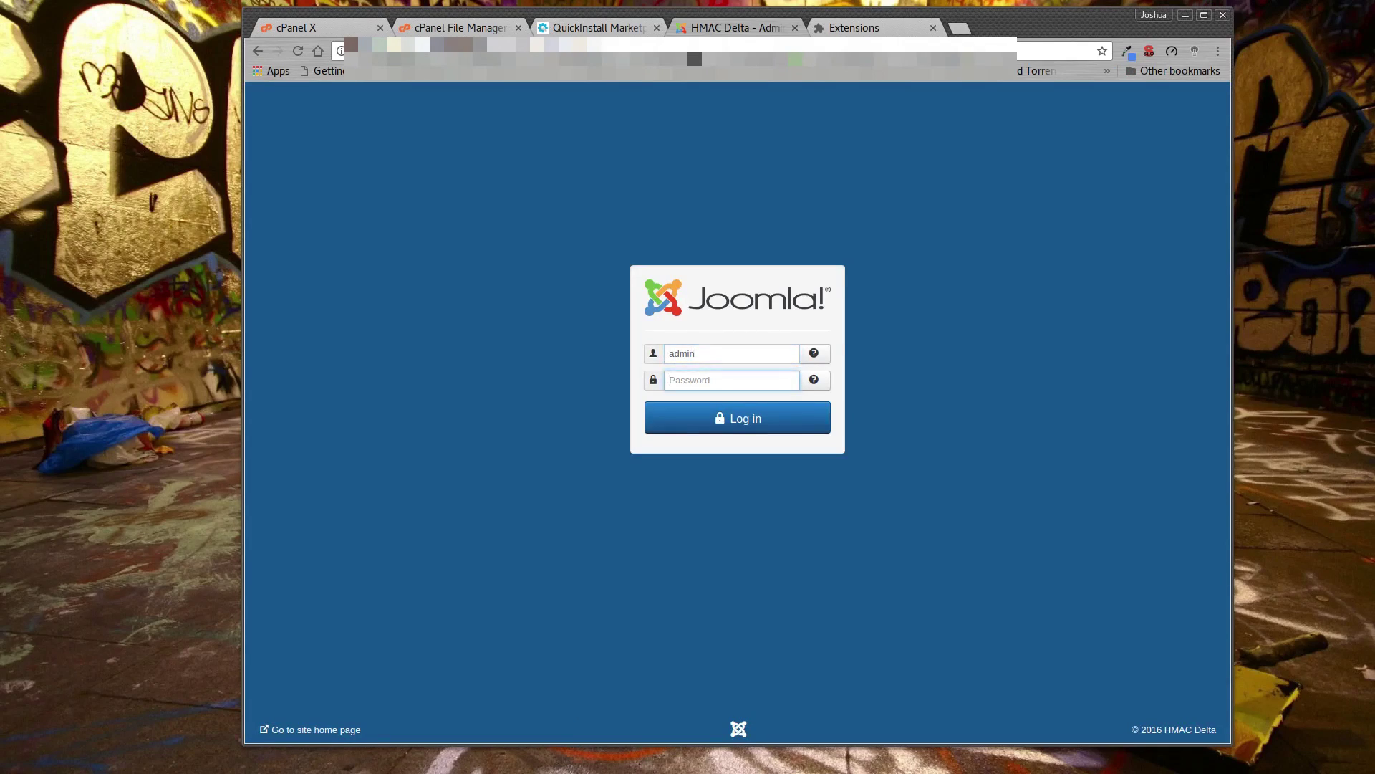
{"action": "type", "text": "•••••••••"}
{"action": "key", "text": "Return"}
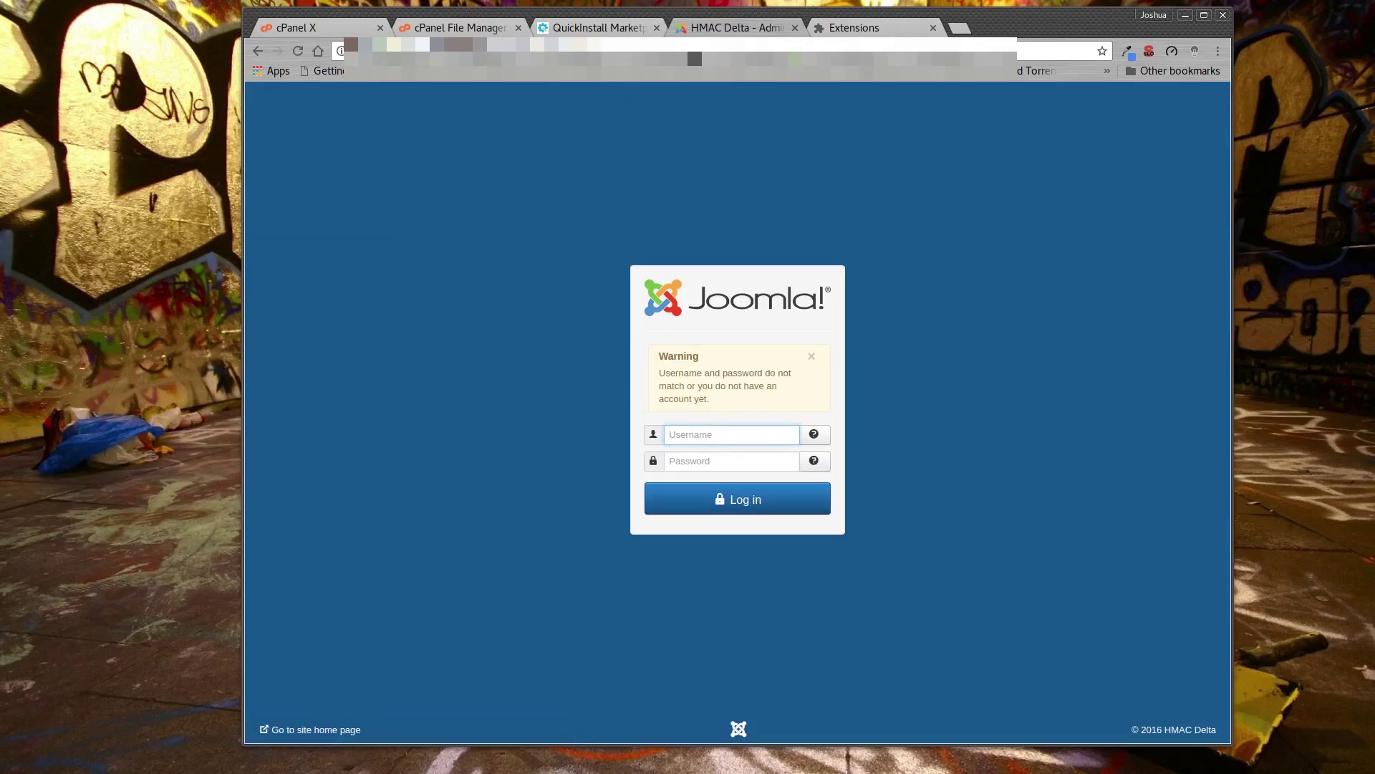
{"action": "type", "text": "admin"}
{"action": "key", "text": "Tab"}
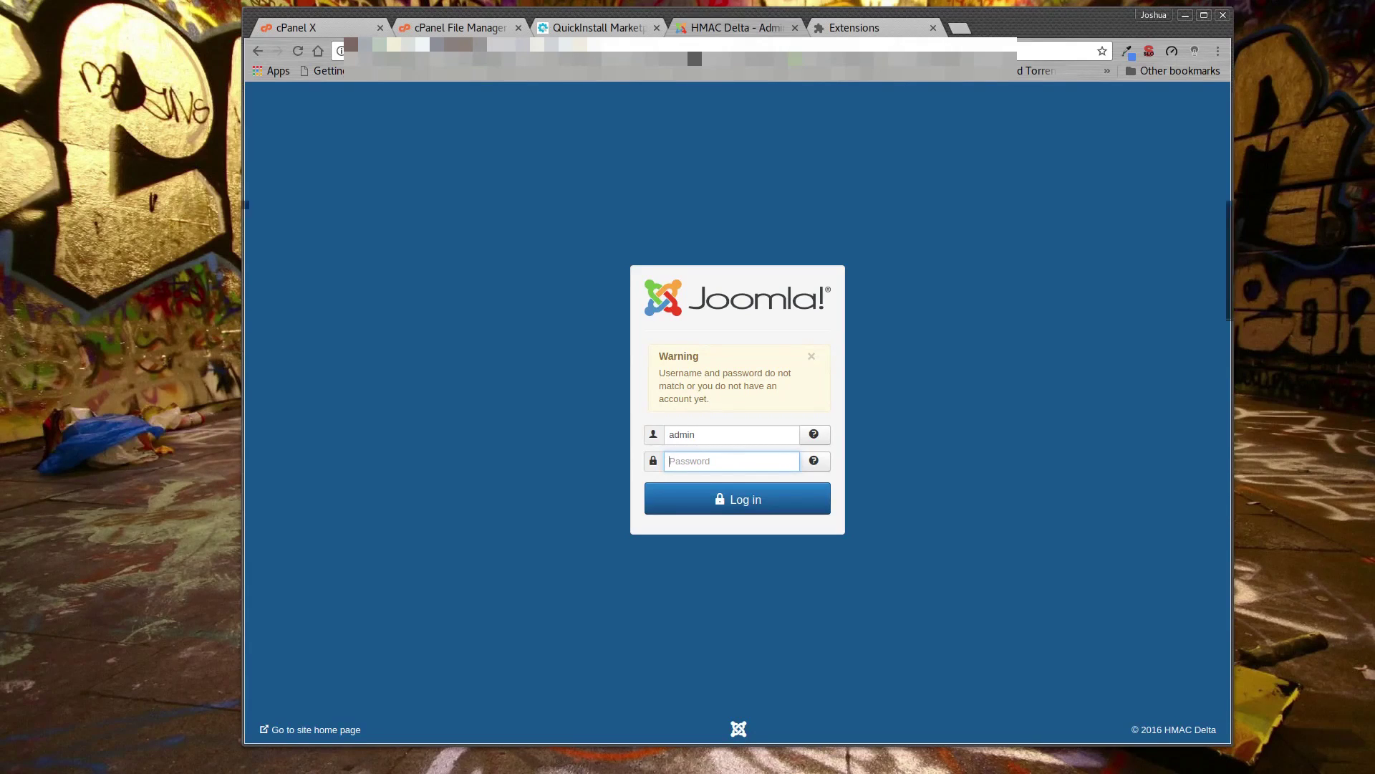
{"action": "key", "text": "super"}
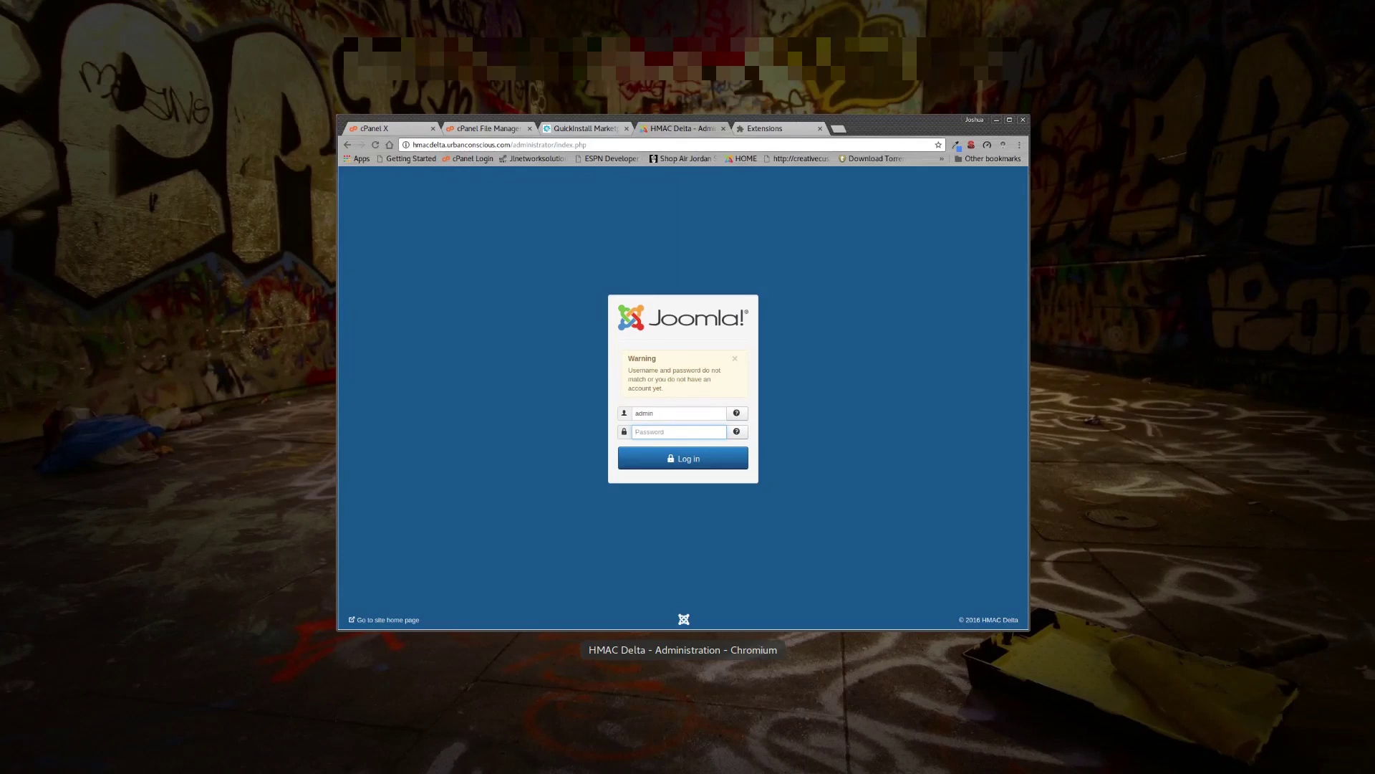
{"action": "key", "text": "super"}
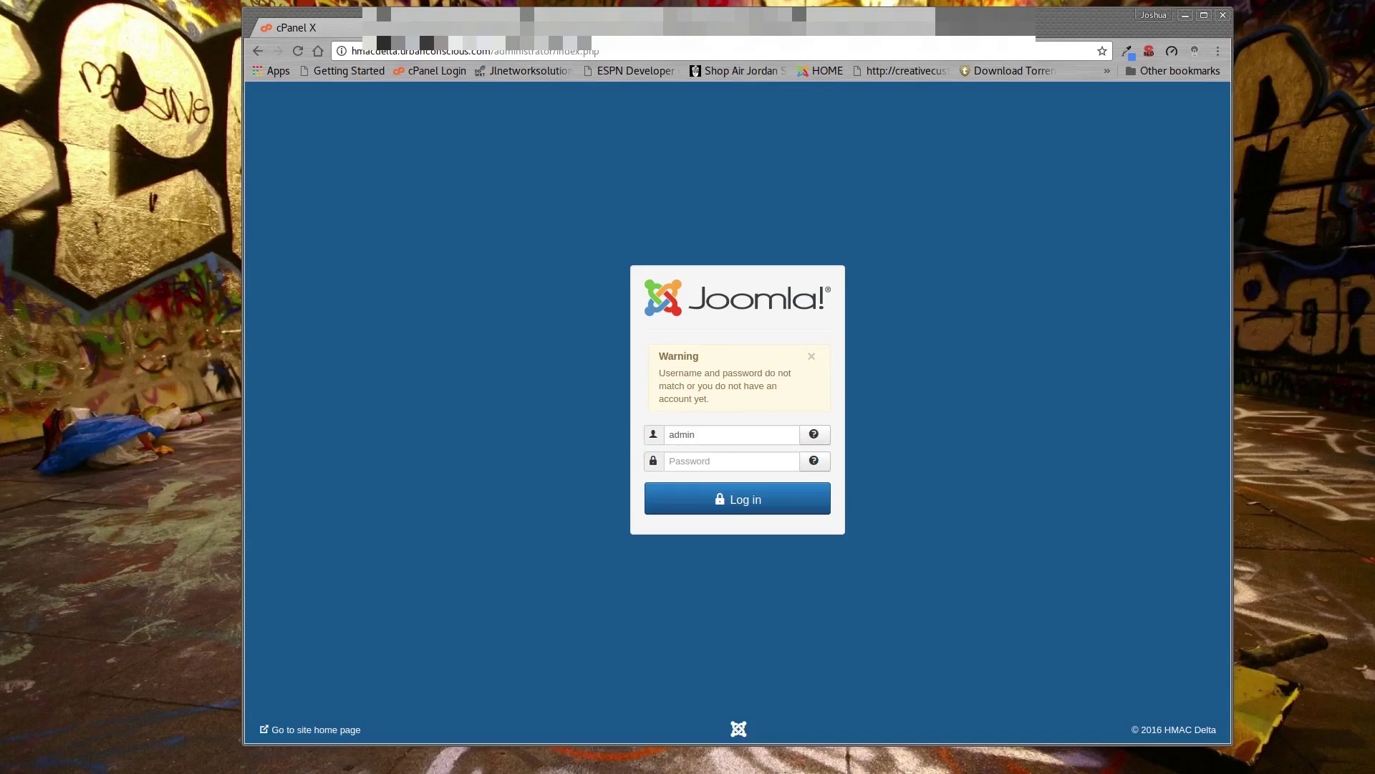
Log in with Chrome's saved administrator password and dismiss the save-password offer.
{"action": "left_click", "coordinate": [733, 464]}
{"action": "left_click", "coordinate": [738, 497]}
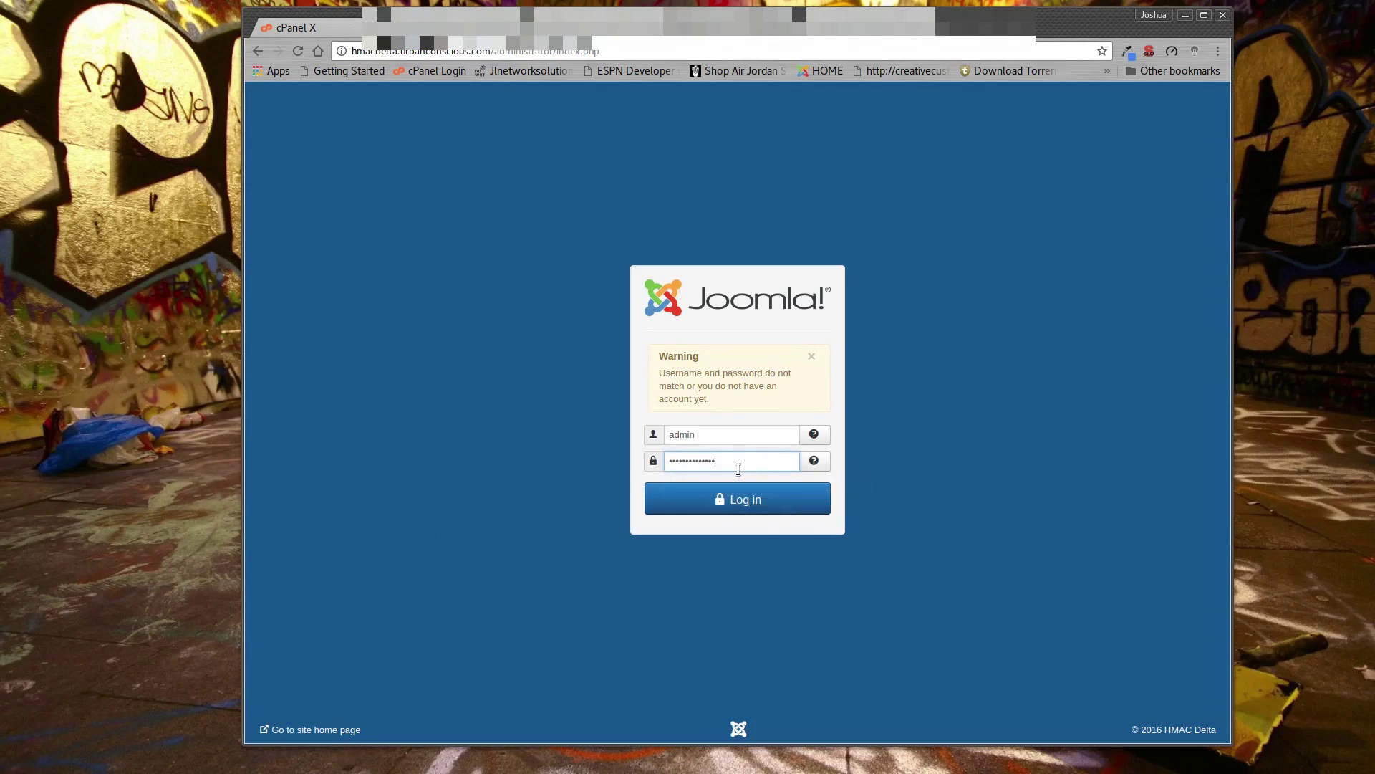
{"action": "left_click", "coordinate": [747, 504]}
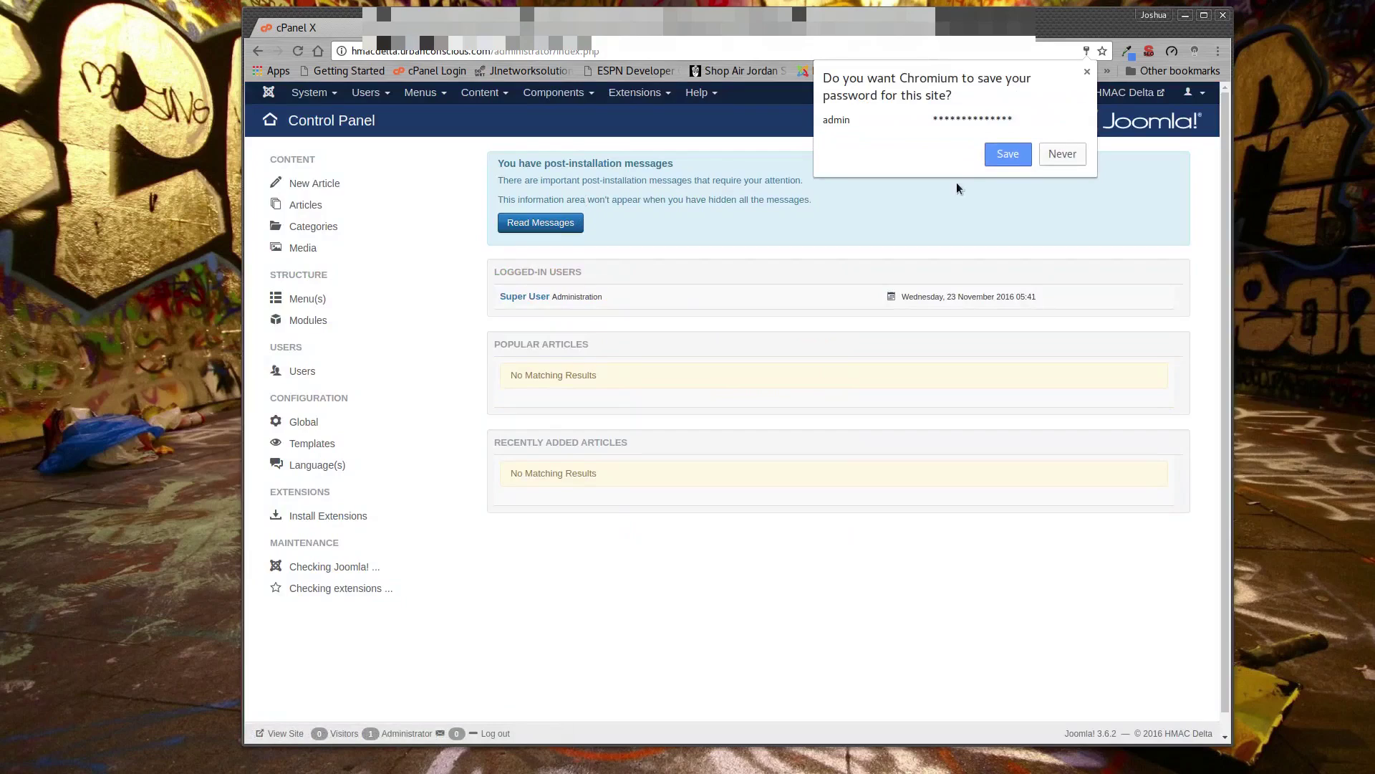
{"action": "left_click", "coordinate": [1088, 73]}
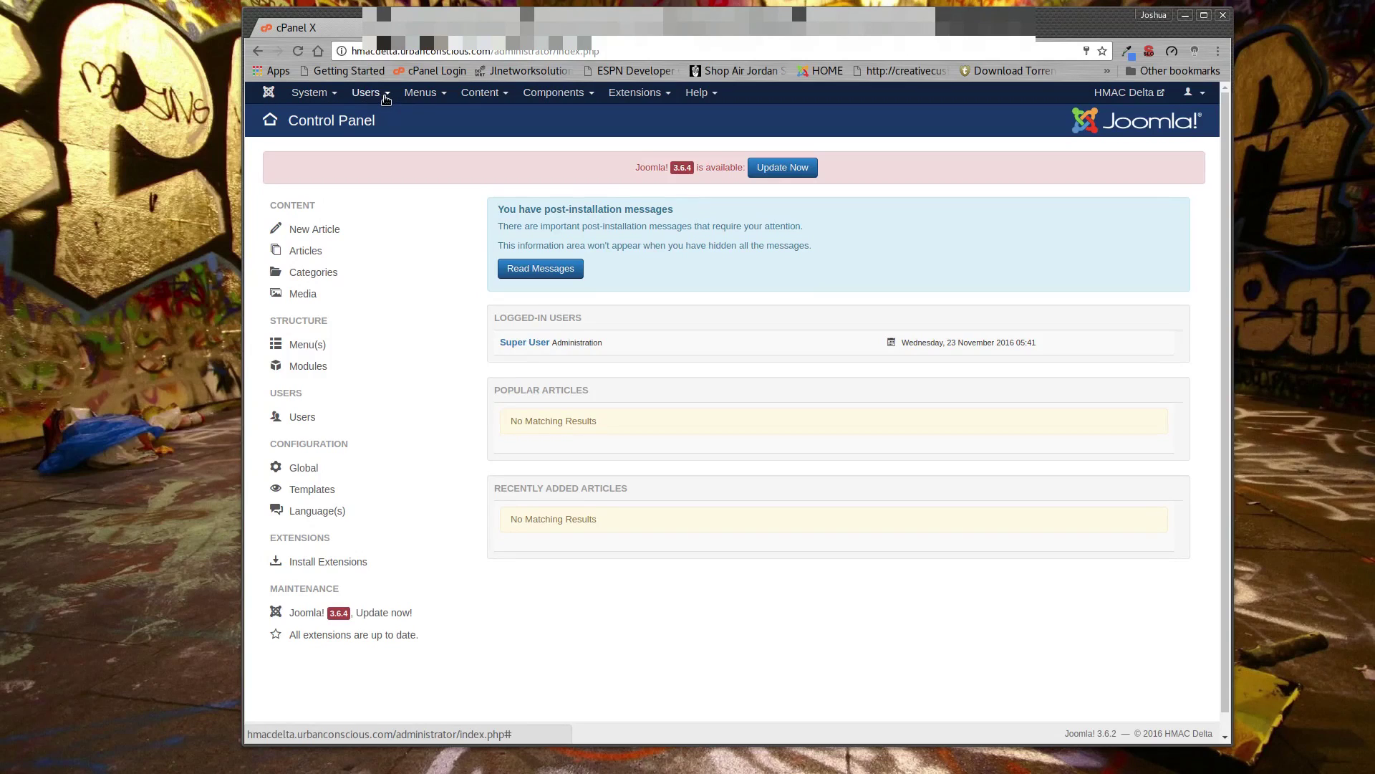
Install the Joomla 3.6.4 update, then recheck to confirm no newer version exists.
{"action": "left_click", "coordinate": [778, 177]}
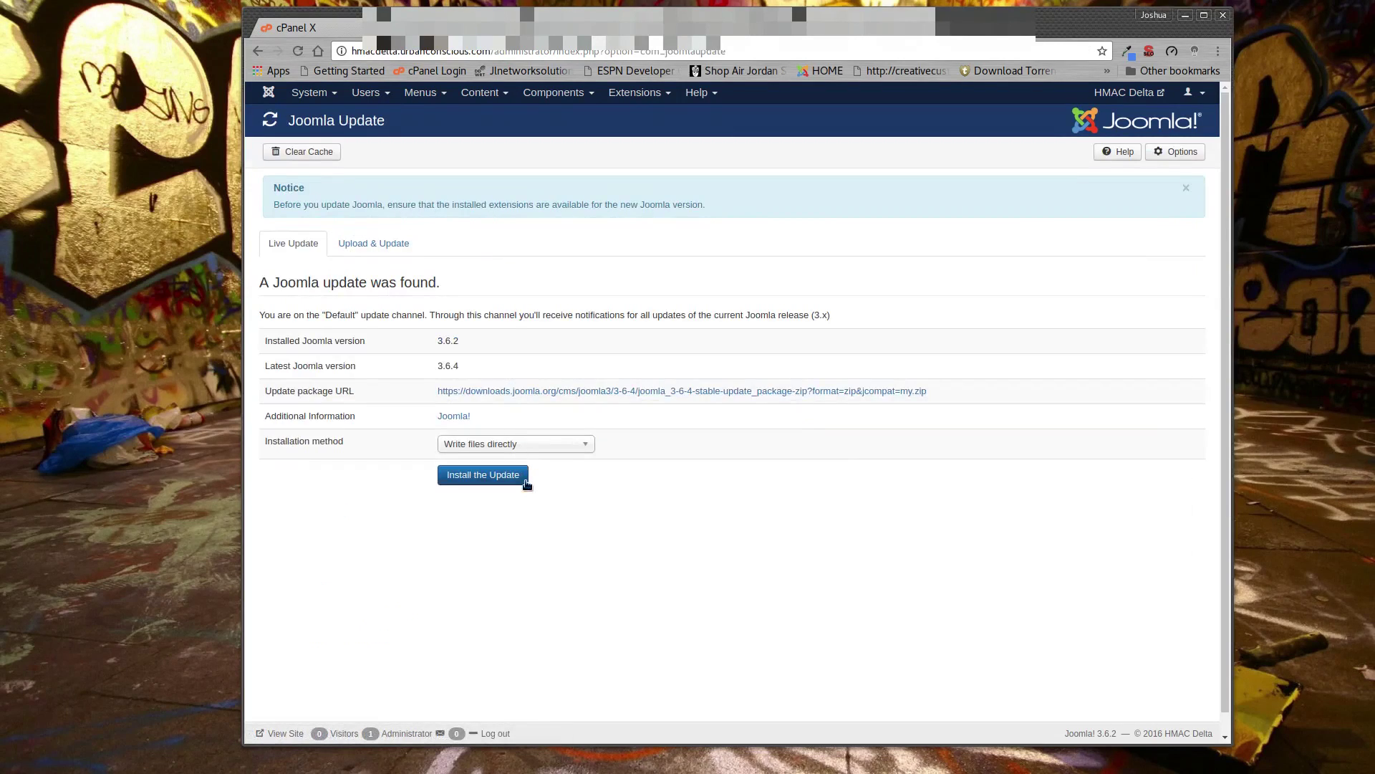
{"action": "left_click", "coordinate": [462, 478]}
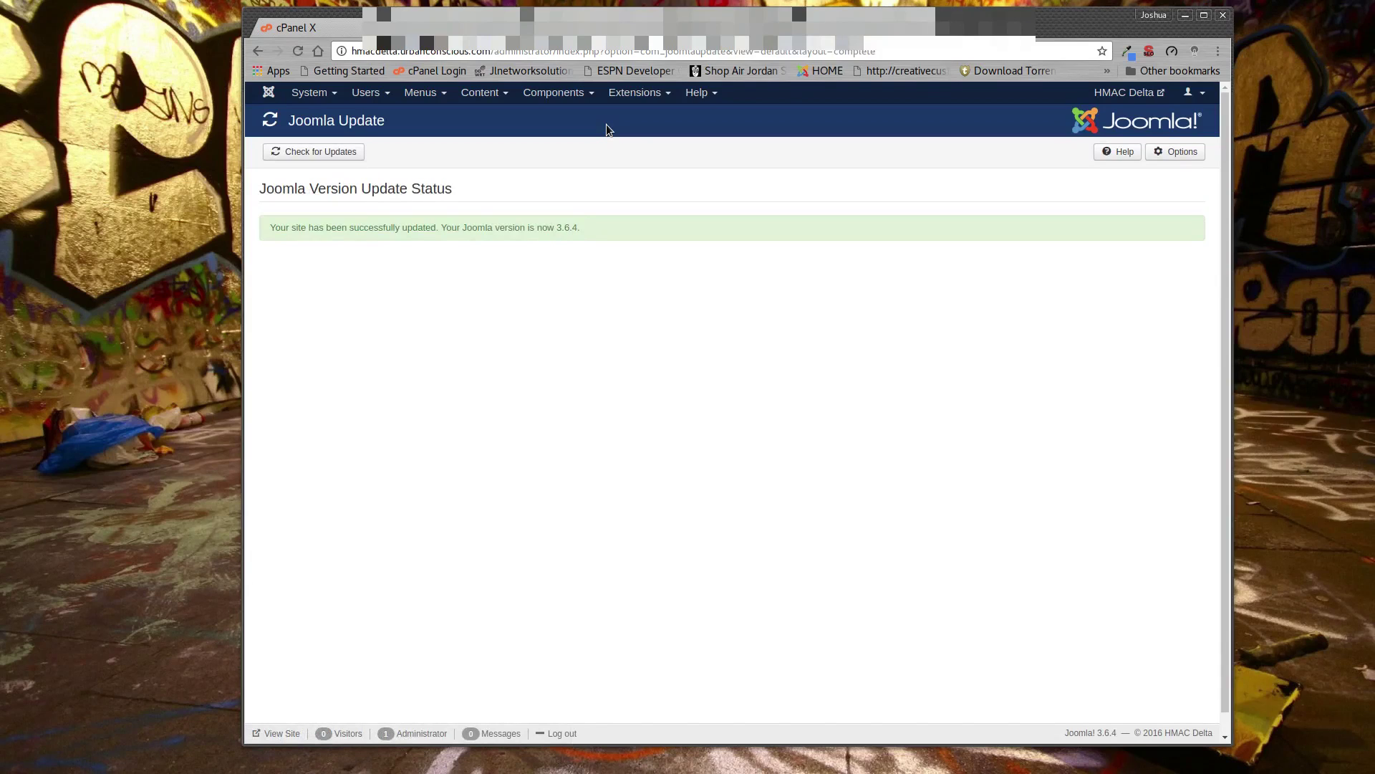
{"action": "left_click", "coordinate": [308, 155]}
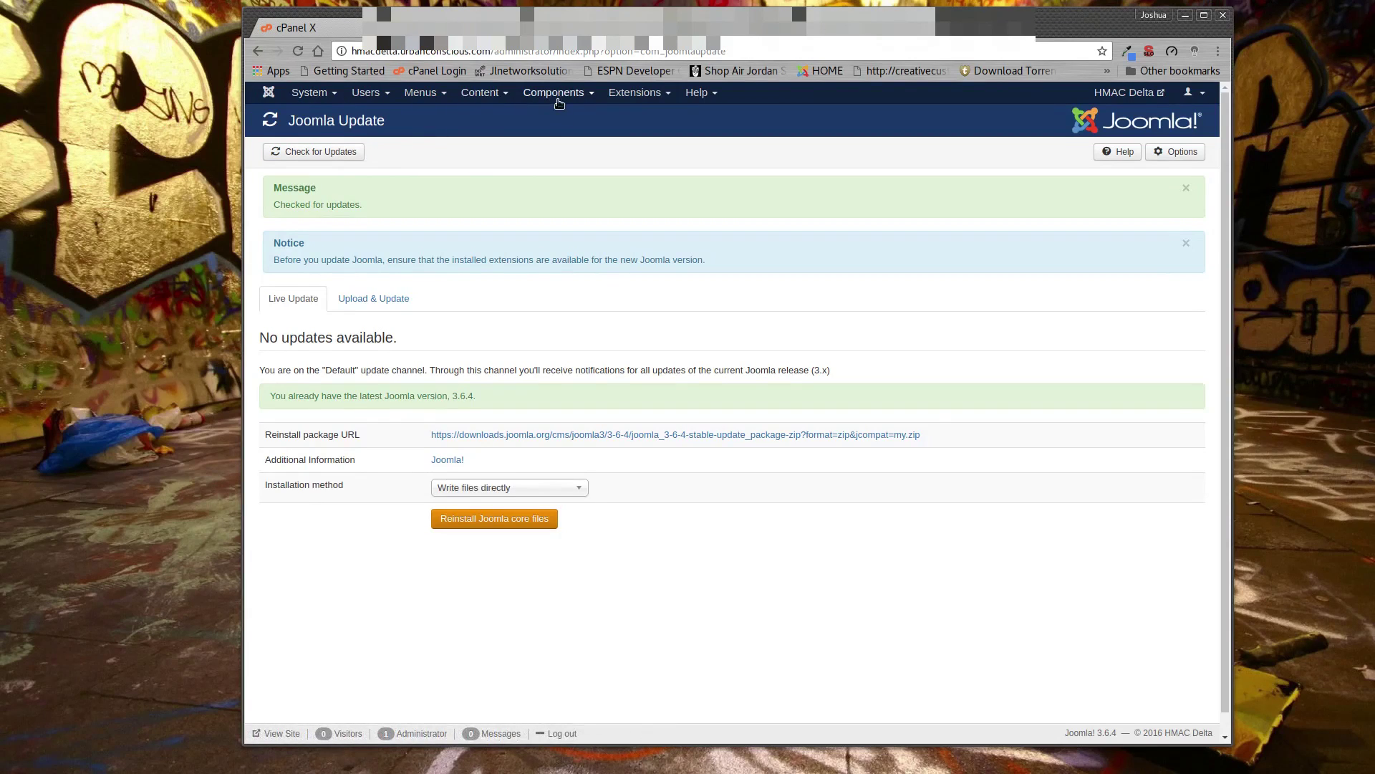
Browse the Articles list and the Menus, System and Extensions menus, ending at the Control Panel.
{"action": "left_click", "coordinate": [482, 92]}
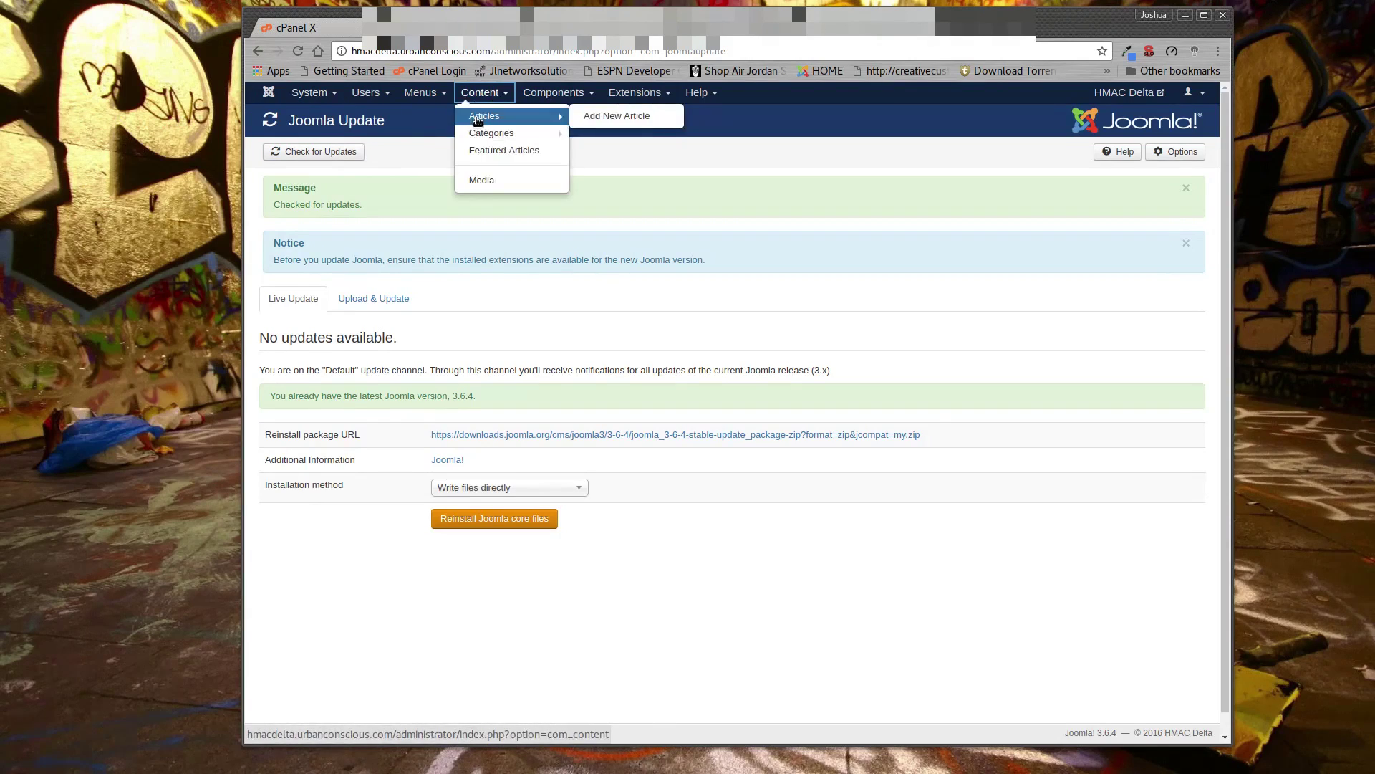
{"action": "left_click", "coordinate": [478, 119]}
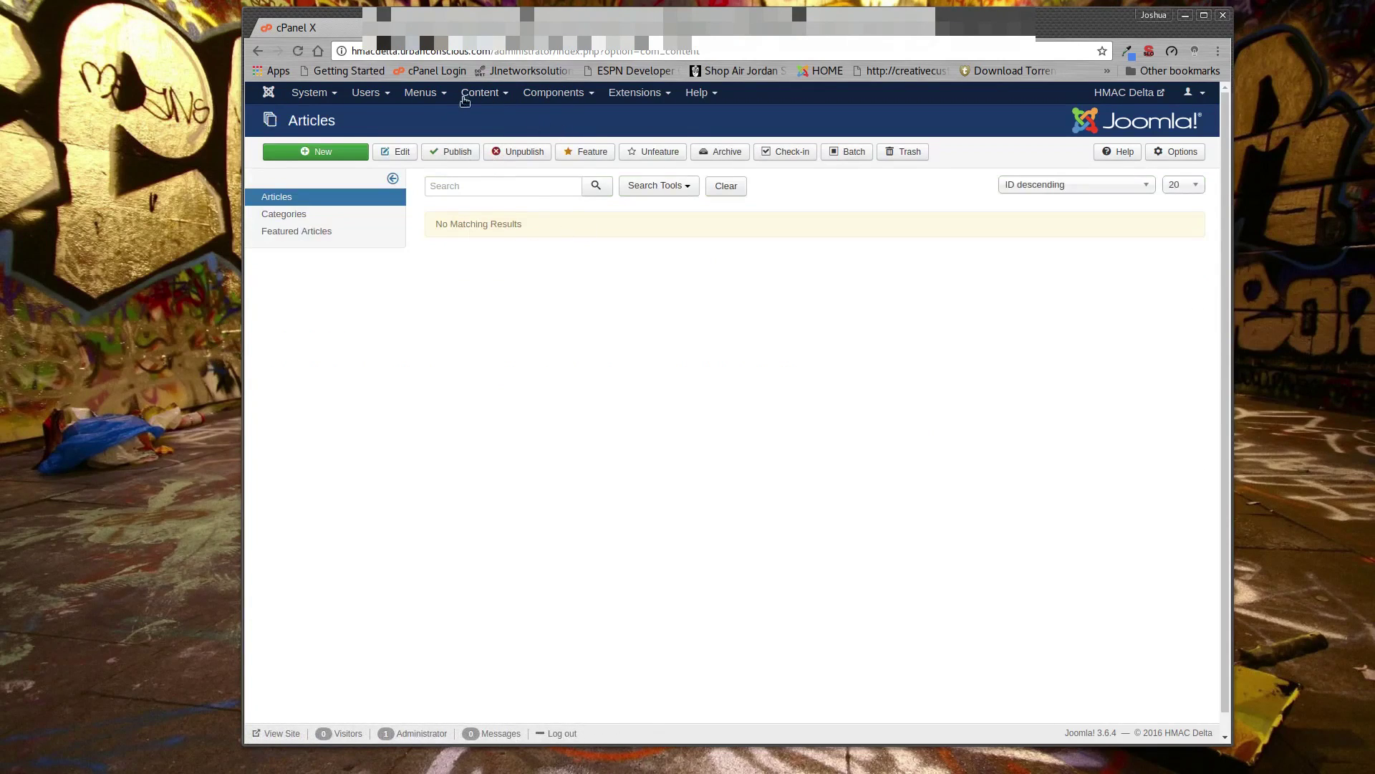
{"action": "left_click", "coordinate": [423, 93]}
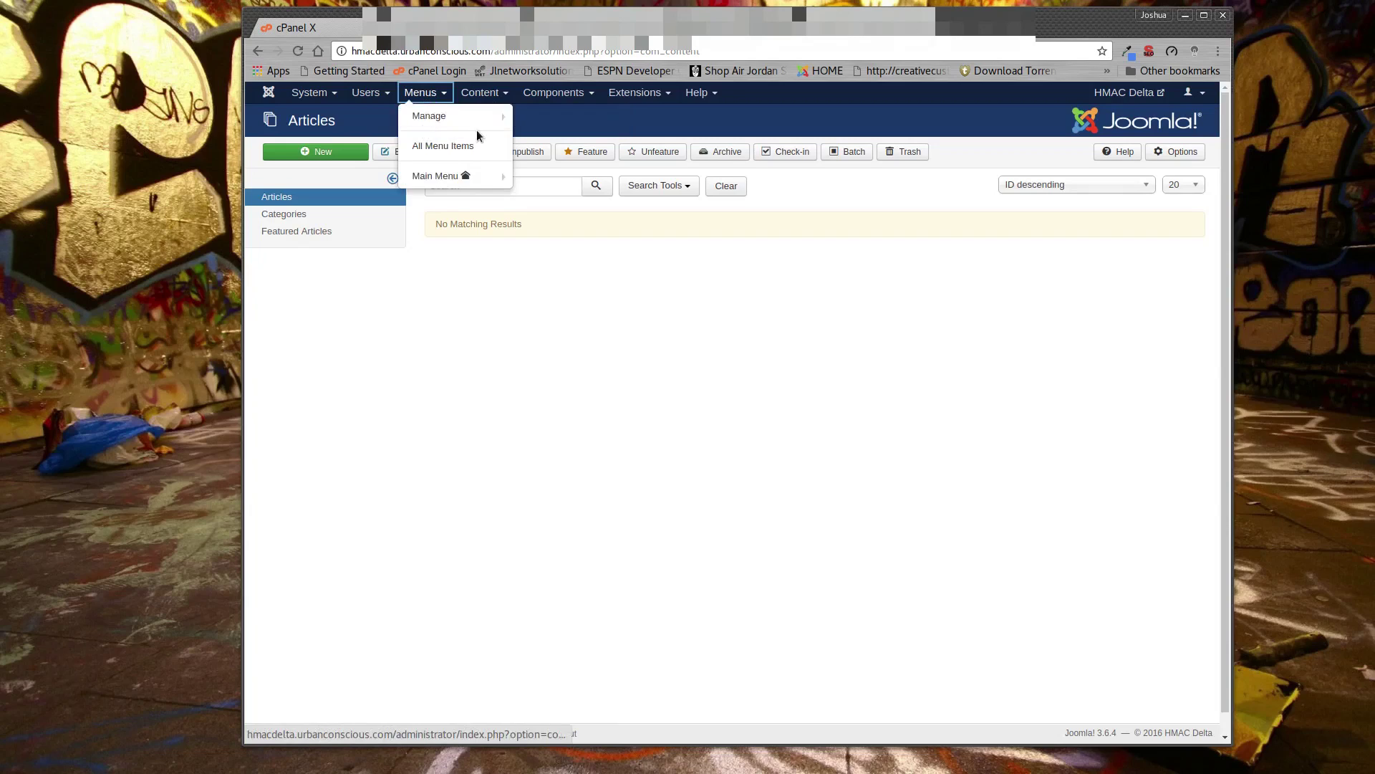
{"action": "left_click", "coordinate": [331, 102]}
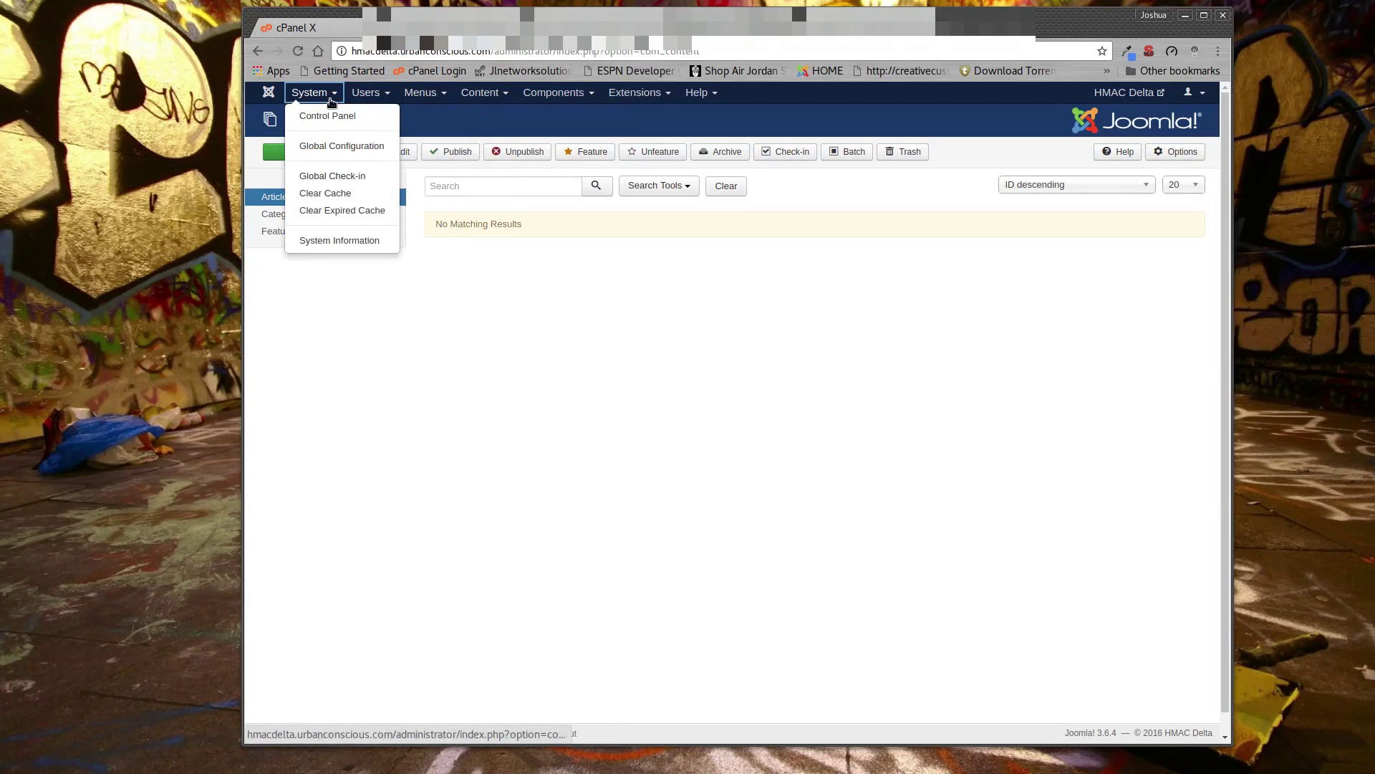
{"action": "left_click", "coordinate": [269, 95]}
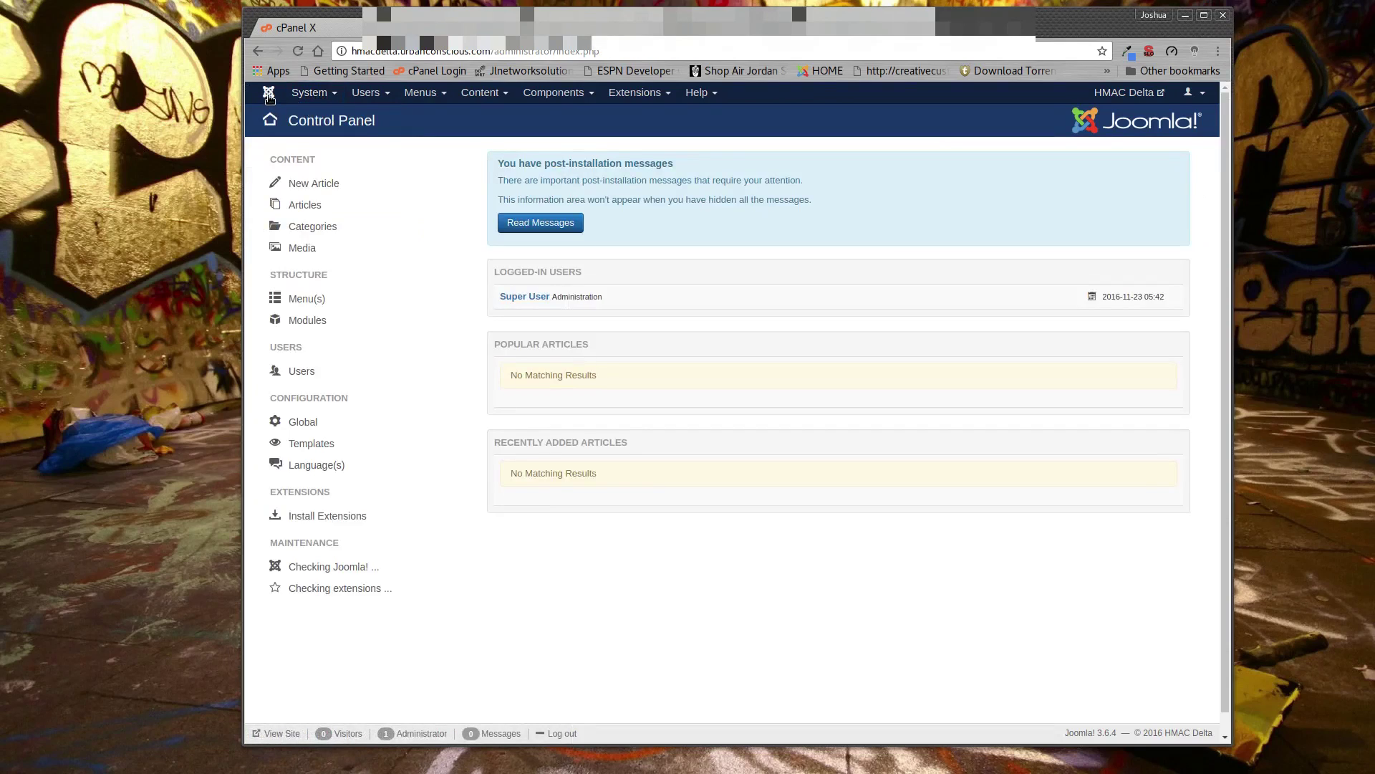
{"action": "left_click", "coordinate": [664, 96]}
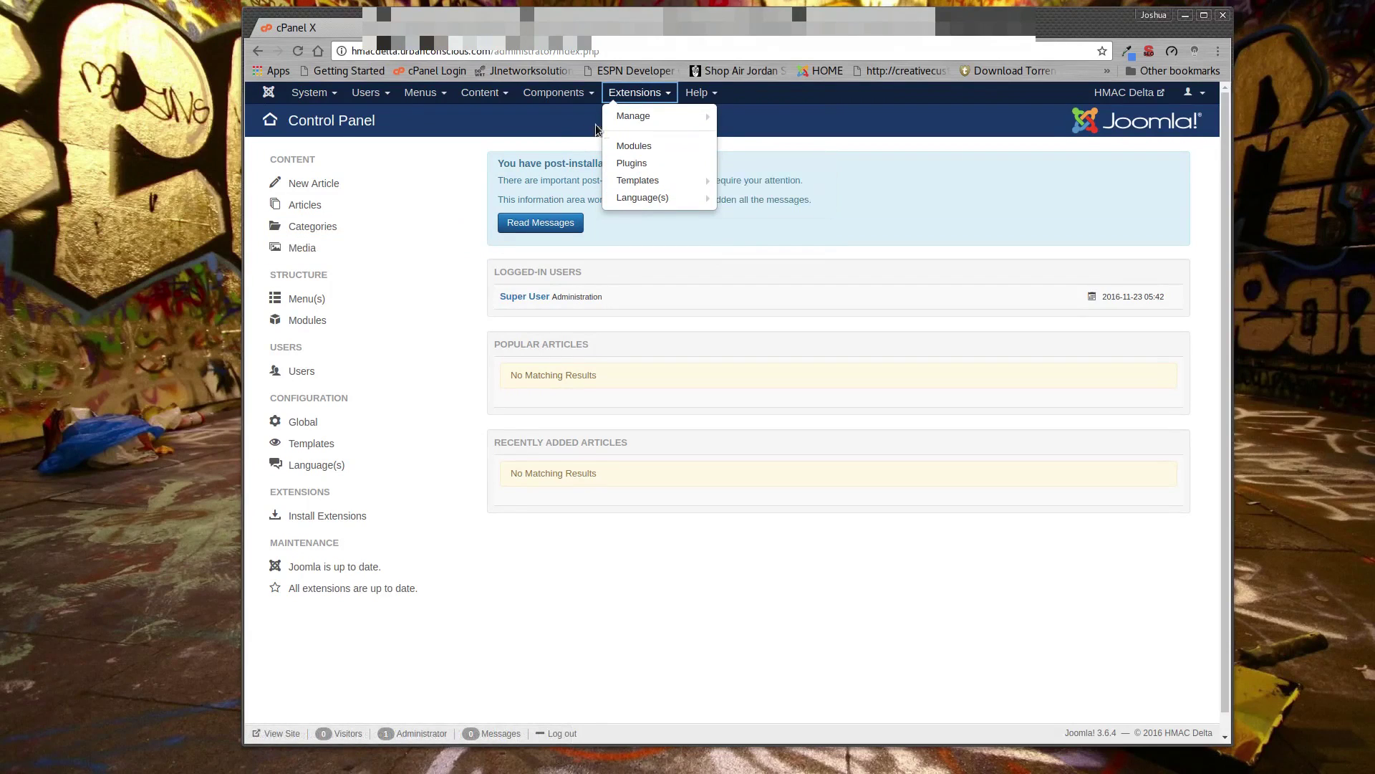
{"action": "left_click", "coordinate": [567, 130]}
{"action": "left_click", "coordinate": [654, 101]}
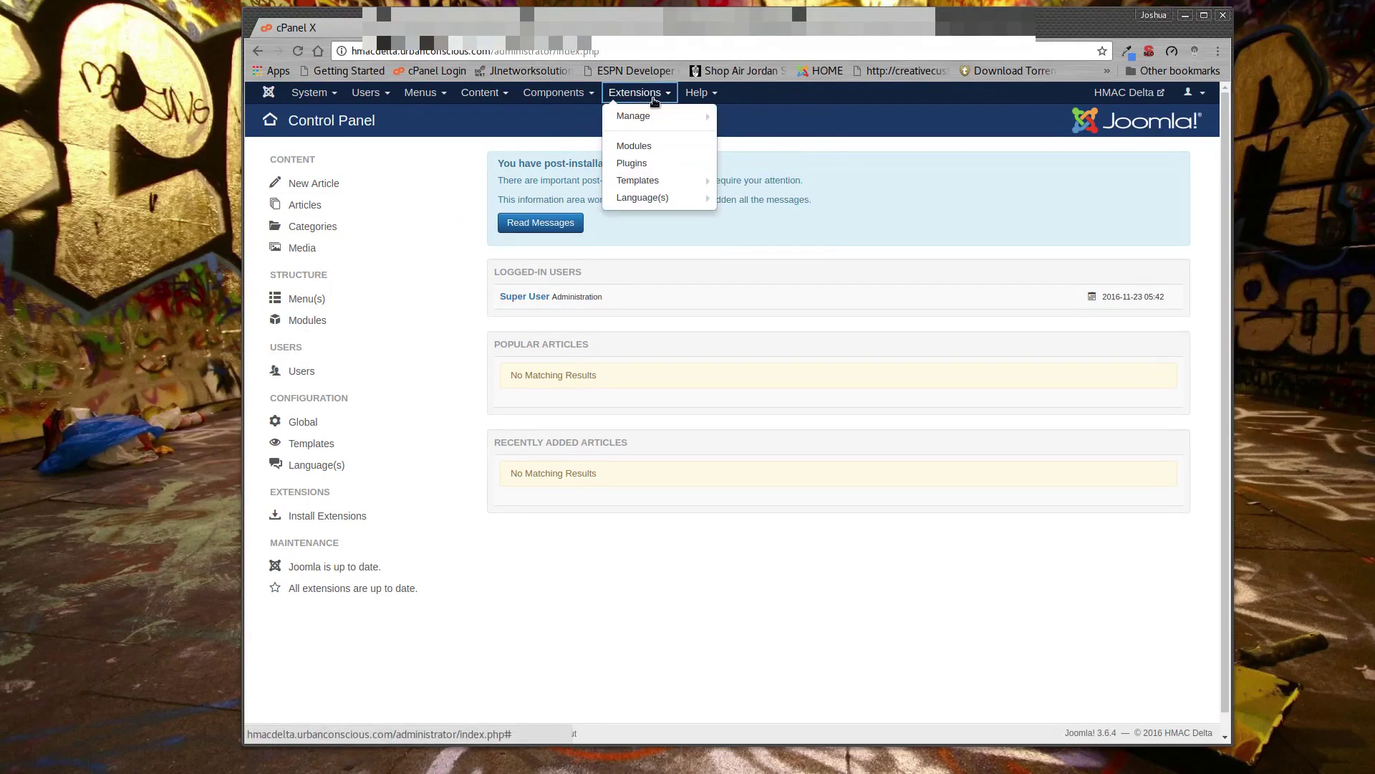
{"action": "mouse_move", "coordinate": [700, 184]}
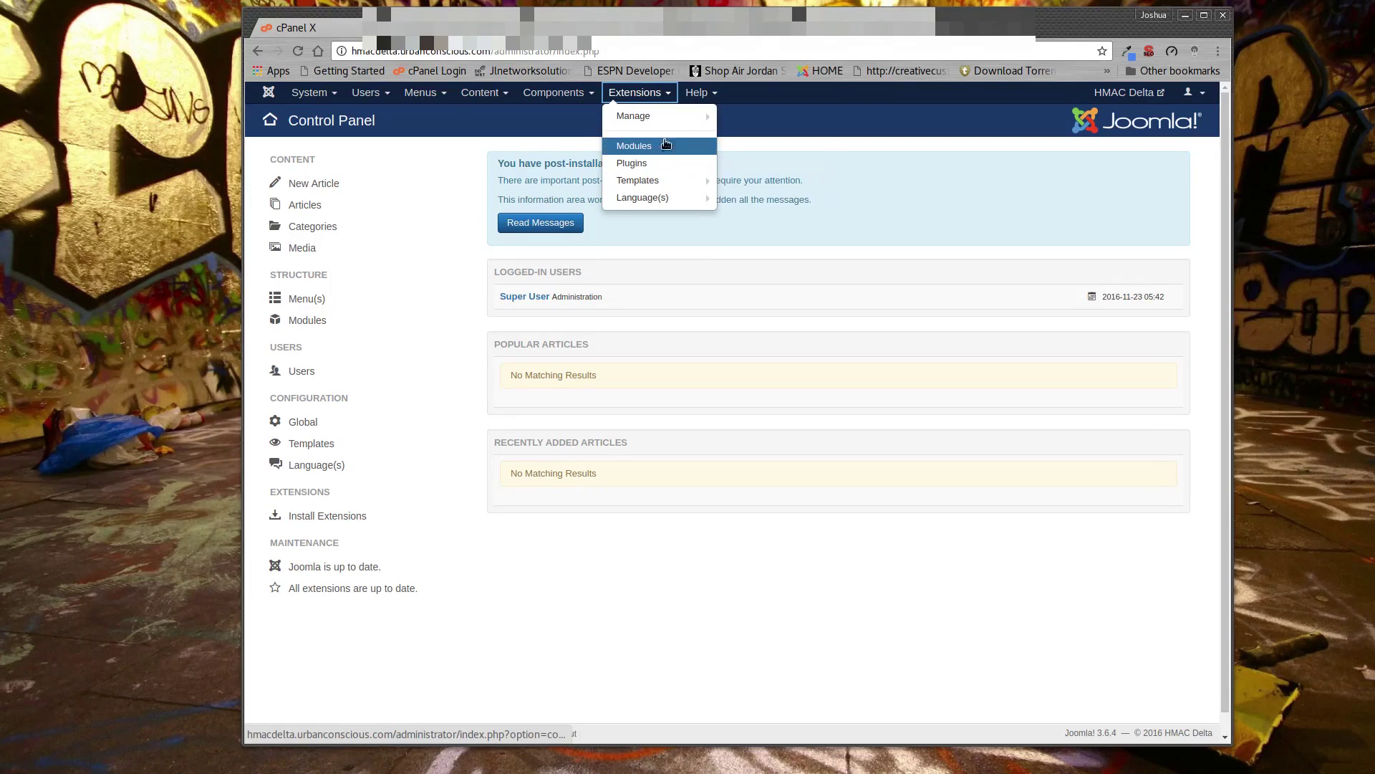
{"action": "mouse_move", "coordinate": [642, 198]}
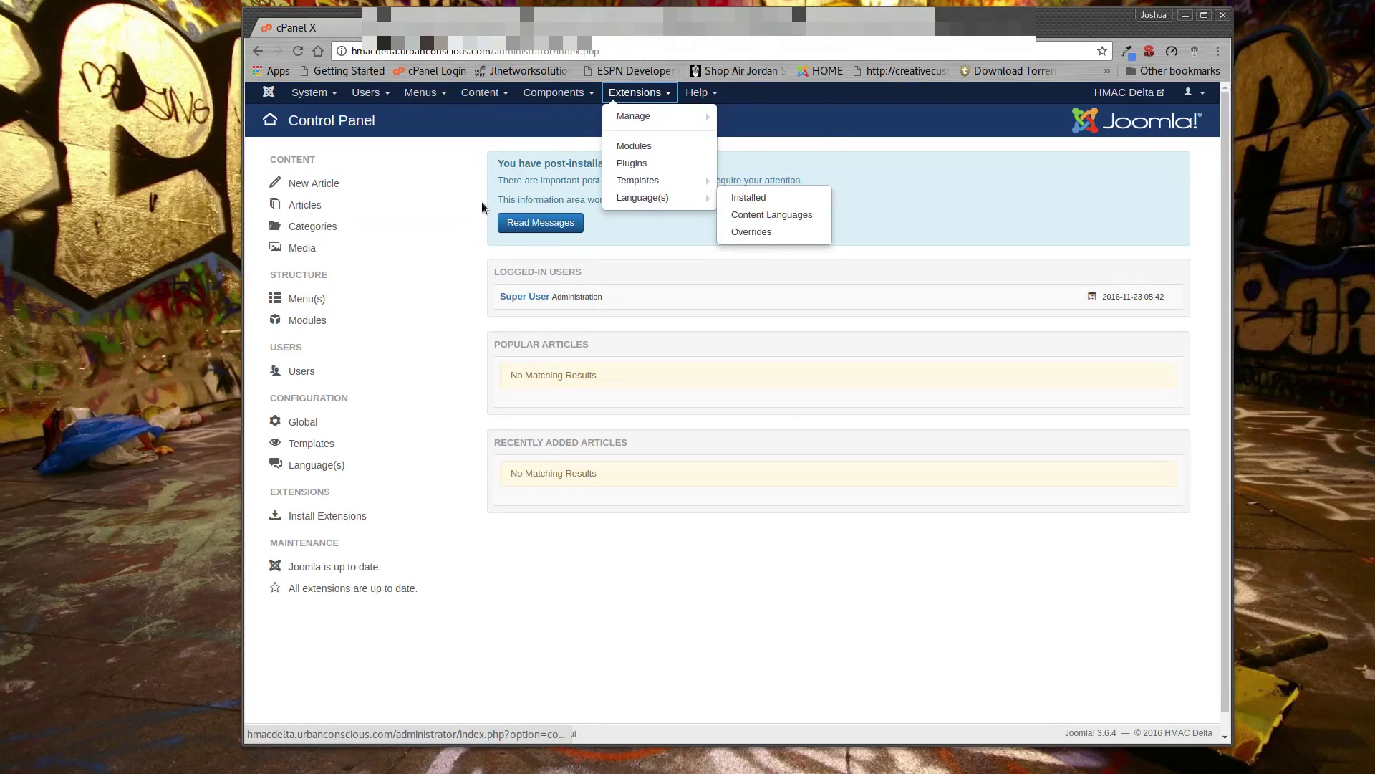
{"action": "left_click", "coordinate": [485, 142]}
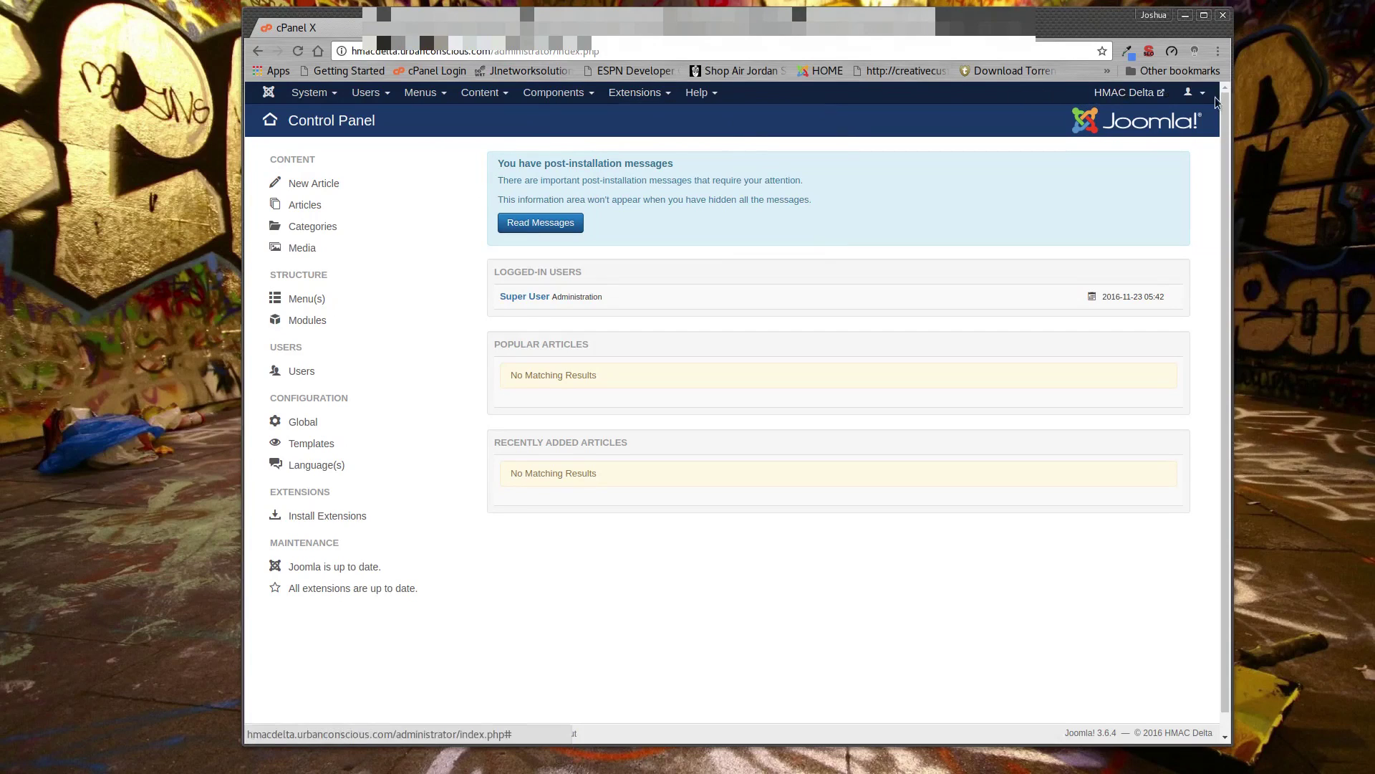
Preview the HMAC Delta front-end, close it, and log out from the user menu.
{"action": "left_click", "coordinate": [1161, 95]}
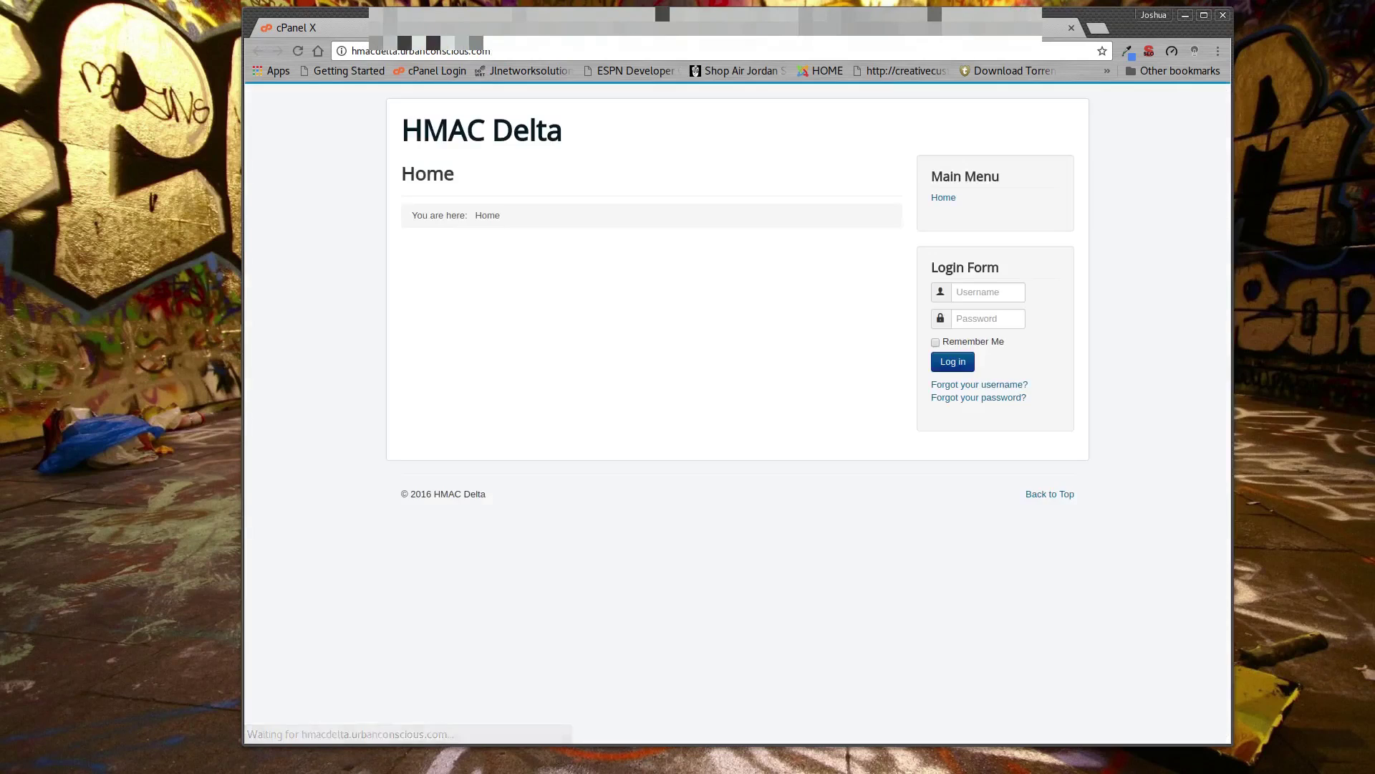
{"action": "key", "text": "ctrl+w"}
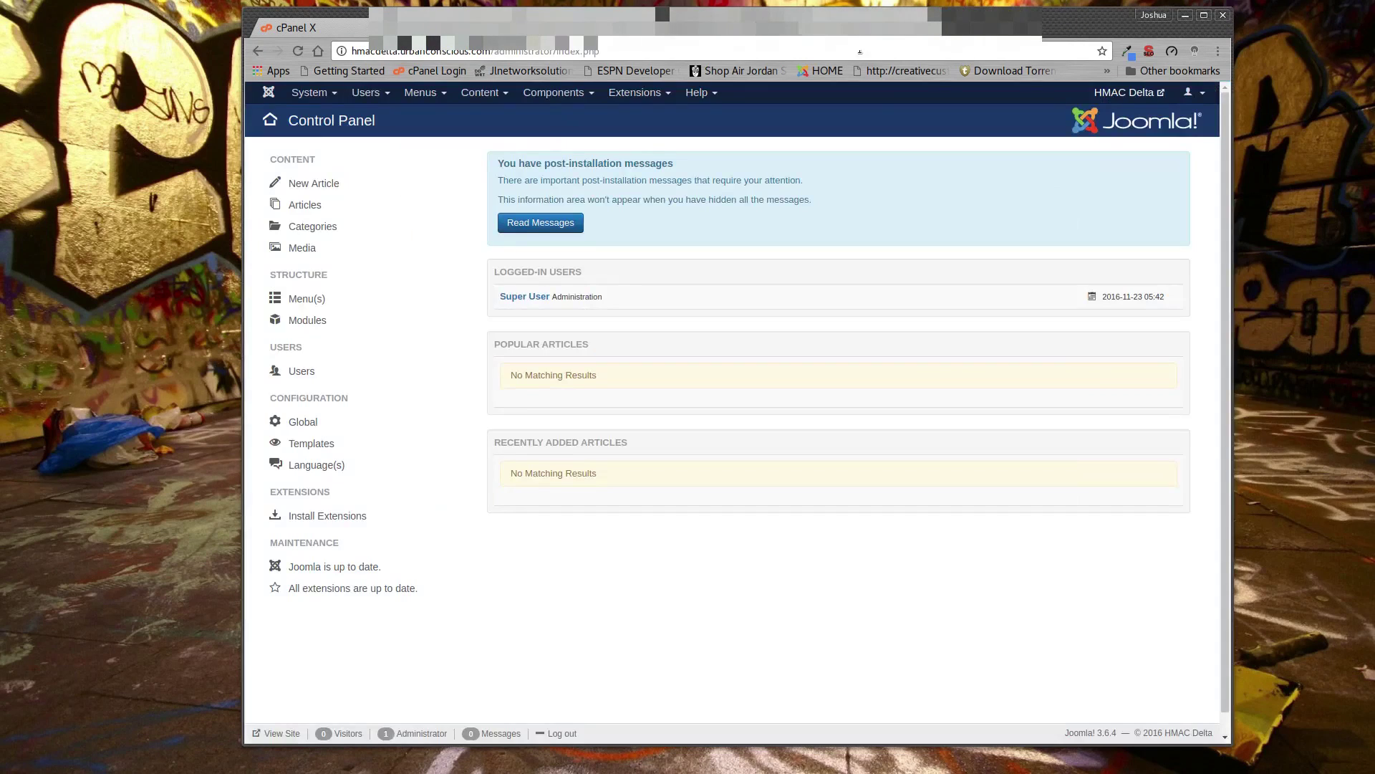
{"action": "left_click", "coordinate": [1194, 92]}
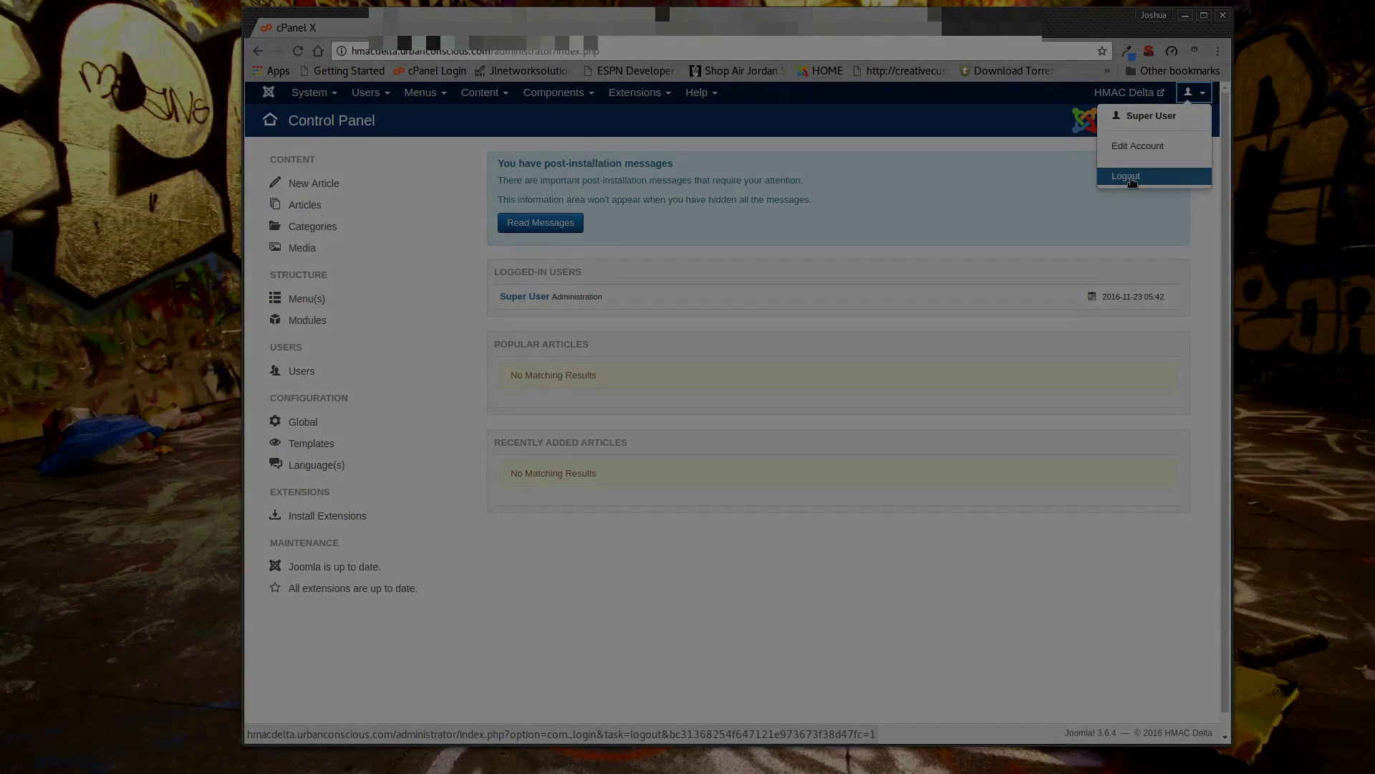
{"action": "left_click", "coordinate": [1131, 179]}
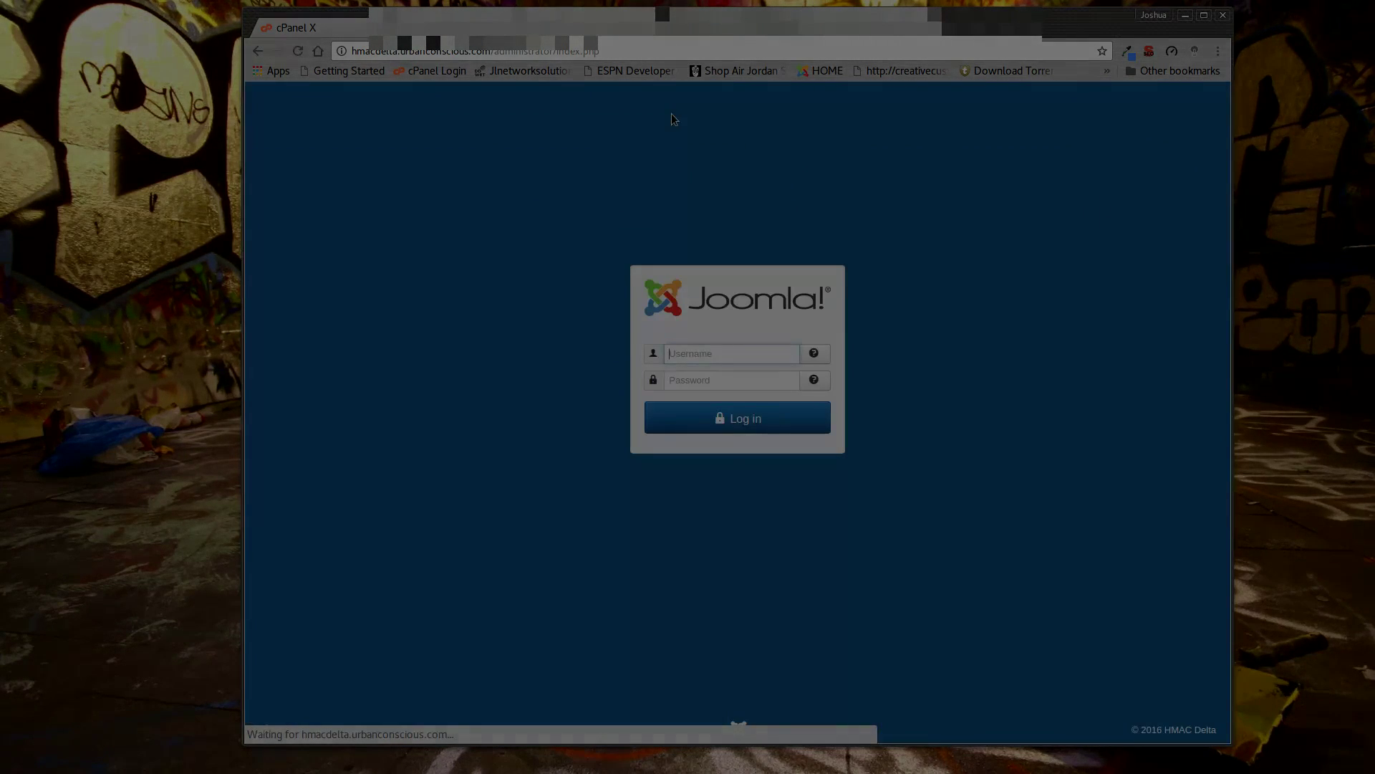